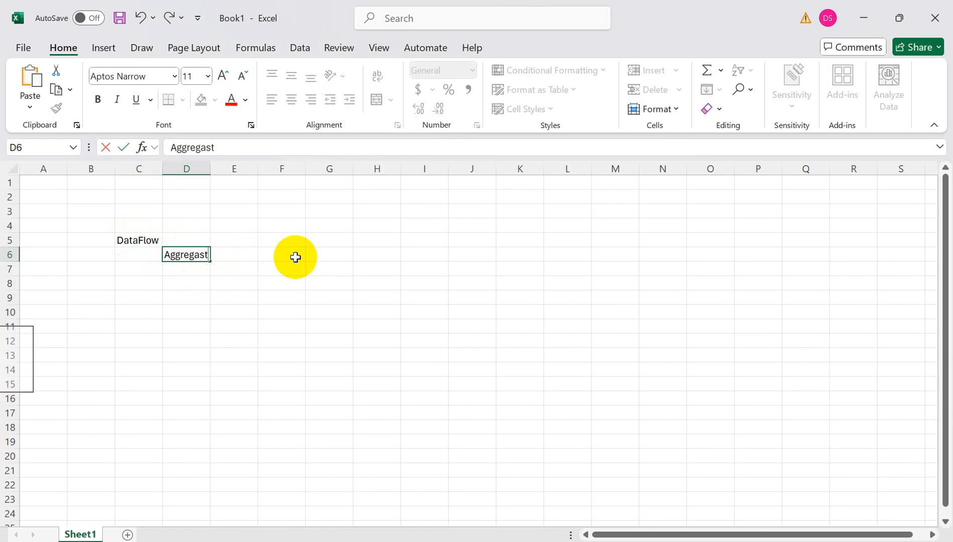
- Correct the entry in cell D6 to read "Aggregation"
{"action": "key", "text": "BackSpace"}
{"action": "key", "text": "BackSpace"}
{"action": "type", "text": "tiver"}
{"action": "key", "text": "BackSpace"}
{"action": "key", "text": "BackSpace"}
{"action": "key", "text": "BackSpace"}
{"action": "type", "text": "on"}
{"action": "key", "text": "Return"}
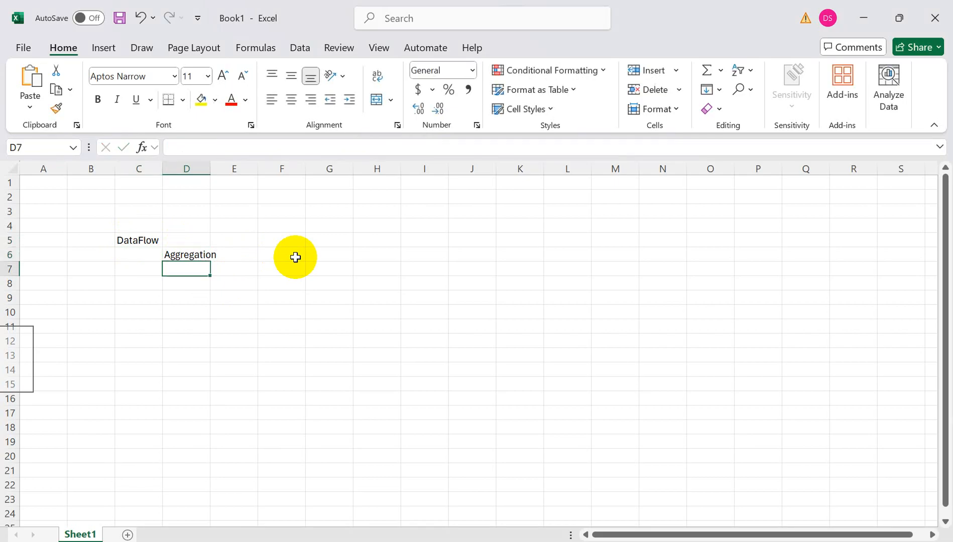
- Enter "What is meaning" in cell D8 and "Sales" in cell D10
{"action": "key", "text": "Return"}
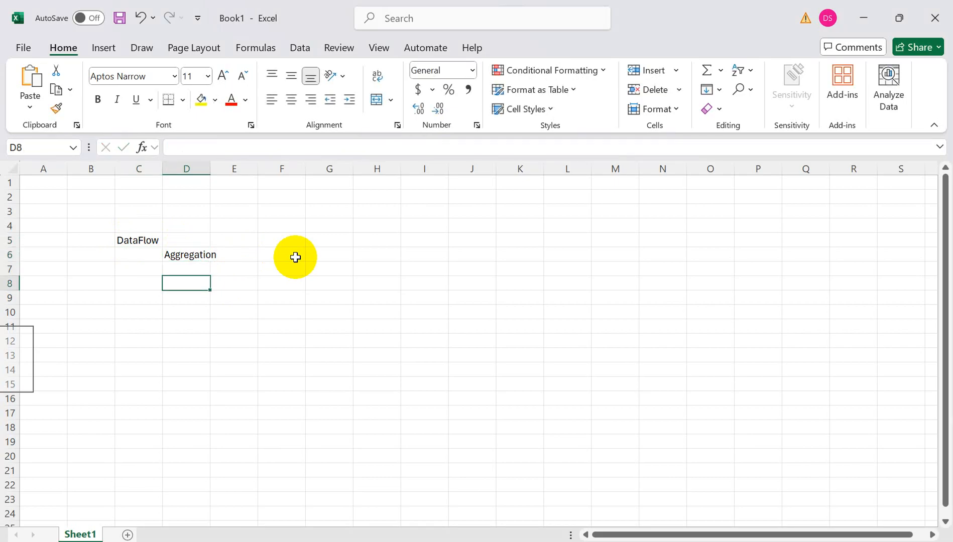
{"action": "type", "text": "What is meaning"}
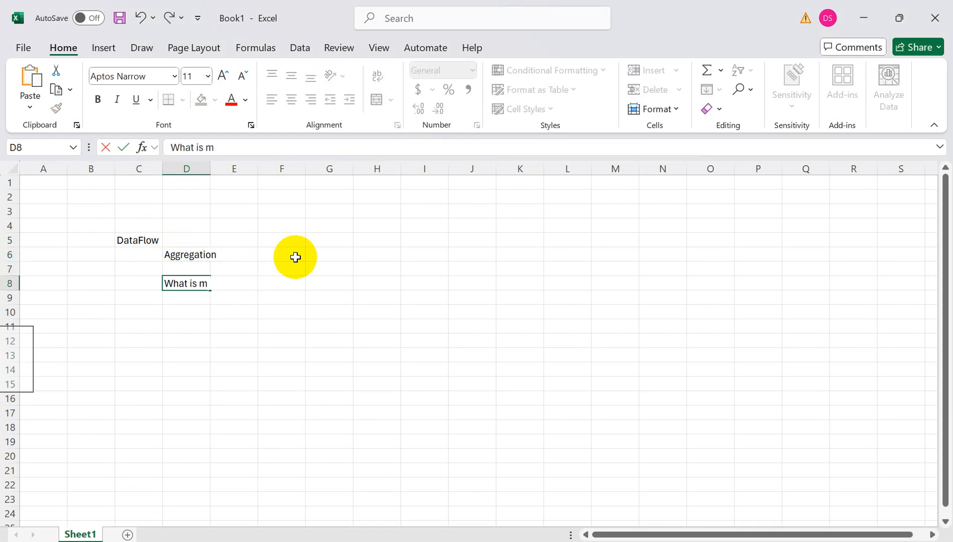
{"action": "key", "text": "Return"}
{"action": "key", "text": "Return"}
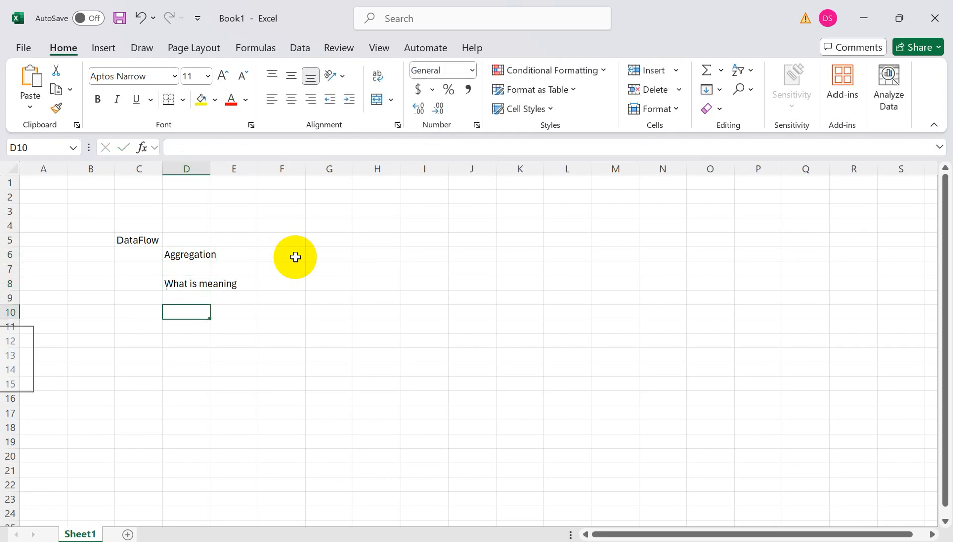
{"action": "type", "text": "Sales"}
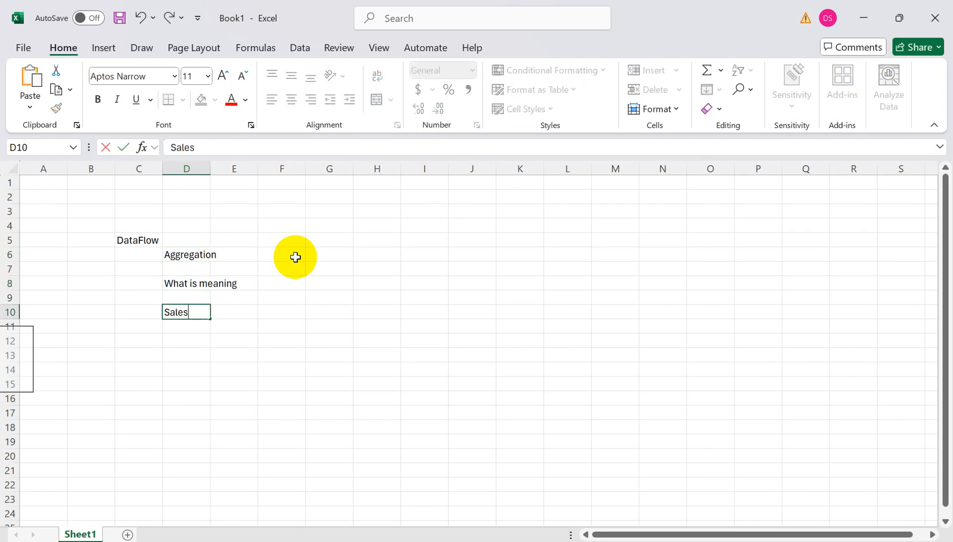
- Apply all borders to the range H3:N9 to form an empty table grid
{"action": "left_click_drag", "start_coordinate": [362, 214], "coordinate": [645, 296]}
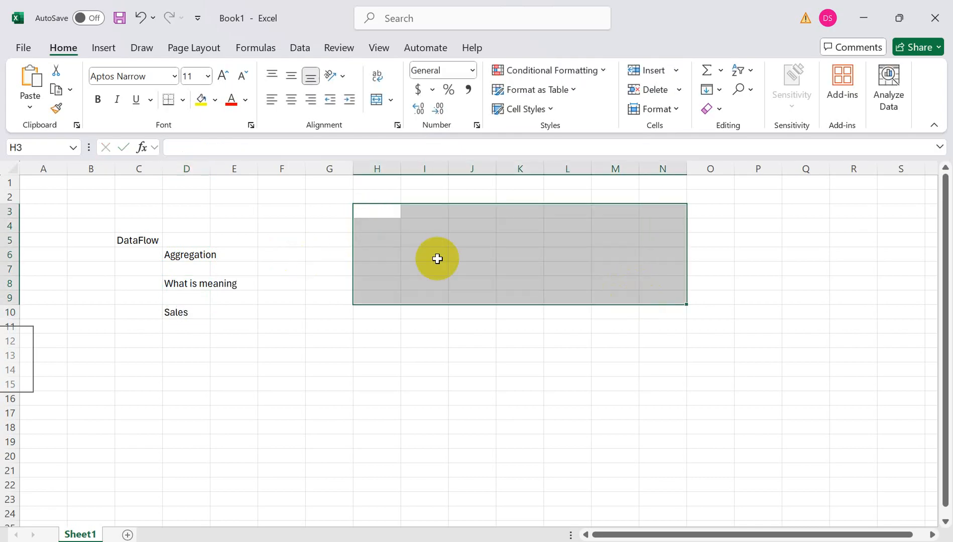
{"action": "left_click", "coordinate": [183, 100]}
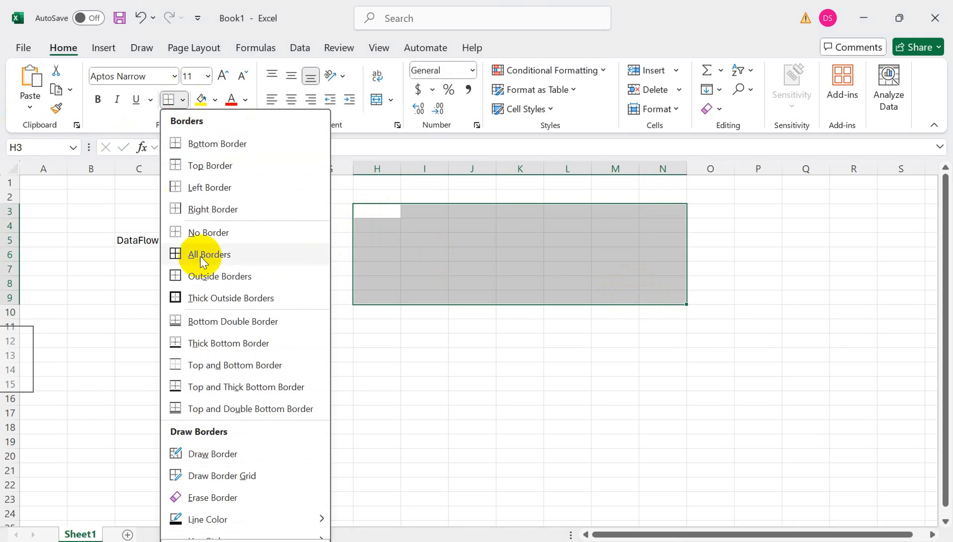
{"action": "left_click", "coordinate": [204, 260]}
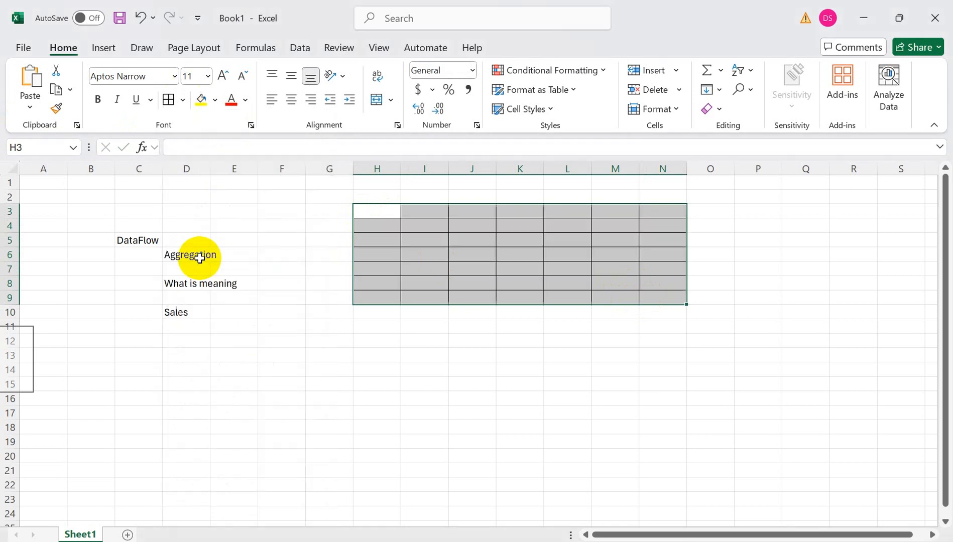
- Enter the table headers "Sales Od" in H3 and "Product" in I3
{"action": "left_click", "coordinate": [374, 214]}
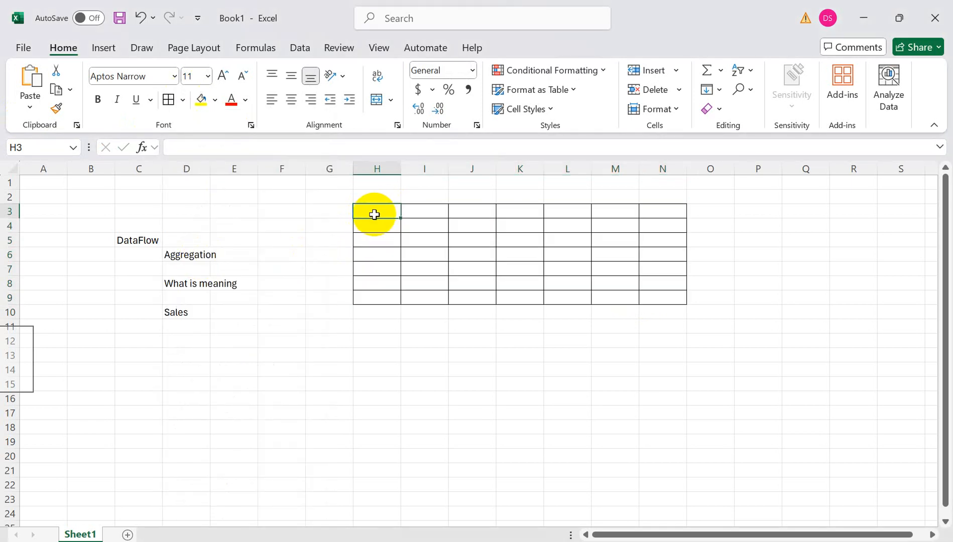
{"action": "left_click", "coordinate": [563, 215]}
{"action": "left_click", "coordinate": [375, 211]}
{"action": "type", "text": "Sales"}
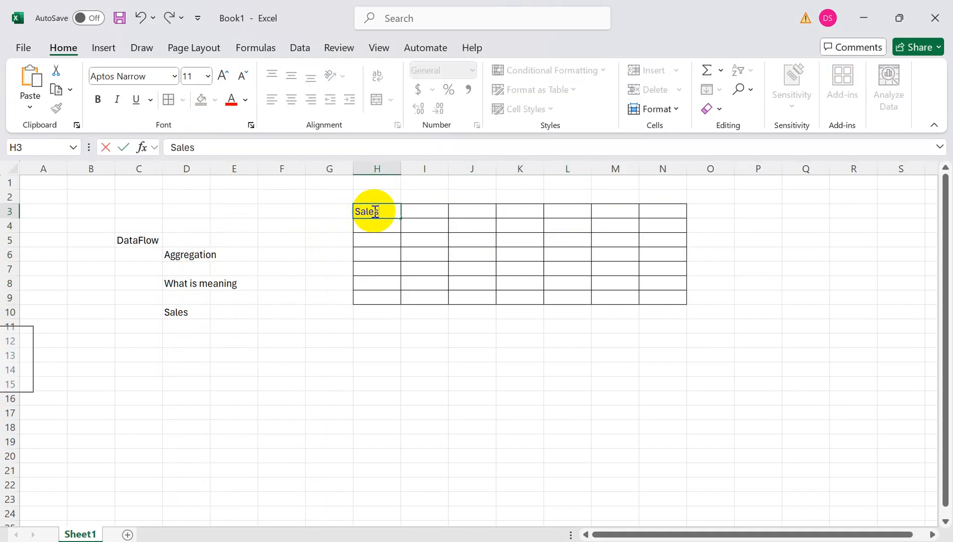
{"action": "type", "text": " Od"}
{"action": "key", "text": "Tab"}
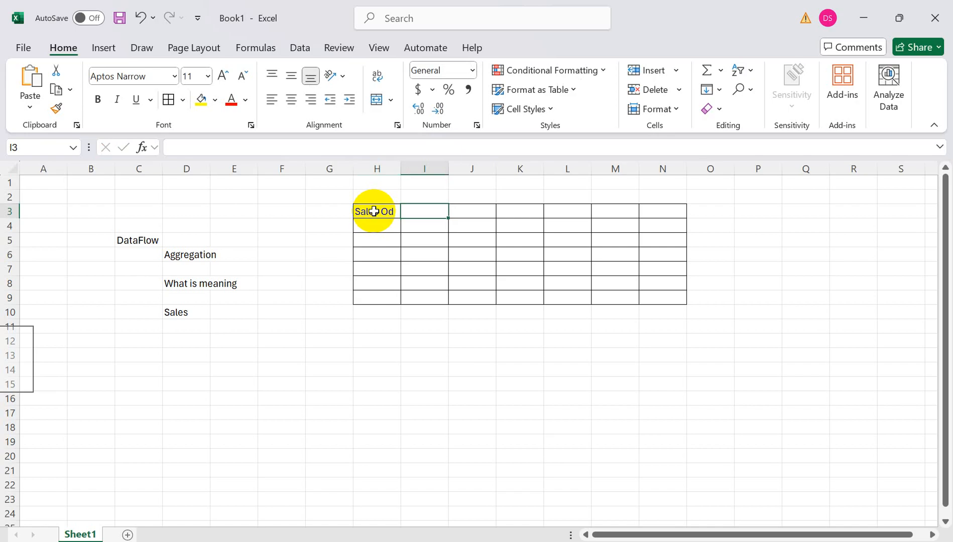
{"action": "type", "text": "Product"}
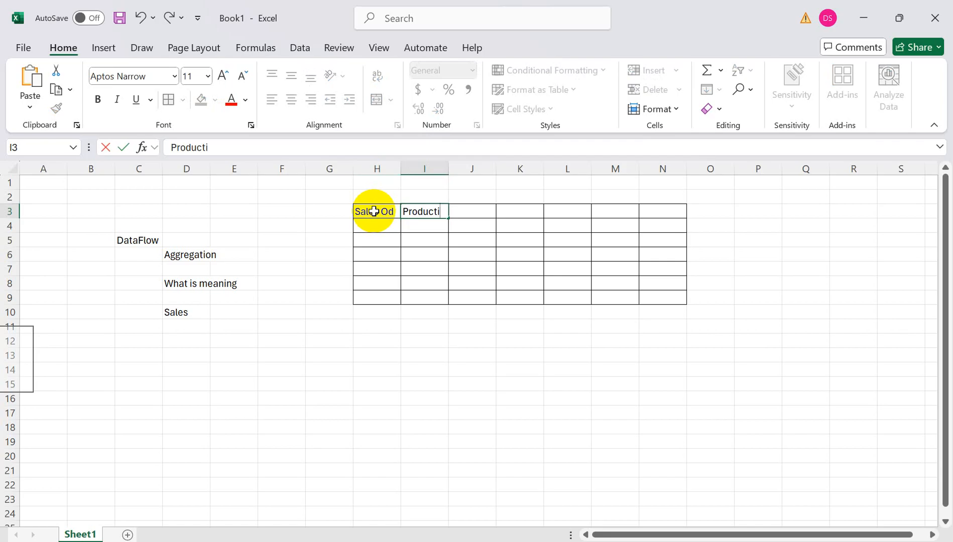
- Add the headers "Product Type" in J3 and "Unit Price" in K3
{"action": "left_click", "coordinate": [461, 215]}
{"action": "type", "text": "P"}
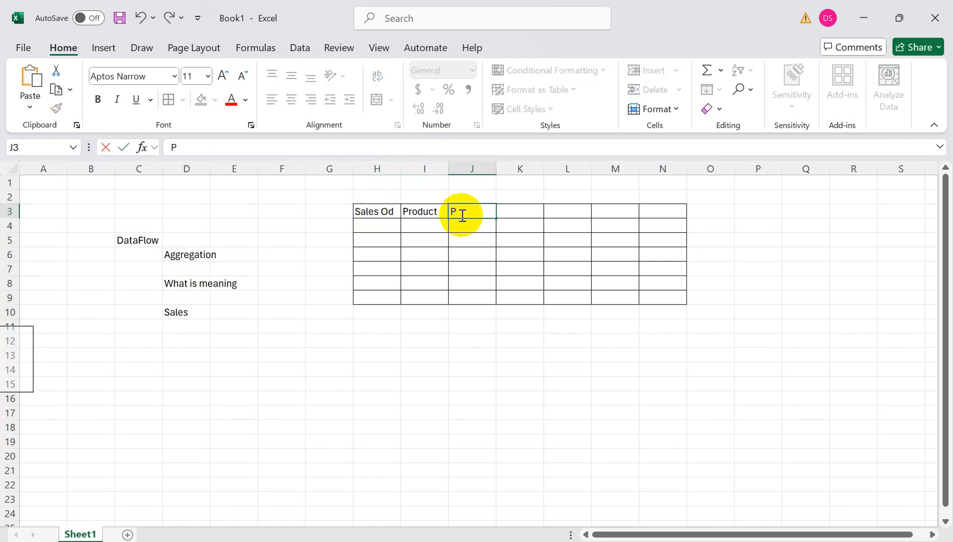
{"action": "type", "text": "roduct"}
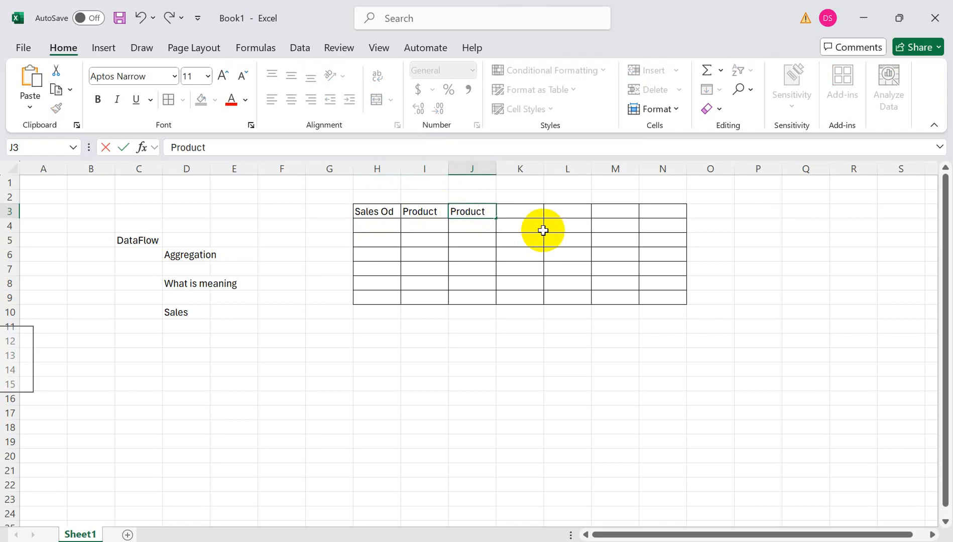
{"action": "type", "text": " Type"}
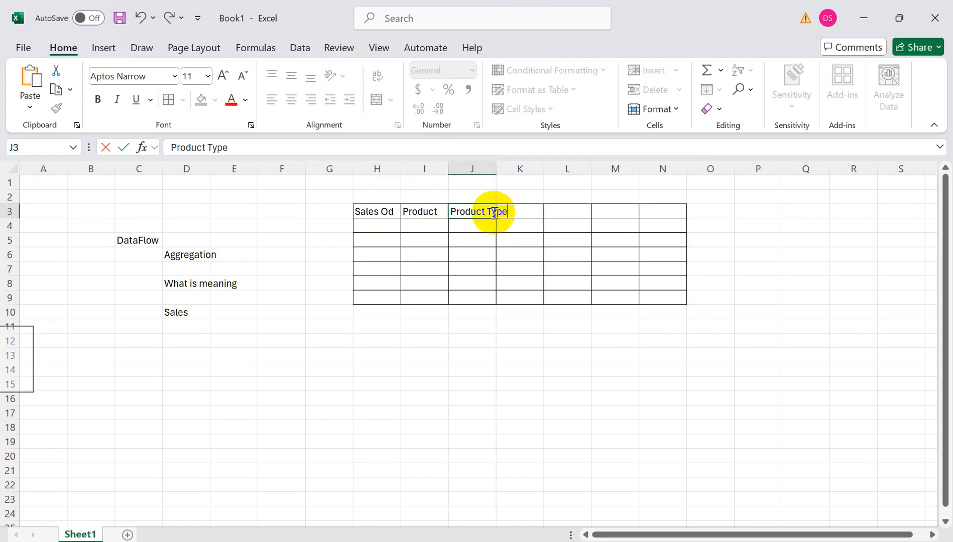
{"action": "left_click", "coordinate": [513, 236]}
{"action": "left_click", "coordinate": [527, 215]}
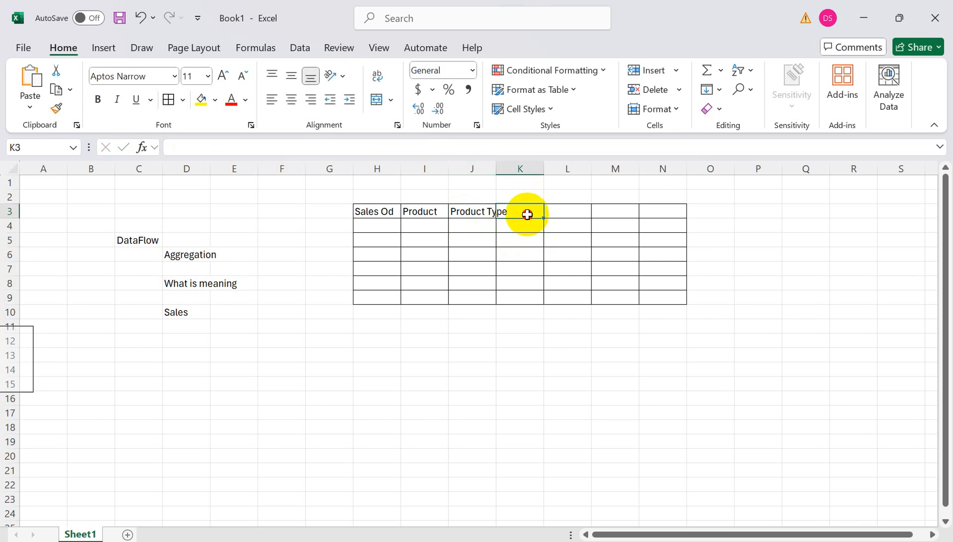
{"action": "type", "text": "Unit"}
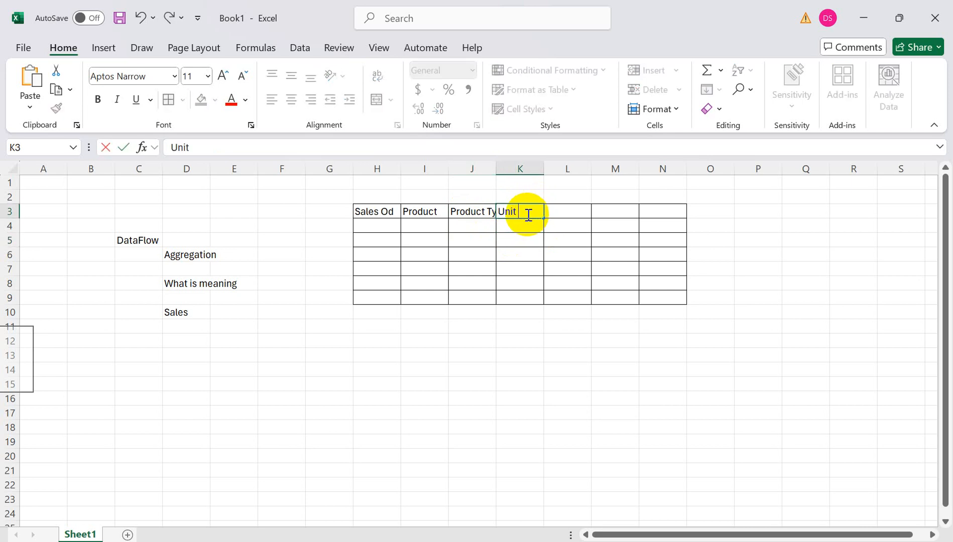
{"action": "type", "text": " Pro"}
{"action": "key", "text": "BackSpace"}
{"action": "type", "text": "rice"}
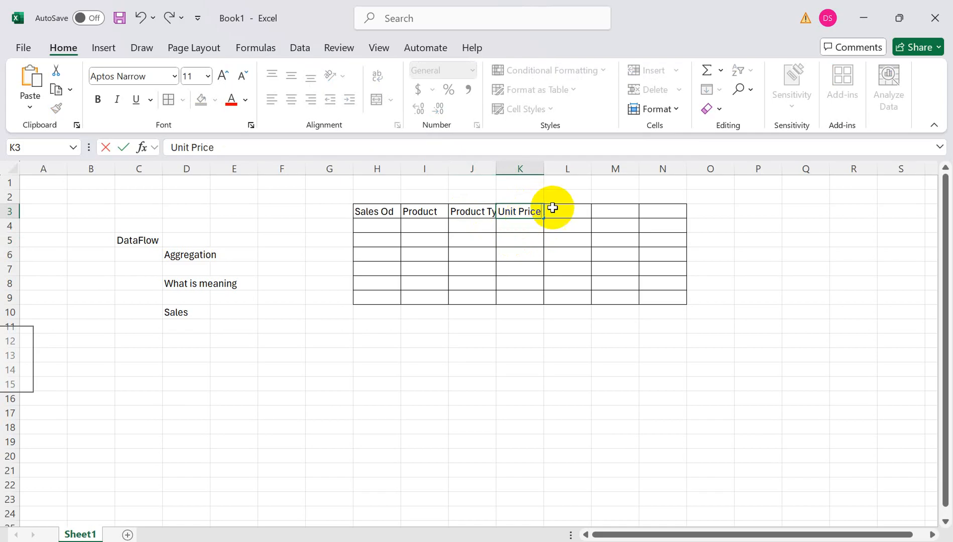
- Add the headers "Total Reven" in L3 and "Total Cost" in M3
{"action": "left_click", "coordinate": [568, 214]}
{"action": "type", "text": "To"}
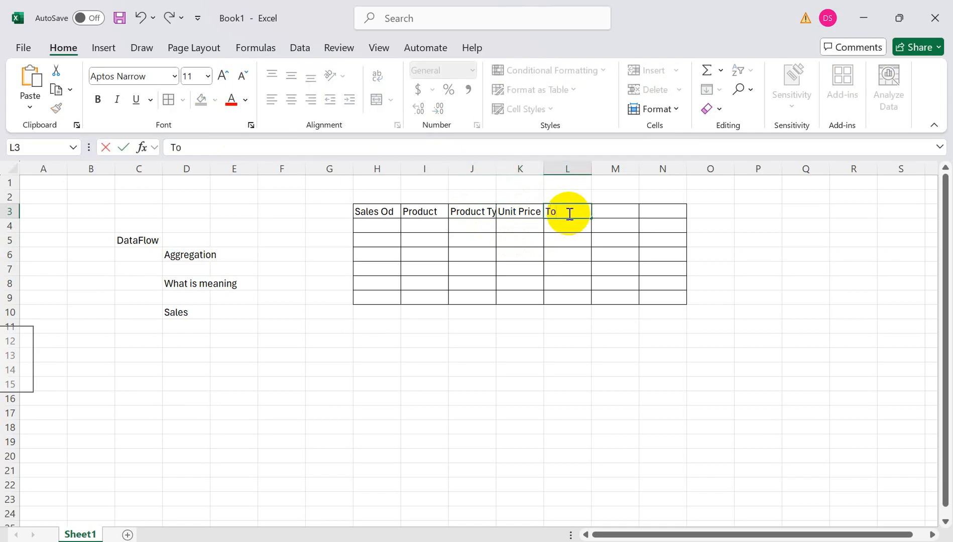
{"action": "type", "text": "tal Reven"}
{"action": "key", "text": "Tab"}
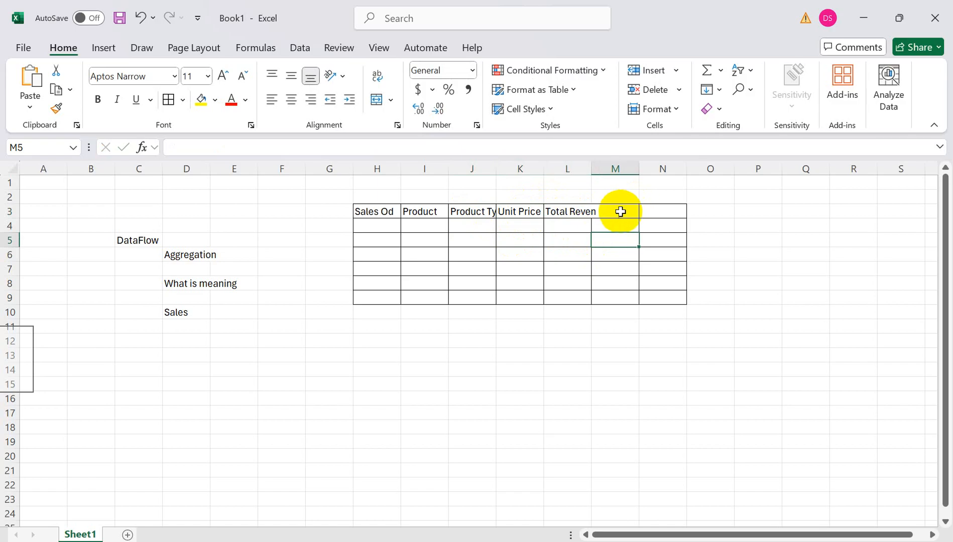
{"action": "type", "text": "T"}
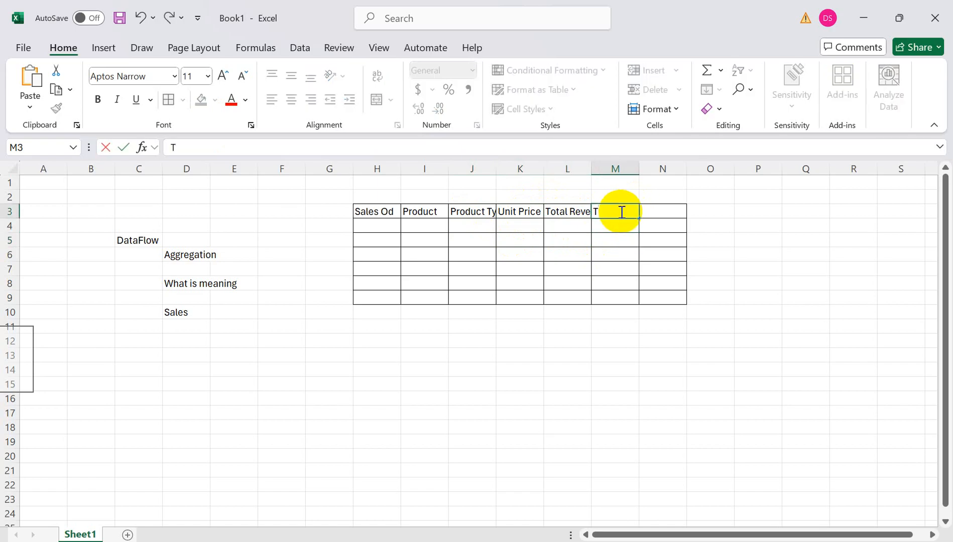
{"action": "type", "text": "otal Cost"}
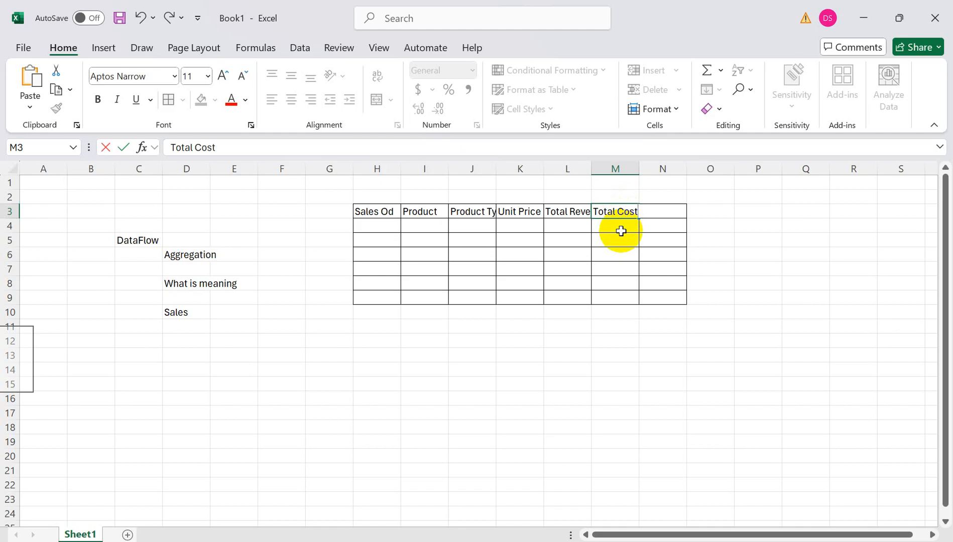
{"action": "left_click", "coordinate": [619, 227]}
- Enter "Profit" as the last table header in N3
{"action": "left_click", "coordinate": [662, 212]}
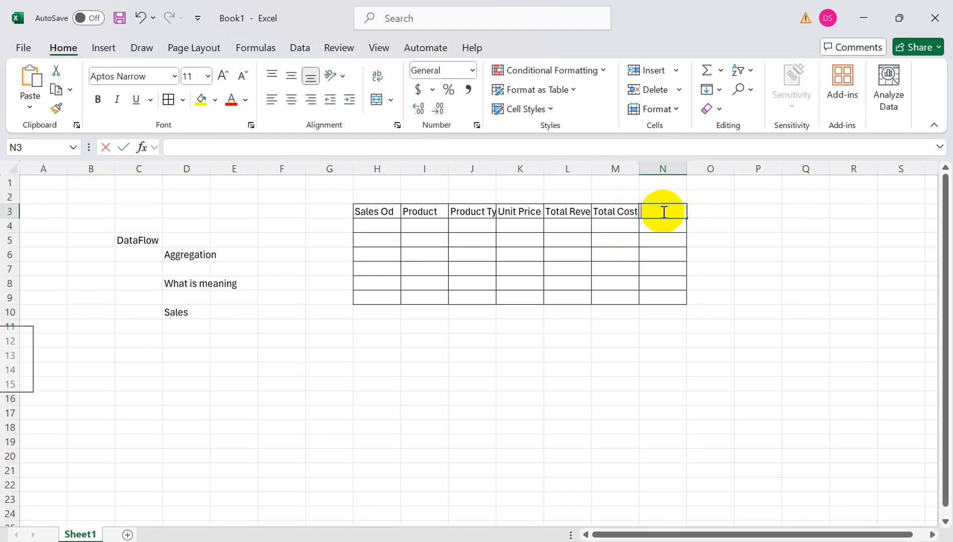
{"action": "type", "text": "Profil"}
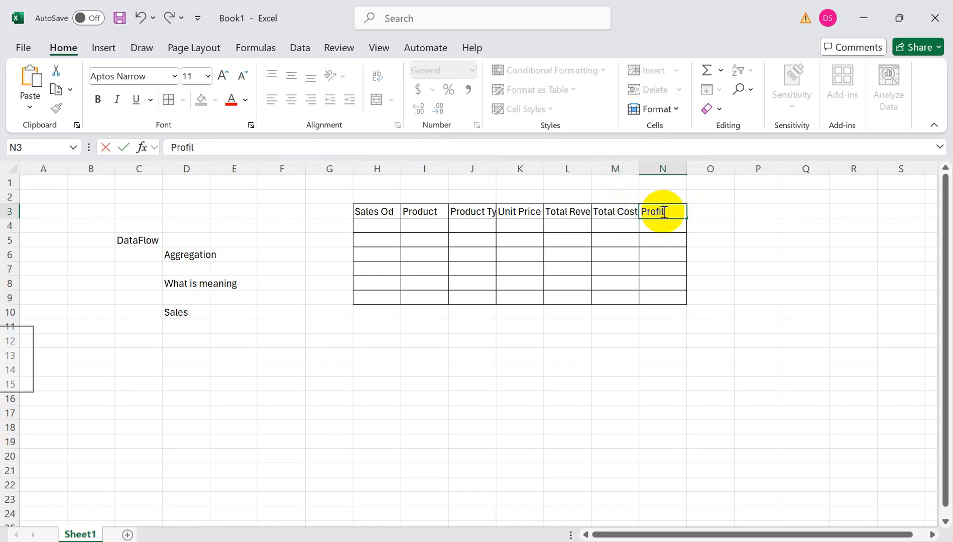
{"action": "key", "text": "BackSpace"}
{"action": "type", "text": "t"}
- Correct the header in H3 to "Sales Order" and widen column H to fit it
{"action": "double_click", "coordinate": [394, 210]}
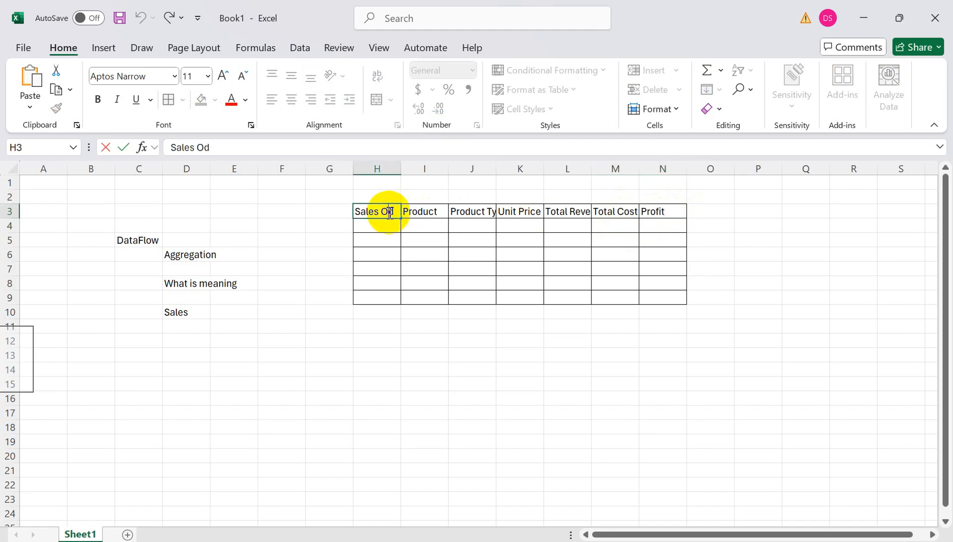
{"action": "type", "text": "r"}
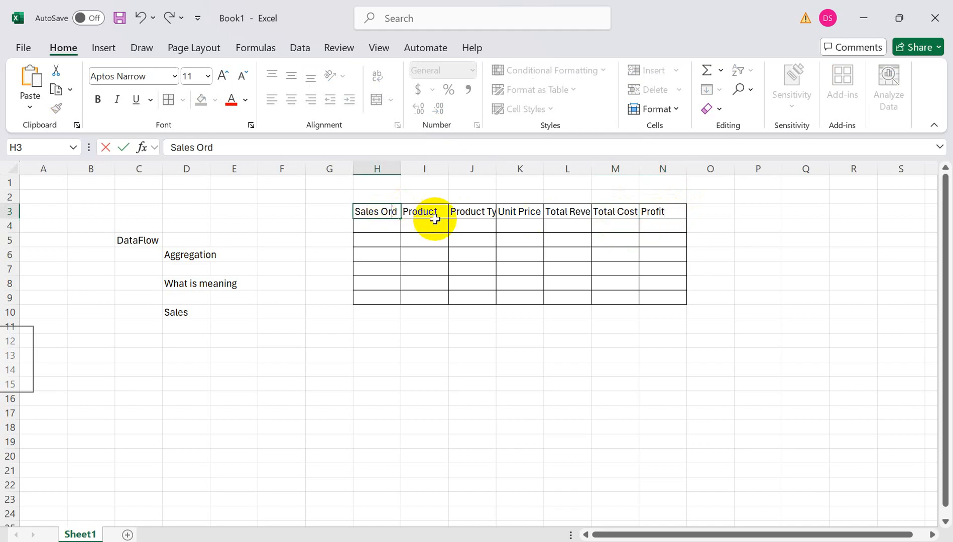
{"action": "left_click", "coordinate": [407, 211]}
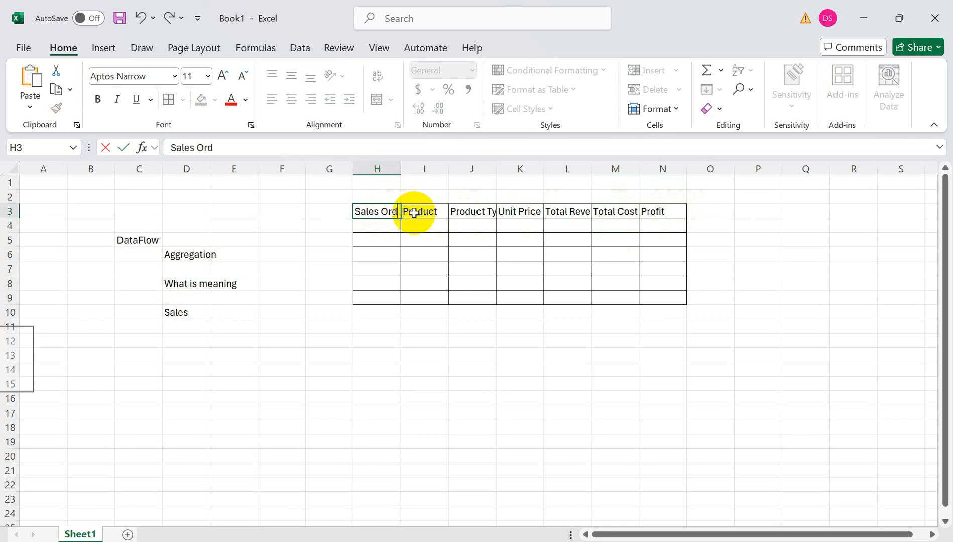
{"action": "type", "text": "er"}
{"action": "left_click", "coordinate": [381, 238]}
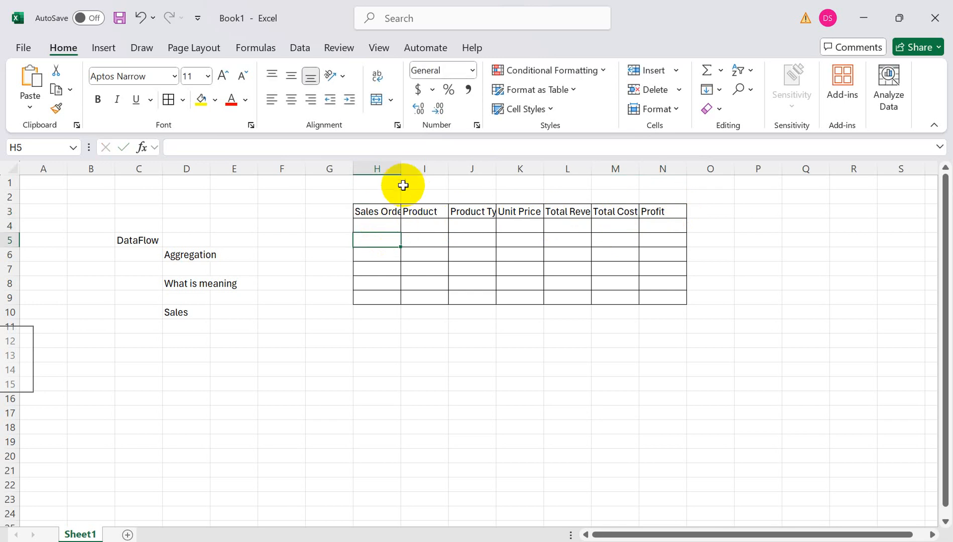
{"action": "left_click_drag", "start_coordinate": [403, 172], "coordinate": [411, 171]}
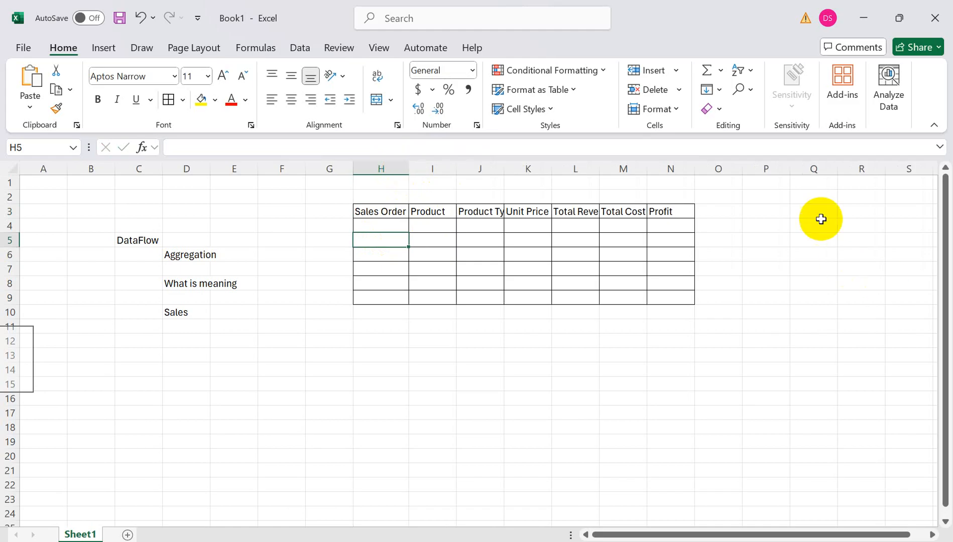
- Enter the label "PO Order" in cell Q1, outside the table
{"action": "left_click", "coordinate": [801, 183]}
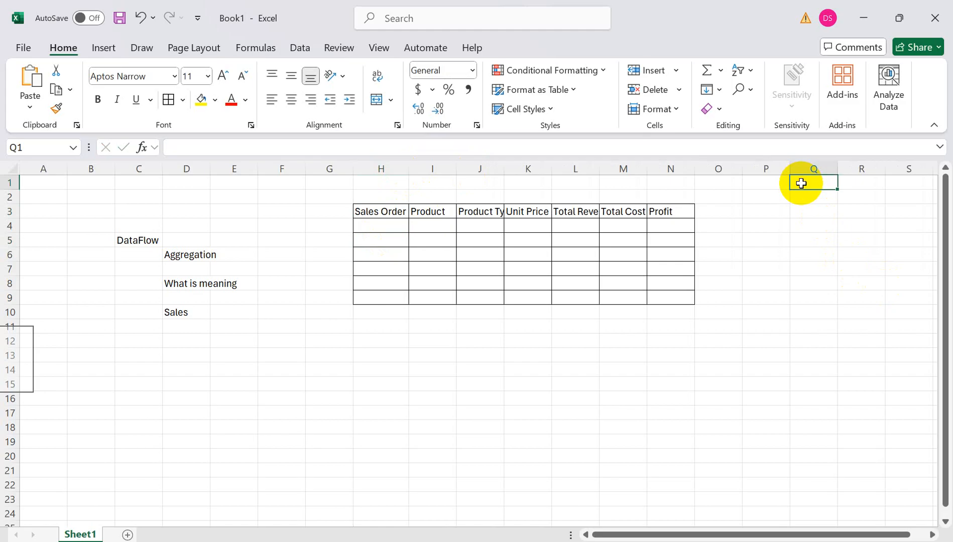
{"action": "type", "text": "PO"}
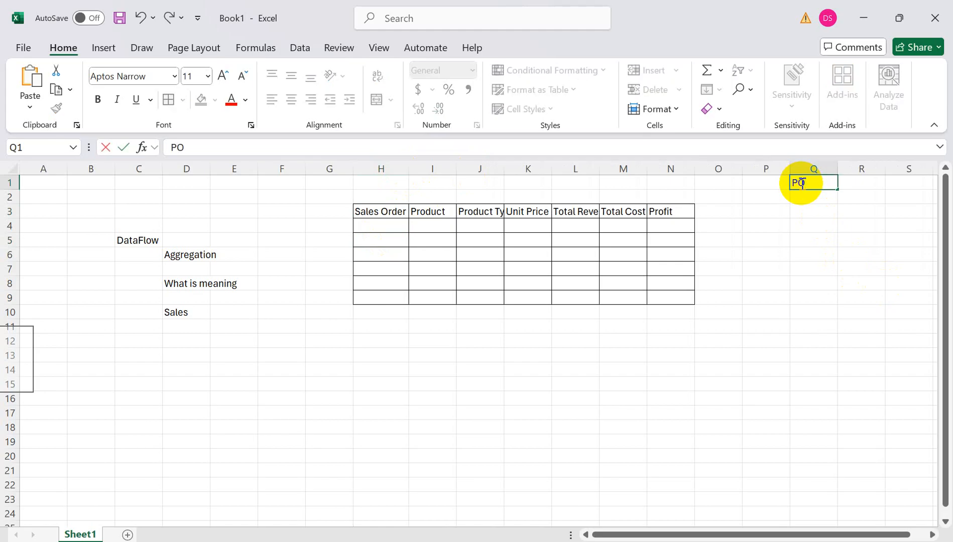
{"action": "type", "text": " Order"}
{"action": "left_click", "coordinate": [839, 211]}
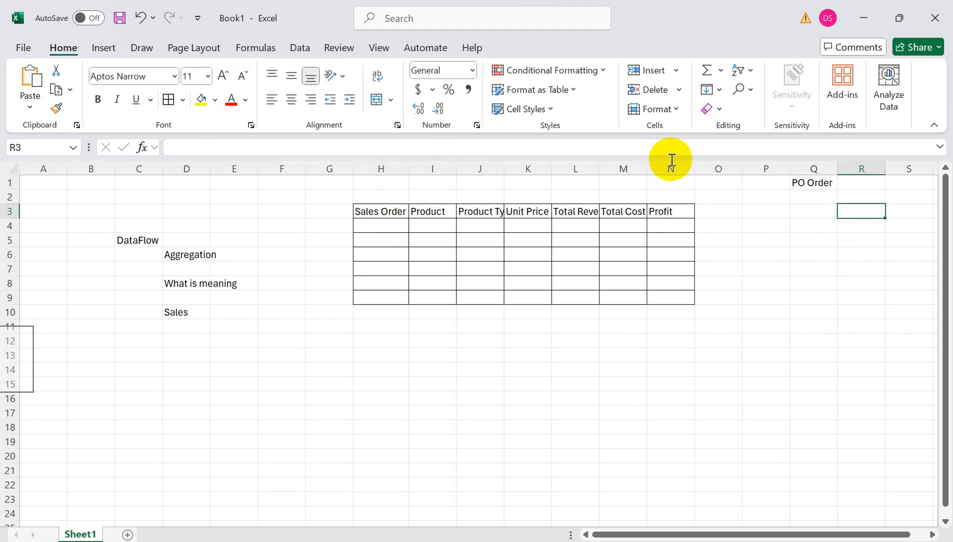
{"action": "left_click", "coordinate": [368, 215]}
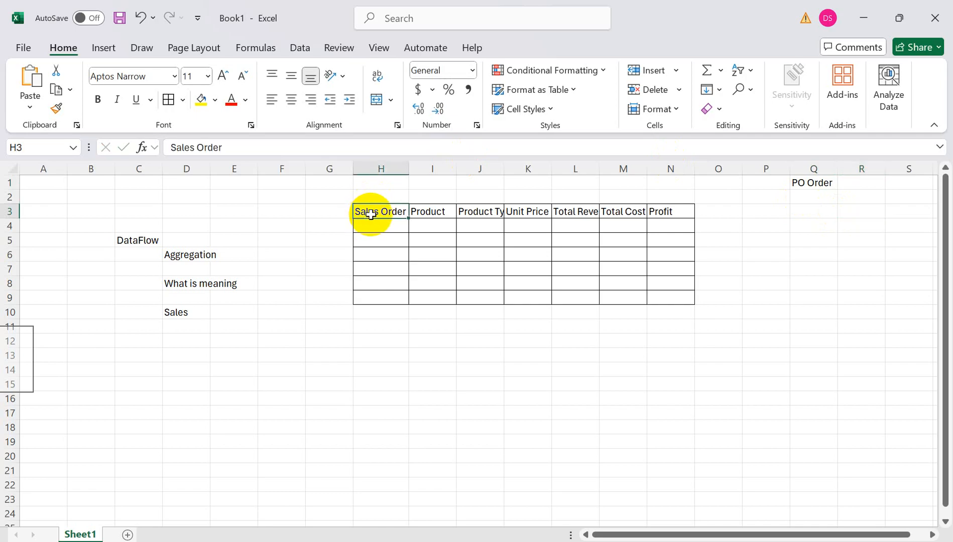
{"action": "left_click_drag", "start_coordinate": [370, 215], "coordinate": [679, 301]}
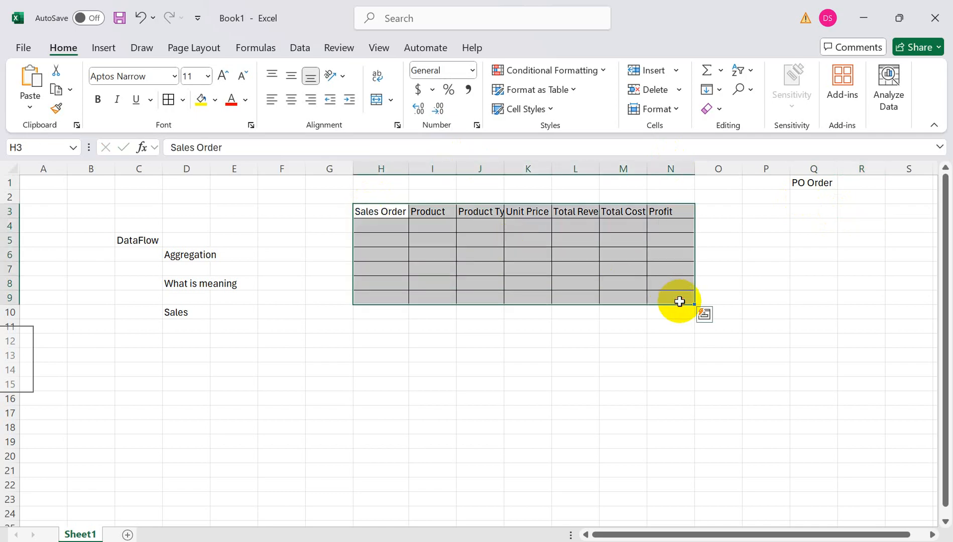
{"action": "left_click", "coordinate": [374, 212]}
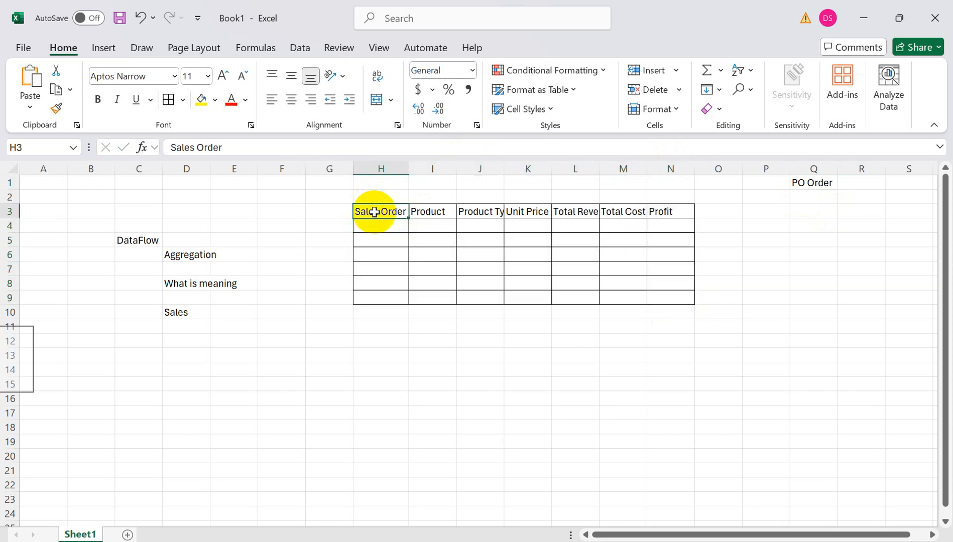
- Review the sales order table's header cells in row 3 and the empty data cells beneath them
{"action": "left_click", "coordinate": [432, 214]}
{"action": "left_click", "coordinate": [476, 213]}
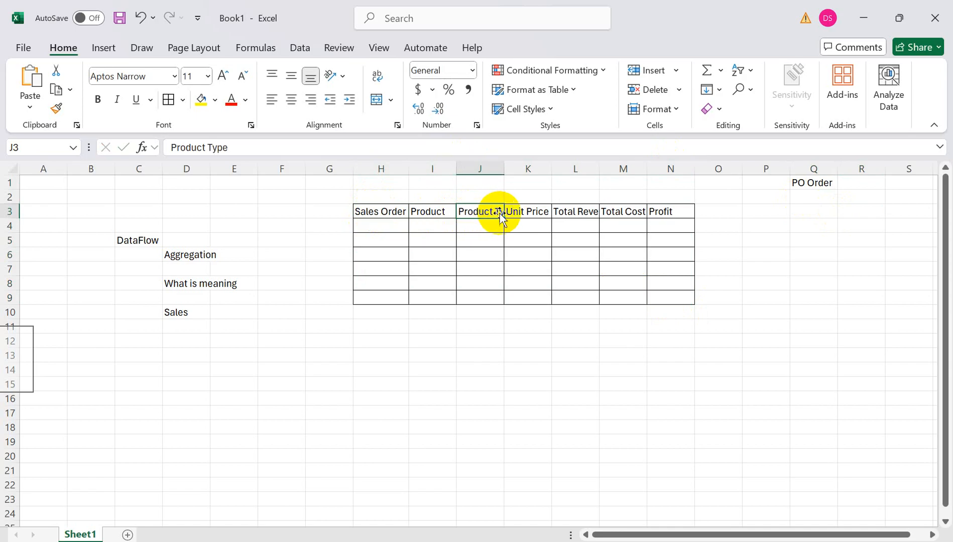
{"action": "left_click", "coordinate": [517, 215]}
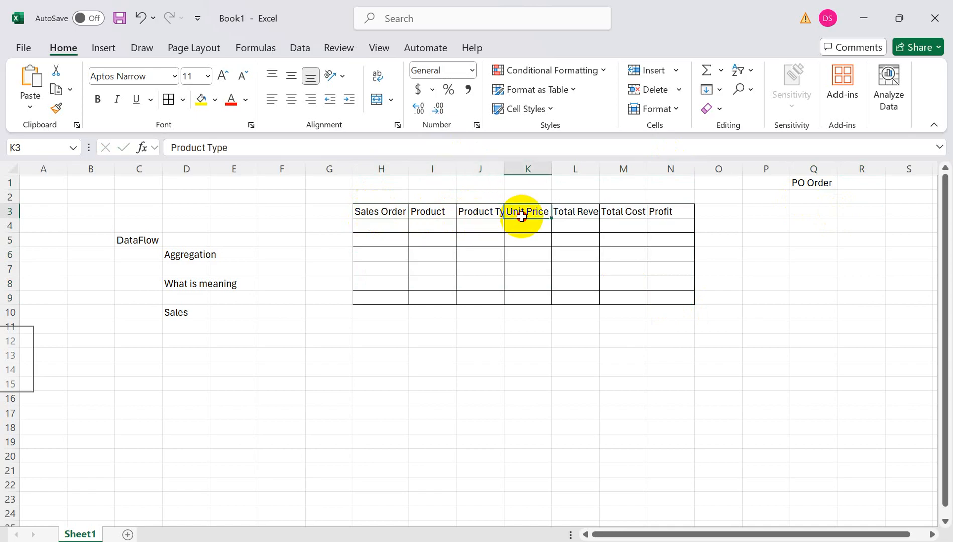
{"action": "left_click", "coordinate": [570, 214]}
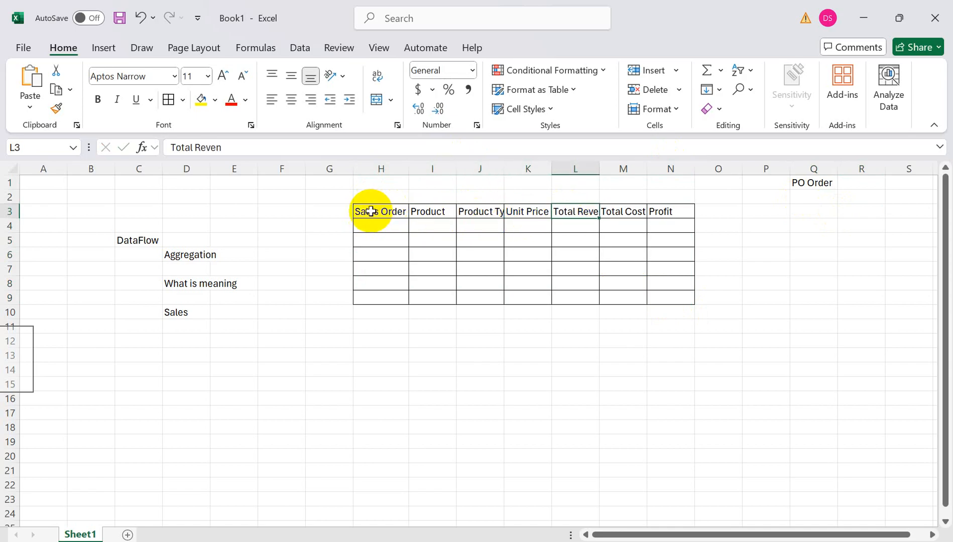
{"action": "left_click_drag", "start_coordinate": [366, 212], "coordinate": [667, 294]}
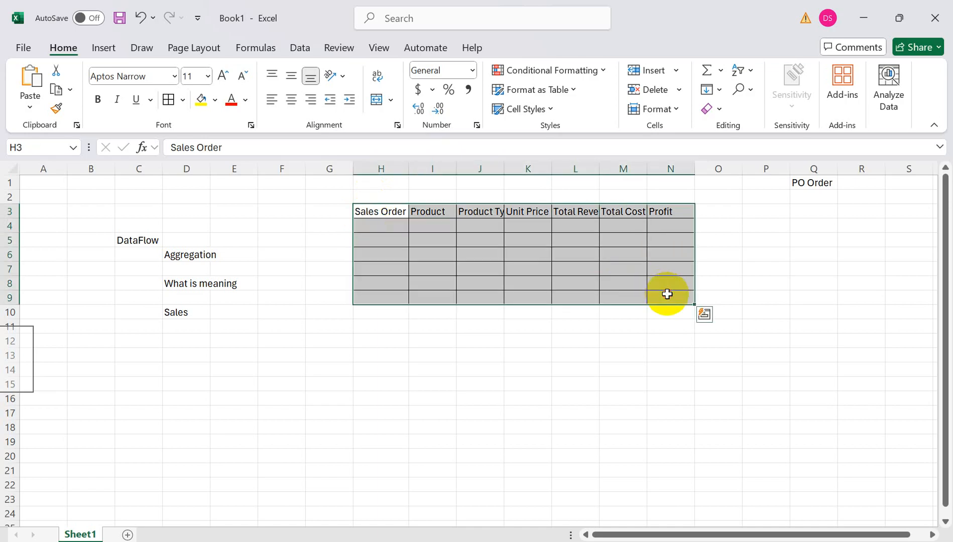
{"action": "left_click", "coordinate": [376, 226]}
{"action": "left_click", "coordinate": [422, 225]}
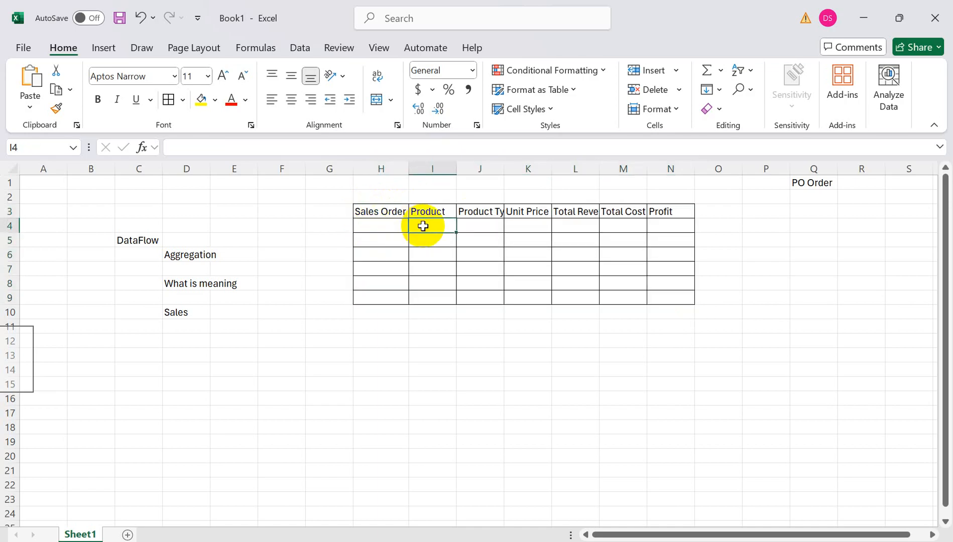
{"action": "left_click", "coordinate": [482, 228]}
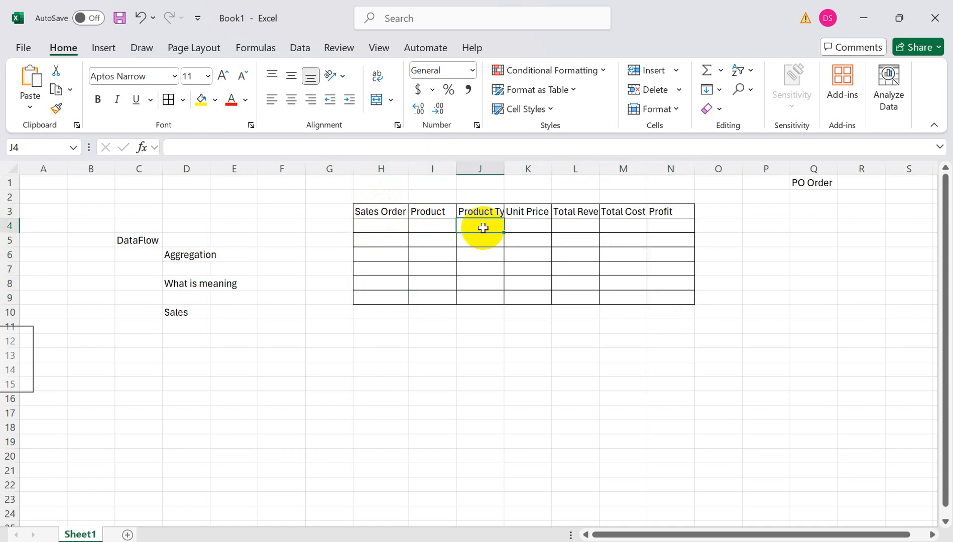
{"action": "left_click", "coordinate": [522, 233]}
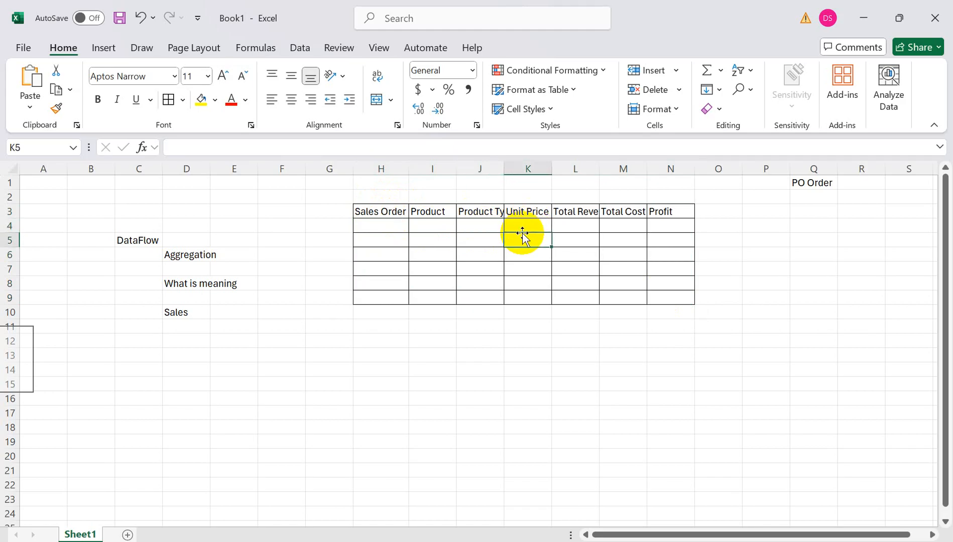
{"action": "left_click", "coordinate": [576, 227]}
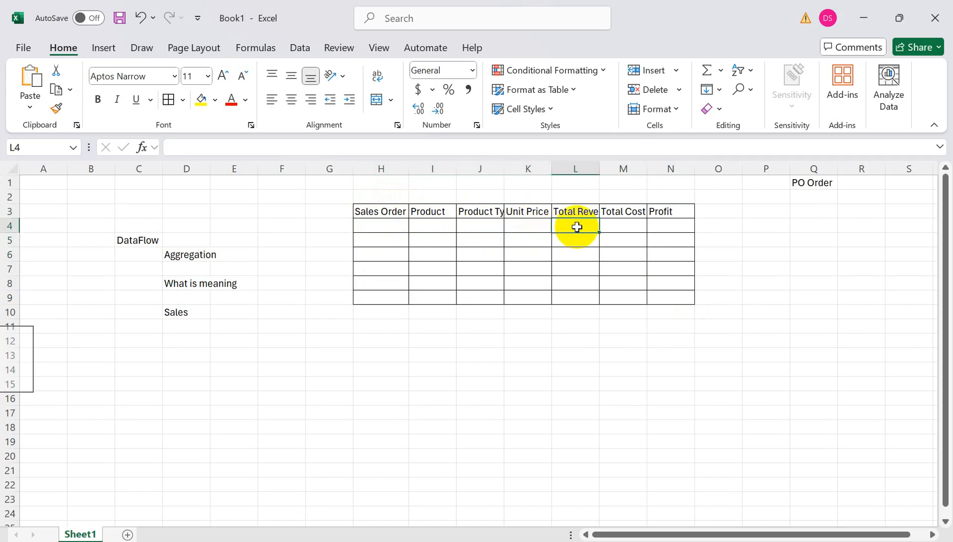
{"action": "left_click", "coordinate": [627, 227]}
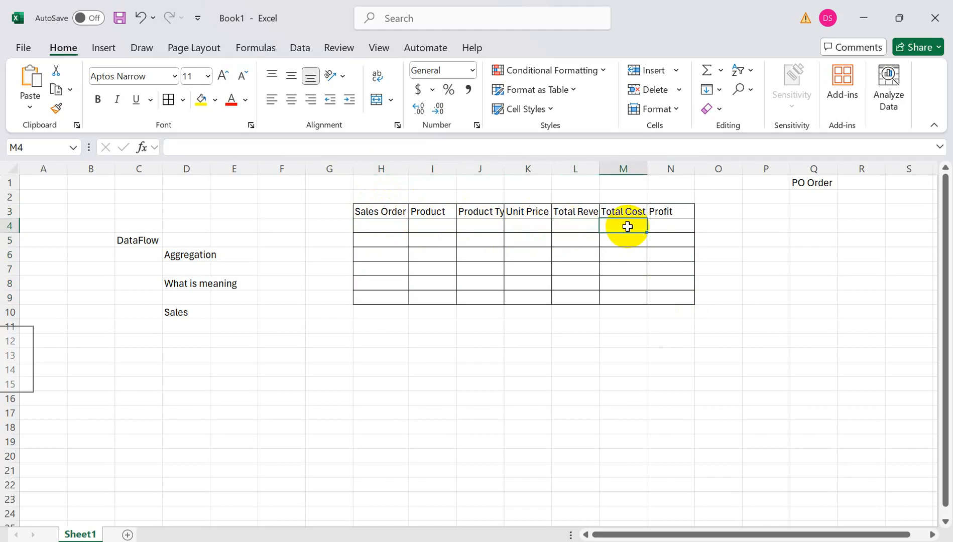
{"action": "left_click", "coordinate": [684, 228]}
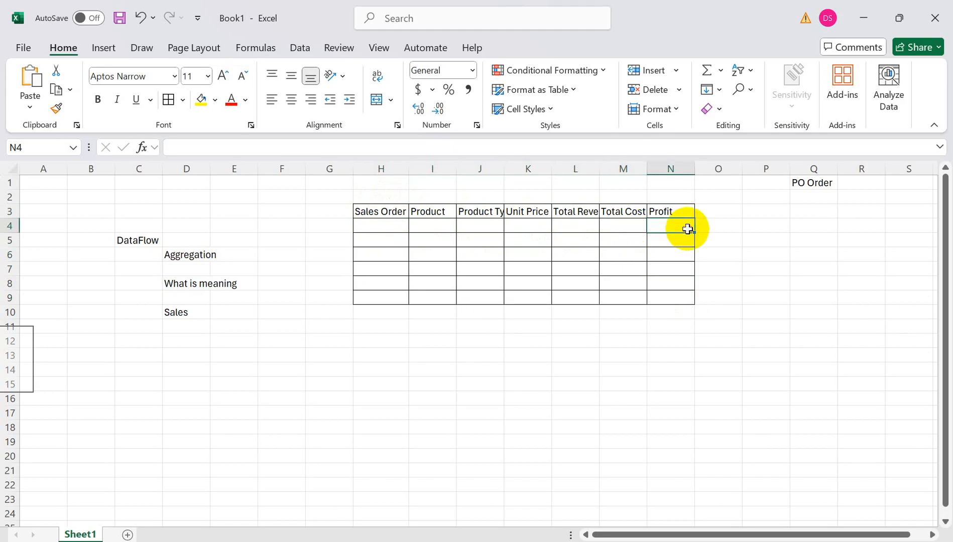
- Fill the Sales Order, Product and Product Type headers in H3:J3 with the standard light green colour
{"action": "left_click", "coordinate": [374, 210]}
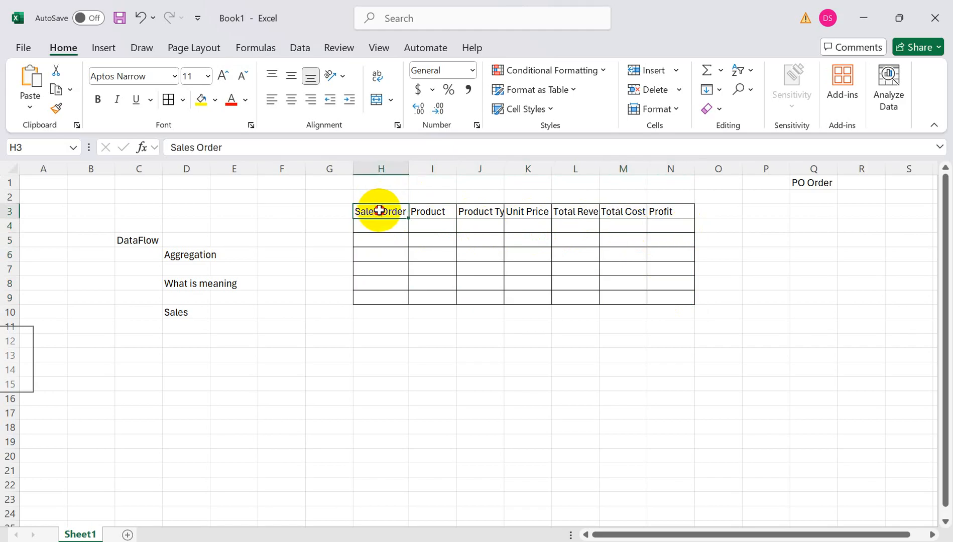
{"action": "left_click_drag", "start_coordinate": [396, 212], "coordinate": [484, 215]}
{"action": "left_click", "coordinate": [215, 99]}
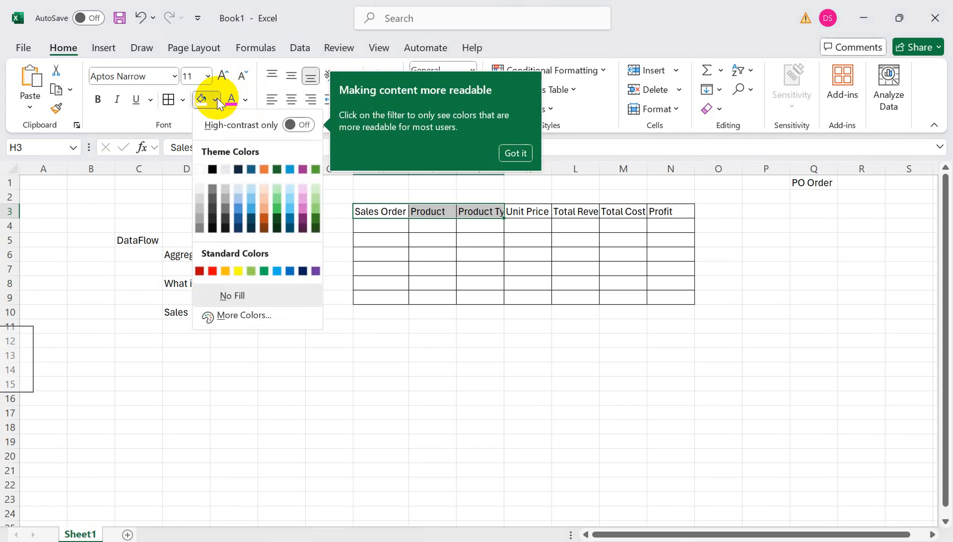
{"action": "left_click", "coordinate": [252, 272]}
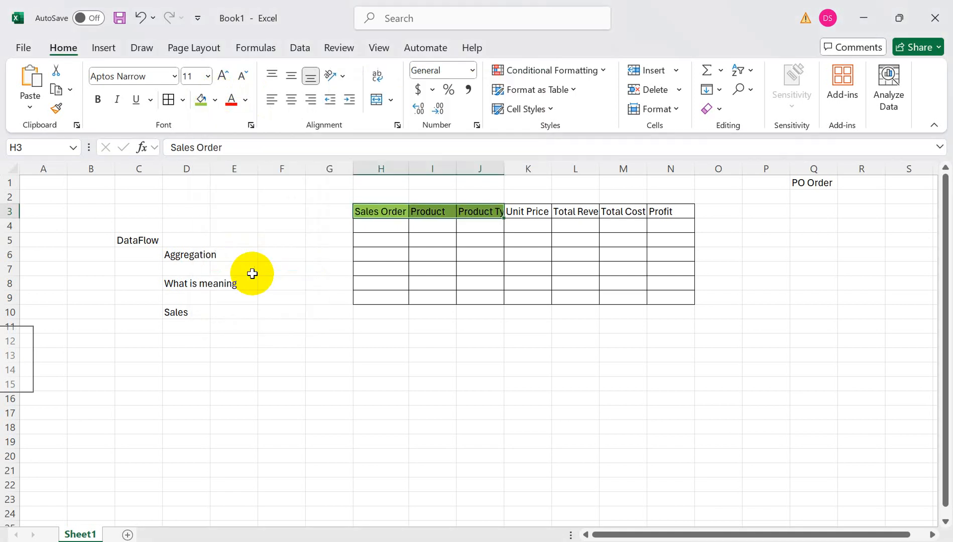
- Fill the headers from Unit Price to Profit in K3:N3 with a light pink theme colour
{"action": "left_click_drag", "start_coordinate": [527, 210], "coordinate": [667, 212]}
{"action": "left_click", "coordinate": [215, 99]}
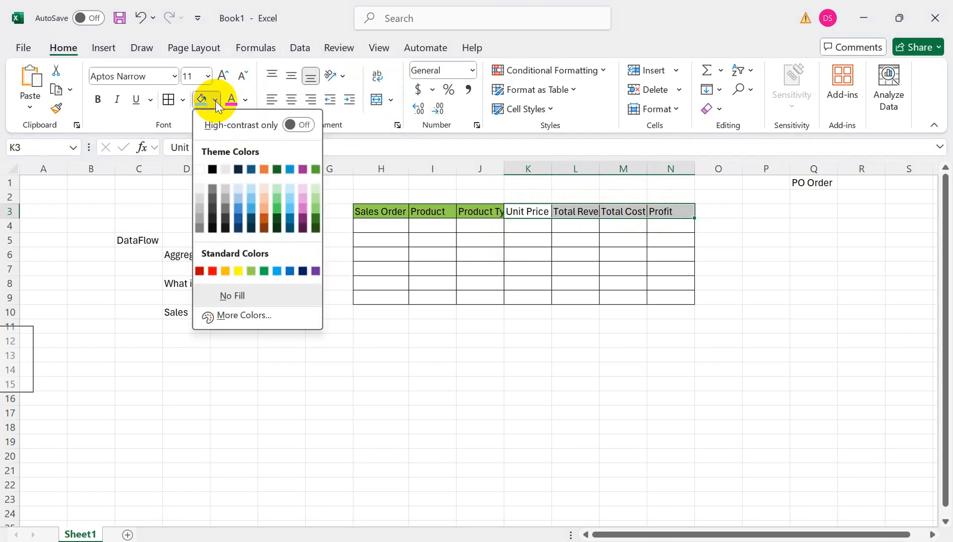
{"action": "left_click", "coordinate": [304, 198]}
{"action": "left_click", "coordinate": [538, 216]}
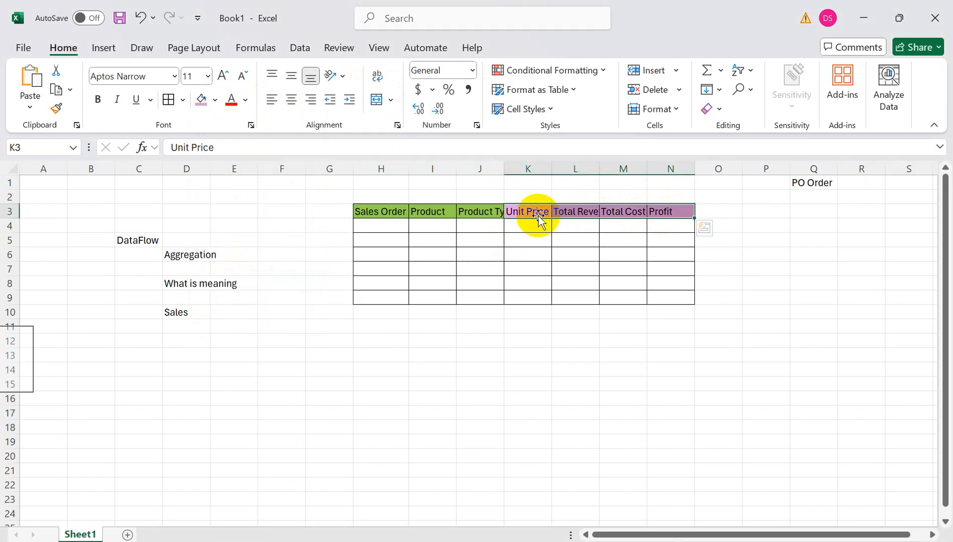
- Enter the note "numerical nature" in K2, above the Unit Price header
{"action": "left_click", "coordinate": [521, 198]}
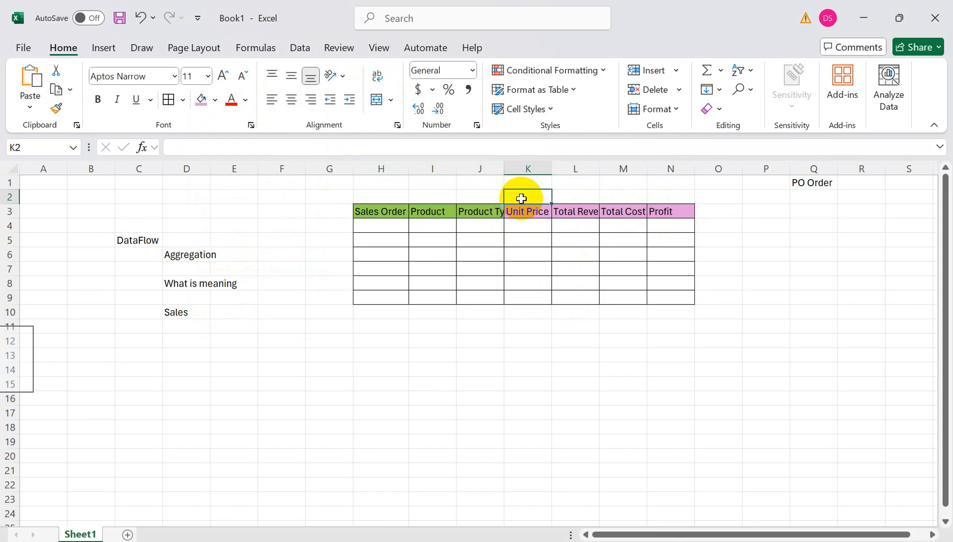
{"action": "type", "text": "n"}
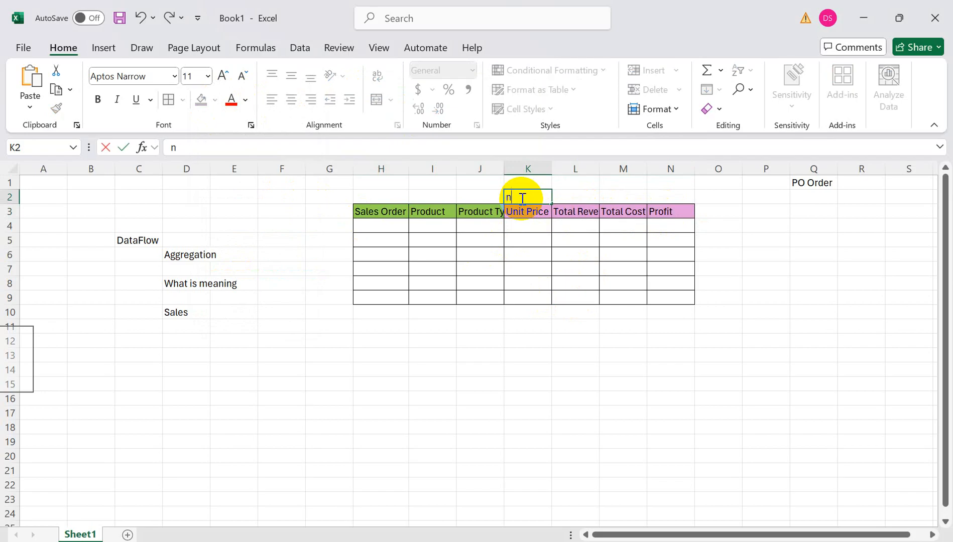
{"action": "type", "text": "umerical nature"}
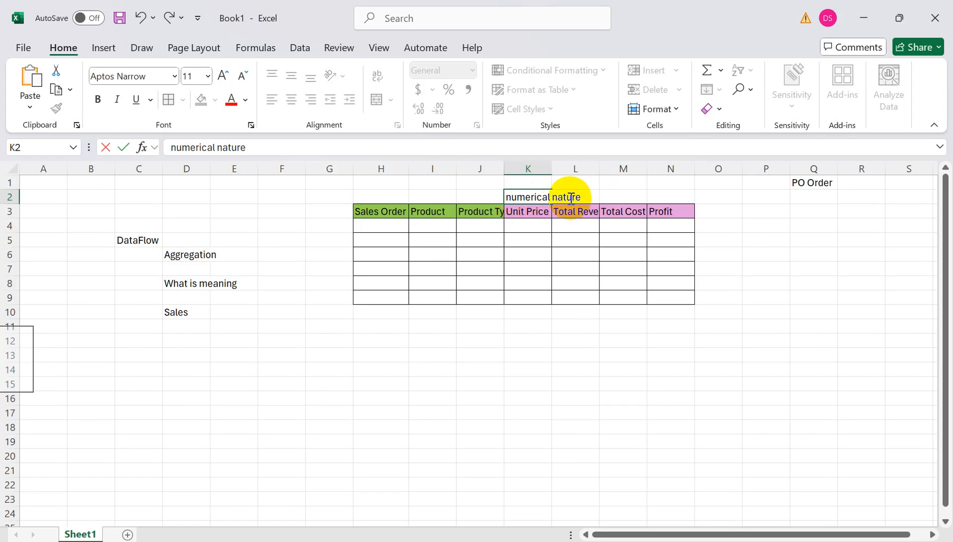
{"action": "left_click", "coordinate": [538, 212]}
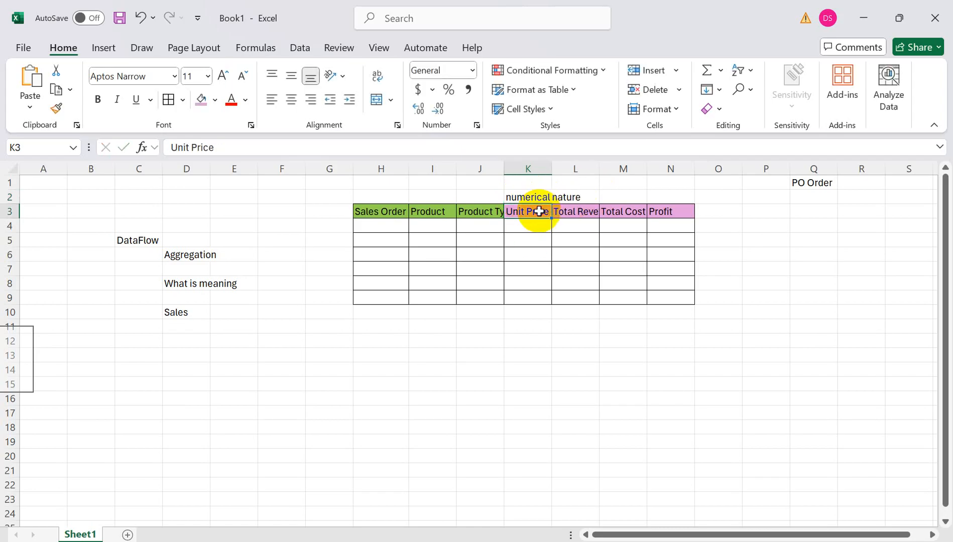
- Extend the note in K2 to read "numerical nature, dependent on transaction"
{"action": "left_click", "coordinate": [540, 195]}
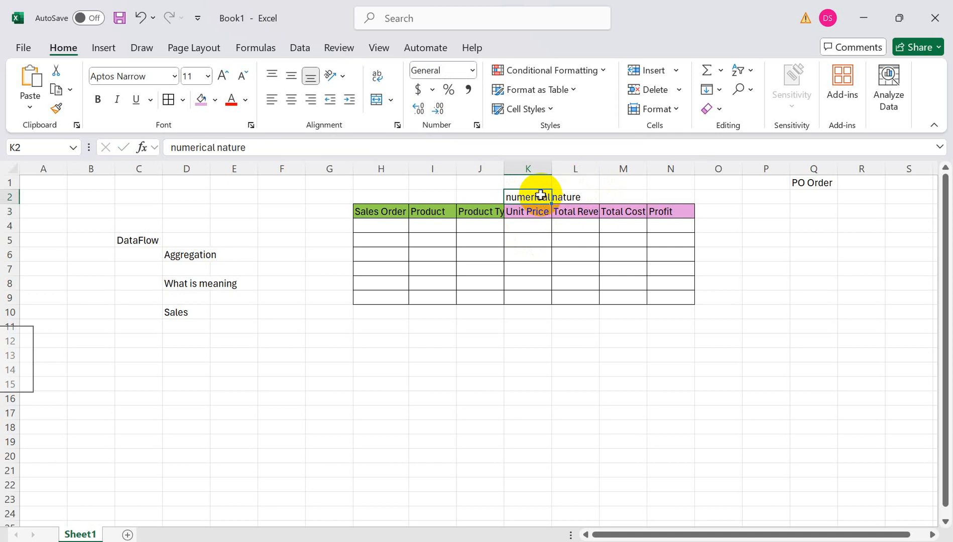
{"action": "left_click", "coordinate": [267, 148]}
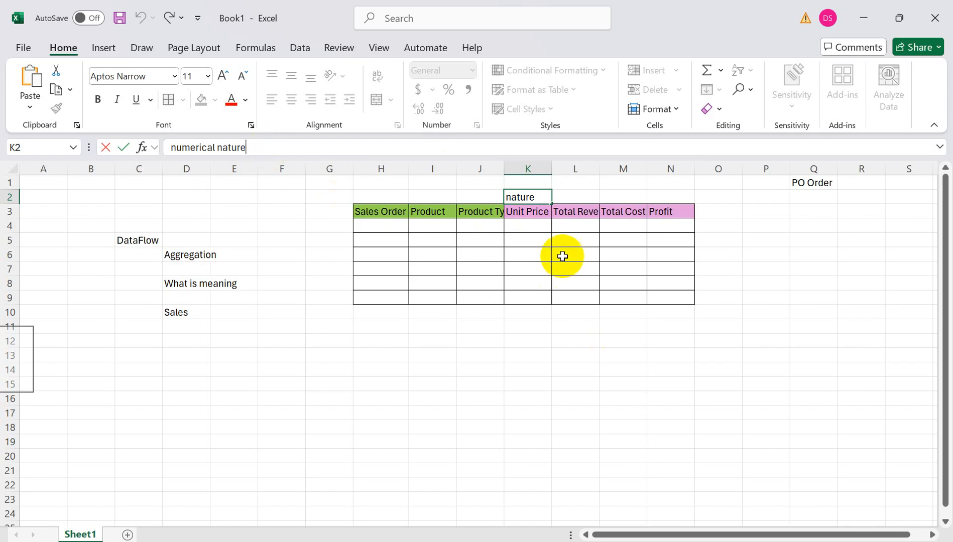
{"action": "left_click", "coordinate": [558, 353]}
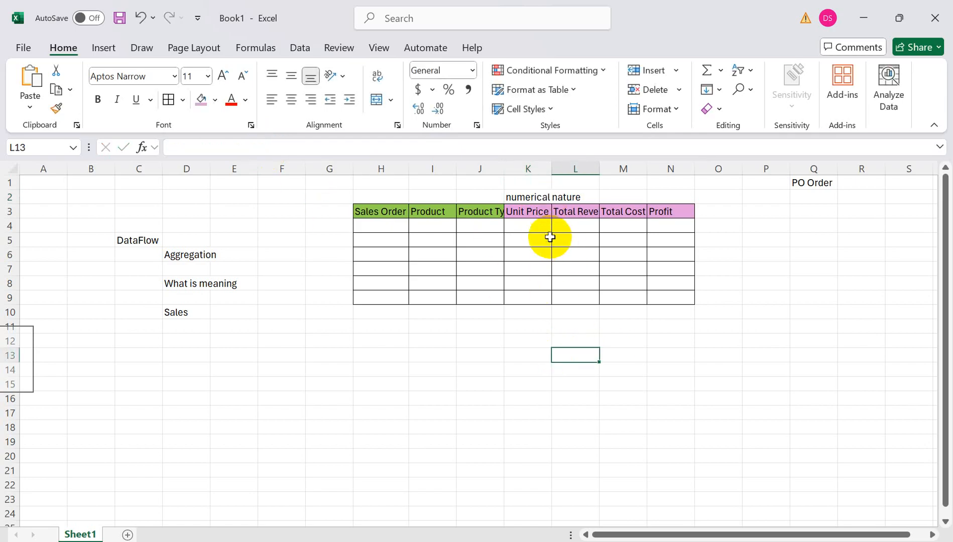
{"action": "left_click", "coordinate": [520, 198]}
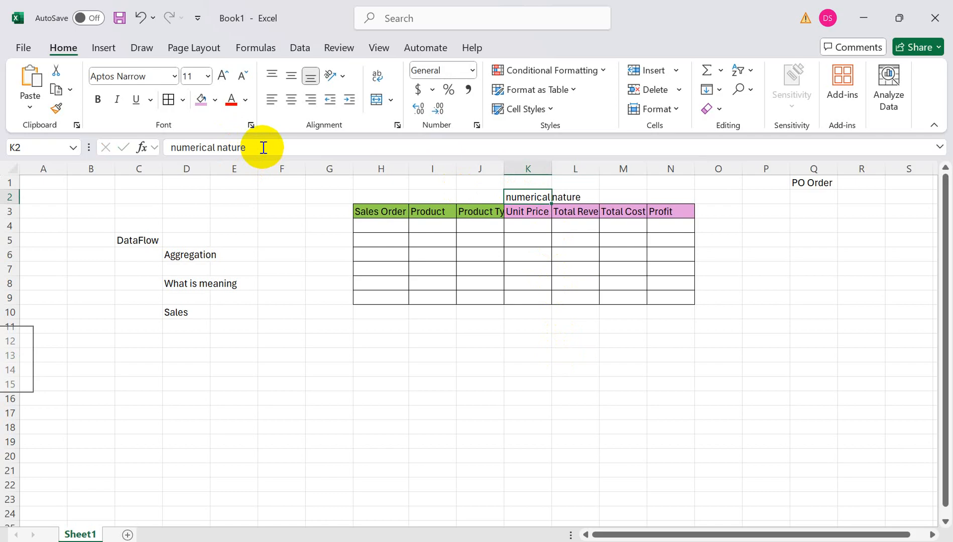
{"action": "left_click", "coordinate": [263, 147]}
{"action": "type", "text": ","}
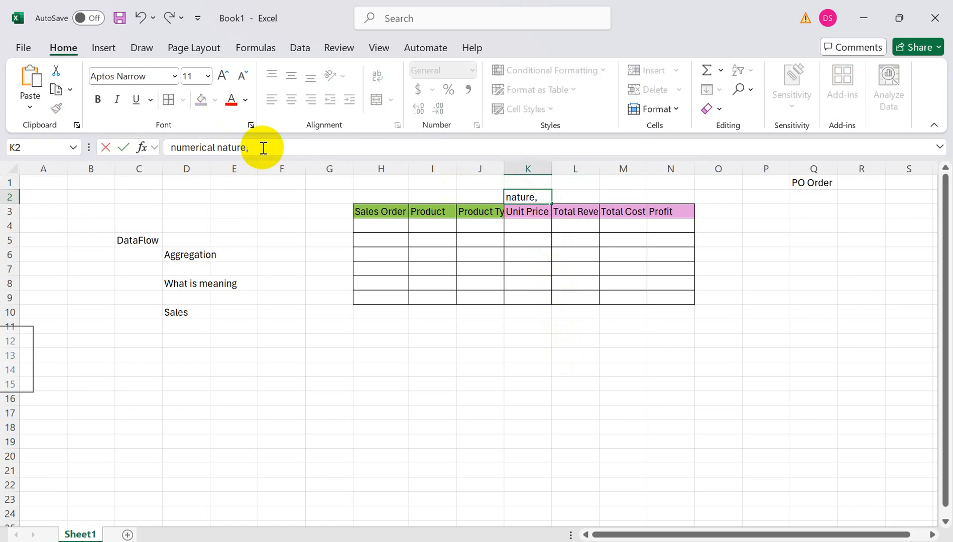
{"action": "type", "text": " dependent on tran"}
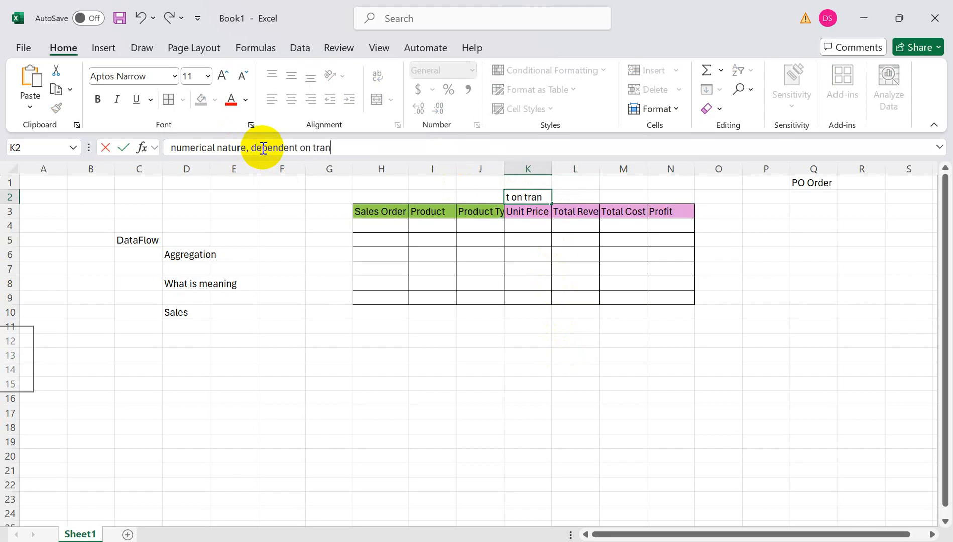
{"action": "type", "text": "saction"}
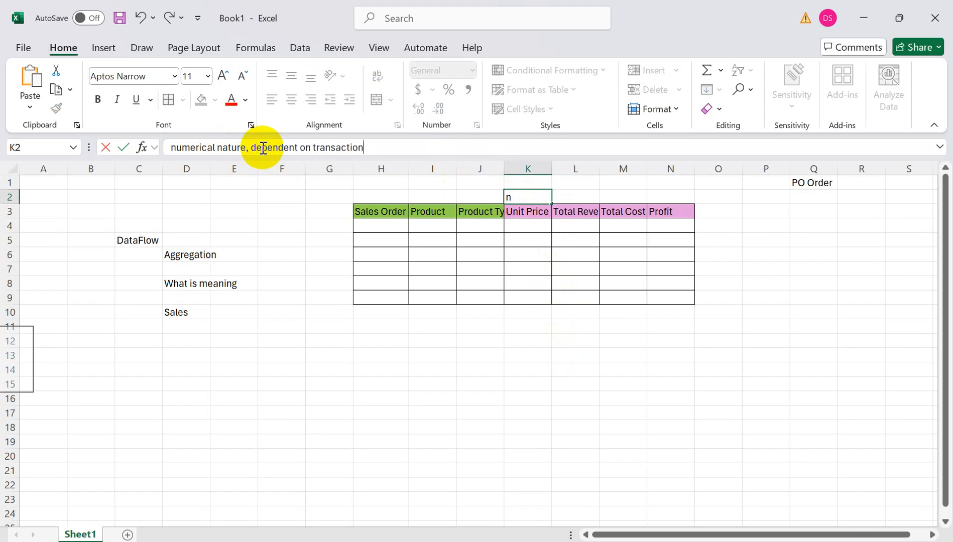
{"action": "key", "text": "Return"}
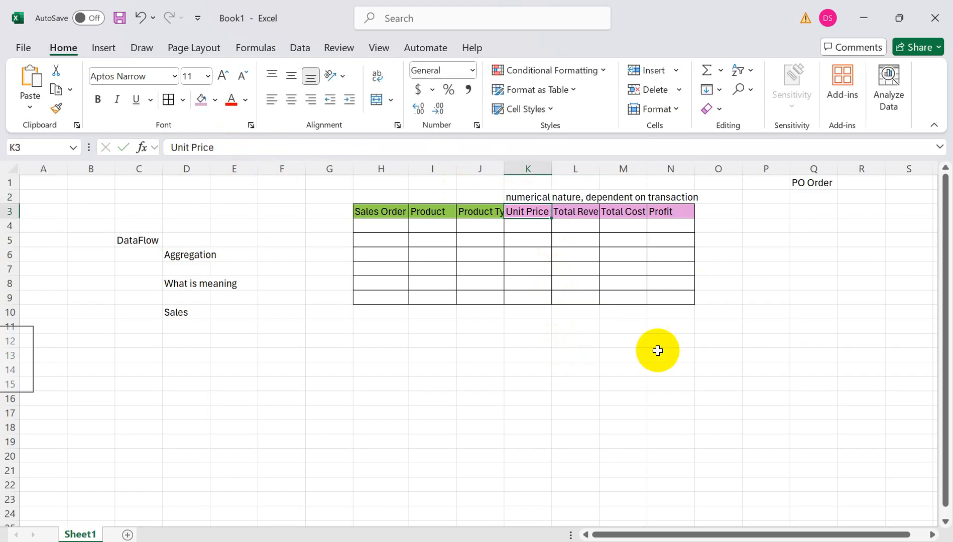
- List the aggregation functions sum, avg, max, min and count in cells I14 to I18, below the table
{"action": "left_click", "coordinate": [525, 197]}
{"action": "left_click", "coordinate": [525, 211]}
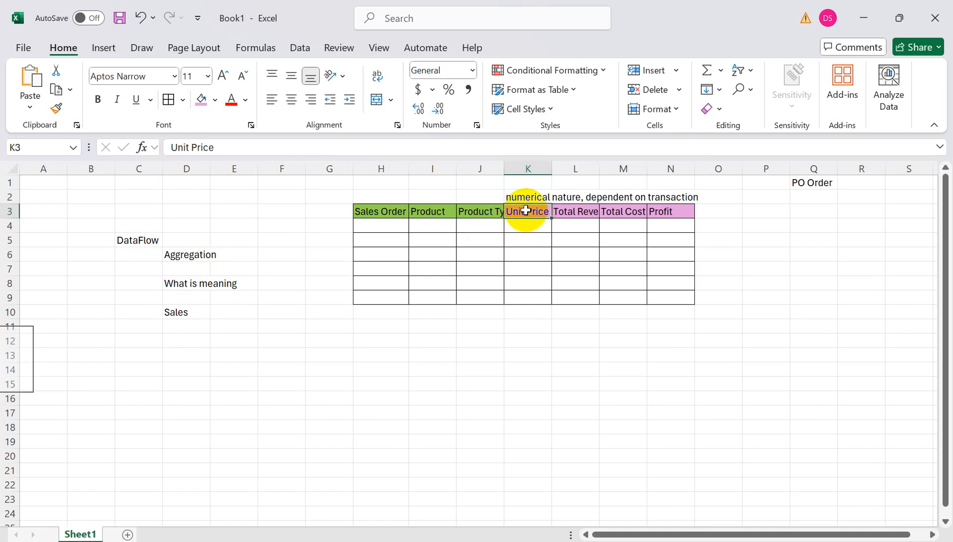
{"action": "left_click", "coordinate": [426, 367]}
{"action": "type", "text": "sum"}
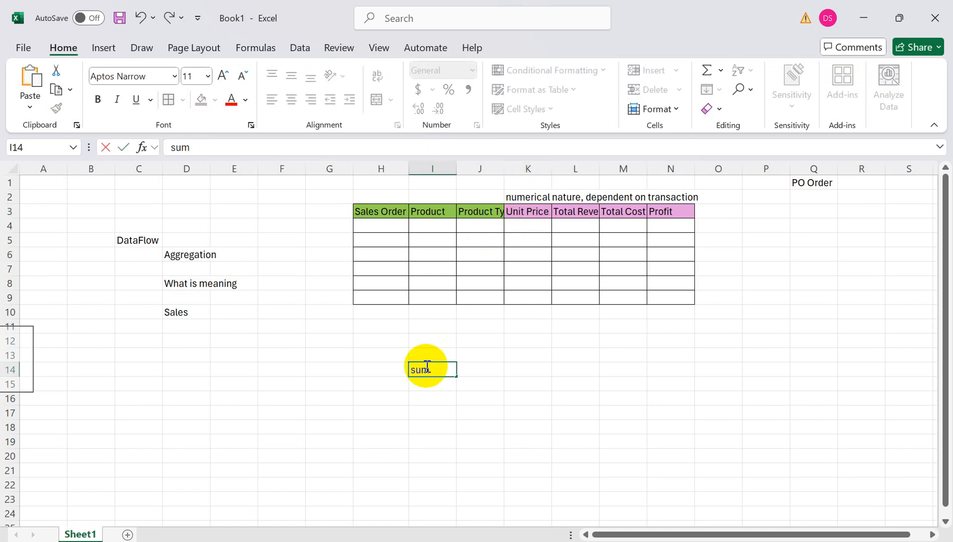
{"action": "key", "text": "Return"}
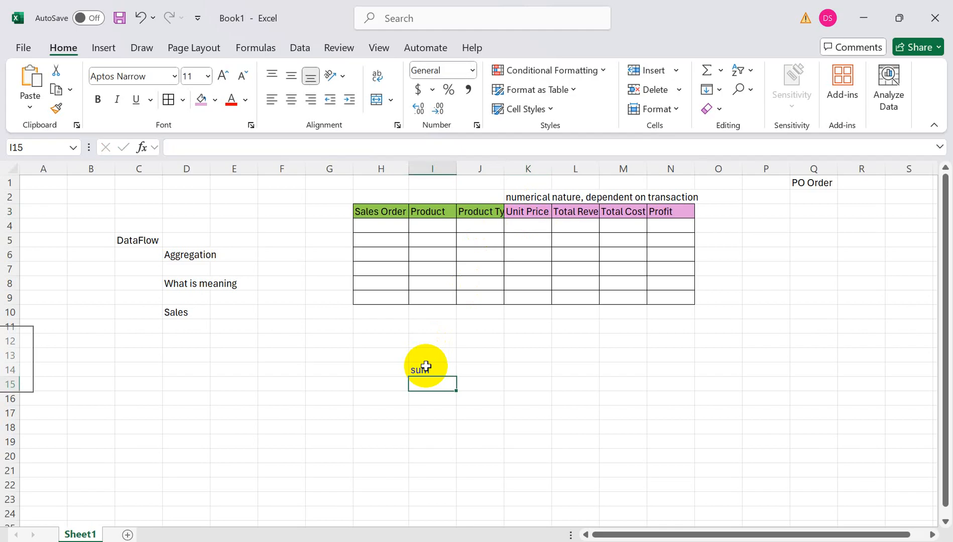
{"action": "type", "text": "avg"}
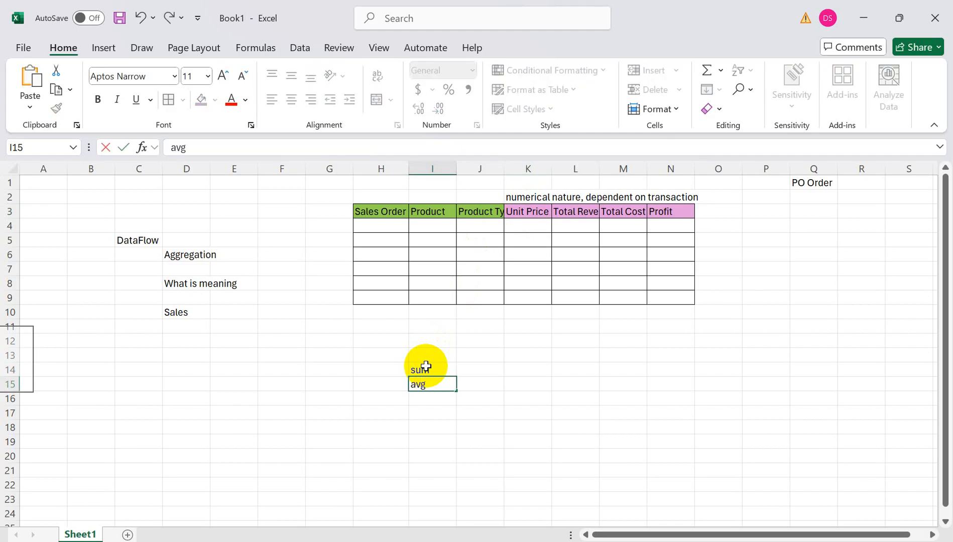
{"action": "key", "text": "Return"}
{"action": "type", "text": "max"}
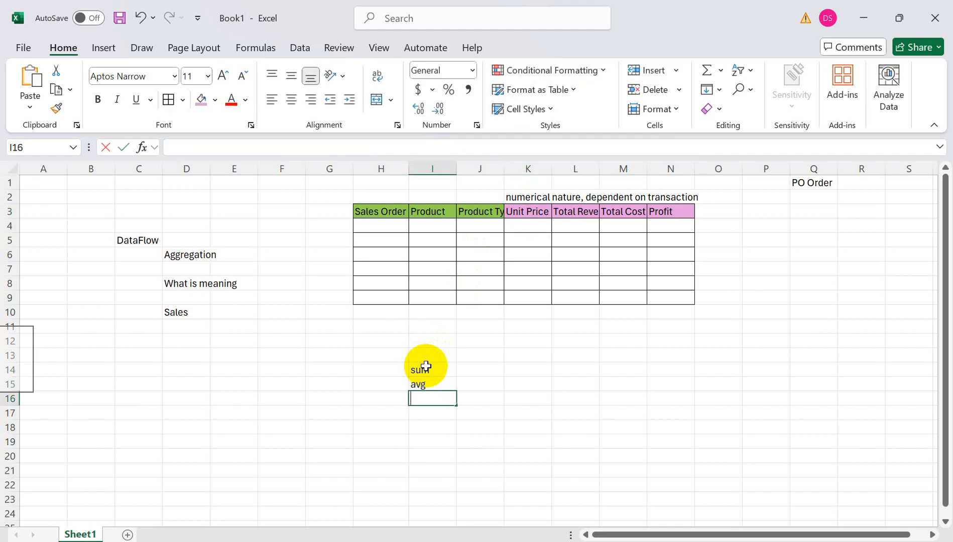
{"action": "key", "text": "Return"}
{"action": "type", "text": "min"}
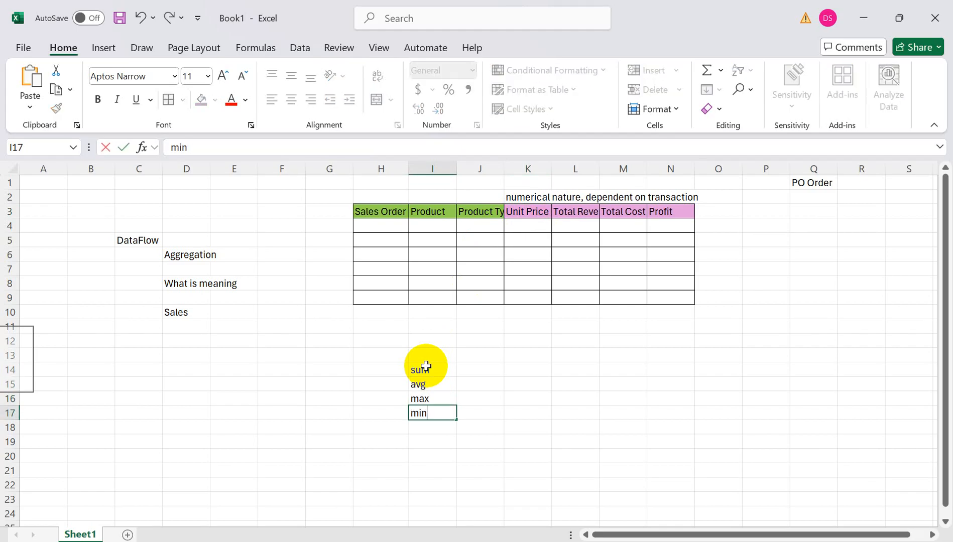
{"action": "key", "text": "Return"}
{"action": "type", "text": "count"}
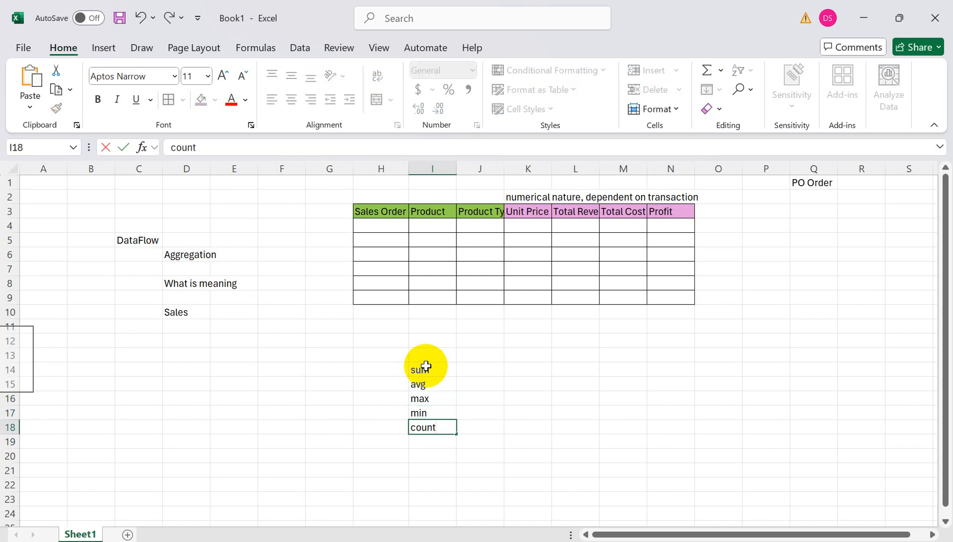
{"action": "left_click_drag", "start_coordinate": [426, 367], "coordinate": [435, 429]}
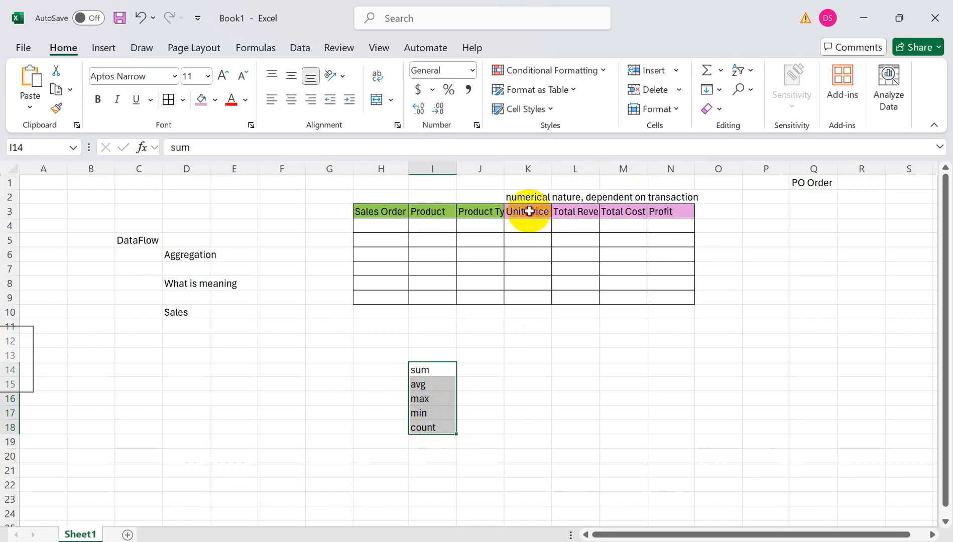
- Enter the heading "Aggregation" in I12, above the list of aggregation functions
{"action": "left_click_drag", "start_coordinate": [525, 211], "coordinate": [672, 210]}
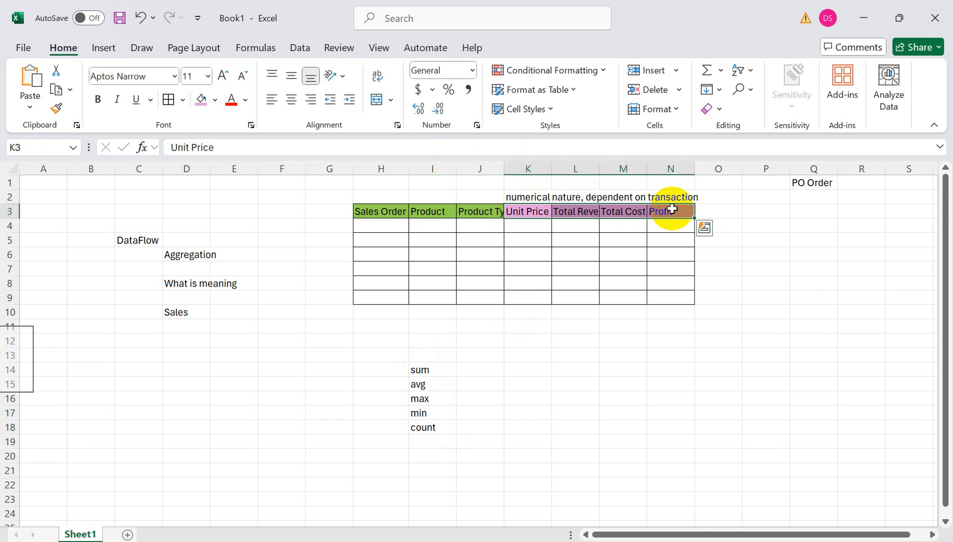
{"action": "left_click_drag", "start_coordinate": [426, 369], "coordinate": [425, 427]}
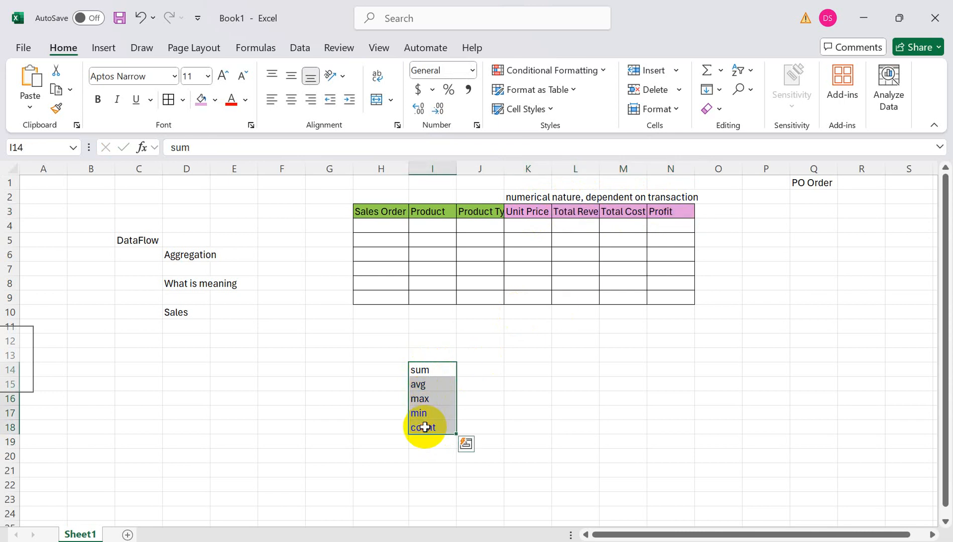
{"action": "left_click", "coordinate": [424, 347]}
{"action": "type", "text": "Aggr"}
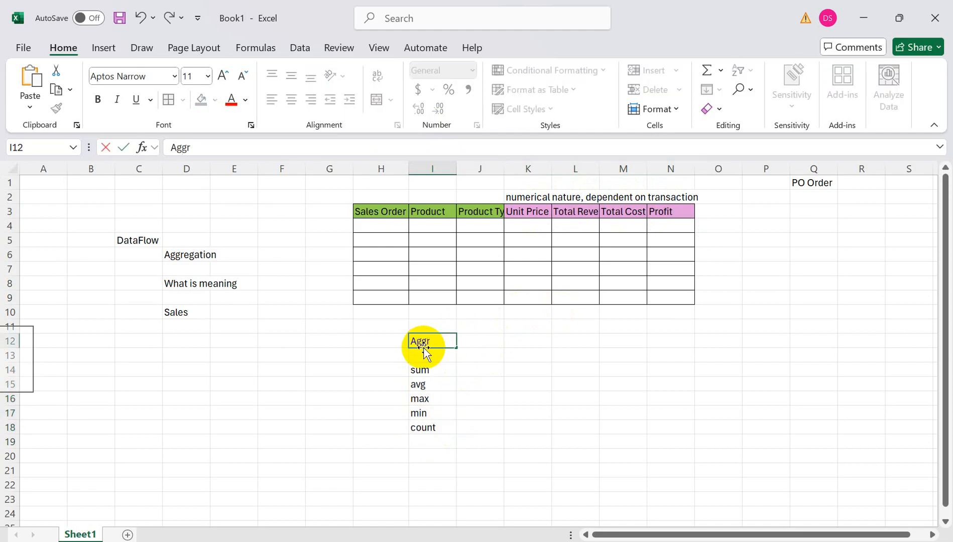
{"action": "type", "text": "egation"}
{"action": "left_click", "coordinate": [622, 422]}
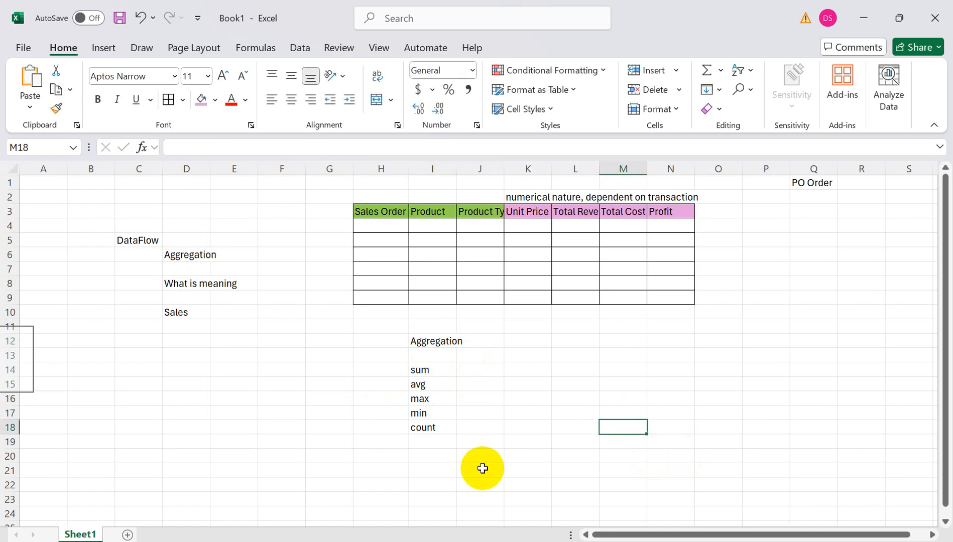
- Enter the label "SQL" in K12, beside the Aggregation heading
{"action": "left_click", "coordinate": [526, 340]}
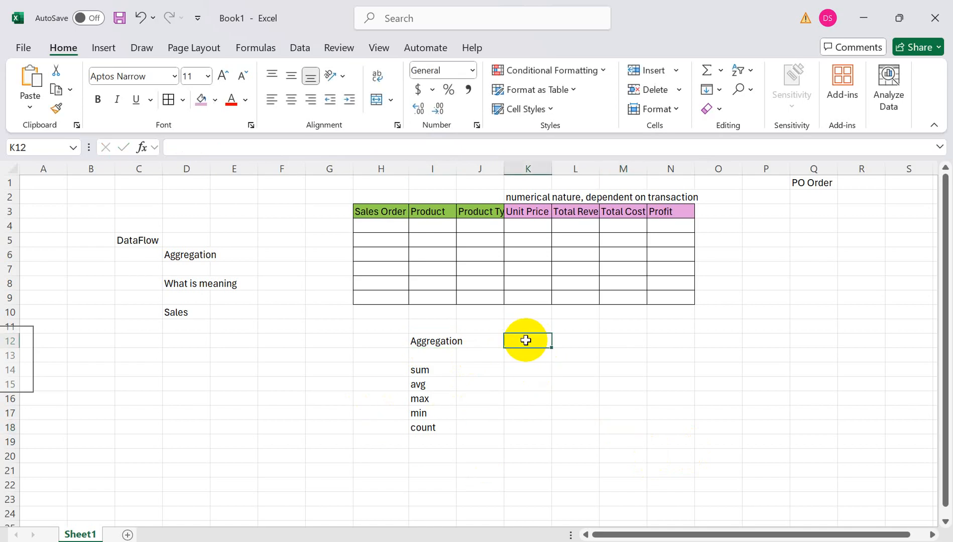
{"action": "type", "text": "SQL"}
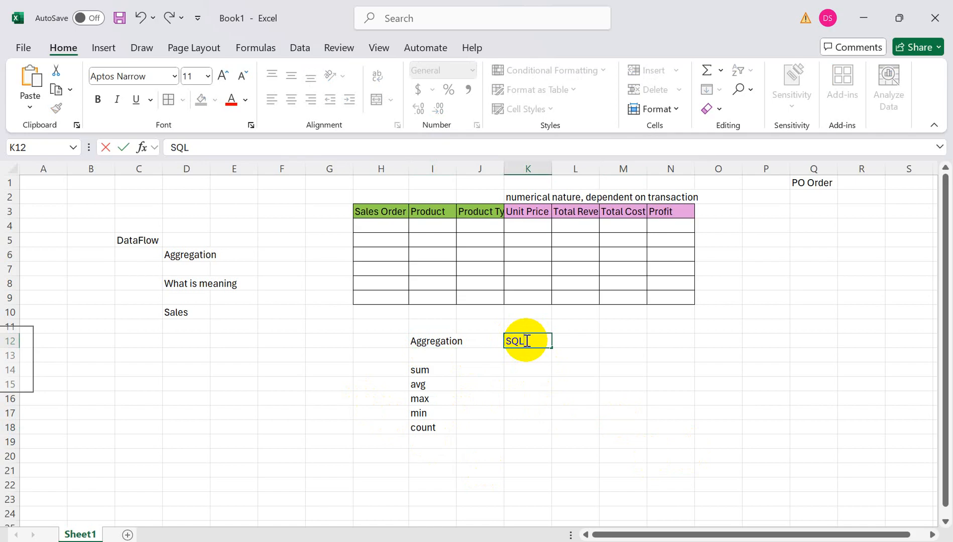
{"action": "left_click", "coordinate": [426, 370]}
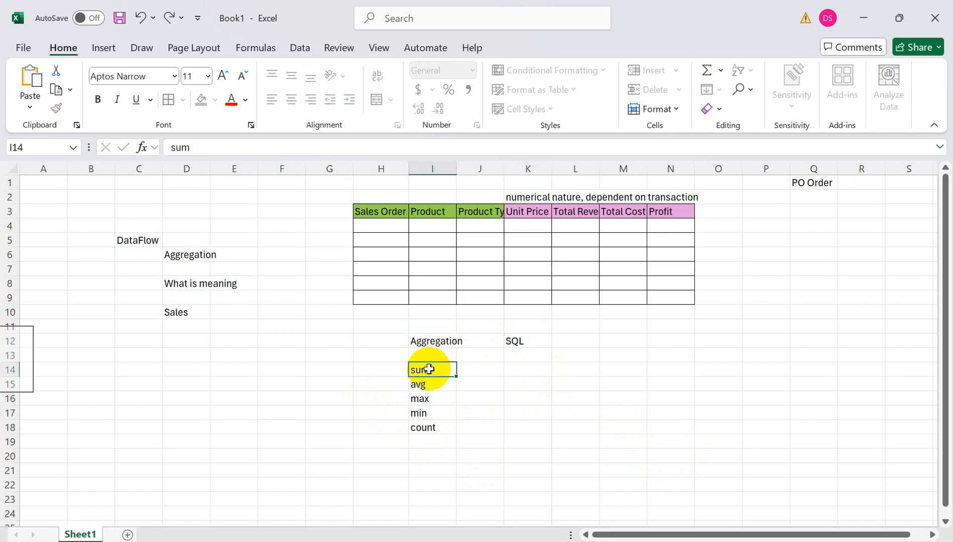
{"action": "left_click", "coordinate": [425, 384]}
{"action": "left_click", "coordinate": [421, 398]}
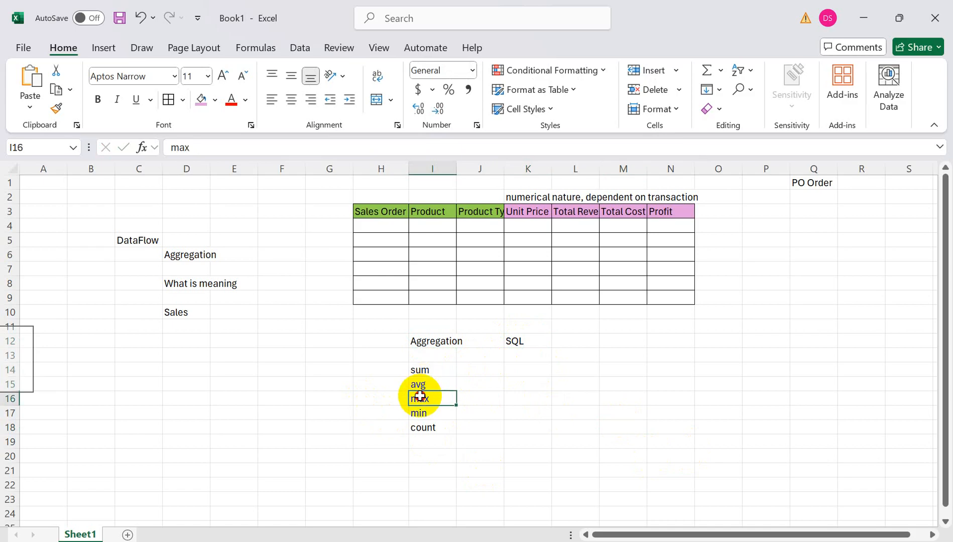
{"action": "left_click", "coordinate": [420, 413]}
{"action": "left_click", "coordinate": [430, 433]}
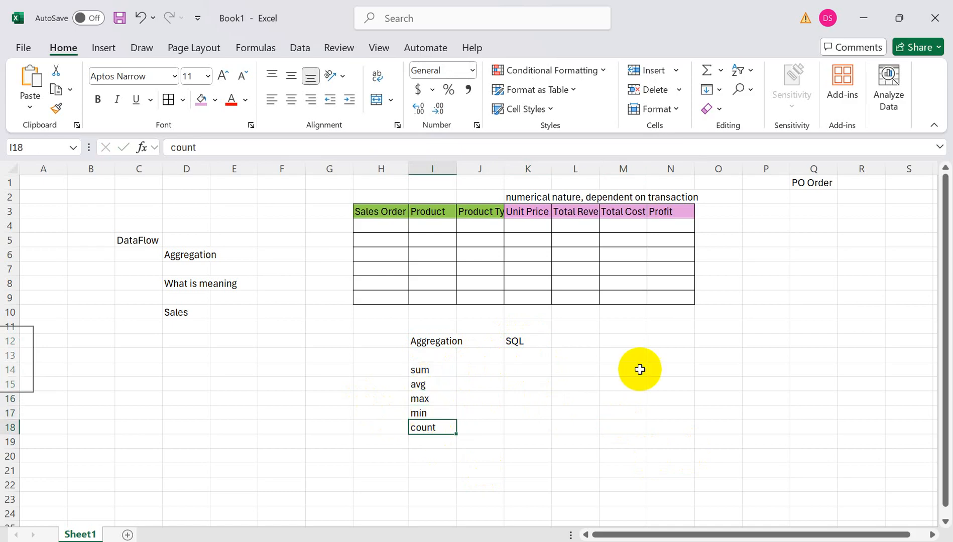
- Enter the example label "Today Temperature" in M13
{"action": "left_click", "coordinate": [638, 354]}
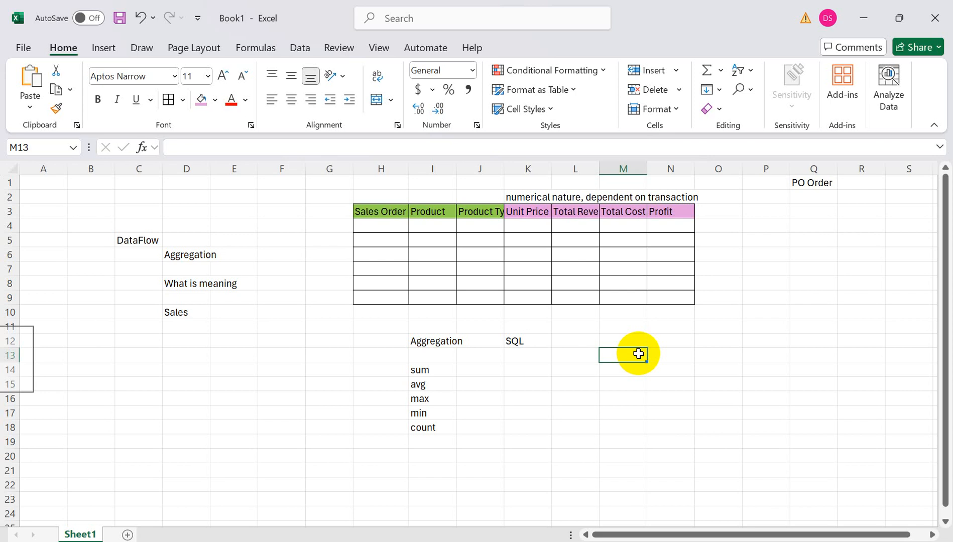
{"action": "type", "text": "Temp"}
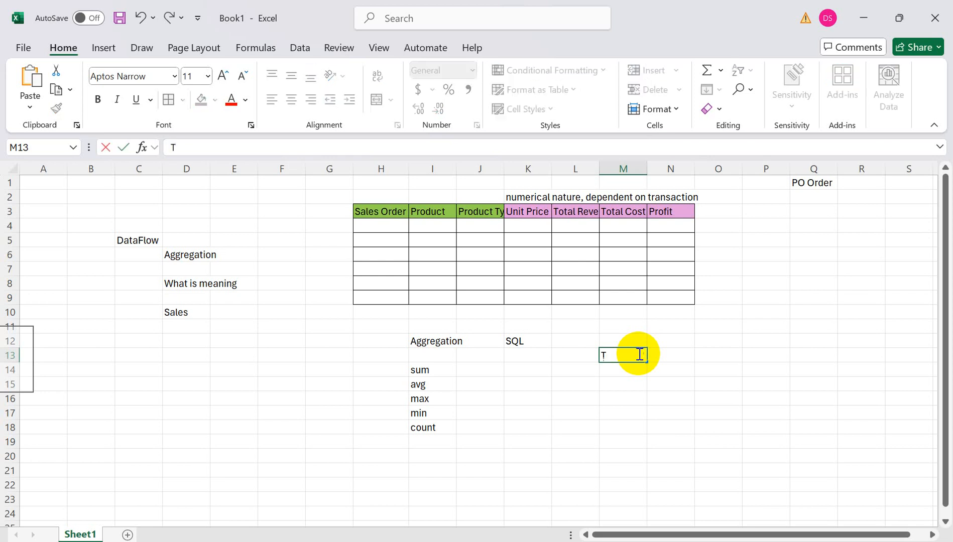
{"action": "key", "text": "BackSpace"}
{"action": "key", "text": "BackSpace"}
{"action": "key", "text": "BackSpace"}
{"action": "key", "text": "BackSpace"}
{"action": "type", "text": "Today Tempera"}
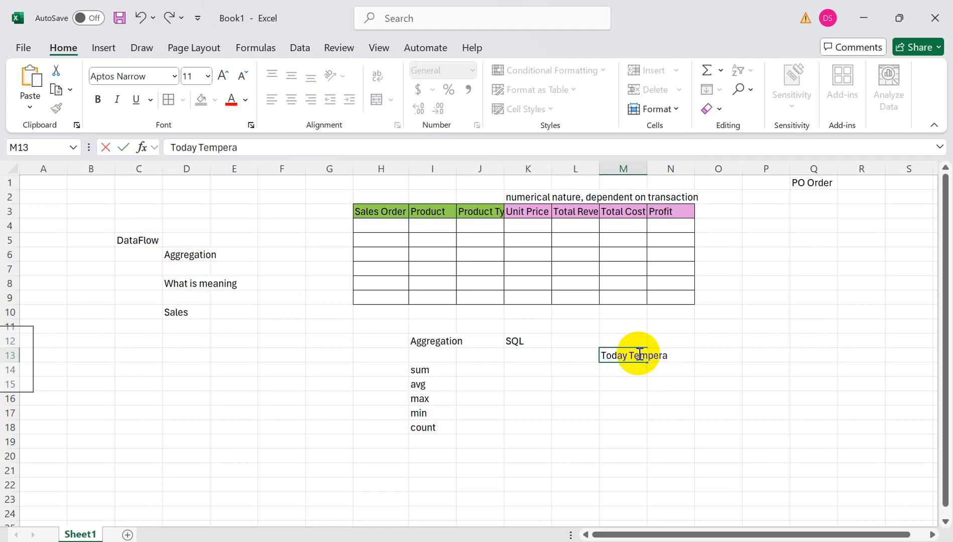
{"action": "type", "text": "tion"}
{"action": "key", "text": "BackSpace"}
{"action": "key", "text": "BackSpace"}
{"action": "key", "text": "BackSpace"}
{"action": "type", "text": "ure"}
- Enter the question "Sum?" in M16, below the temperature label
{"action": "left_click", "coordinate": [627, 398]}
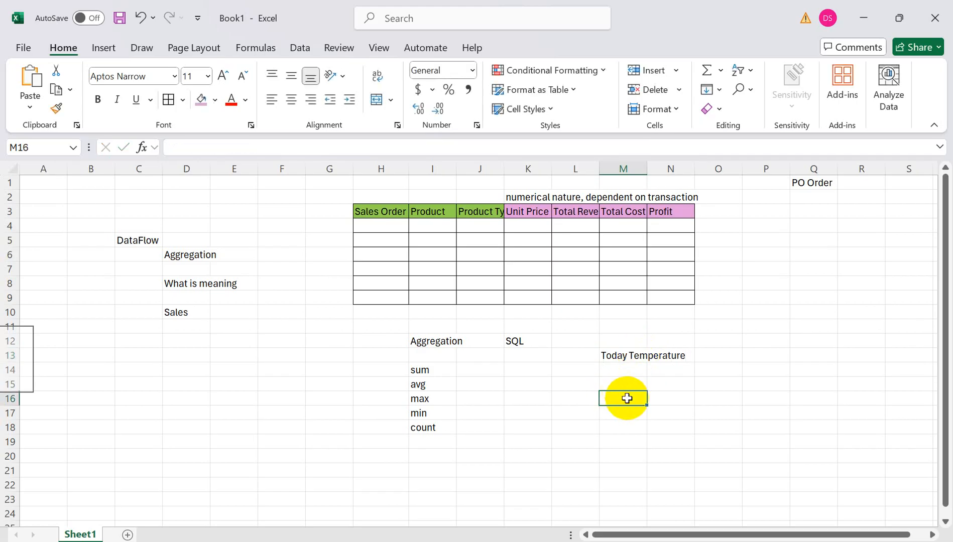
{"action": "type", "text": "Sum("}
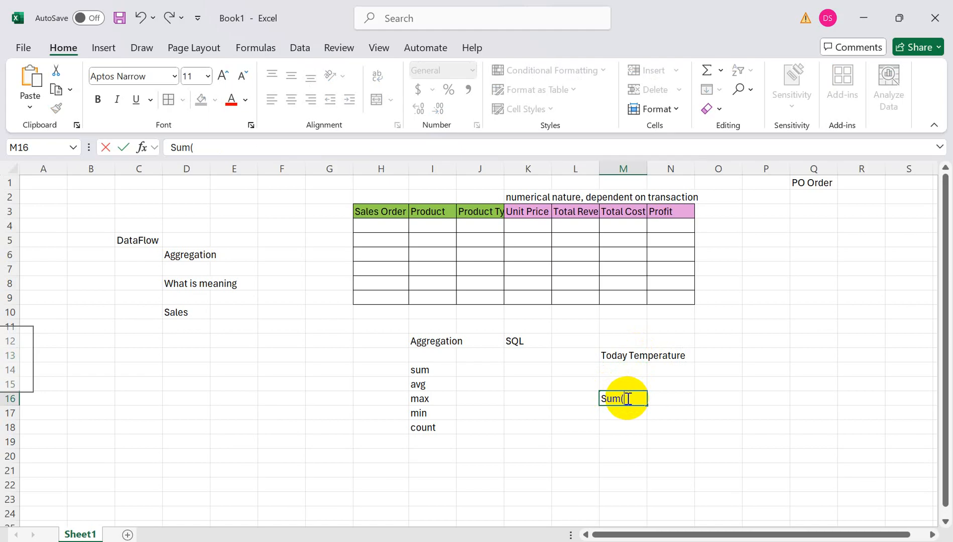
{"action": "key", "text": "BackSpace"}
{"action": "type", "text": "?"}
{"action": "key", "text": "Return"}
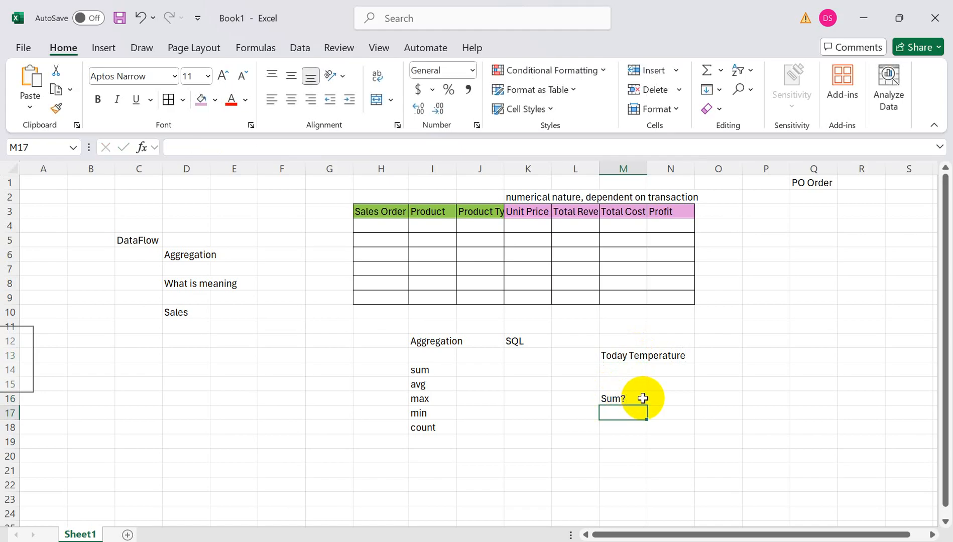
{"action": "left_click", "coordinate": [642, 398]}
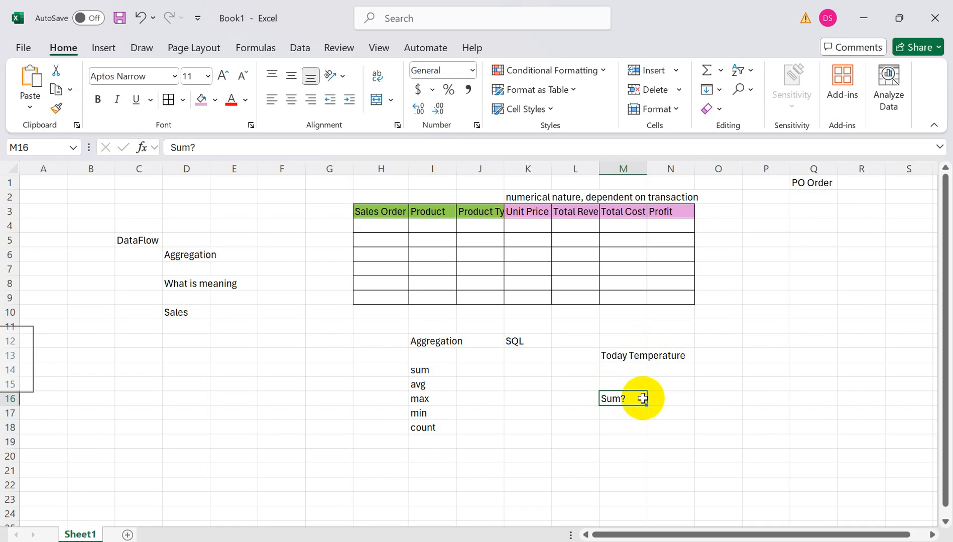
{"action": "left_click", "coordinate": [618, 355]}
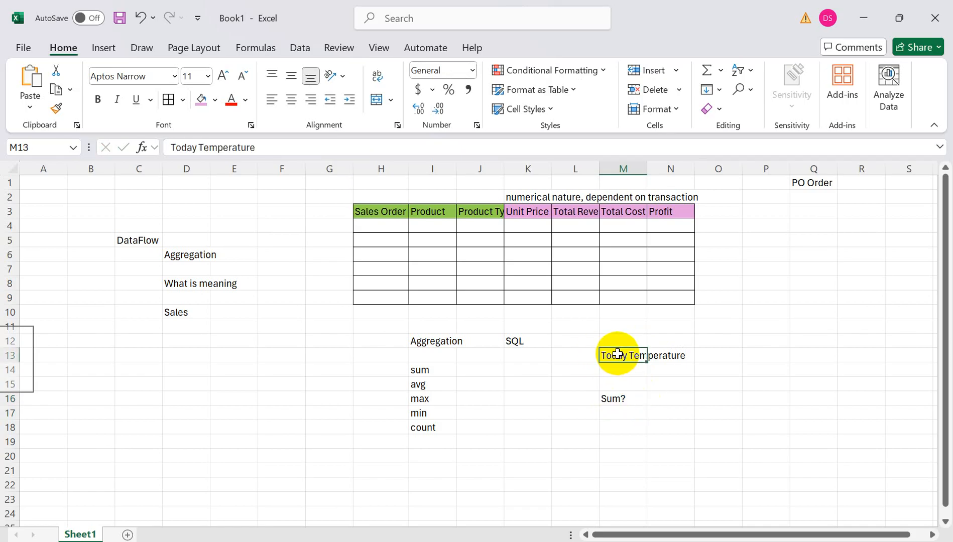
{"action": "left_click", "coordinate": [532, 213]}
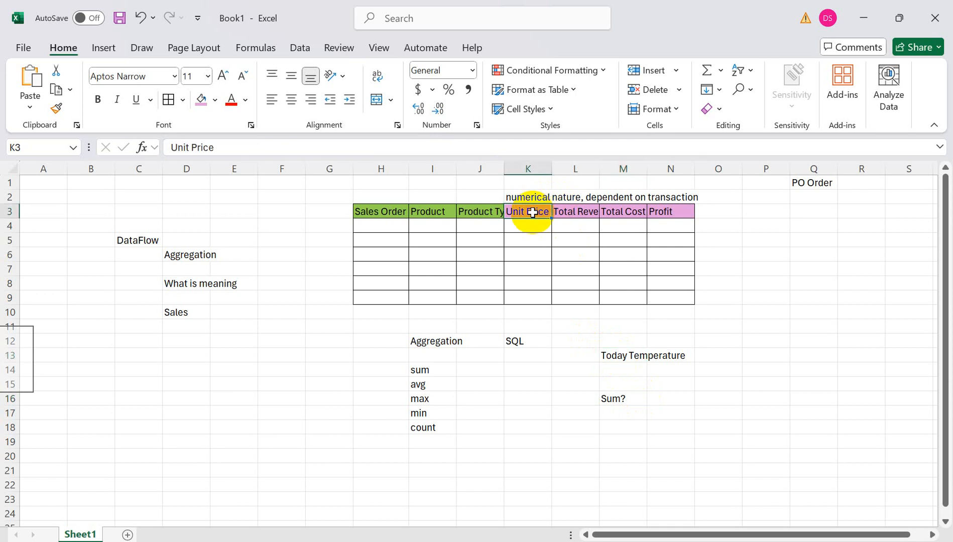
{"action": "left_click", "coordinate": [644, 356]}
{"action": "left_click", "coordinate": [624, 403]}
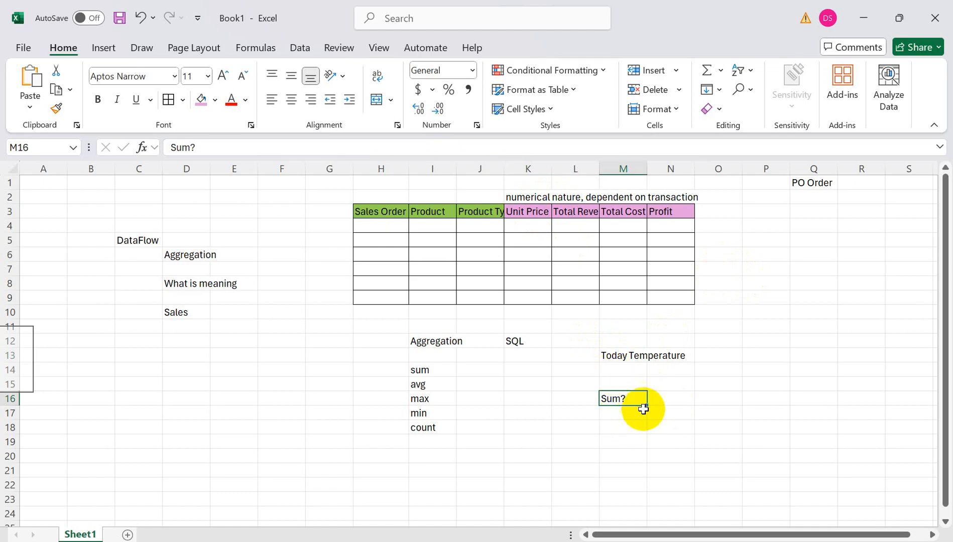
- Enter "Max" in N16 and "Min" in N17, beside the Sum? entry
{"action": "left_click", "coordinate": [677, 397]}
{"action": "type", "text": "Max"}
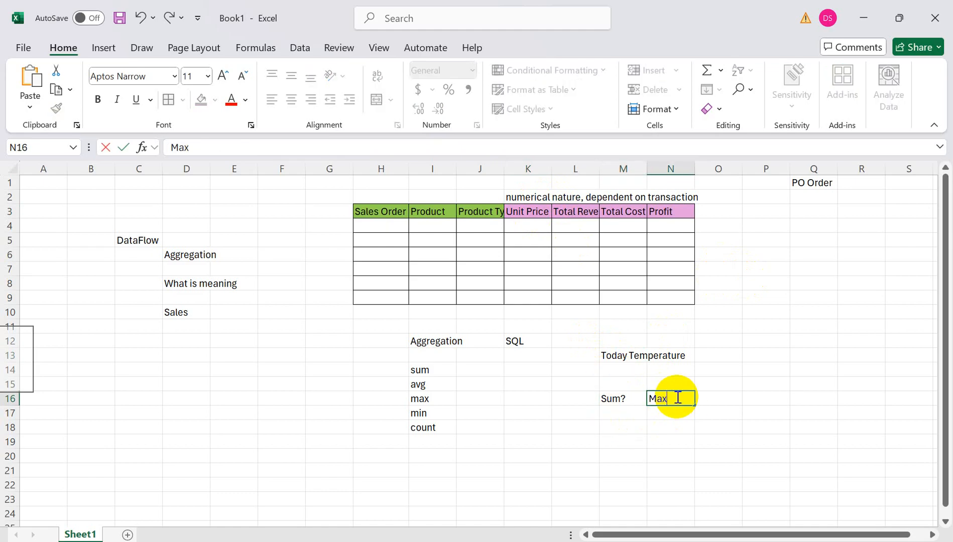
{"action": "key", "text": "Return"}
{"action": "type", "text": "Min"}
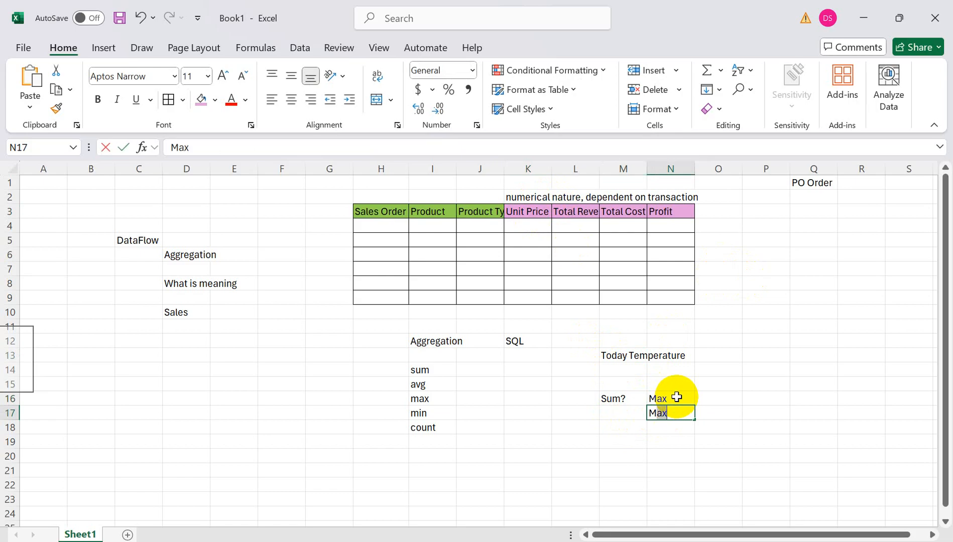
{"action": "left_click", "coordinate": [723, 399]}
{"action": "left_click", "coordinate": [719, 416]}
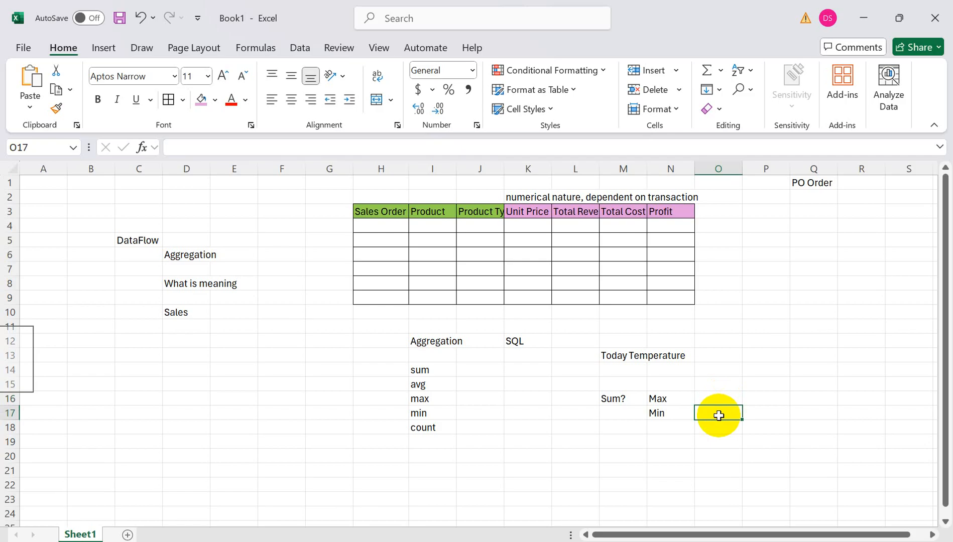
{"action": "left_click", "coordinate": [420, 385]}
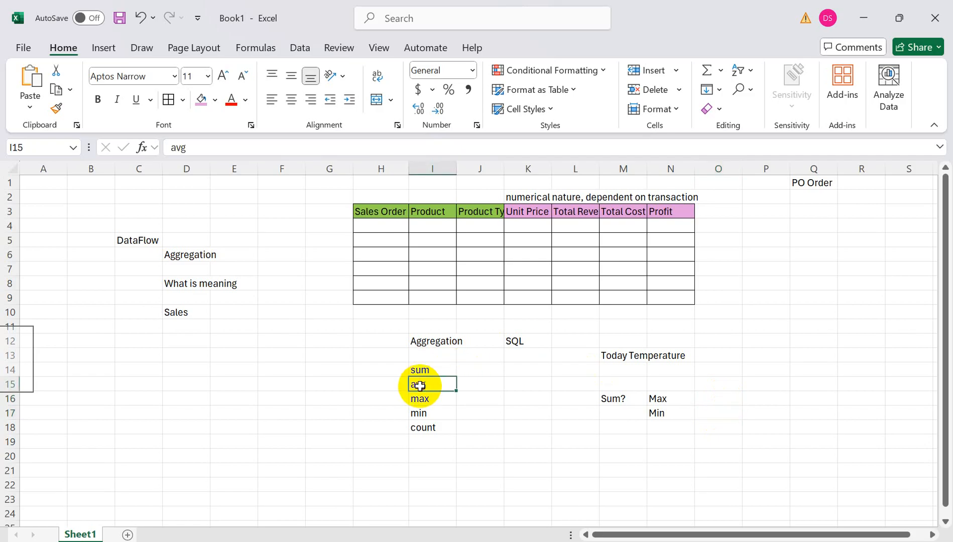
{"action": "left_click", "coordinate": [423, 428]}
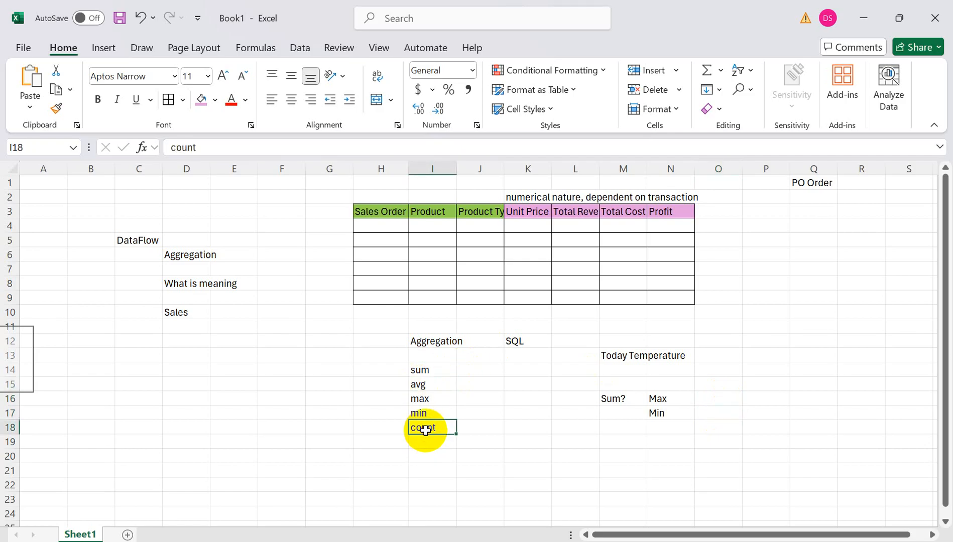
{"action": "left_click", "coordinate": [424, 370]}
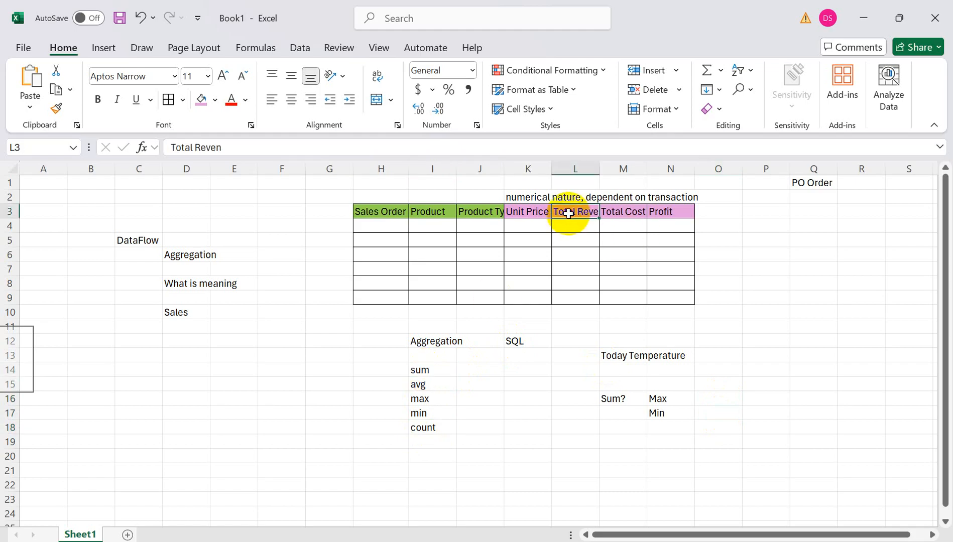
{"action": "left_click", "coordinate": [583, 228]}
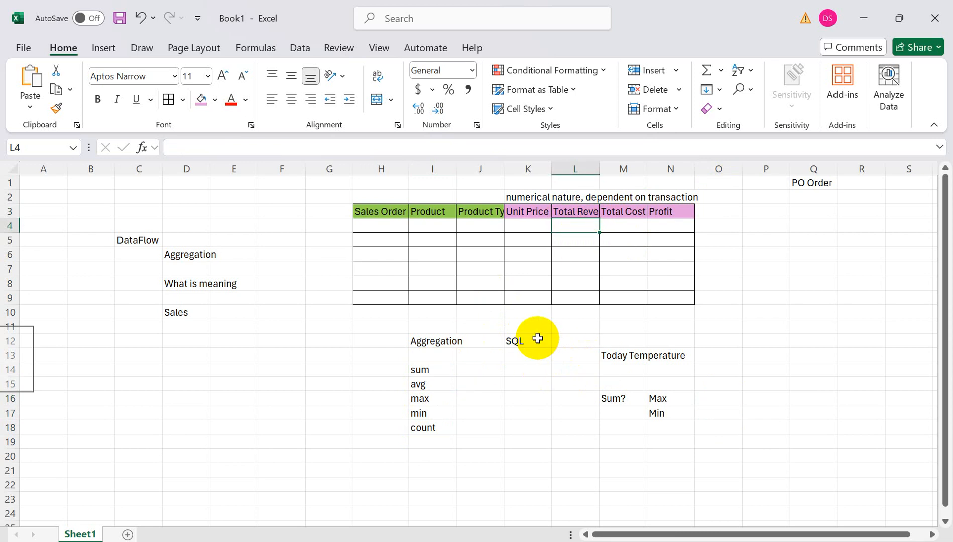
- Clear the contents of K12:P18, removing the SQL label and the temperature example notes
{"action": "left_click", "coordinate": [515, 340]}
{"action": "left_click_drag", "start_coordinate": [514, 339], "coordinate": [743, 434]}
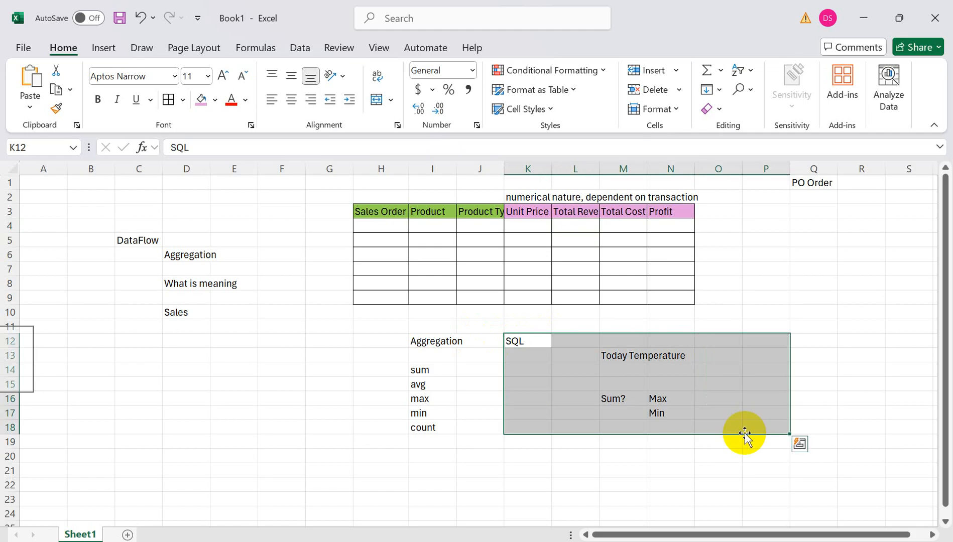
{"action": "key", "text": "Delete"}
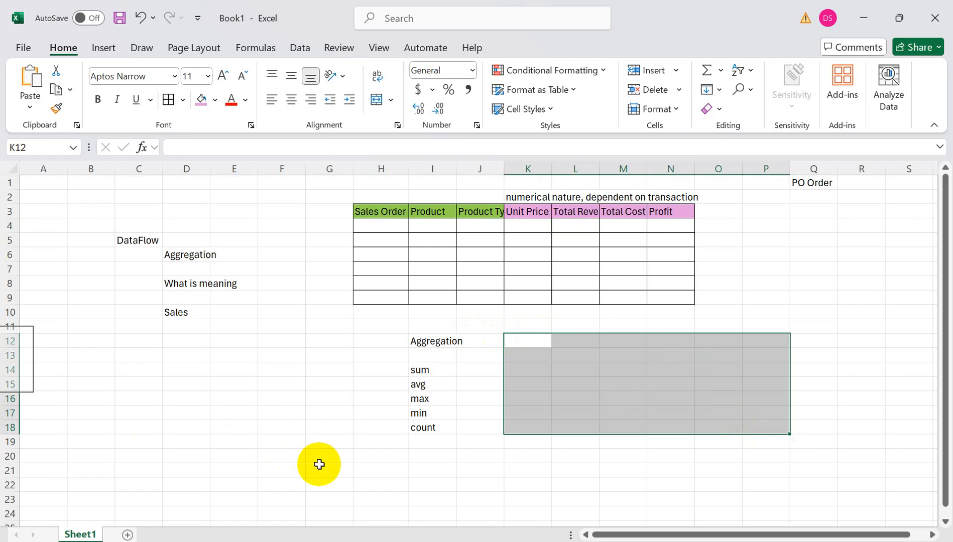
{"action": "left_click", "coordinate": [399, 524]}
{"action": "left_click", "coordinate": [623, 387]}
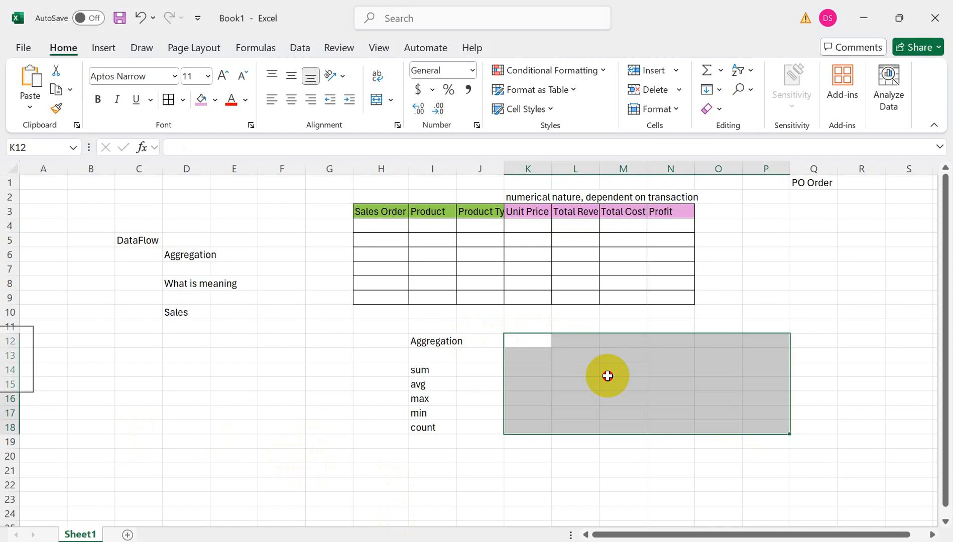
{"action": "left_click", "coordinate": [195, 412]}
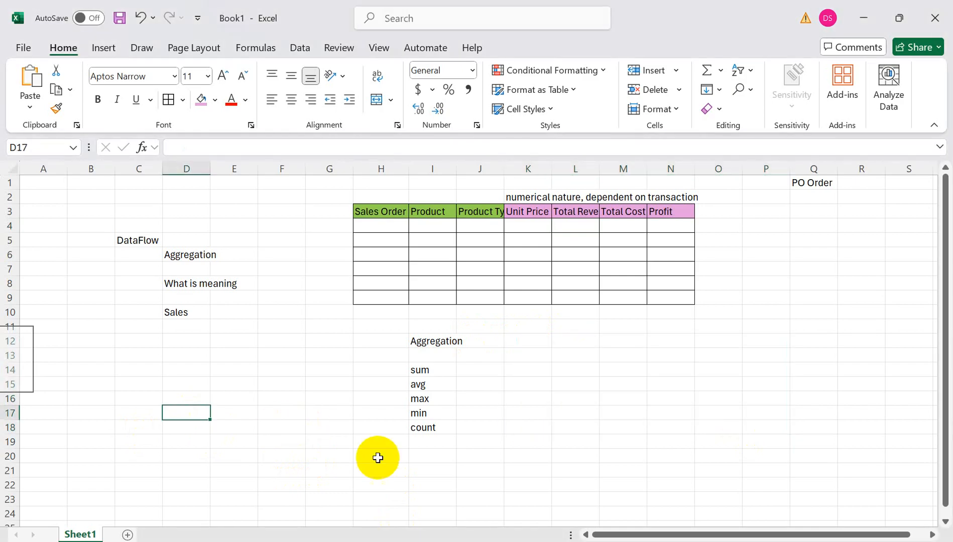
{"action": "left_click", "coordinate": [330, 466]}
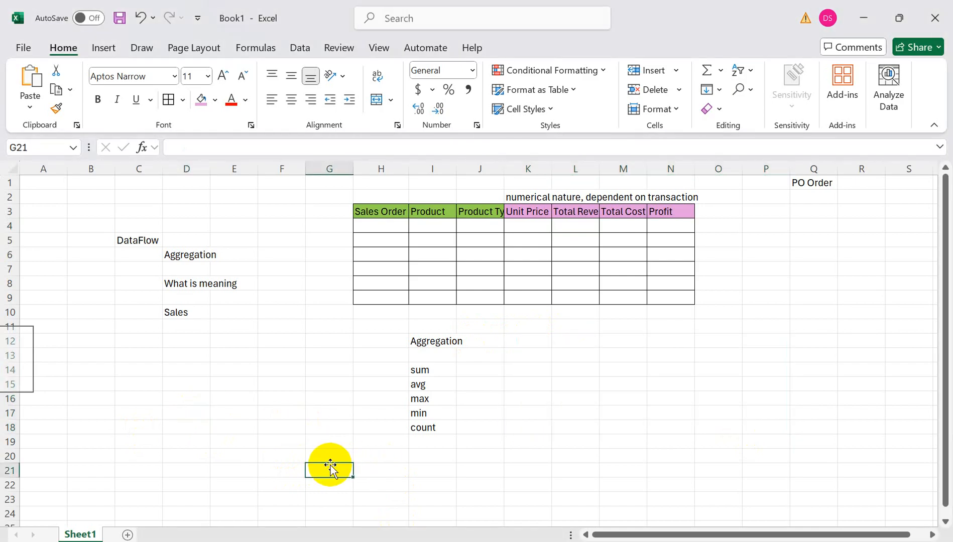
- Enter the first sales order number in H4, directly under the Sales Order header
{"action": "left_click", "coordinate": [370, 228]}
{"action": "type", "text": "Sale"}
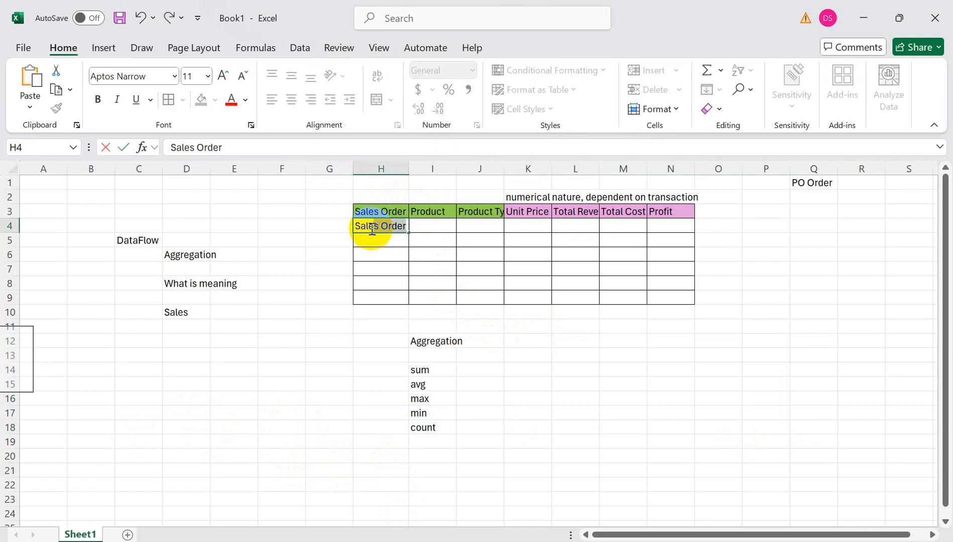
{"action": "type", "text": "s"}
{"action": "key", "text": "BackSpace"}
{"action": "key", "text": "BackSpace"}
{"action": "key", "text": "BackSpace"}
{"action": "key", "text": "BackSpace"}
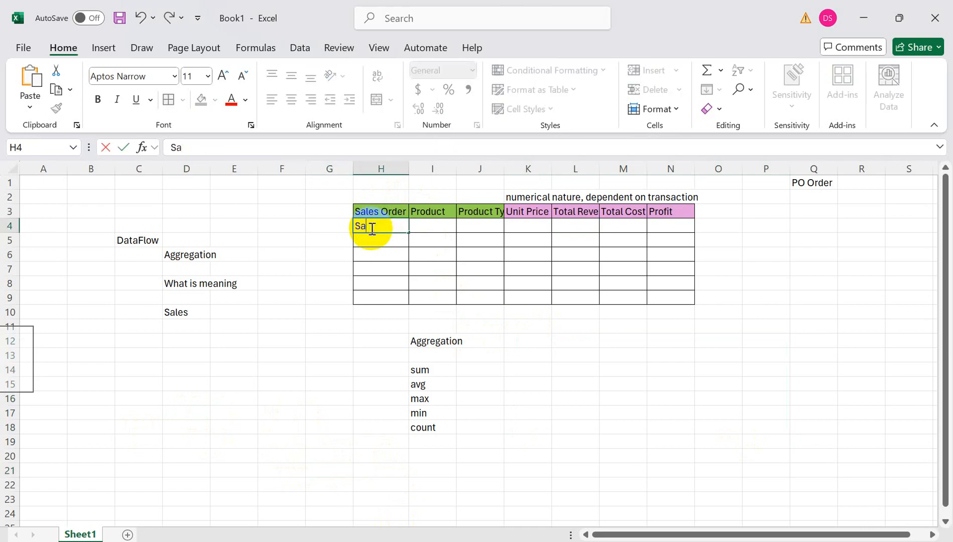
{"action": "type", "text": "101"}
{"action": "left_click", "coordinate": [374, 244]}
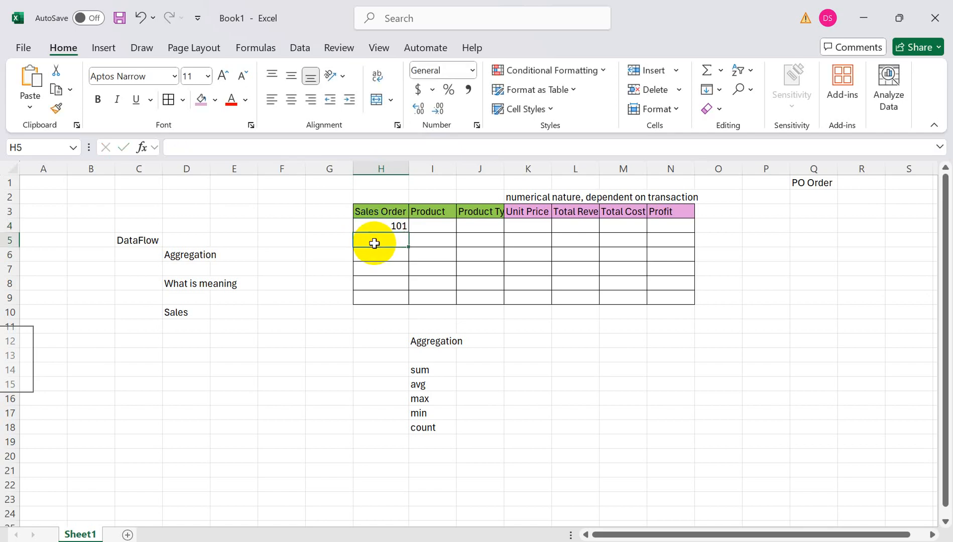
{"action": "left_click", "coordinate": [444, 224]}
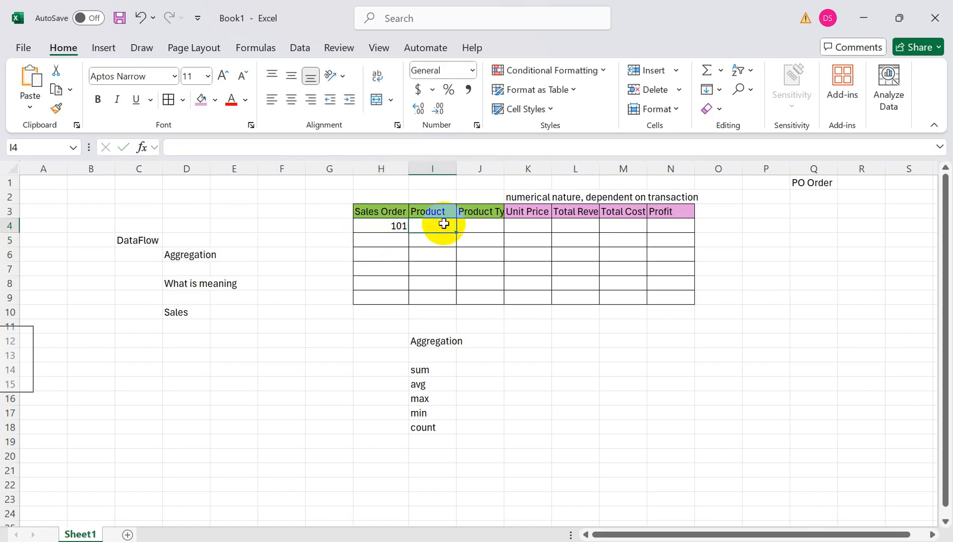
- Enter "Iphone15" as the product in I4 and "Electronics" as the product type in J4
{"action": "type", "text": "Mo"}
{"action": "key", "text": "BackSpace"}
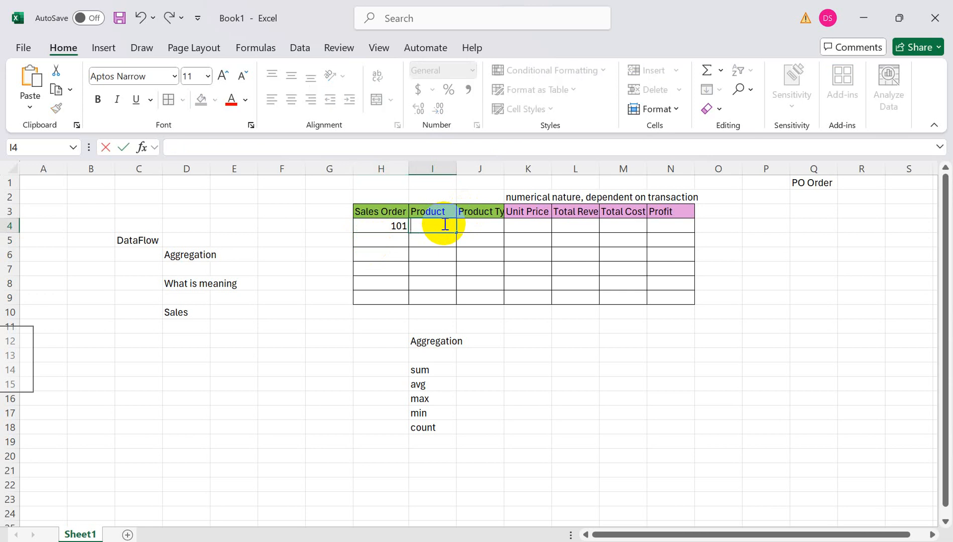
{"action": "type", "text": "Iphone15"}
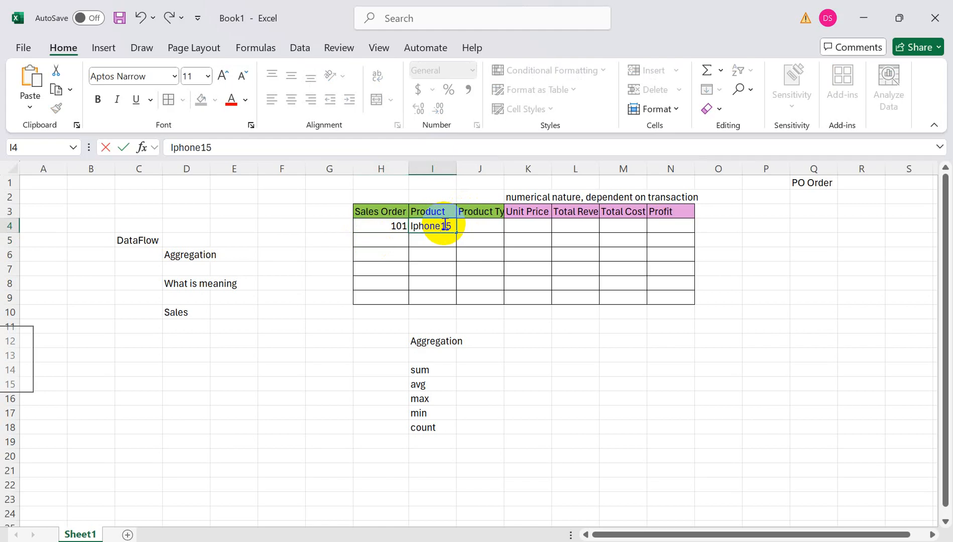
{"action": "left_click", "coordinate": [478, 227]}
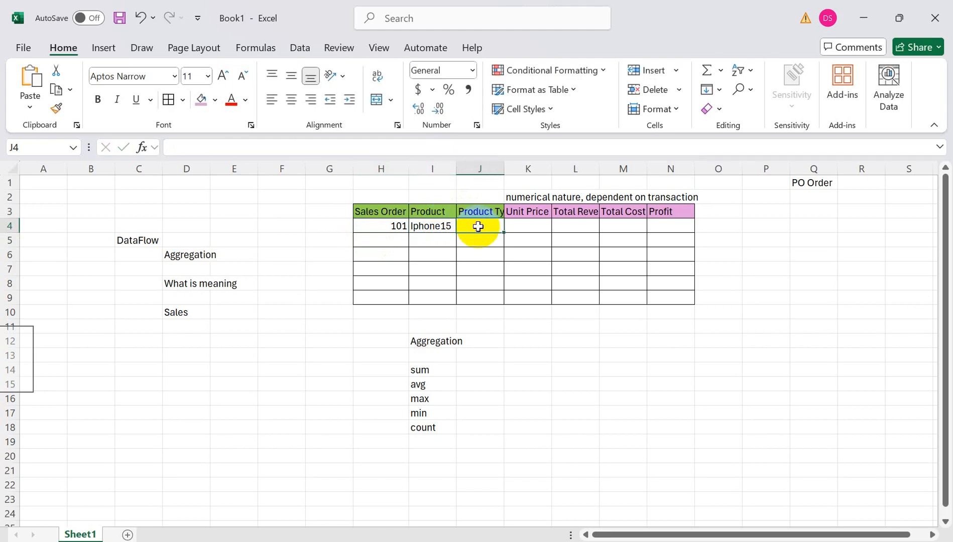
{"action": "type", "text": "Electr"}
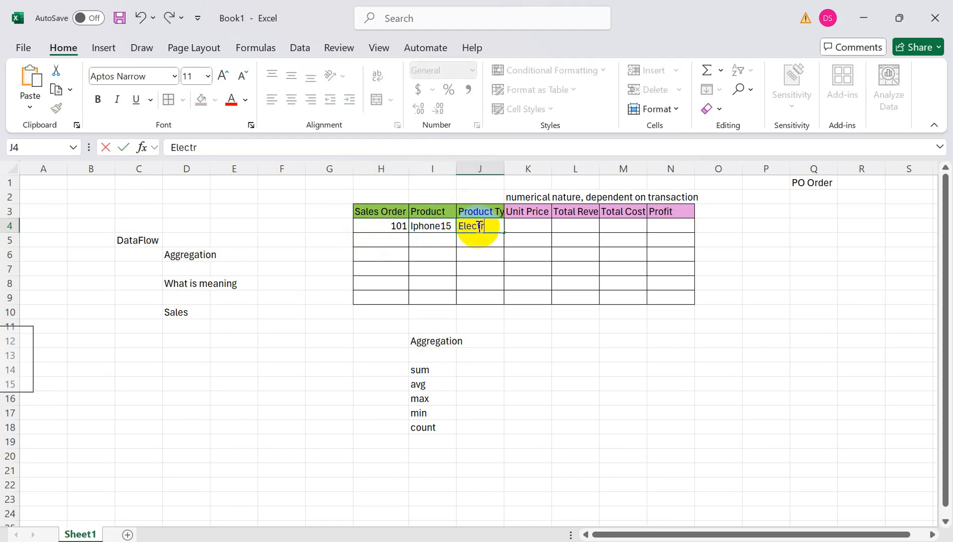
{"action": "type", "text": "onics"}
- Fill K4:N4 with unit price 69797, total revenue 475786869, total cost 579 and profit 43657
{"action": "left_click", "coordinate": [539, 225]}
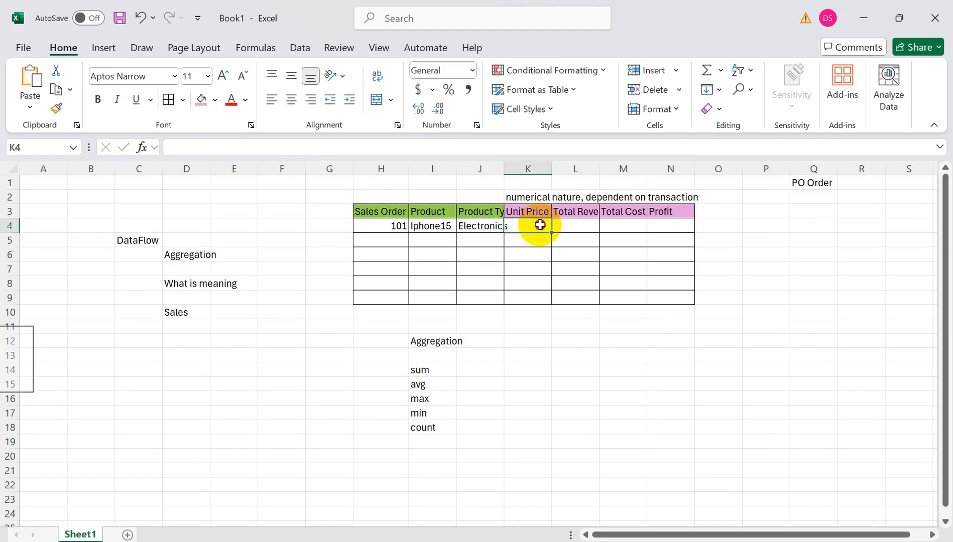
{"action": "type", "text": "69797"}
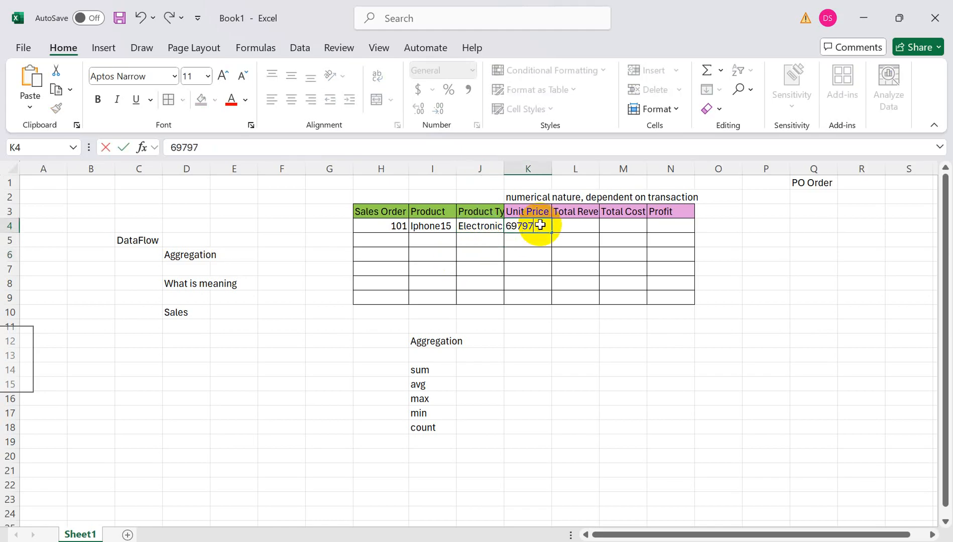
{"action": "key", "text": "Tab"}
{"action": "type", "text": "475786869"}
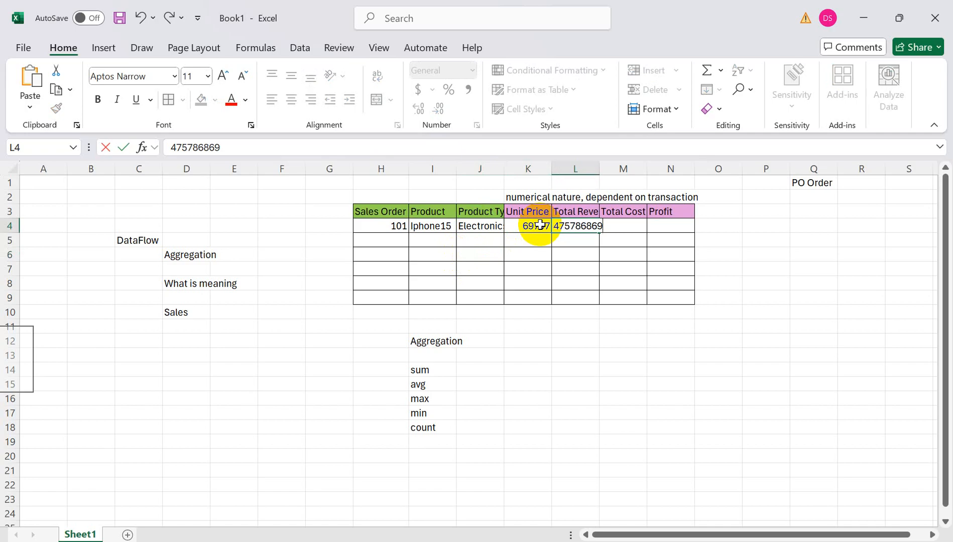
{"action": "key", "text": "Tab"}
{"action": "type", "text": "57"}
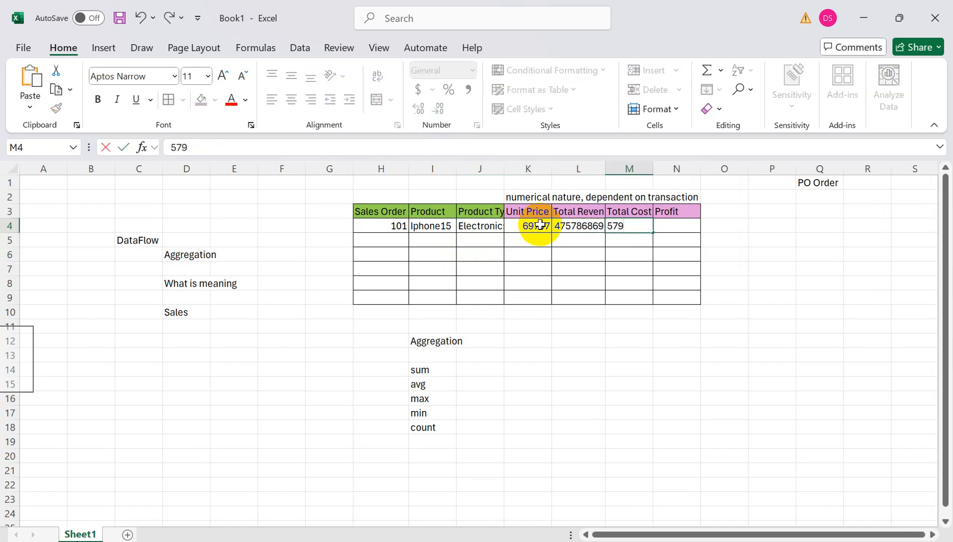
{"action": "key", "text": "Tab"}
{"action": "type", "text": "43657"}
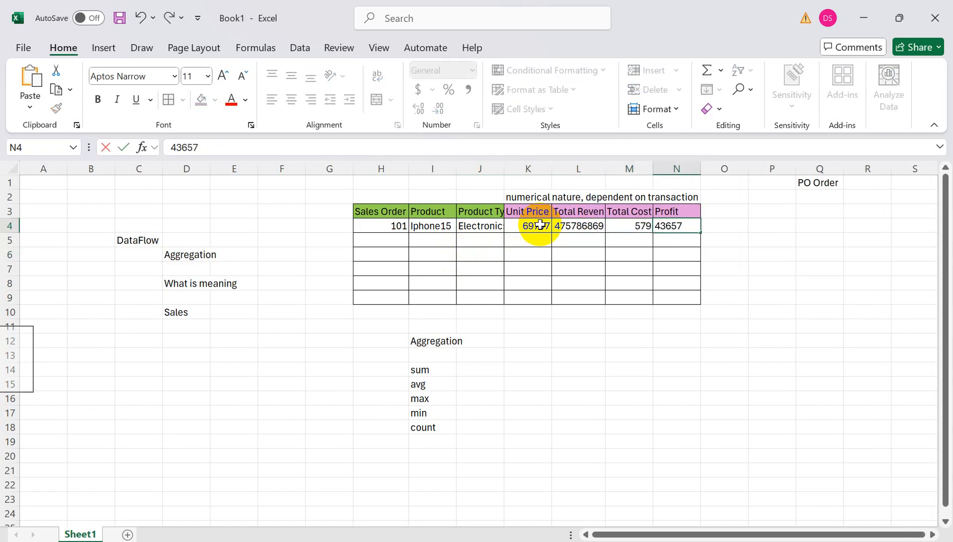
- Repeat the first row's sales order number in H5 and enter "Samsung 24s" as the product in I5
{"action": "left_click", "coordinate": [396, 240]}
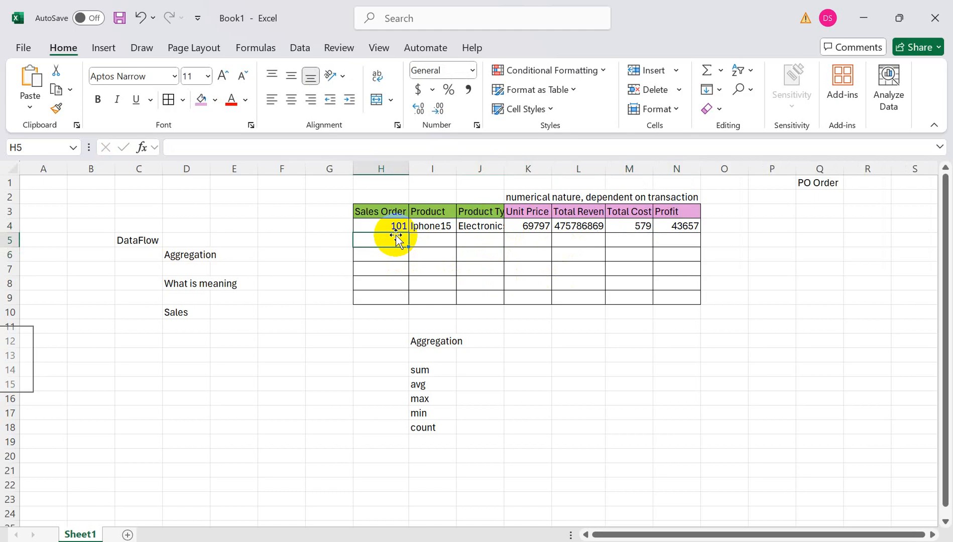
{"action": "type", "text": "101"}
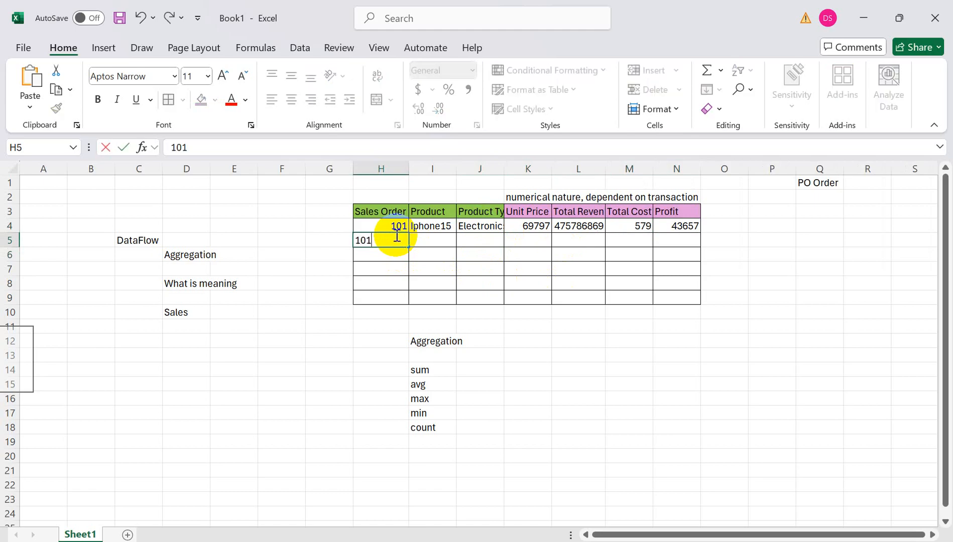
{"action": "left_click", "coordinate": [384, 260]}
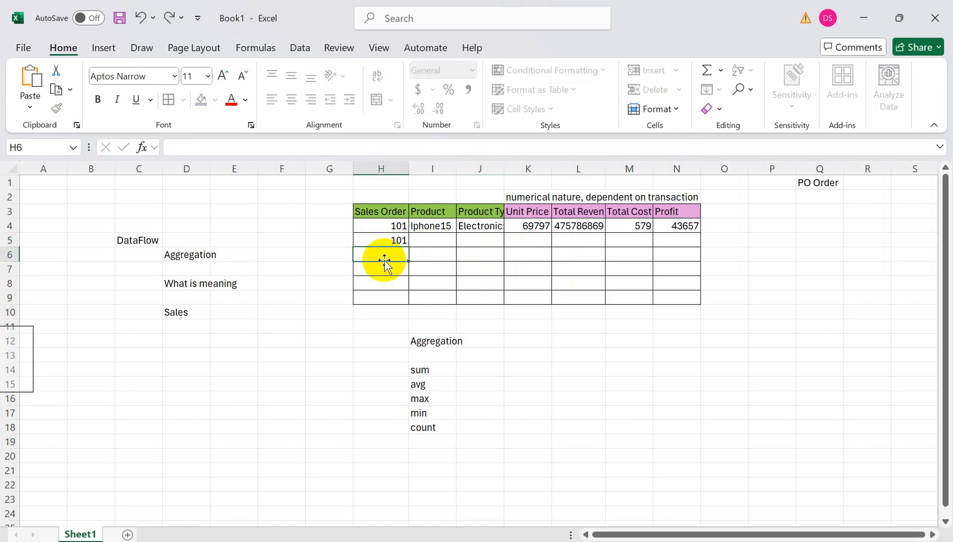
{"action": "left_click", "coordinate": [399, 239]}
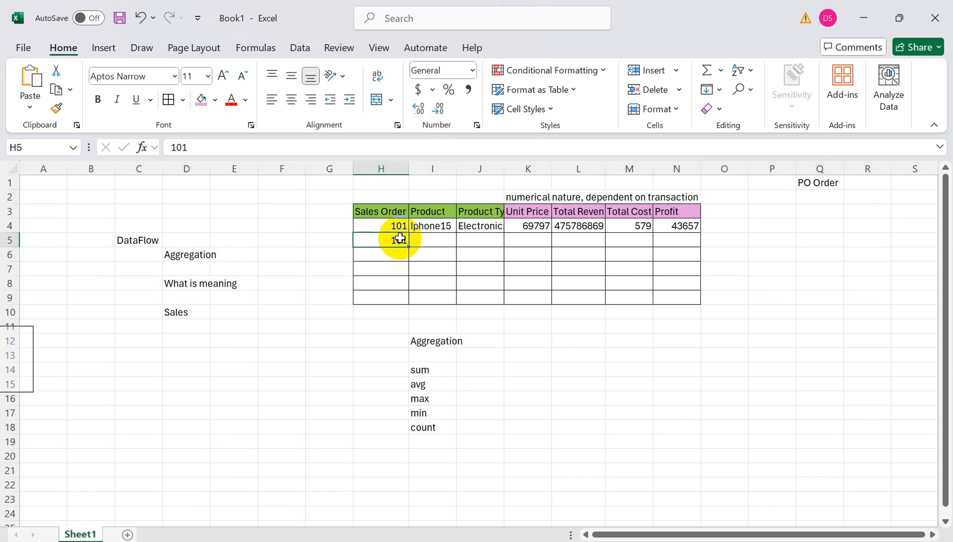
{"action": "left_click", "coordinate": [432, 240]}
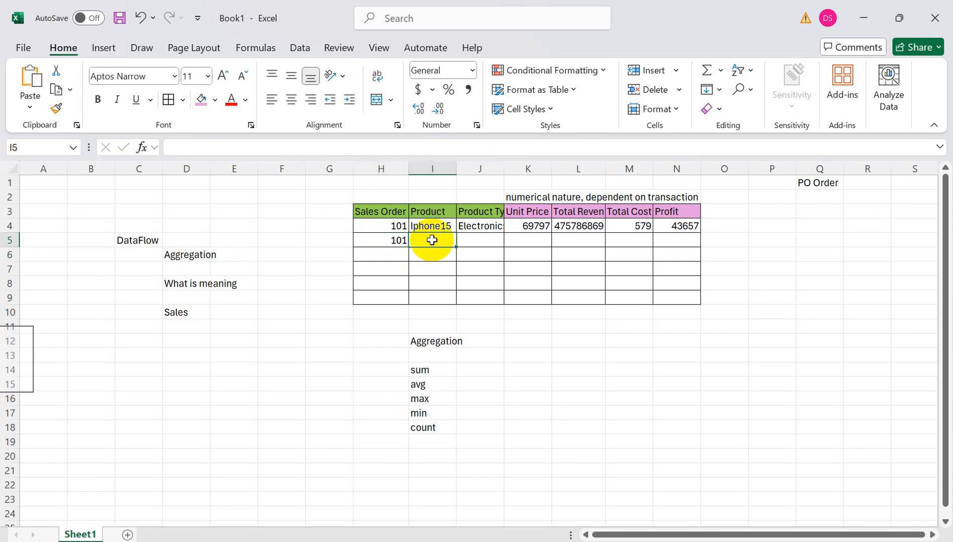
{"action": "type", "text": "iphone15"}
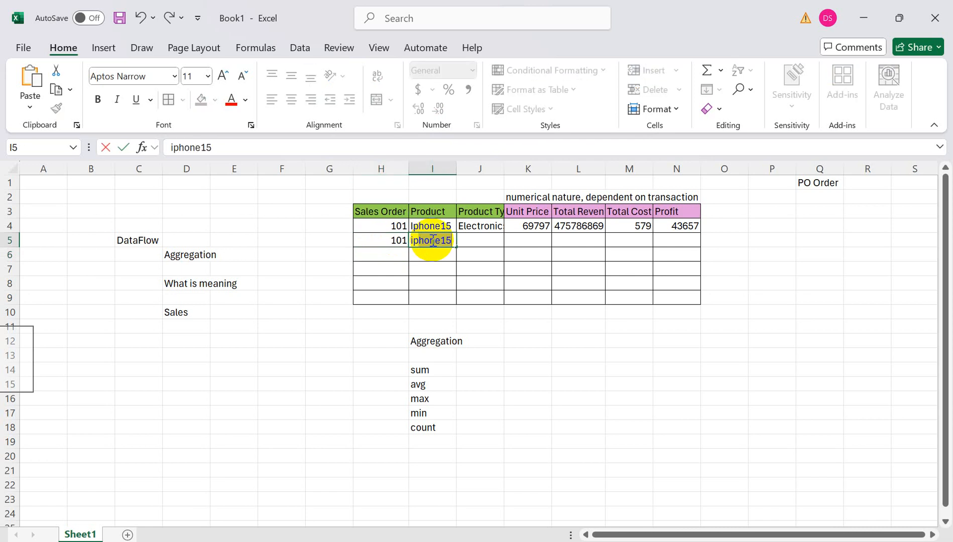
{"action": "key", "text": "BackSpace"}
{"action": "key", "text": "BackSpace"}
{"action": "type", "text": "Samsung"}
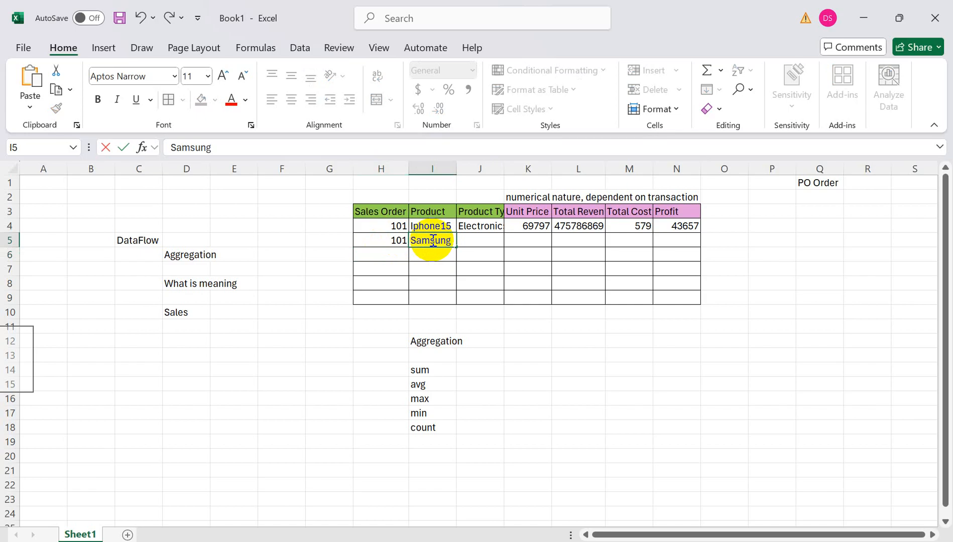
{"action": "type", "text": " 24s"}
- Copy the Electronics product type from J4 down to J5 with the fill handle
{"action": "left_click", "coordinate": [480, 253]}
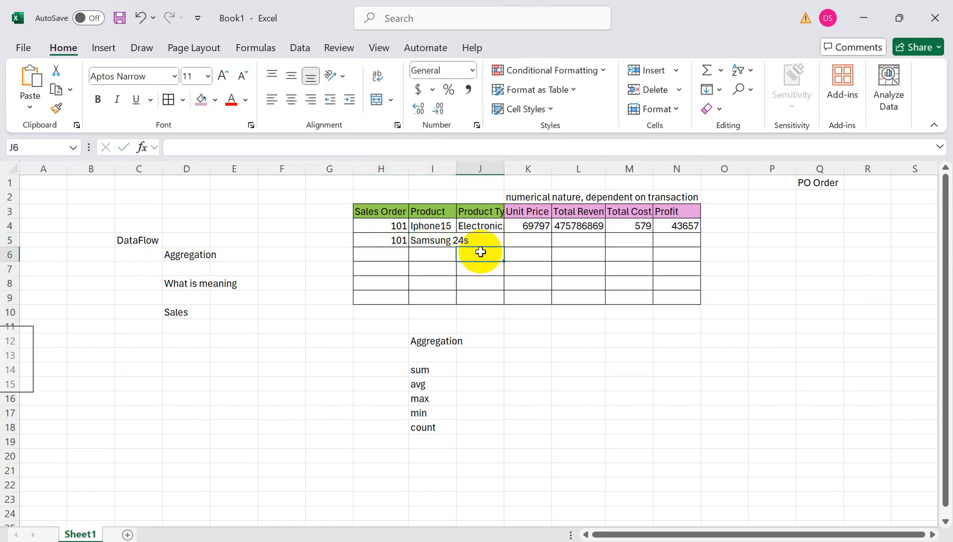
{"action": "left_click", "coordinate": [489, 224]}
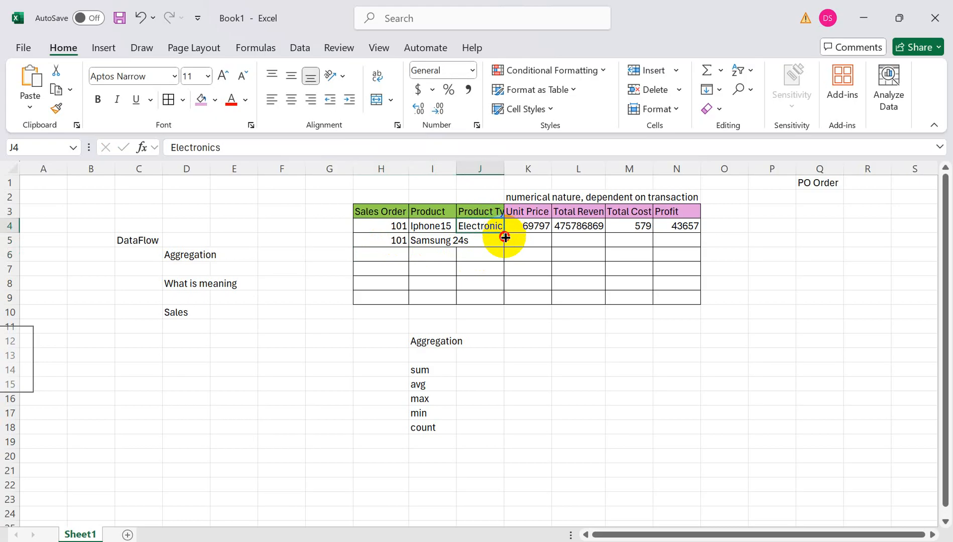
{"action": "left_click_drag", "start_coordinate": [505, 237], "coordinate": [503, 247]}
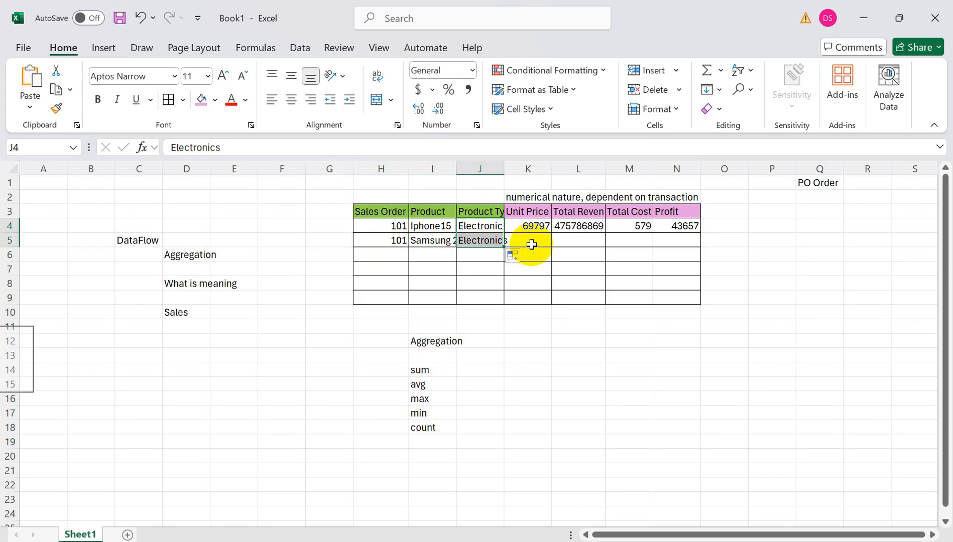
- Fill K5:N5 with unit price 79879, total revenue 799880, total cost 689 and profit 5686
{"action": "left_click", "coordinate": [527, 246]}
{"action": "type", "text": "79879"}
{"action": "key", "text": "Tab"}
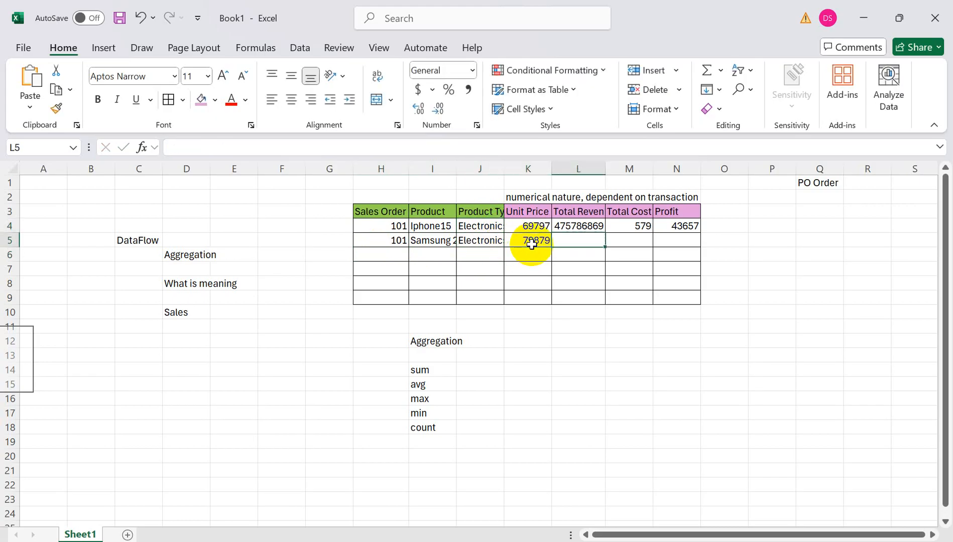
{"action": "type", "text": "799880"}
{"action": "key", "text": "Tab"}
{"action": "type", "text": "689"}
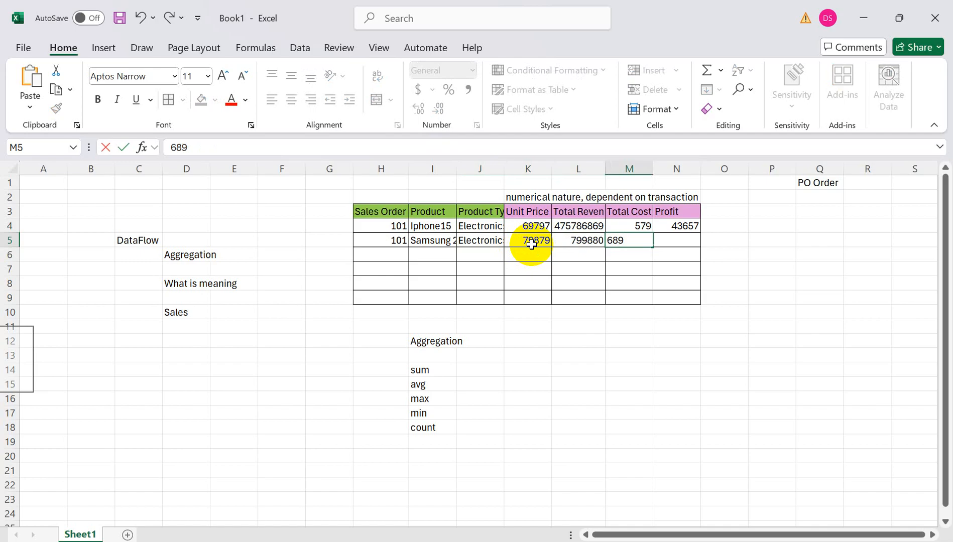
{"action": "key", "text": "Tab"}
{"action": "type", "text": "5686"}
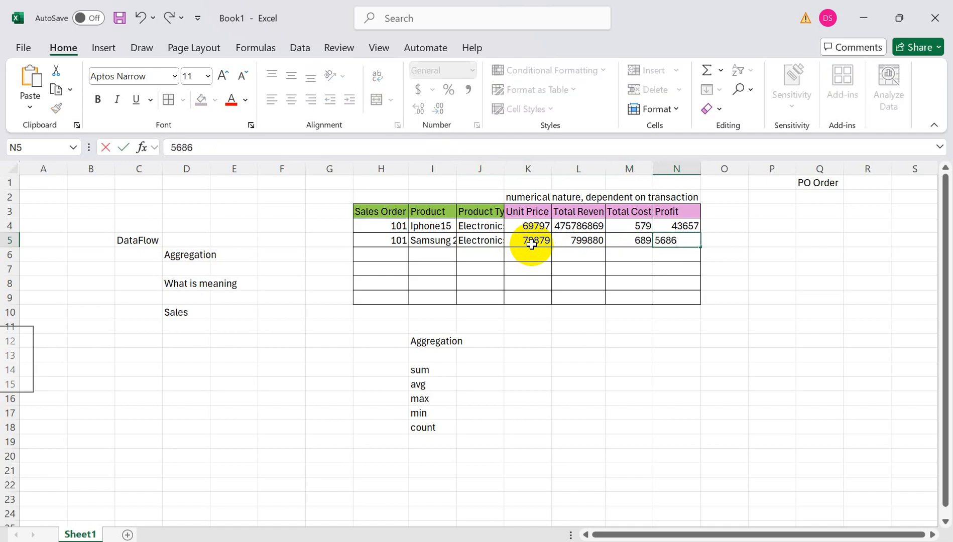
- Extend the sales order number from H5 down to H9 as an incrementing series with Fill Series
{"action": "left_click", "coordinate": [388, 248]}
{"action": "left_click_drag", "start_coordinate": [408, 247], "coordinate": [412, 300]}
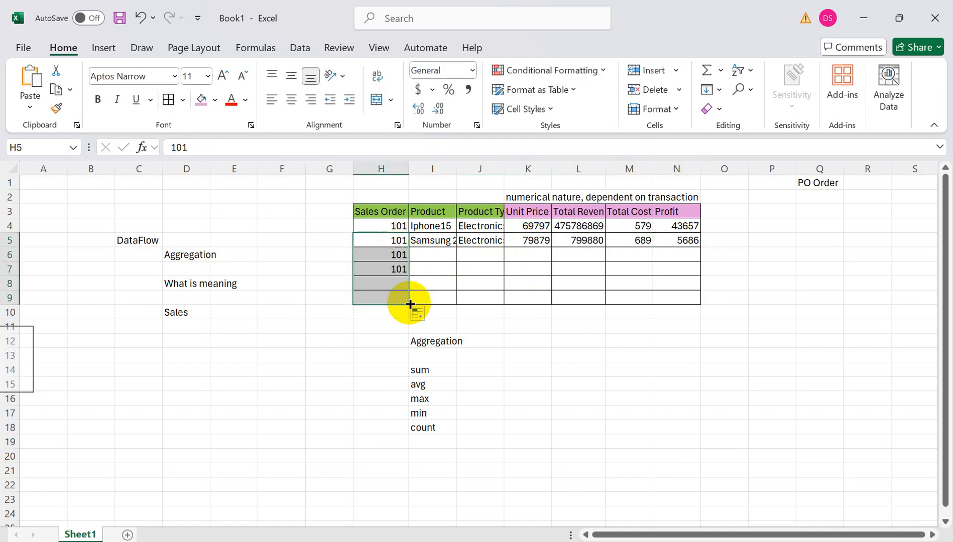
{"action": "left_click", "coordinate": [433, 314]}
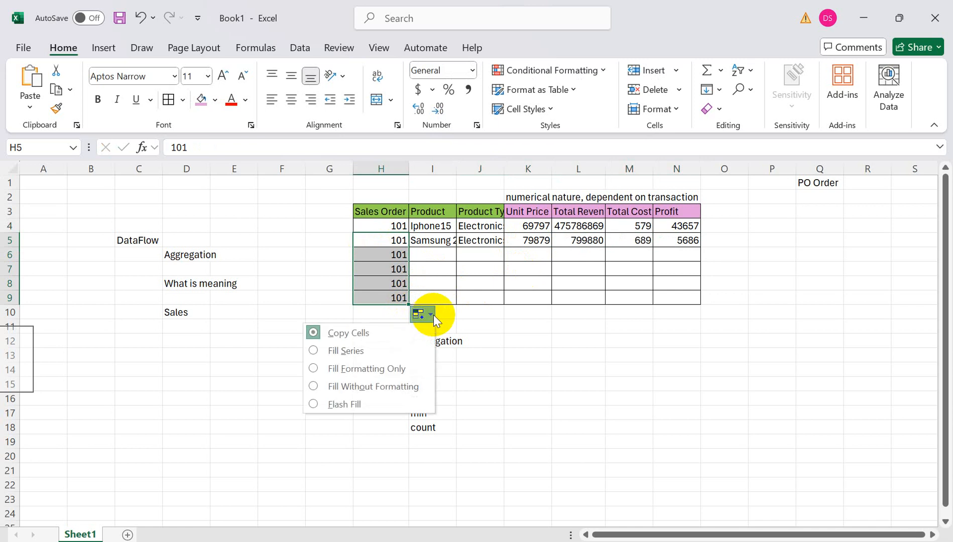
{"action": "left_click", "coordinate": [372, 354]}
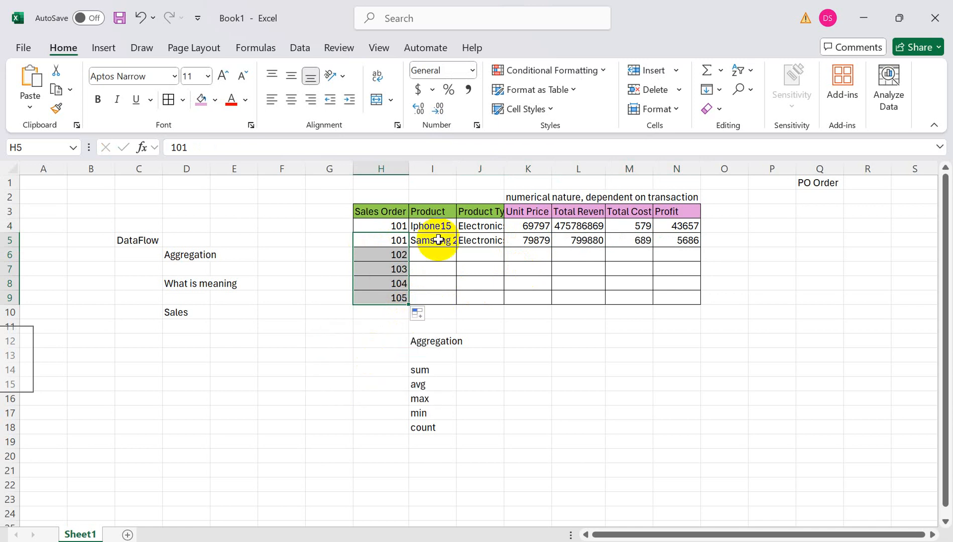
- Fill the product, type and numeric values of I5:N5 down through row 9, using the Fill Series option
{"action": "left_click_drag", "start_coordinate": [428, 240], "coordinate": [696, 304]}
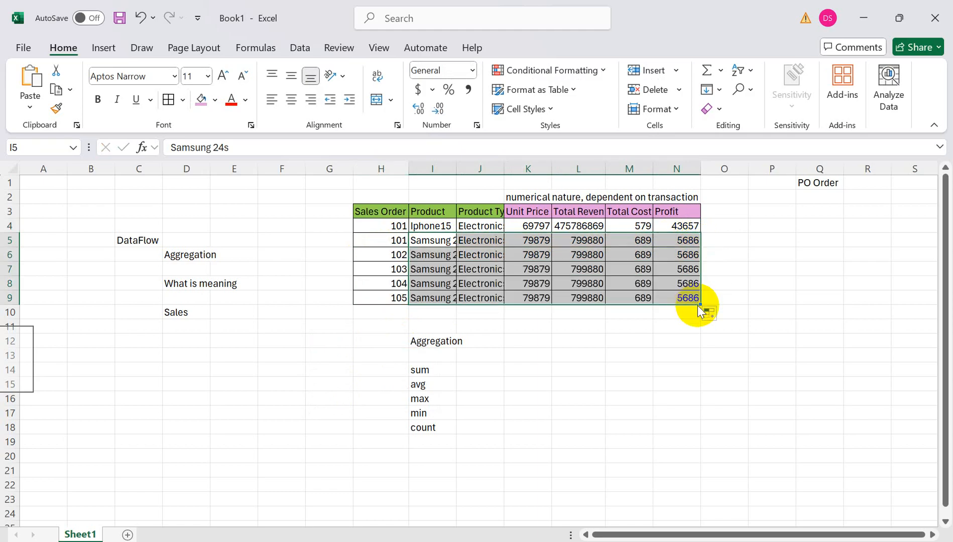
{"action": "left_click", "coordinate": [723, 313]}
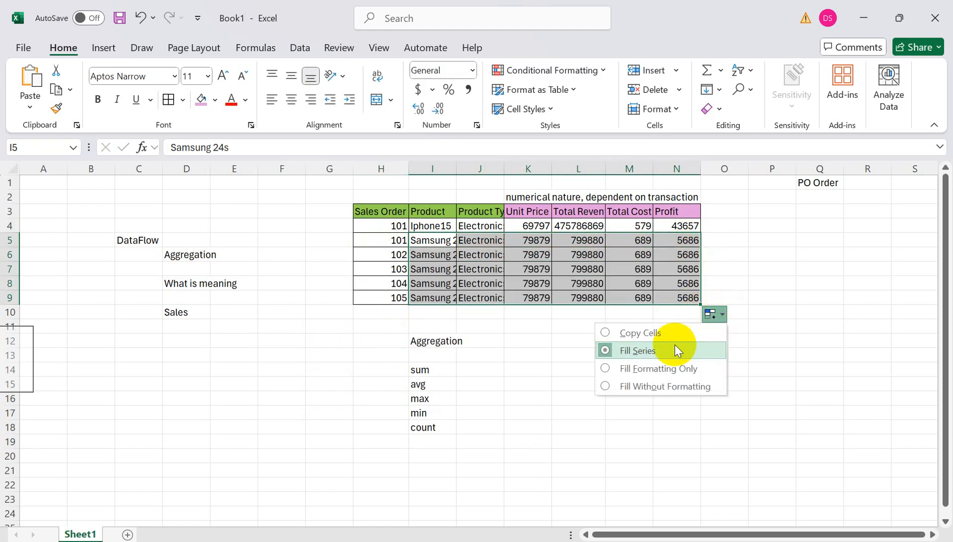
{"action": "left_click", "coordinate": [636, 350]}
{"action": "left_click", "coordinate": [778, 254]}
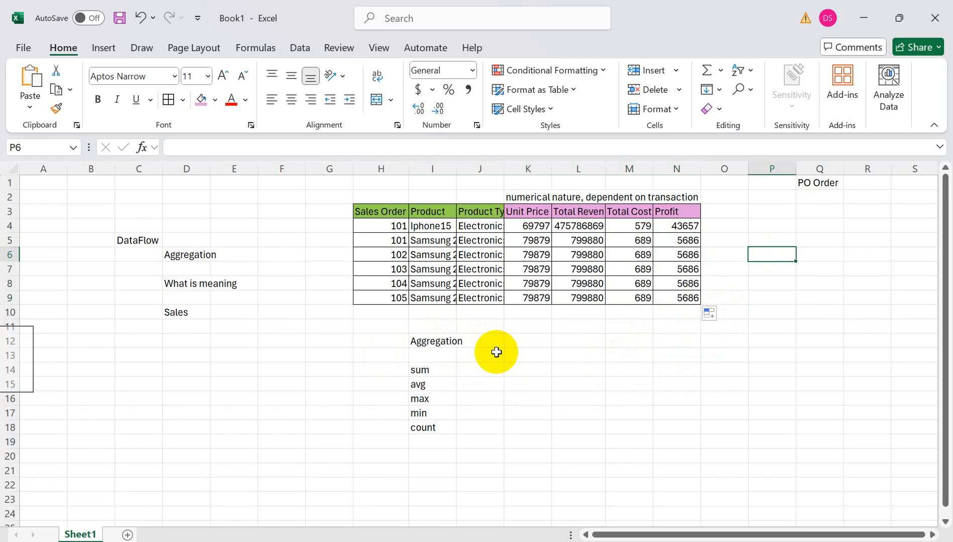
- Enter "Total Revenue" in K14 and "Product Wise" in M14, on the same row as the sum entry
{"action": "left_click", "coordinate": [524, 366]}
{"action": "type", "text": "Pr"}
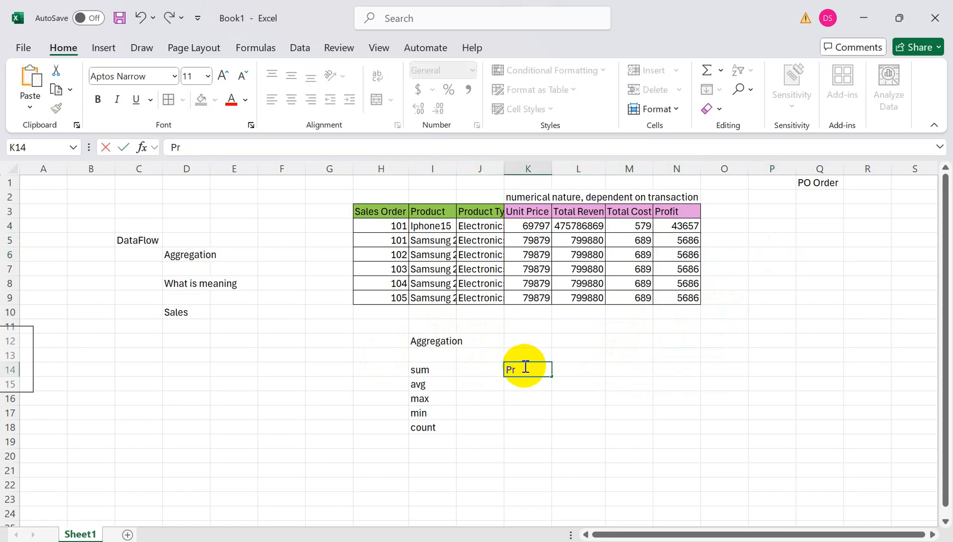
{"action": "key", "text": "BackSpace"}
{"action": "key", "text": "BackSpace"}
{"action": "key", "text": "BackSpace"}
{"action": "type", "text": "Total Revenu"}
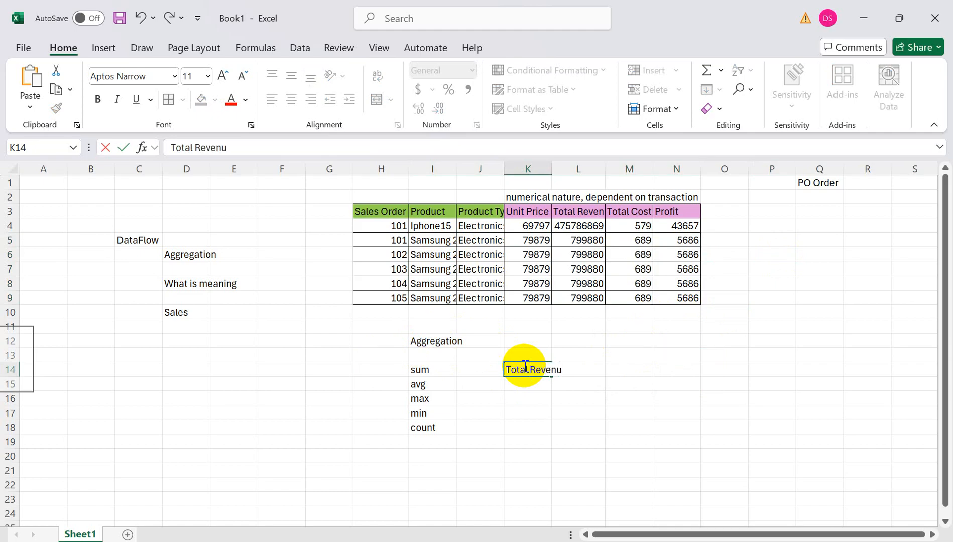
{"action": "type", "text": "e"}
{"action": "key", "text": "Tab"}
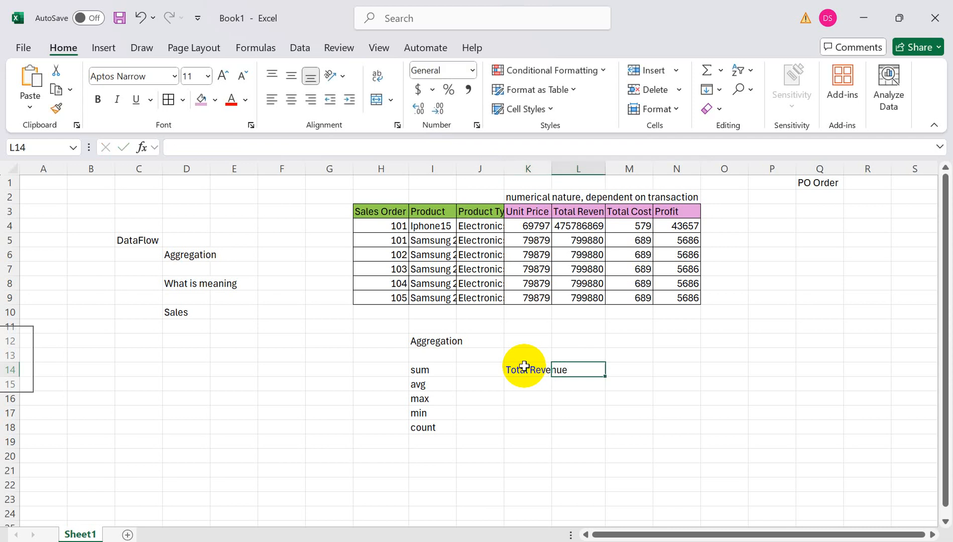
{"action": "key", "text": "Tab"}
{"action": "type", "text": "P"}
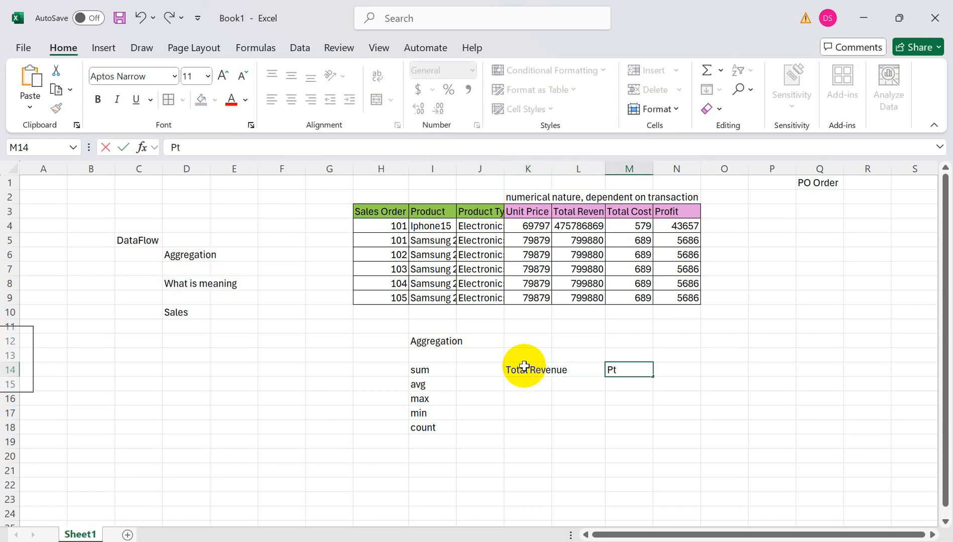
{"action": "type", "text": "roduct Wise"}
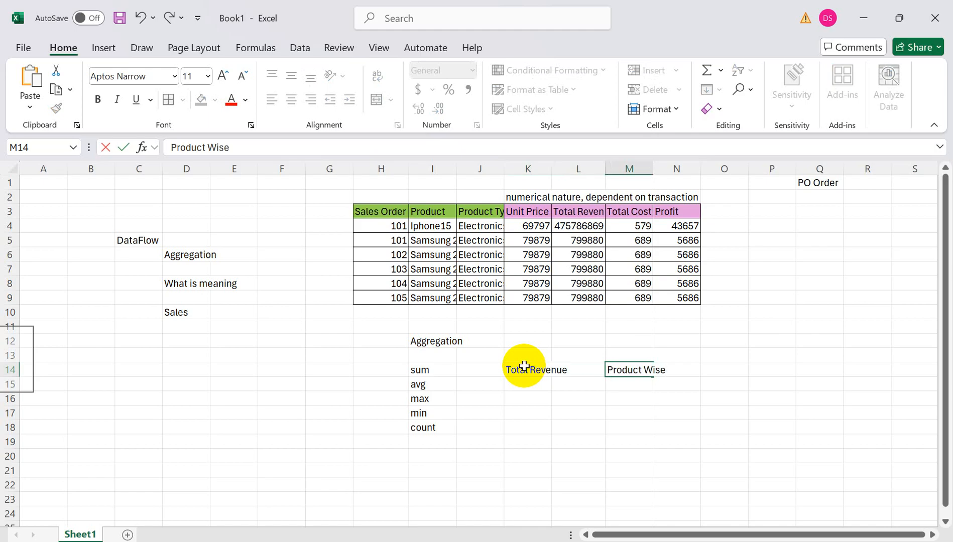
{"action": "left_click", "coordinate": [529, 400]}
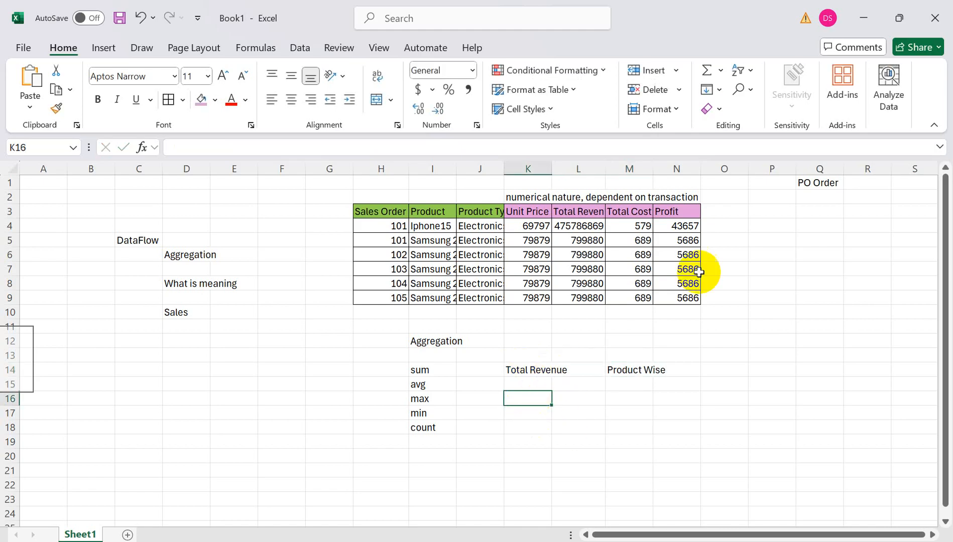
- Select the Total Revenue values in L4:L9 of the sales order table
{"action": "left_click", "coordinate": [581, 227]}
{"action": "left_click_drag", "start_coordinate": [581, 226], "coordinate": [577, 299]}
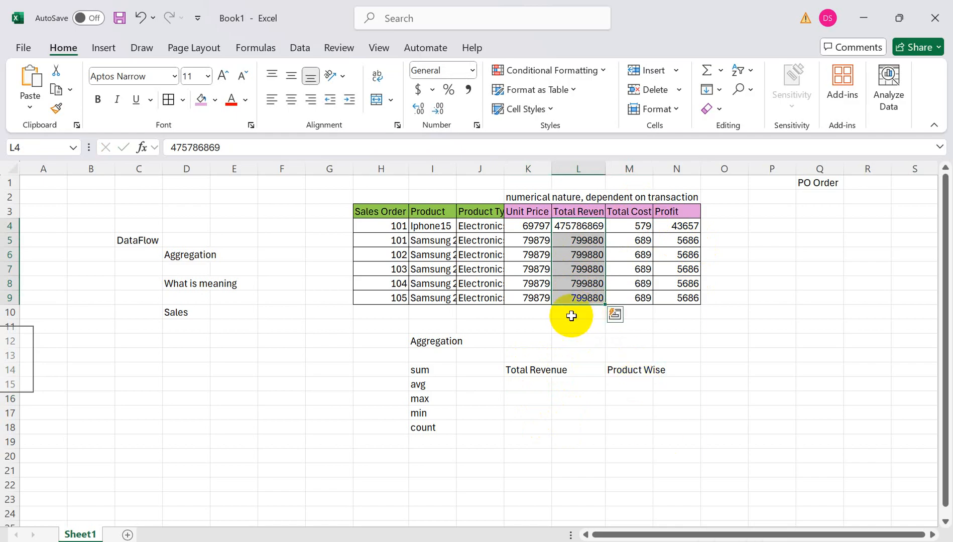
- Total the Total Revenue values below the sales order table with the formula =SUM(L4:L9) in L10
{"action": "left_click", "coordinate": [567, 313]}
{"action": "type", "text": "=sum"}
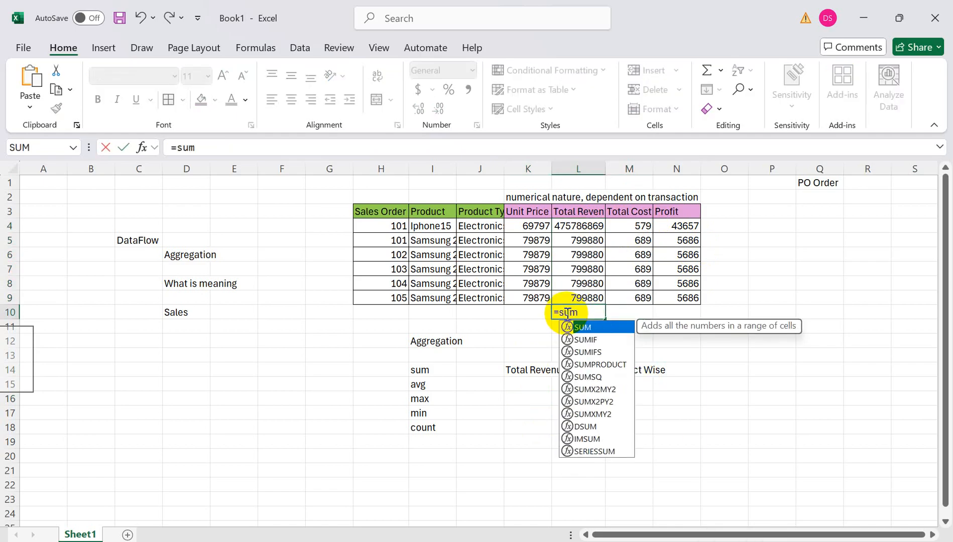
{"action": "type", "text": "("}
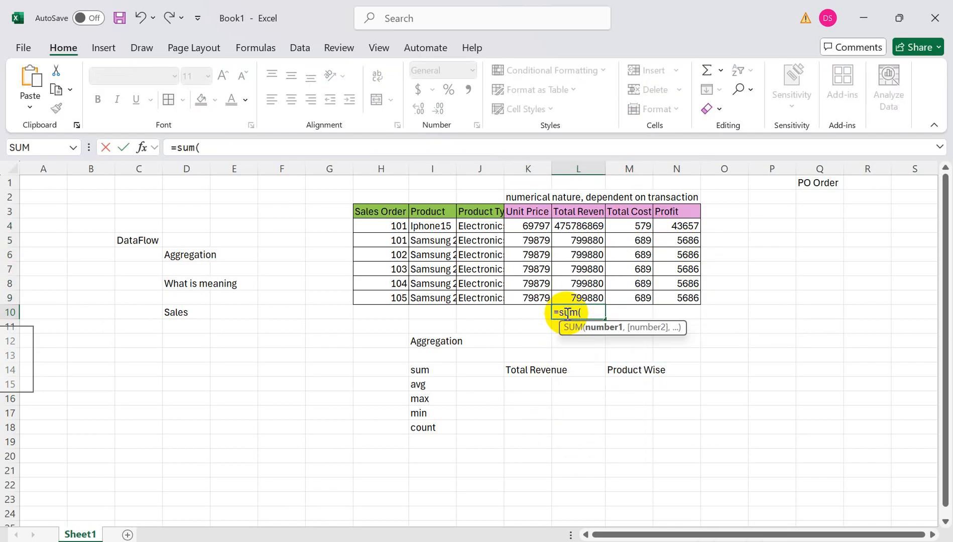
{"action": "left_click", "coordinate": [572, 227]}
{"action": "left_click_drag", "start_coordinate": [572, 226], "coordinate": [579, 299]}
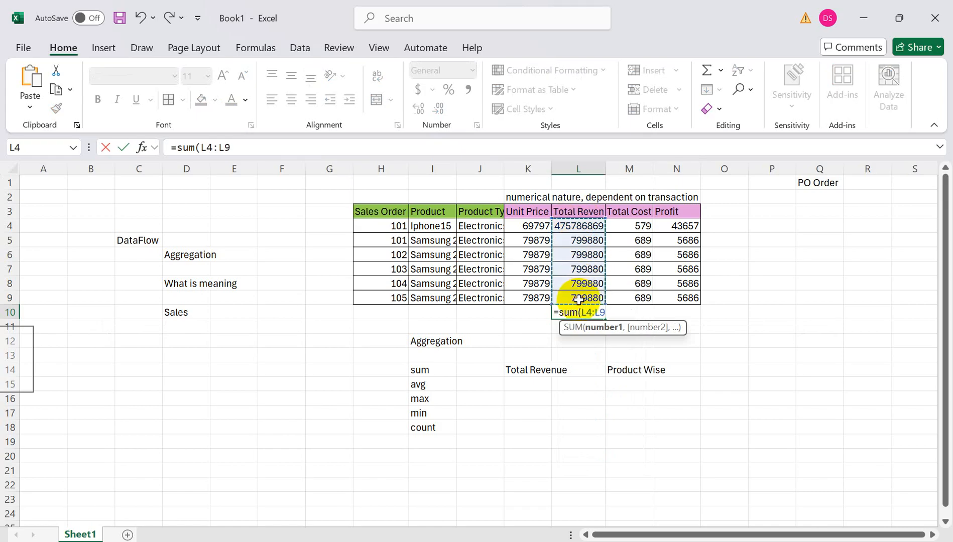
{"action": "type", "text": ")"}
{"action": "key", "text": "Return"}
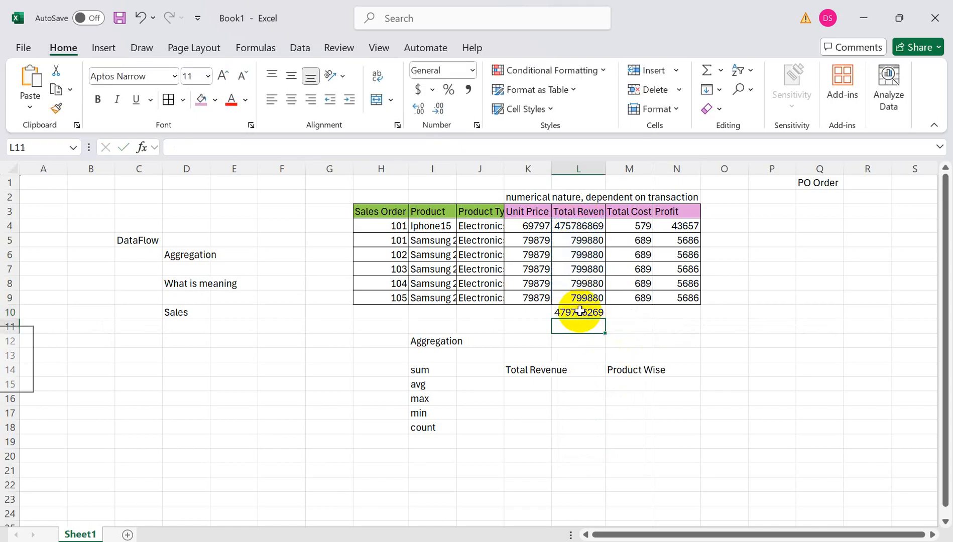
{"action": "left_click", "coordinate": [580, 312]}
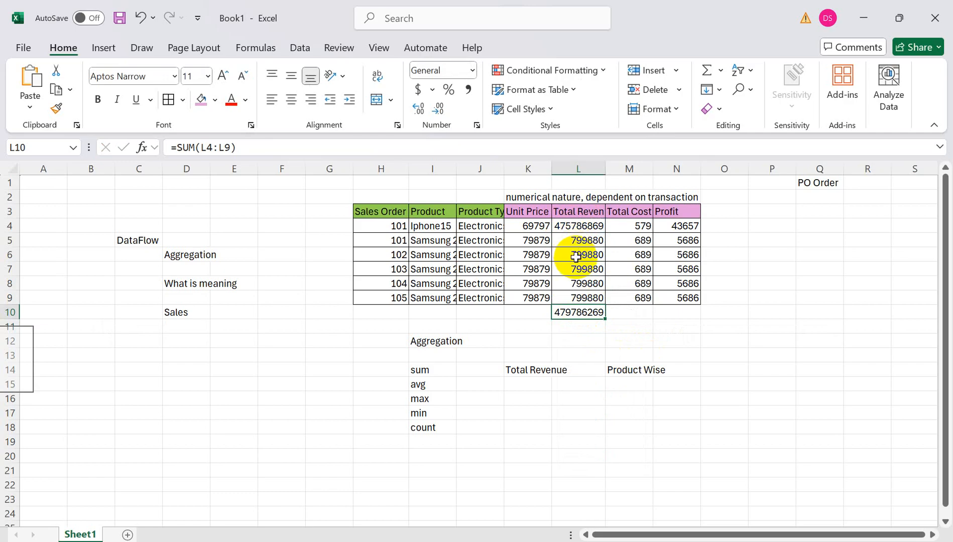
- Copy the two product names in I4:I5, Iphone15 and Samsung 24s, into M16:M17 under Product Wise
{"action": "left_click", "coordinate": [632, 370]}
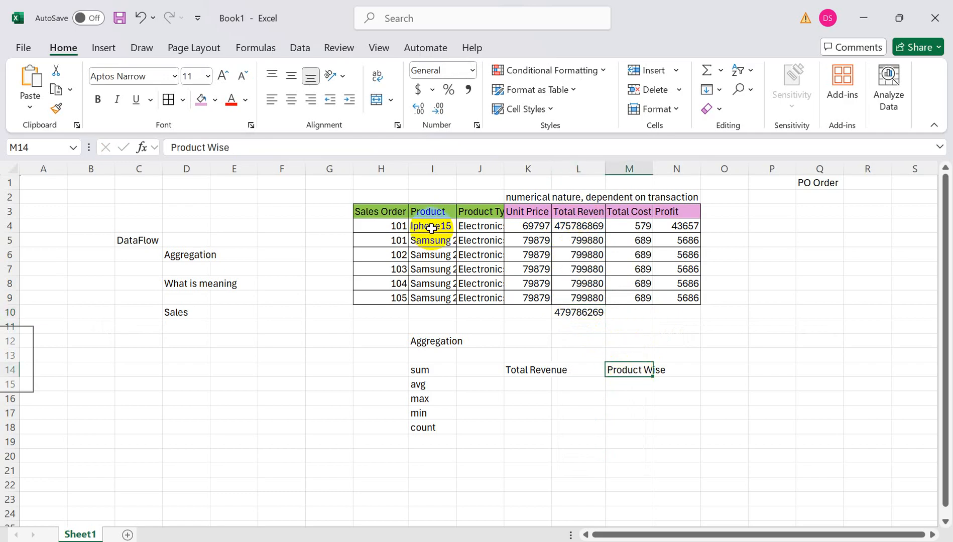
{"action": "left_click", "coordinate": [431, 211]}
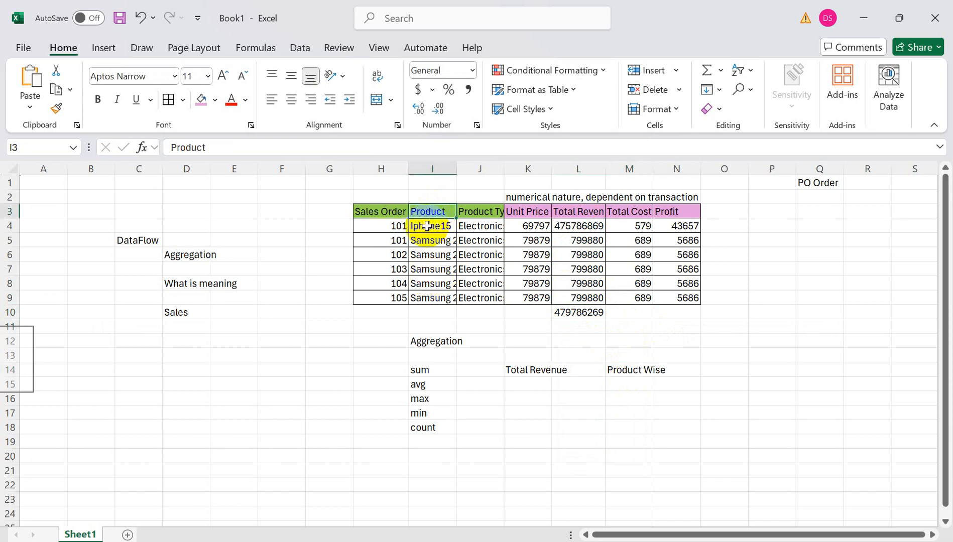
{"action": "left_click", "coordinate": [426, 226], "text": "ctrl"}
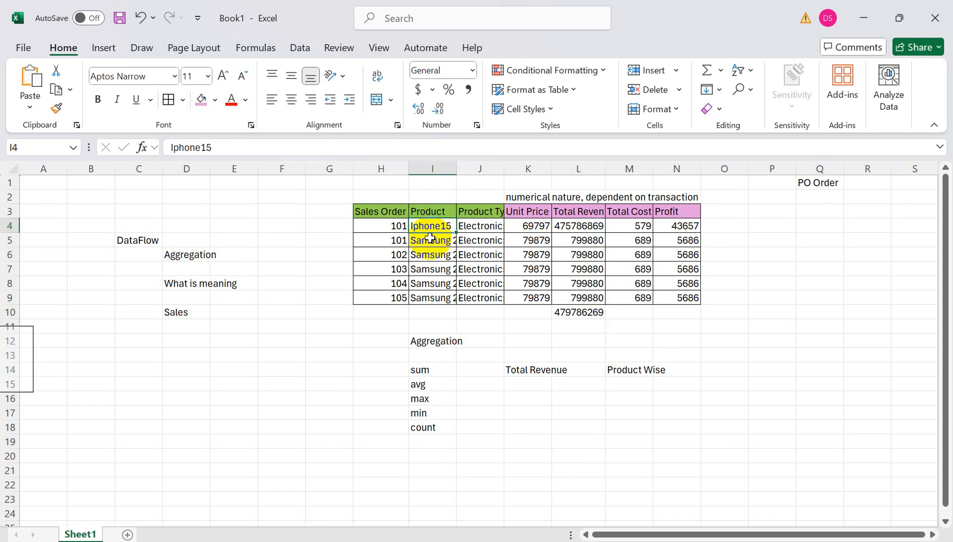
{"action": "left_click", "coordinate": [426, 240]}
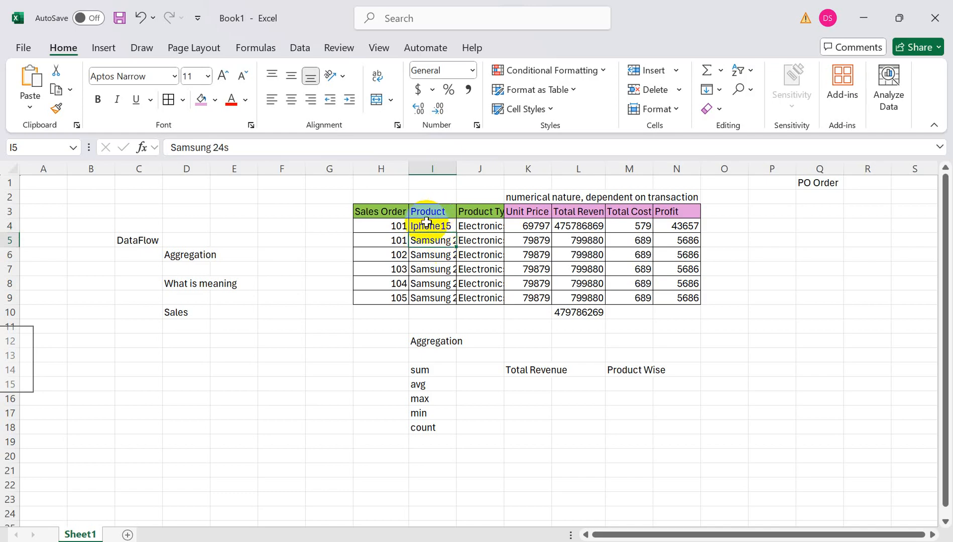
{"action": "left_click_drag", "start_coordinate": [427, 226], "coordinate": [428, 246]}
{"action": "key", "text": "ctrl+c"}
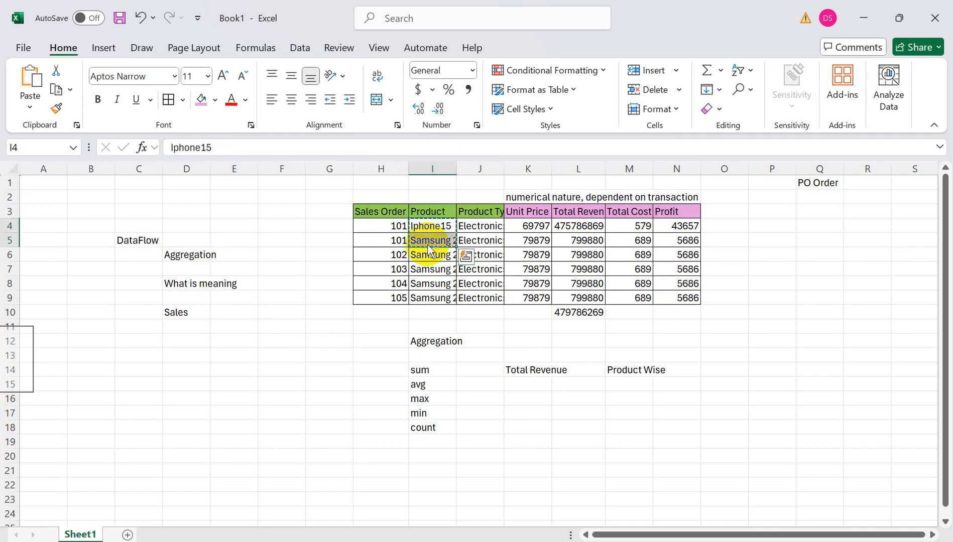
{"action": "left_click", "coordinate": [621, 396]}
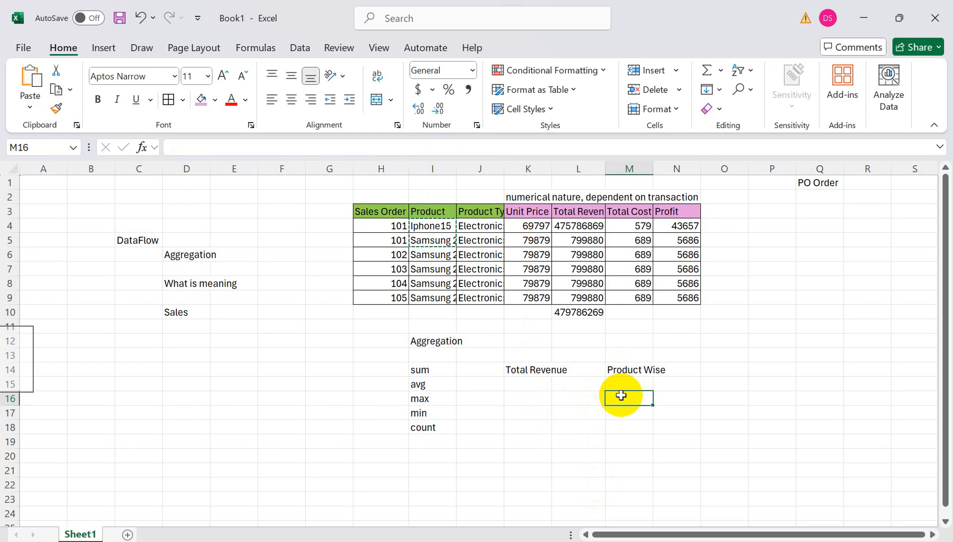
{"action": "key", "text": "ctrl+v"}
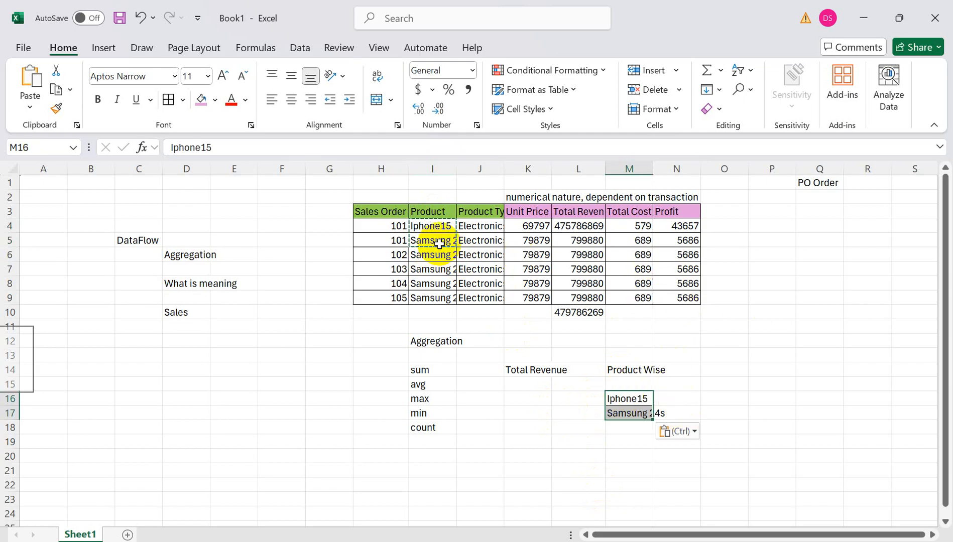
- Copy the Iphone15 total revenue from L4 to N16 and fit column N to its contents
{"action": "left_click", "coordinate": [589, 226]}
{"action": "key", "text": "ctrl+c"}
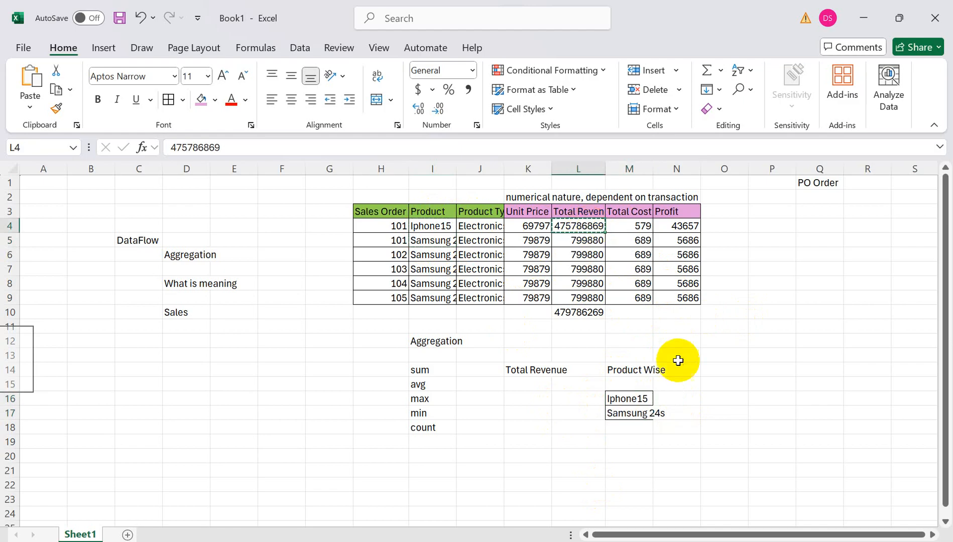
{"action": "left_click", "coordinate": [672, 398]}
{"action": "key", "text": "ctrl+v"}
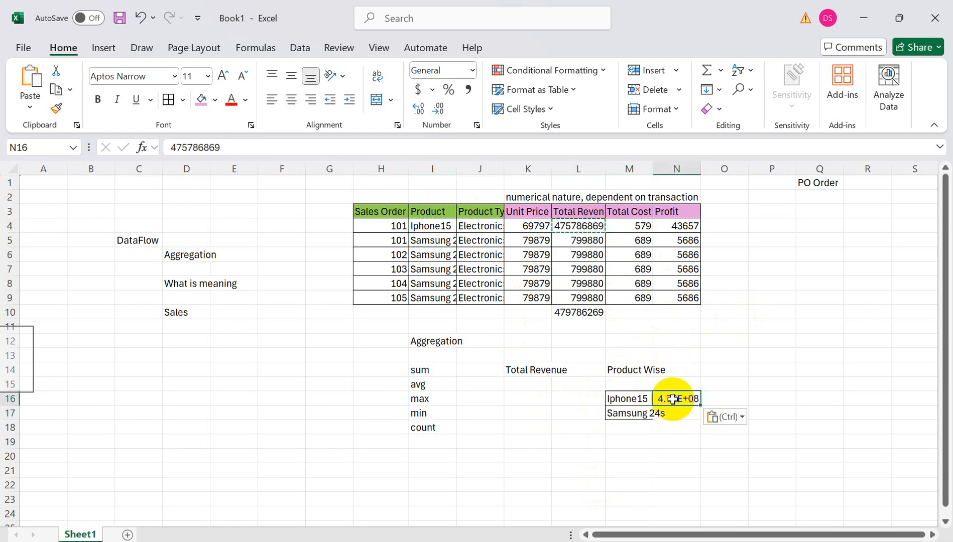
{"action": "double_click", "coordinate": [702, 168]}
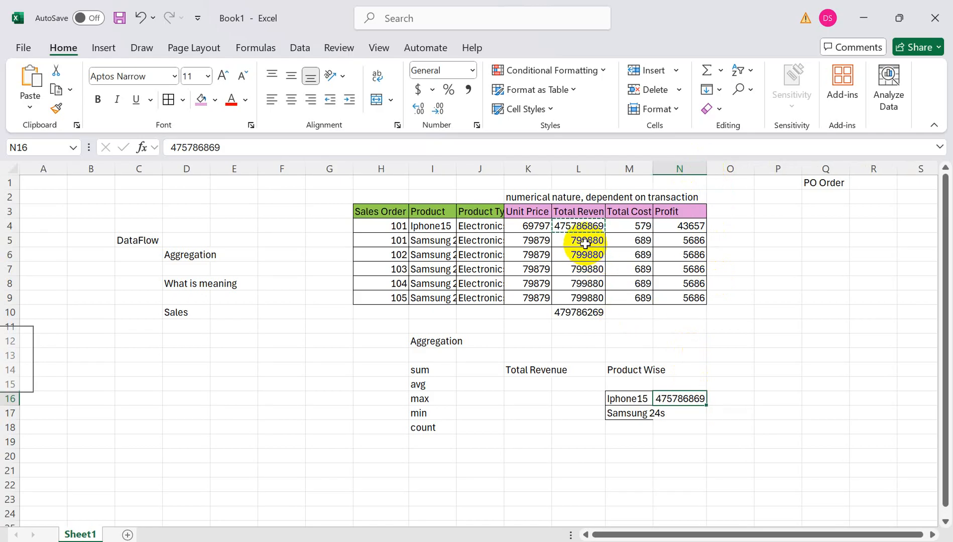
- Delete the sum formula from L10 below the Total Revenue column
{"action": "left_click", "coordinate": [582, 313]}
{"action": "key", "text": "Delete"}
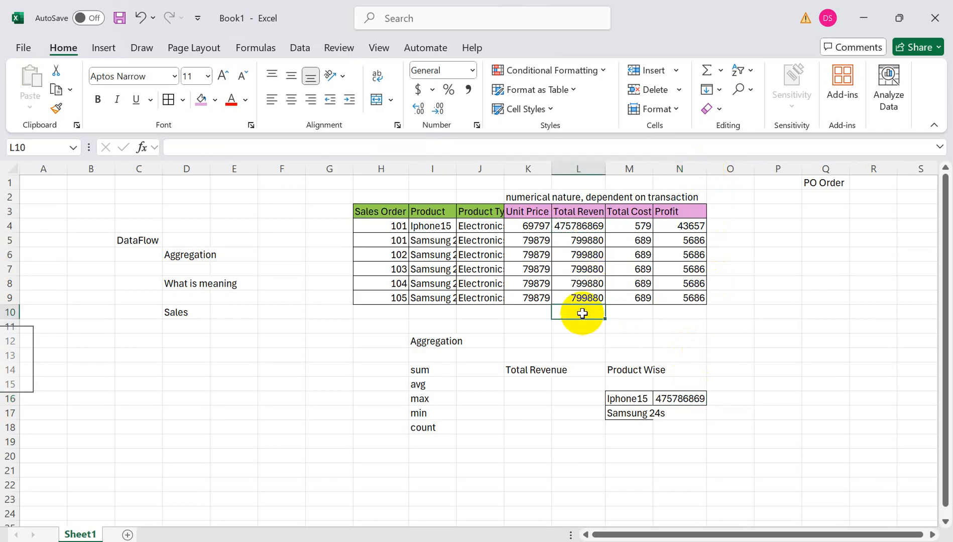
{"action": "type", "text": "=SUM"}
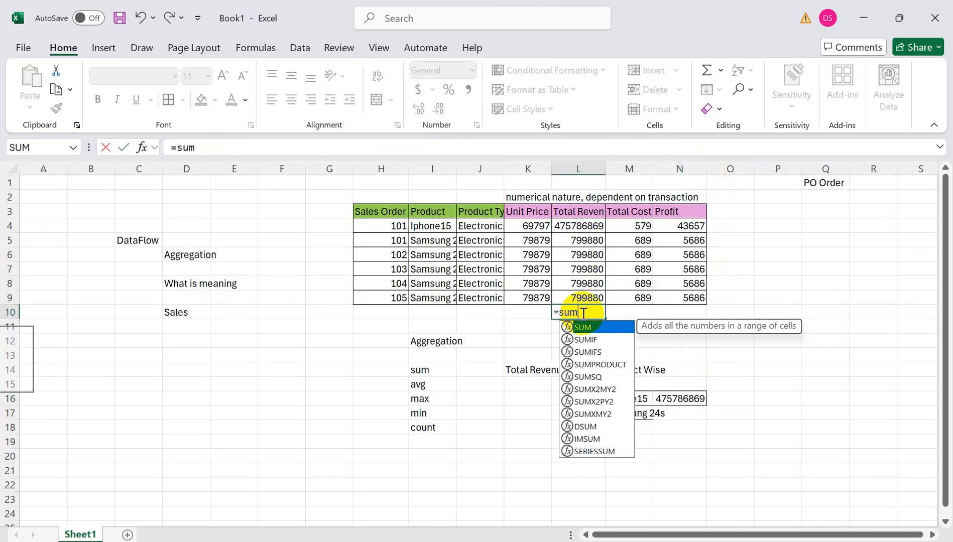
{"action": "key", "text": "BackSpace"}
{"action": "key", "text": "BackSpace"}
{"action": "key", "text": "BackSpace"}
{"action": "key", "text": "Escape"}
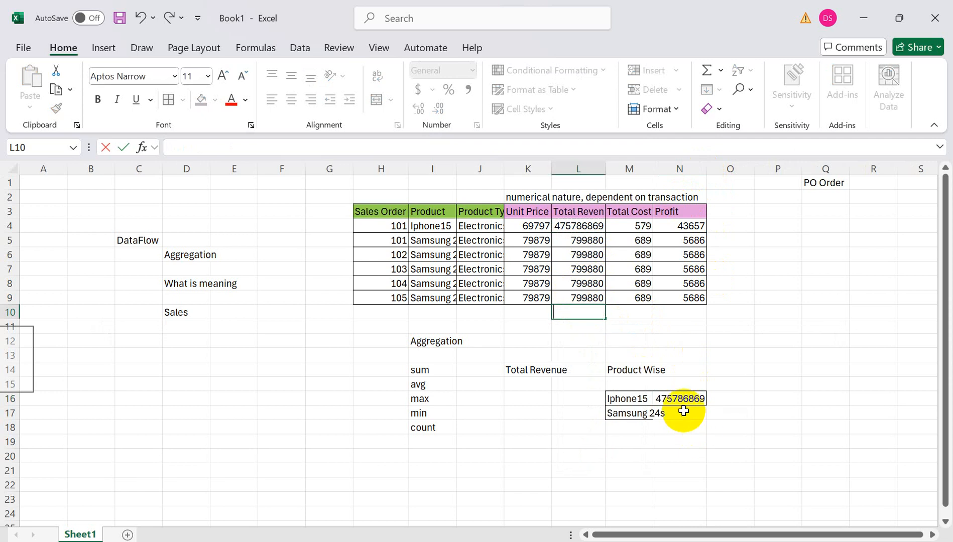
- Sum the Samsung 24s total revenue in N17 with the formula =SUM(L5:L9)
{"action": "left_click", "coordinate": [683, 412]}
{"action": "type", "text": "=sum("}
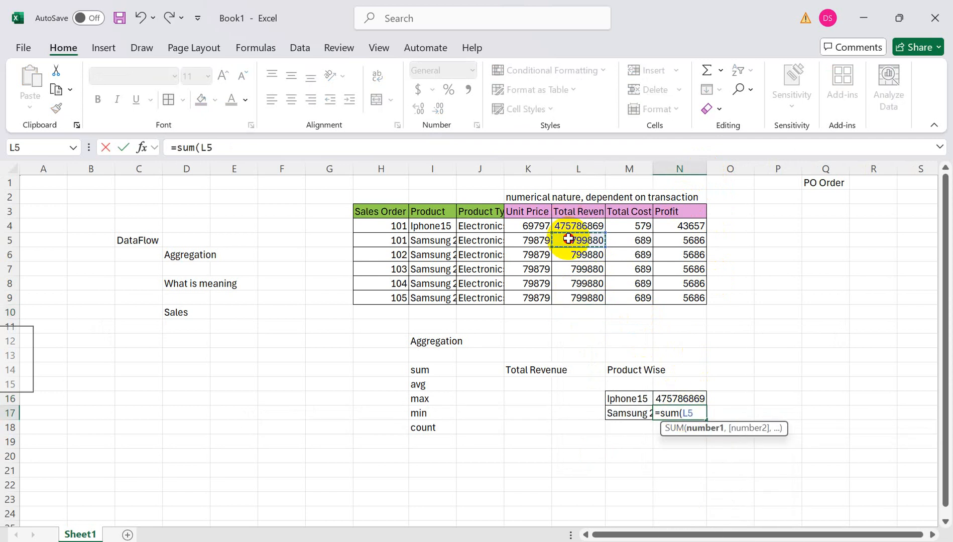
{"action": "left_click_drag", "start_coordinate": [568, 239], "coordinate": [571, 298]}
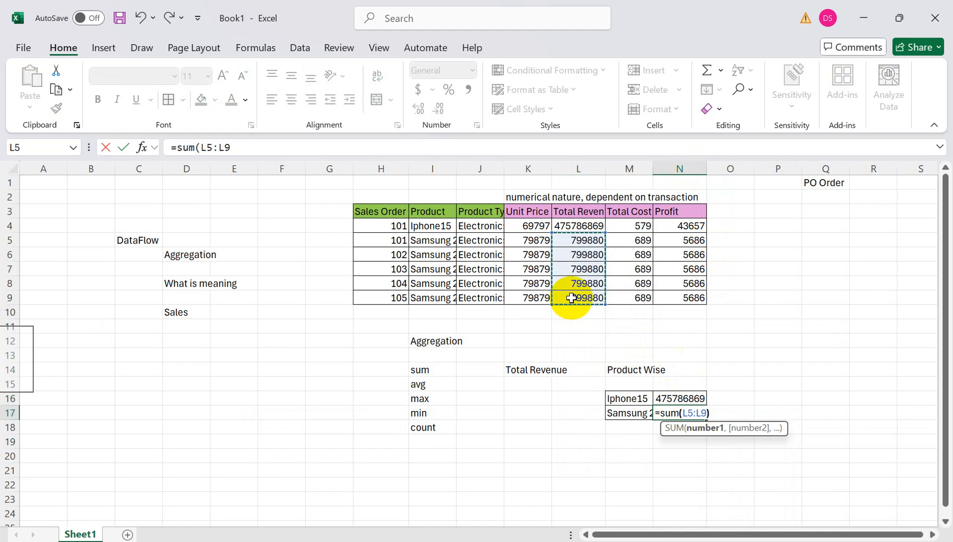
{"action": "key", "text": "Return"}
{"action": "left_click_drag", "start_coordinate": [630, 398], "coordinate": [688, 410]}
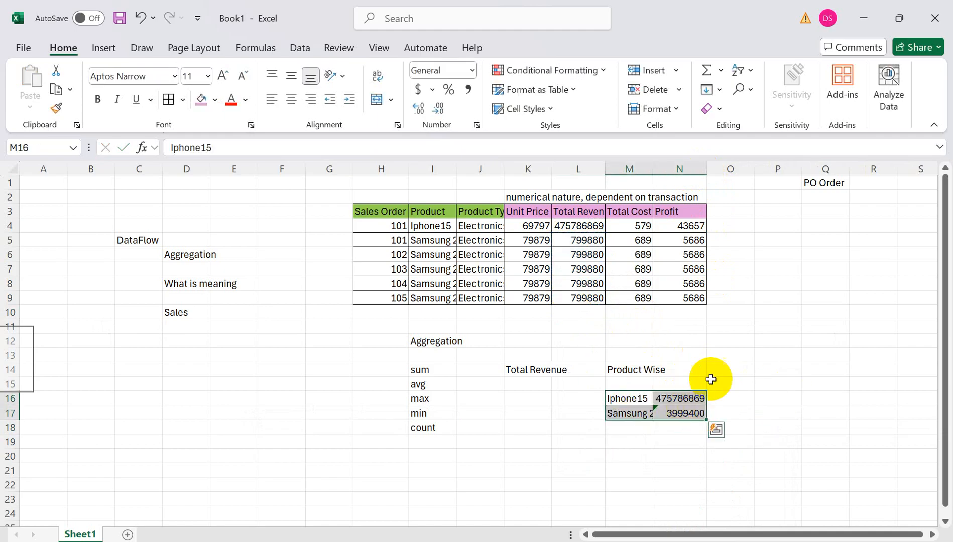
{"action": "left_click", "coordinate": [445, 345]}
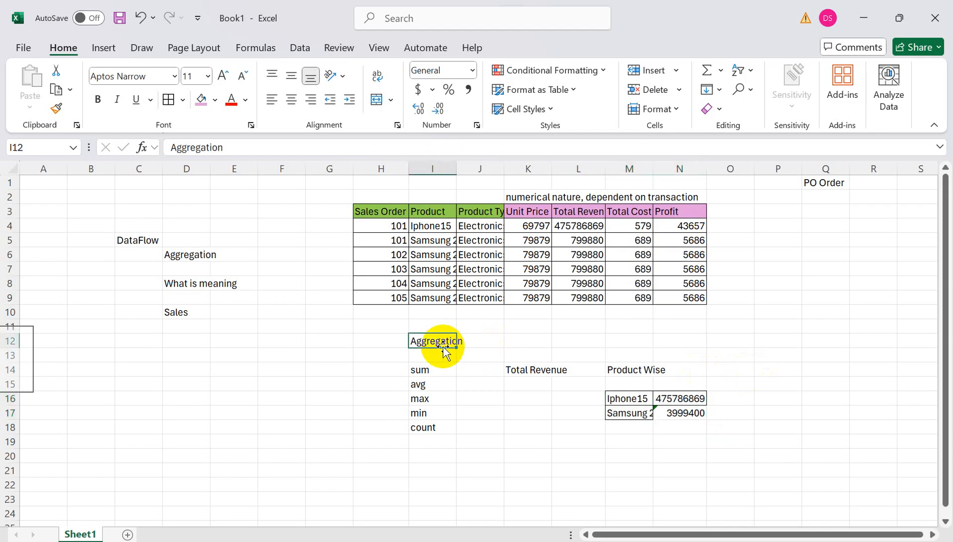
{"action": "left_click", "coordinate": [632, 372]}
{"action": "left_click", "coordinate": [526, 374]}
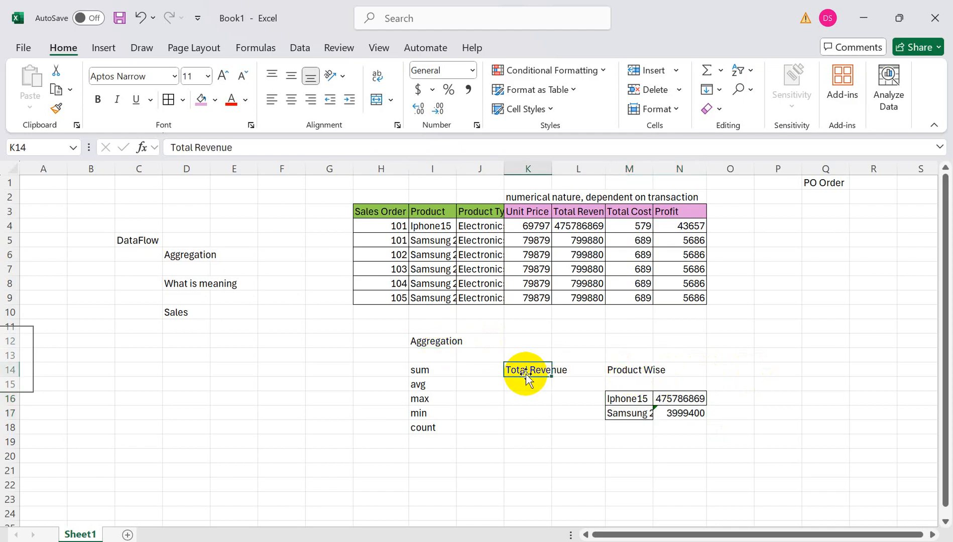
- Enter "Sum(Total Revenue)" in P13 and "Group BY" in R13 beside the product-wise example
{"action": "left_click", "coordinate": [800, 361]}
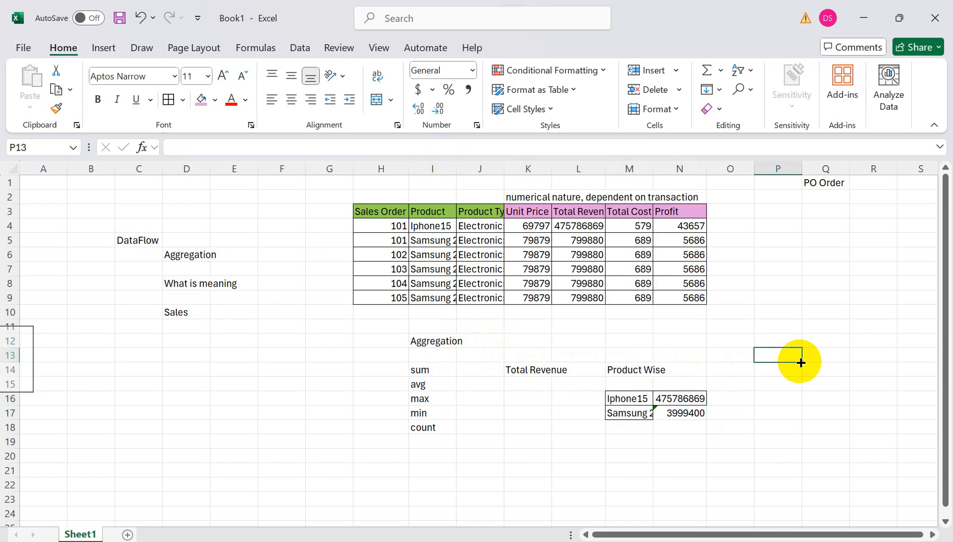
{"action": "type", "text": "Sum(Total Revenue"}
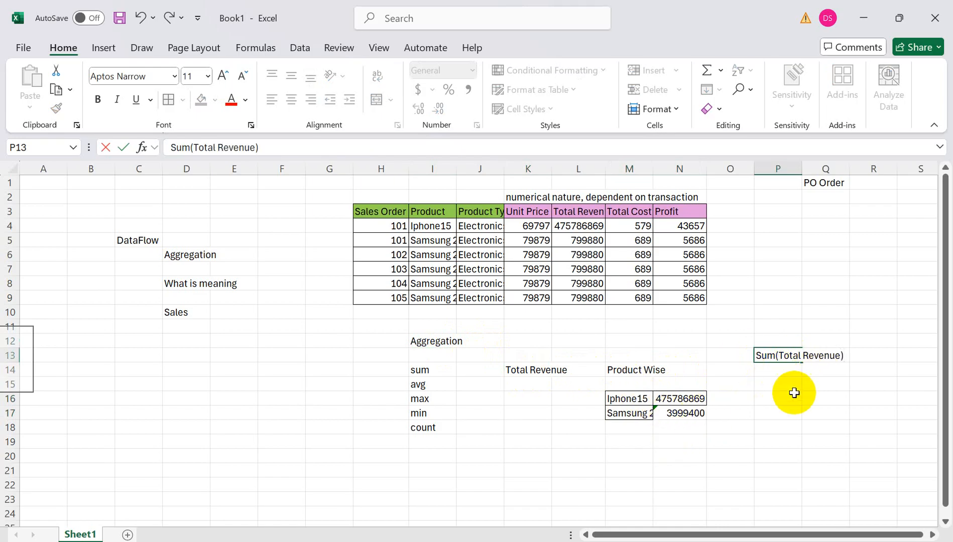
{"action": "left_click", "coordinate": [778, 411]}
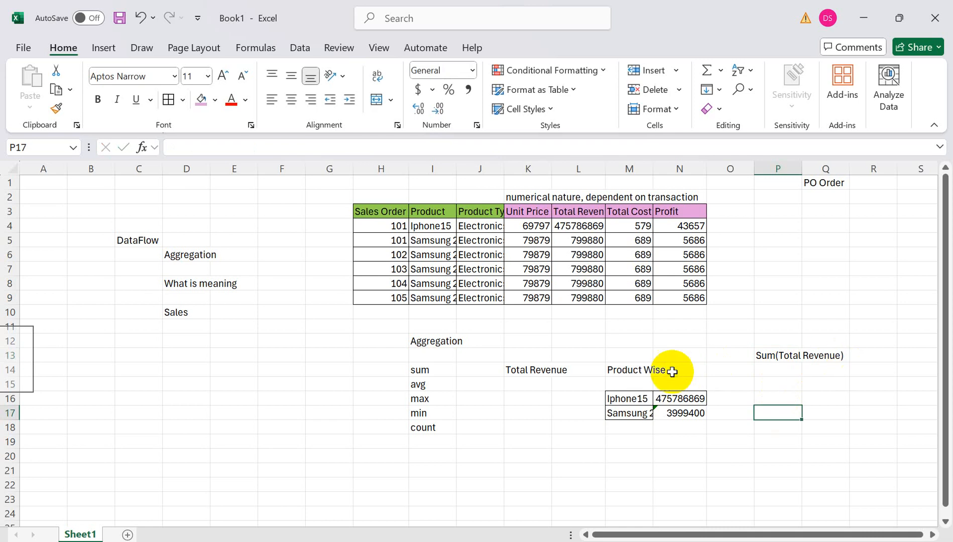
{"action": "left_click", "coordinate": [873, 356]}
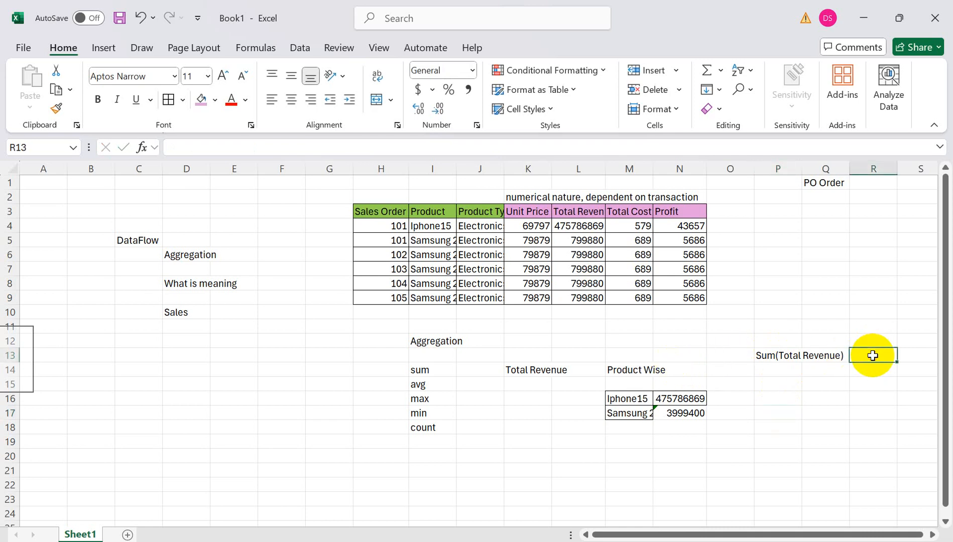
{"action": "type", "text": "Group BY"}
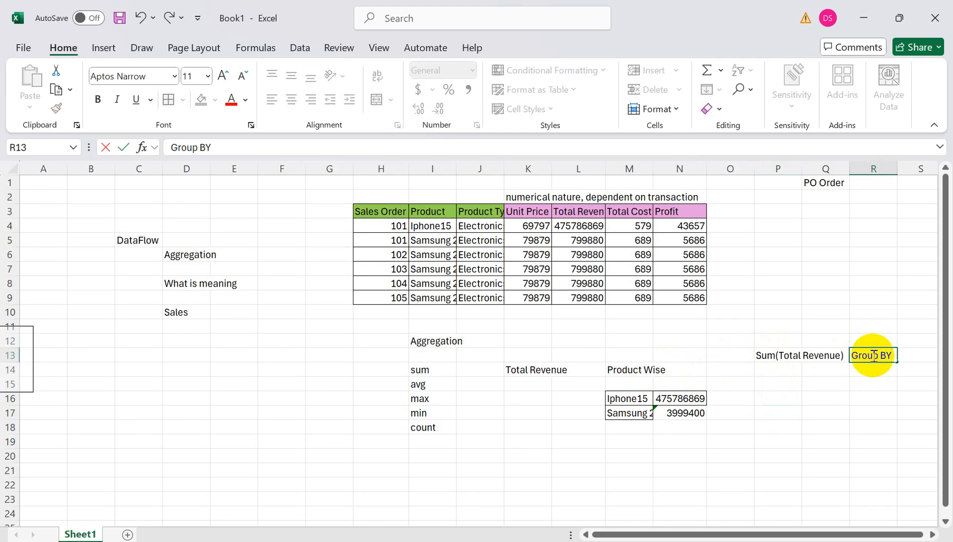
{"action": "left_click", "coordinate": [632, 399]}
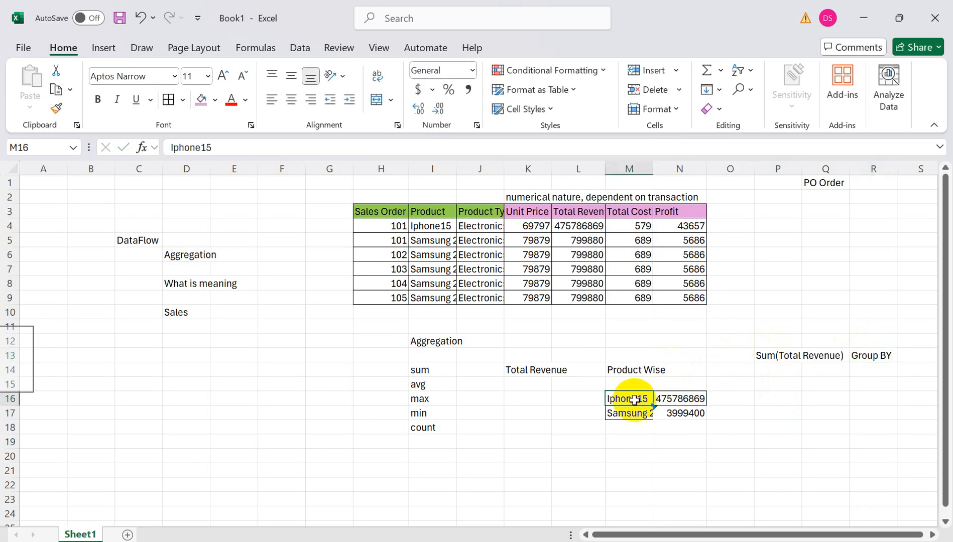
- Compare the product names and sales order numbers in the table with the product-wise totals in M16:N17
{"action": "left_click_drag", "start_coordinate": [431, 226], "coordinate": [433, 241]}
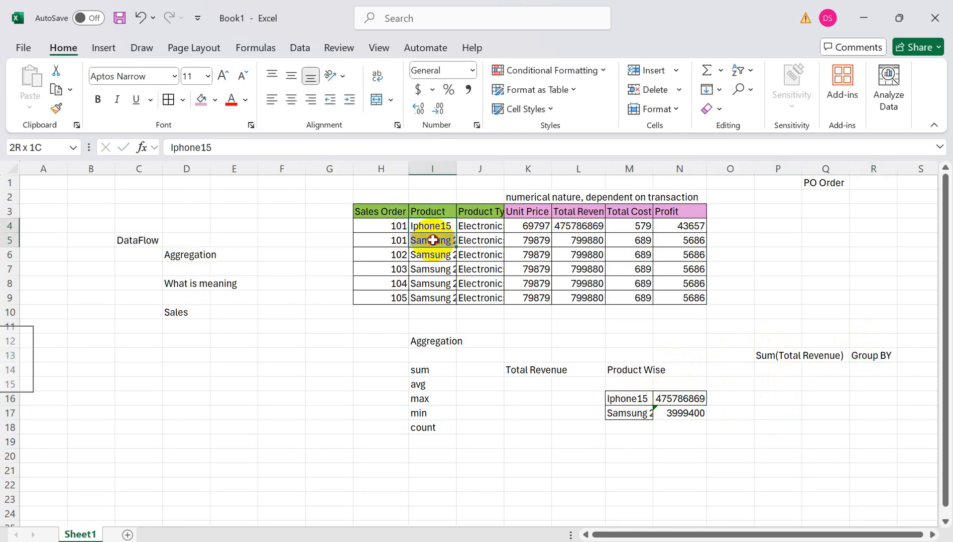
{"action": "left_click", "coordinate": [433, 258]}
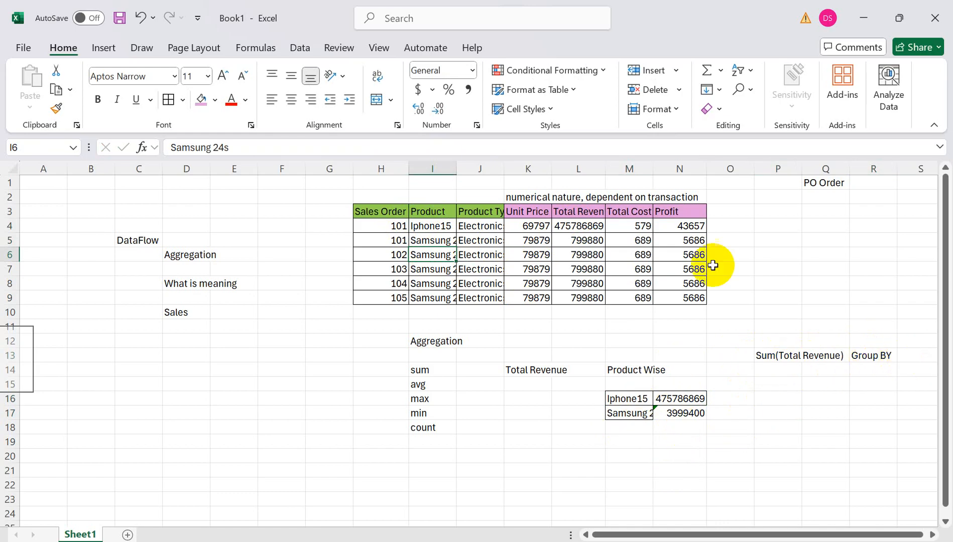
{"action": "left_click", "coordinate": [377, 213]}
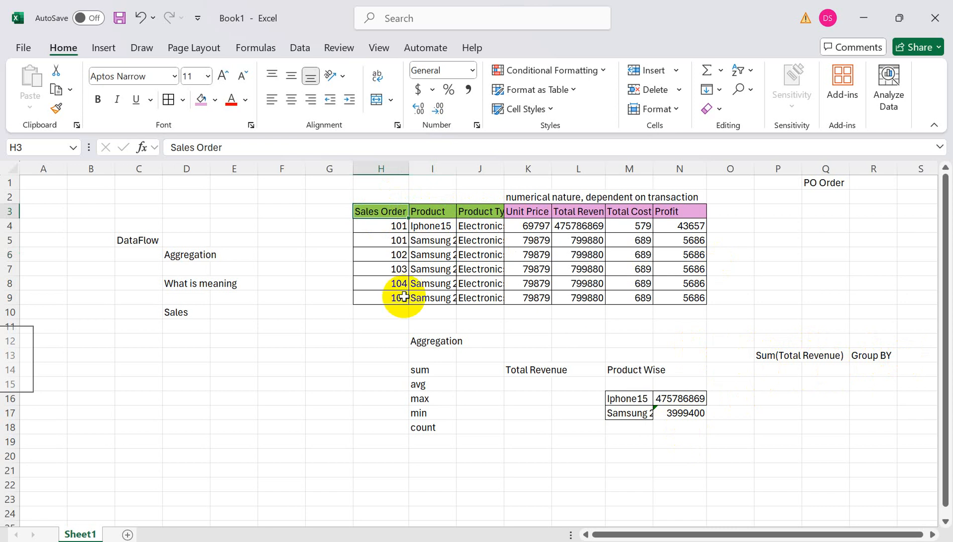
{"action": "left_click", "coordinate": [620, 397]}
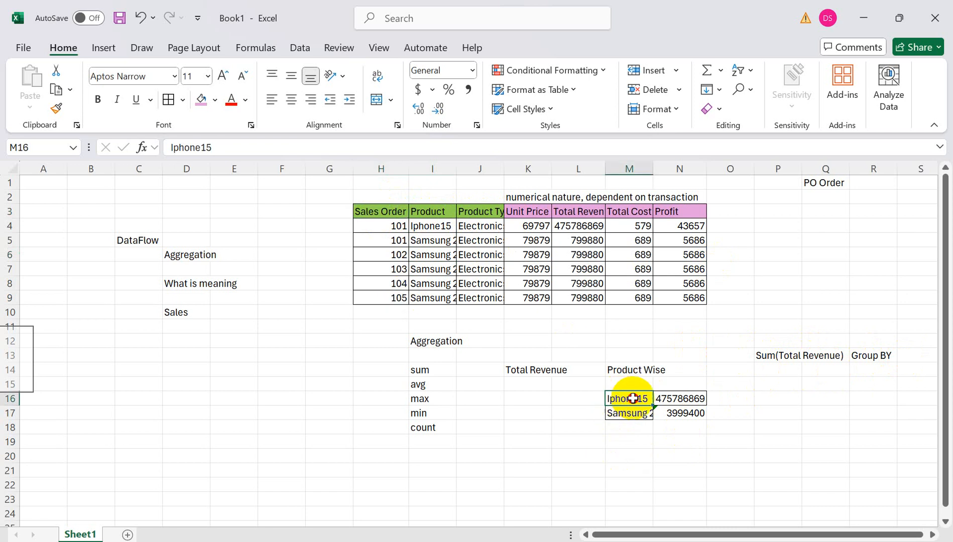
{"action": "left_click_drag", "start_coordinate": [633, 398], "coordinate": [681, 413]}
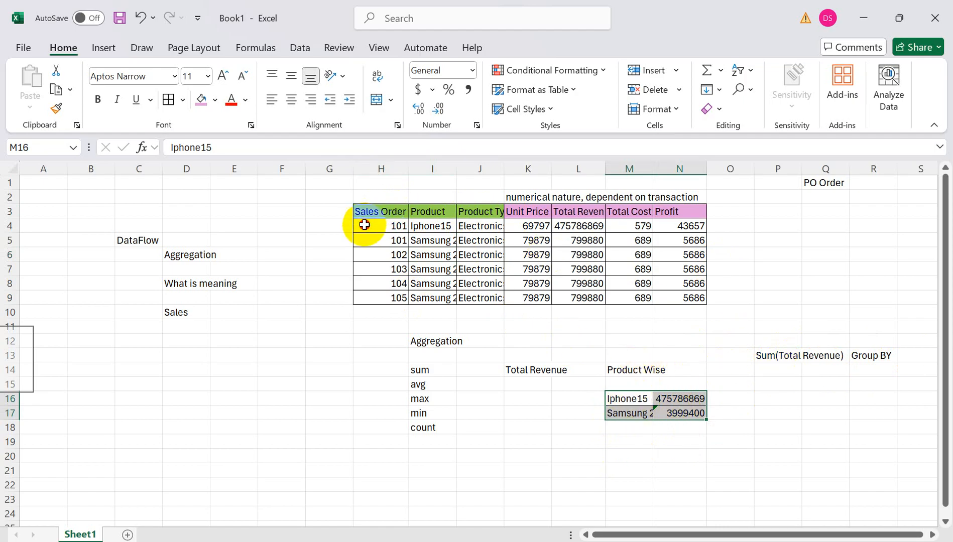
{"action": "left_click_drag", "start_coordinate": [364, 226], "coordinate": [375, 296]}
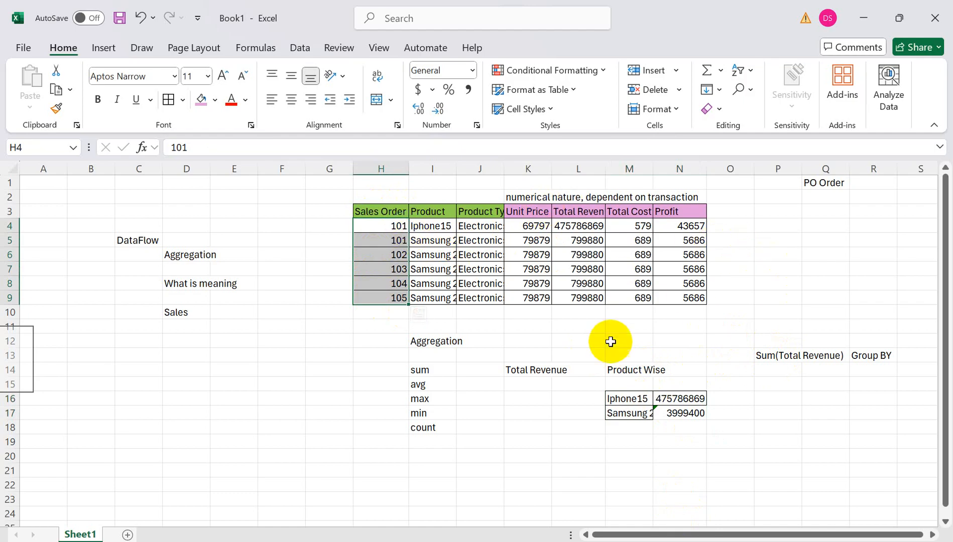
- Review the product-wise totals in M16:N17 together with the Group BY note in R13
{"action": "left_click_drag", "start_coordinate": [626, 399], "coordinate": [668, 413]}
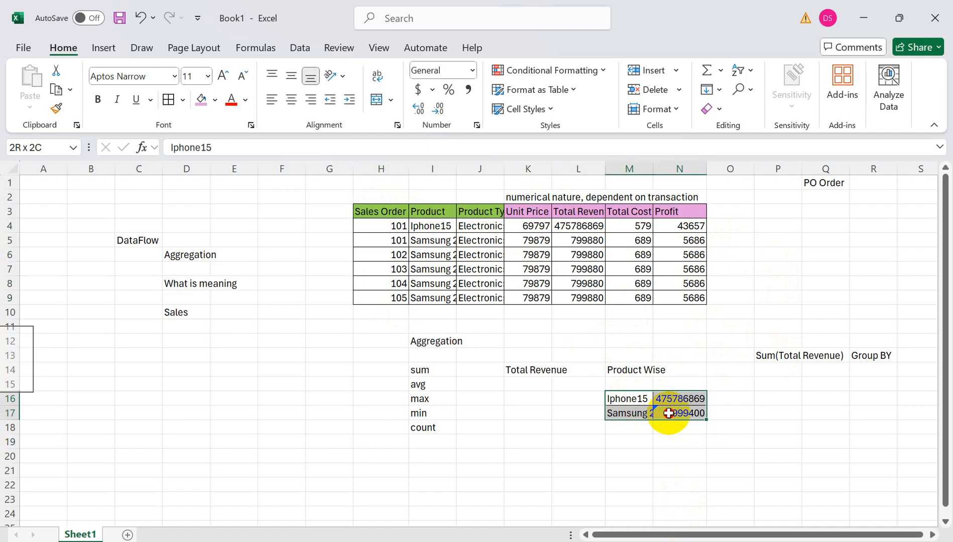
{"action": "left_click", "coordinate": [869, 360]}
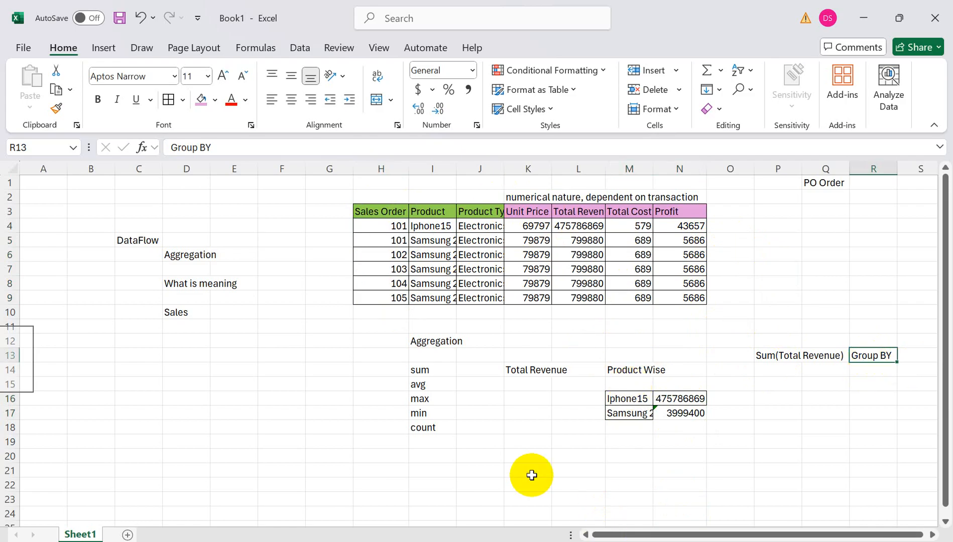
- Switch to Azure Data Factory and create a new pipeline named pl_dftest1
{"action": "left_click", "coordinate": [387, 540]}
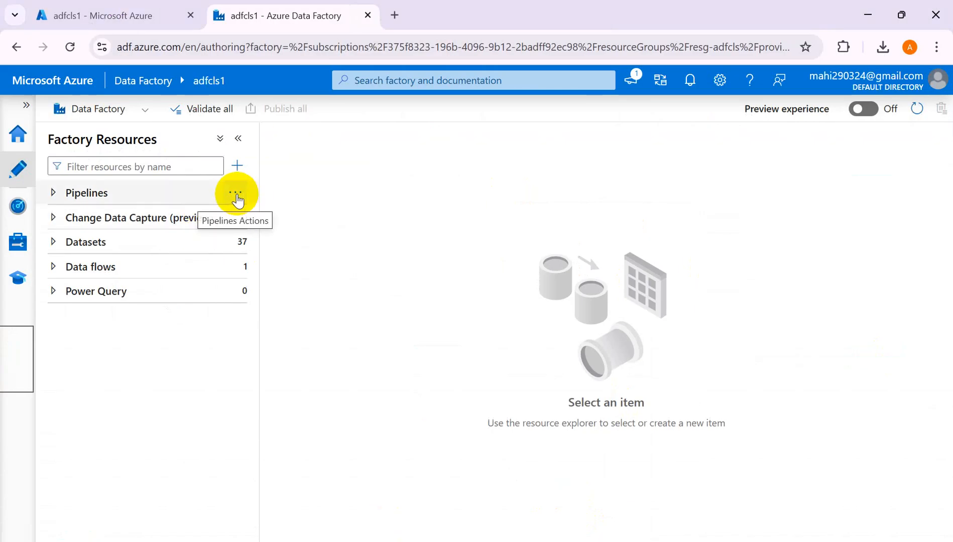
{"action": "left_click", "coordinate": [236, 194]}
{"action": "left_click", "coordinate": [285, 220]}
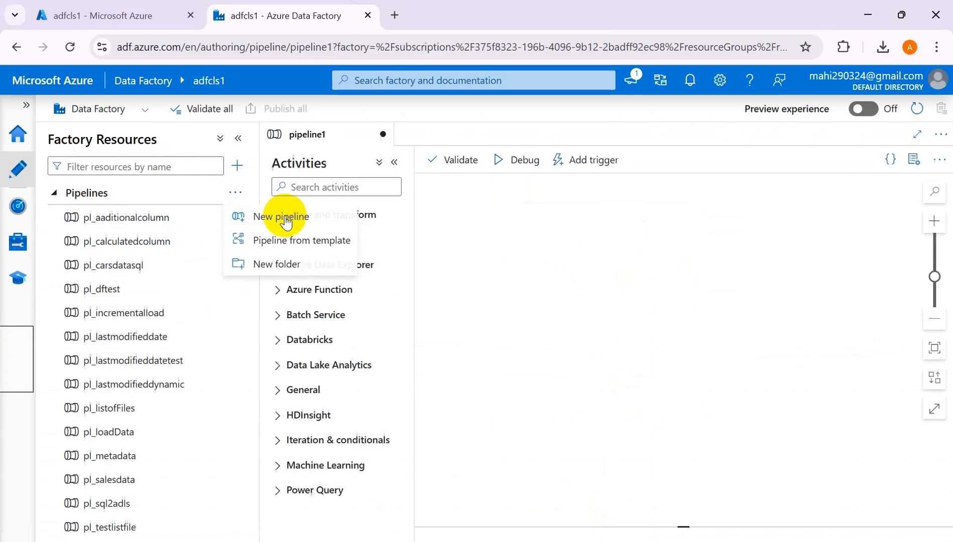
{"action": "left_click", "coordinate": [794, 268]}
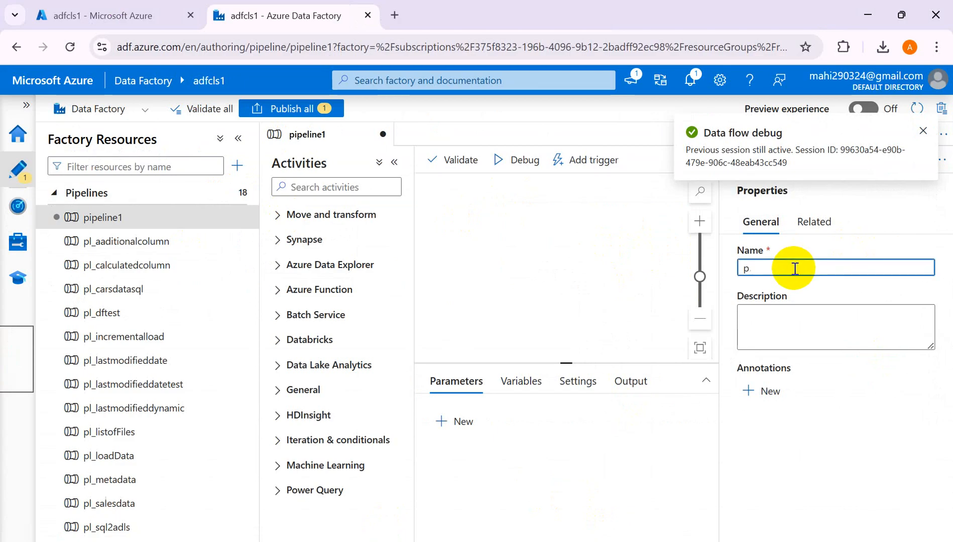
{"action": "type", "text": "pl_dftest1"}
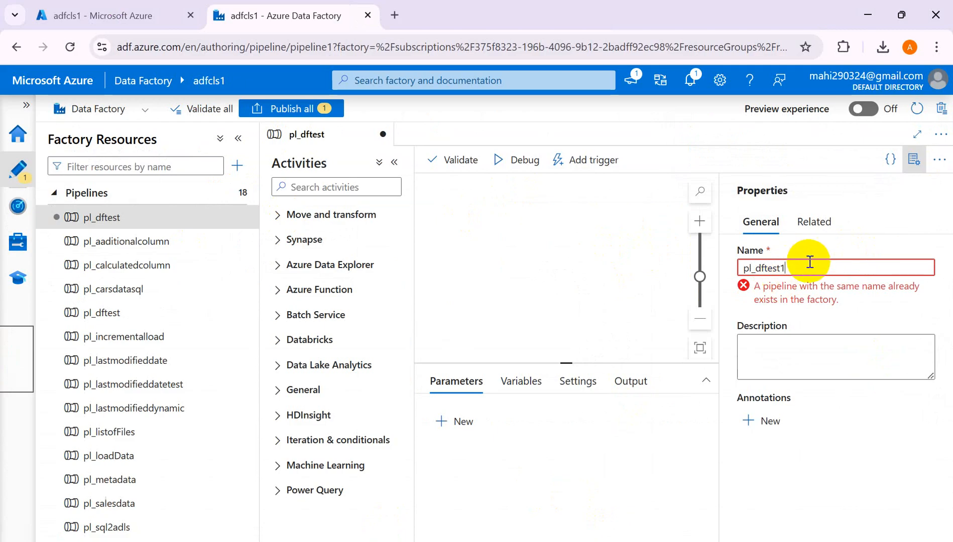
{"action": "left_click", "coordinate": [914, 160]}
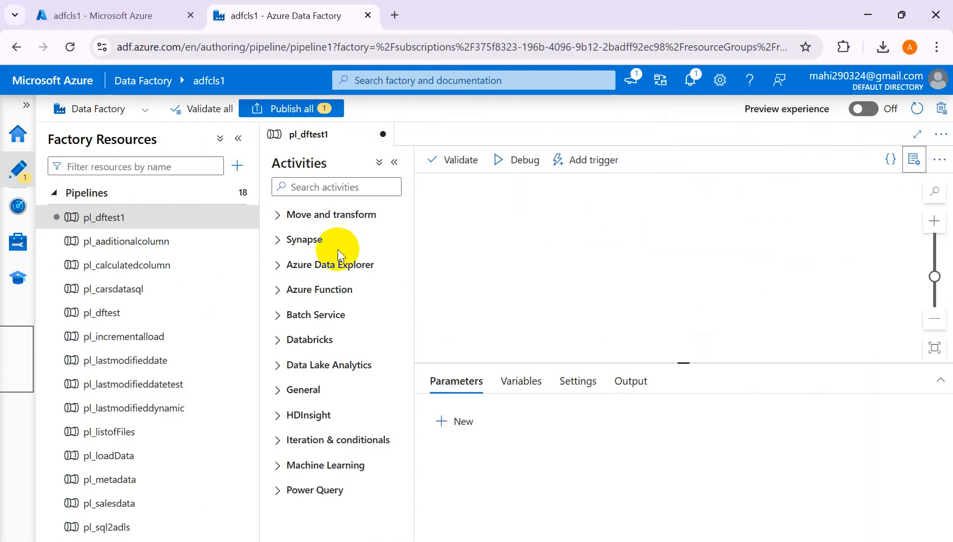
- Add a Data flow activity to the pl_dftest1 canvas and review its general properties and settings
{"action": "left_click", "coordinate": [283, 217]}
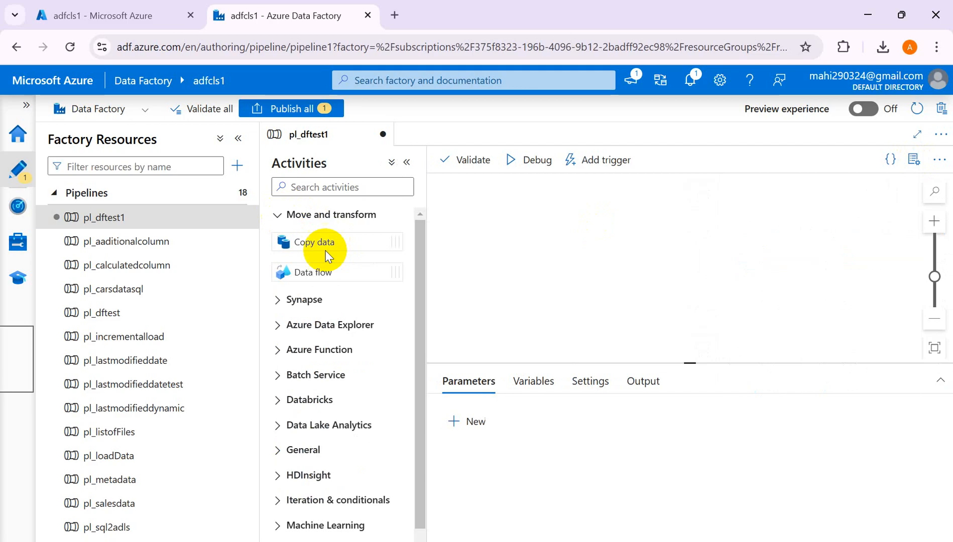
{"action": "left_click_drag", "start_coordinate": [308, 271], "coordinate": [575, 293]}
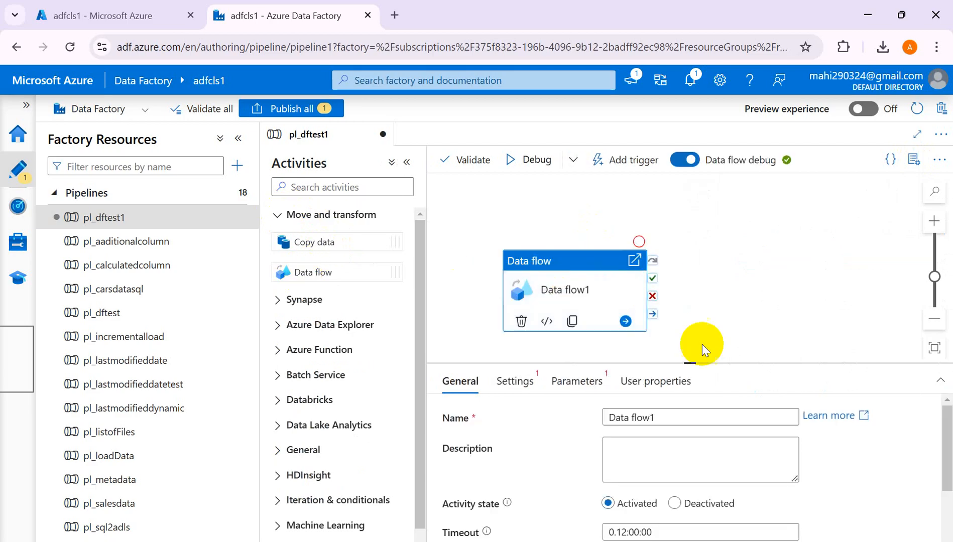
{"action": "left_click", "coordinate": [516, 384]}
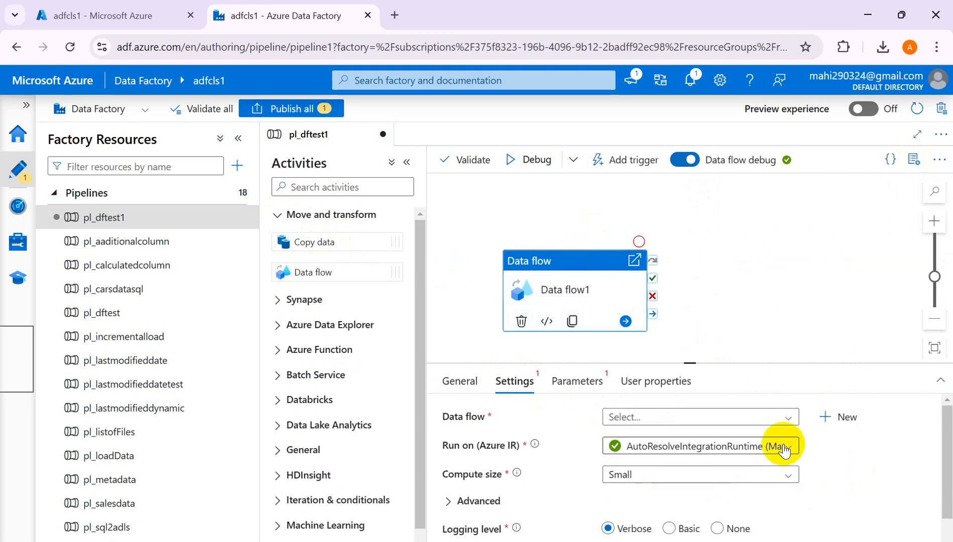
{"action": "left_click", "coordinate": [569, 259]}
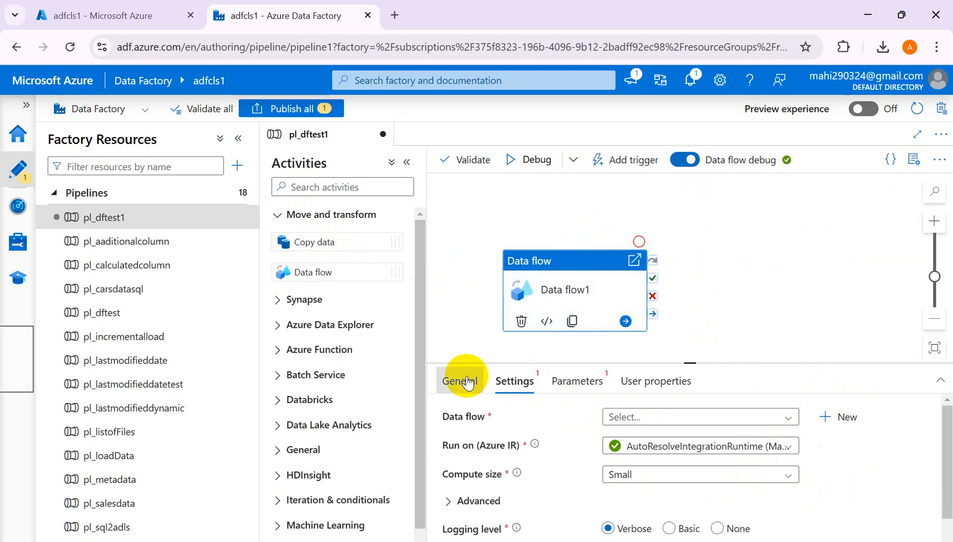
{"action": "left_click", "coordinate": [467, 383]}
{"action": "left_click", "coordinate": [592, 261]}
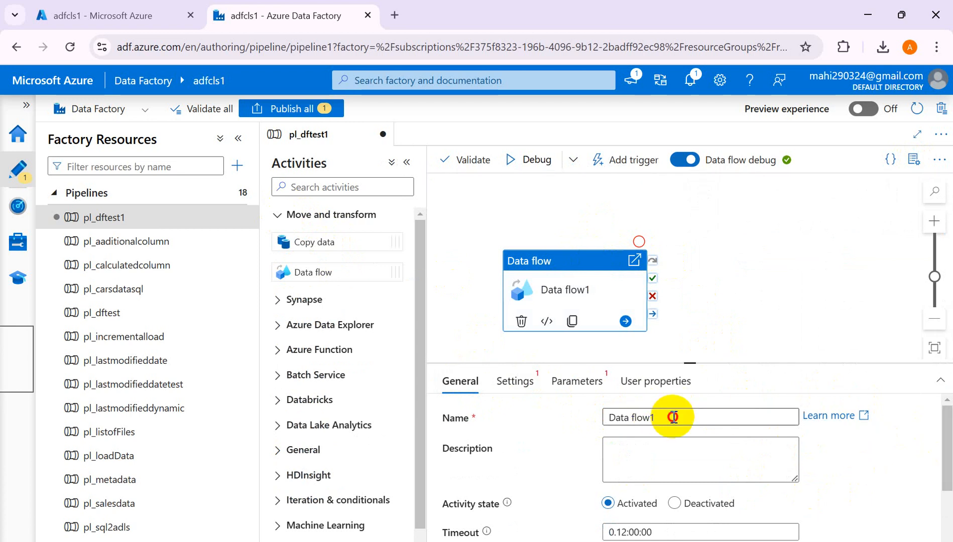
- Create a new data flow for the activity and add a source to it
{"action": "left_click", "coordinate": [512, 379]}
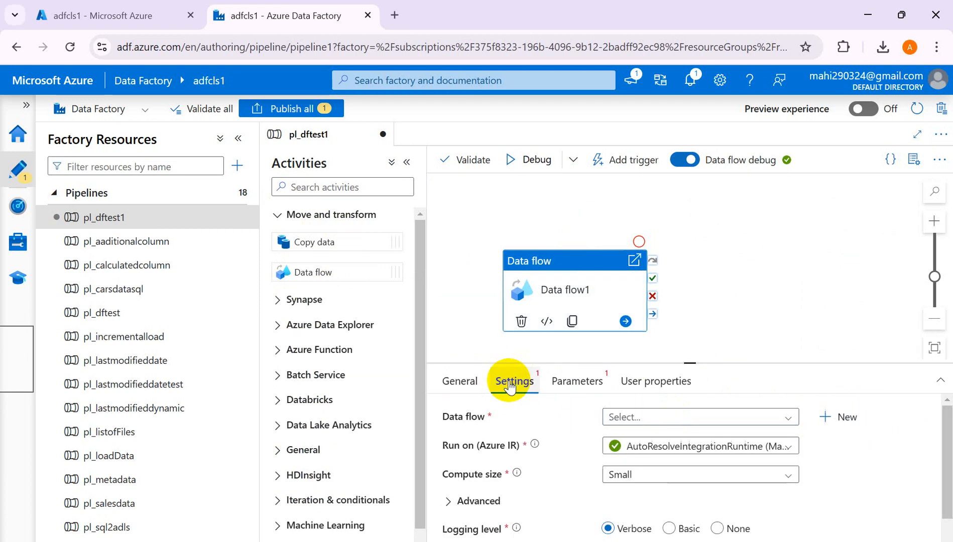
{"action": "left_click", "coordinate": [827, 418]}
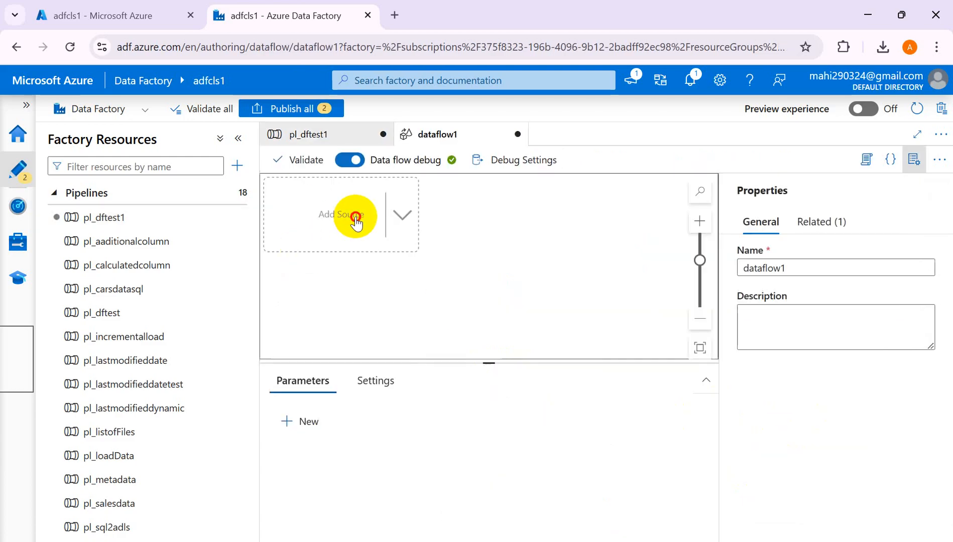
{"action": "left_click", "coordinate": [356, 217]}
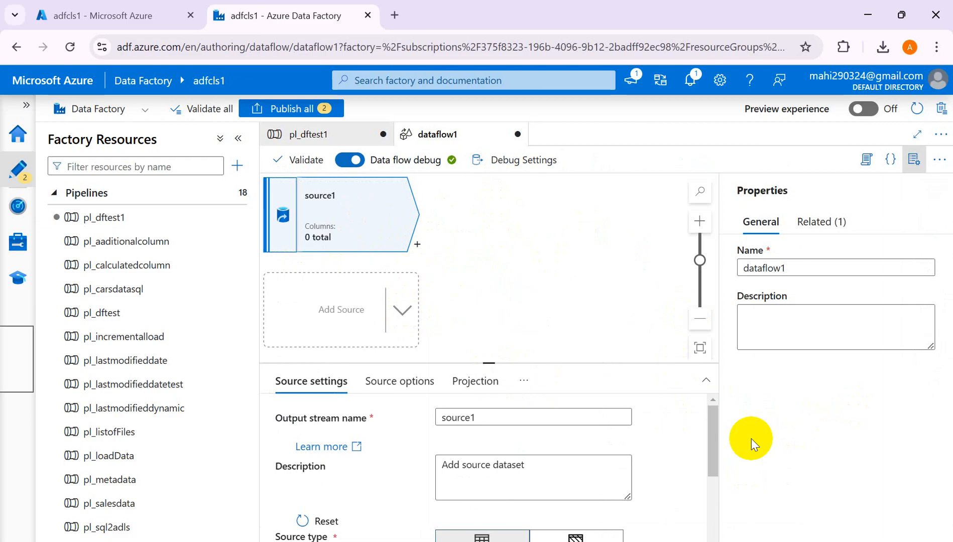
{"action": "left_click_drag", "start_coordinate": [713, 447], "coordinate": [715, 509]}
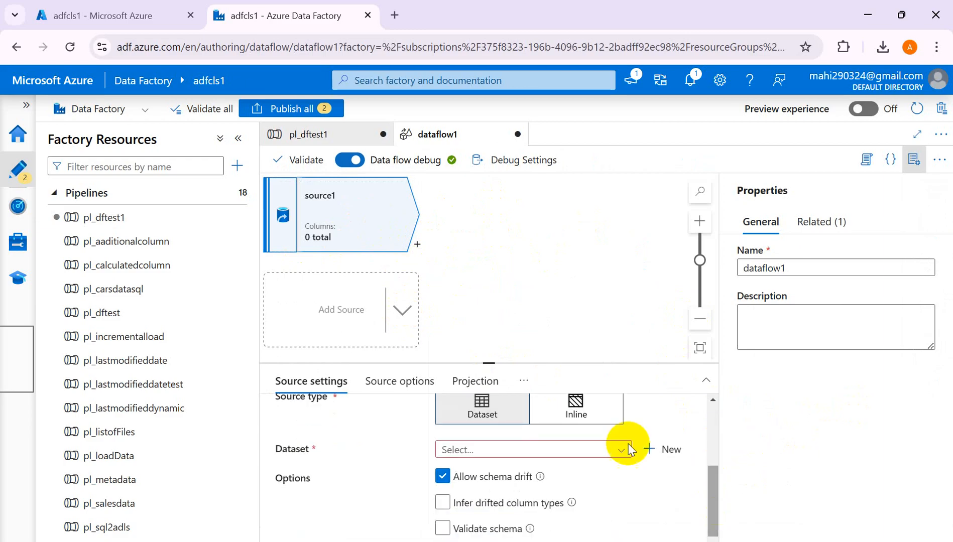
- In the Azure portal, open the input container of the saadcls storage account to view its files
{"action": "left_click", "coordinate": [93, 16]}
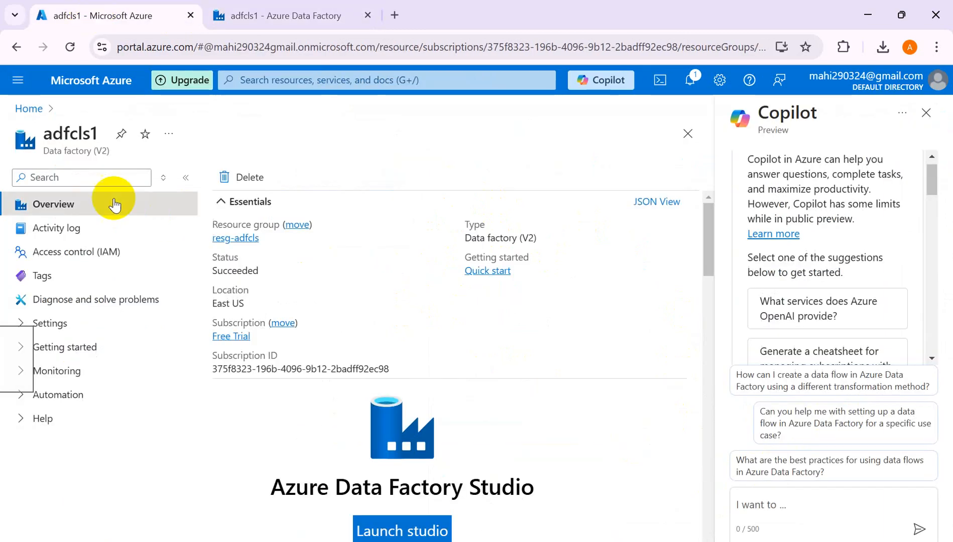
{"action": "left_click", "coordinate": [29, 109]}
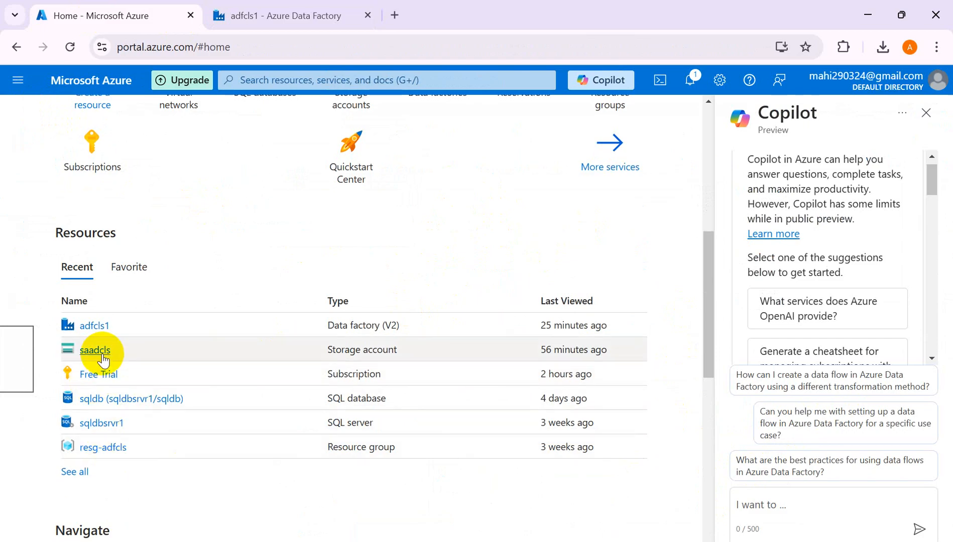
{"action": "left_click", "coordinate": [95, 351]}
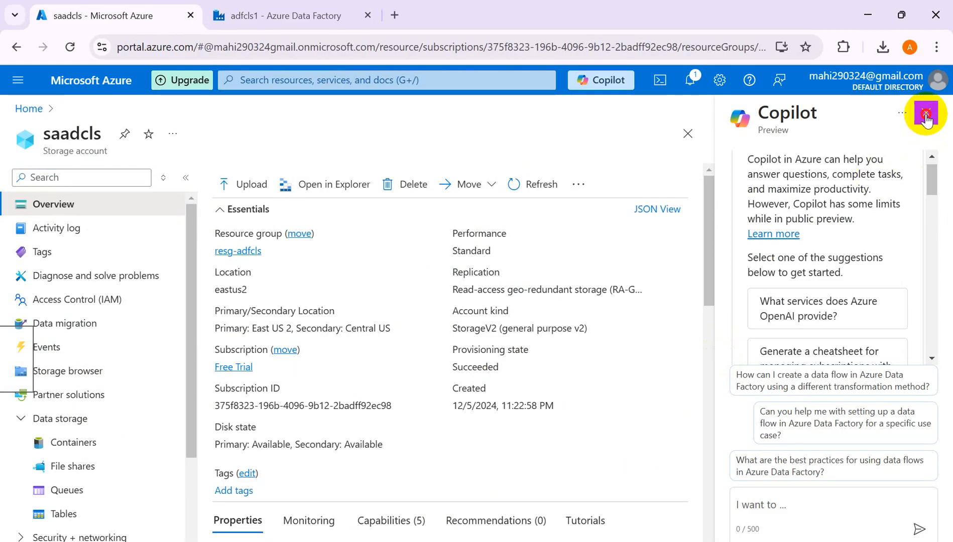
{"action": "left_click", "coordinate": [926, 117]}
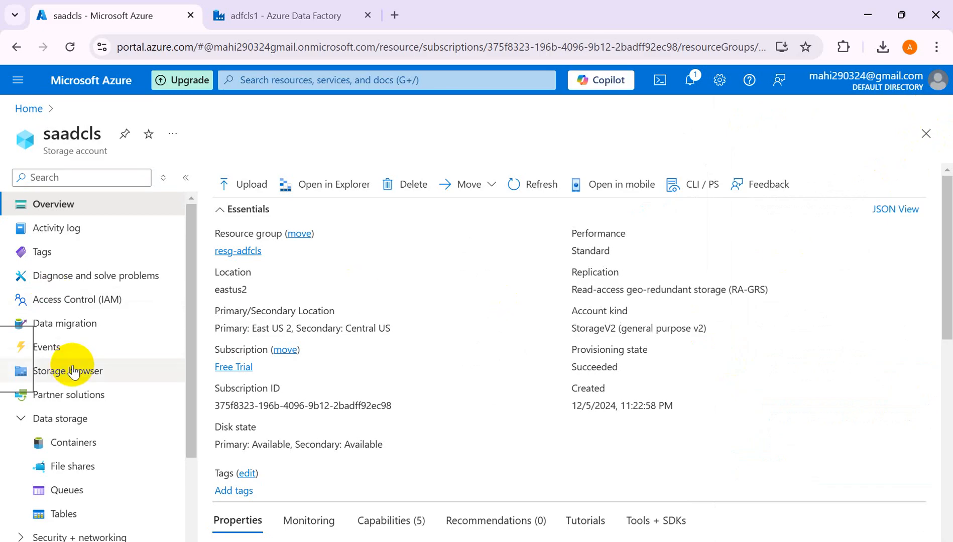
{"action": "left_click", "coordinate": [59, 449]}
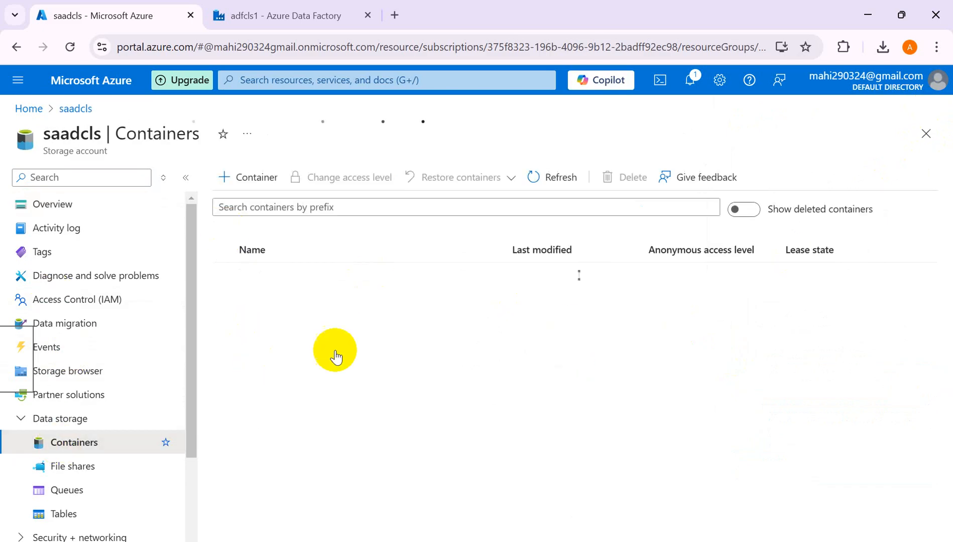
{"action": "left_click", "coordinate": [266, 488]}
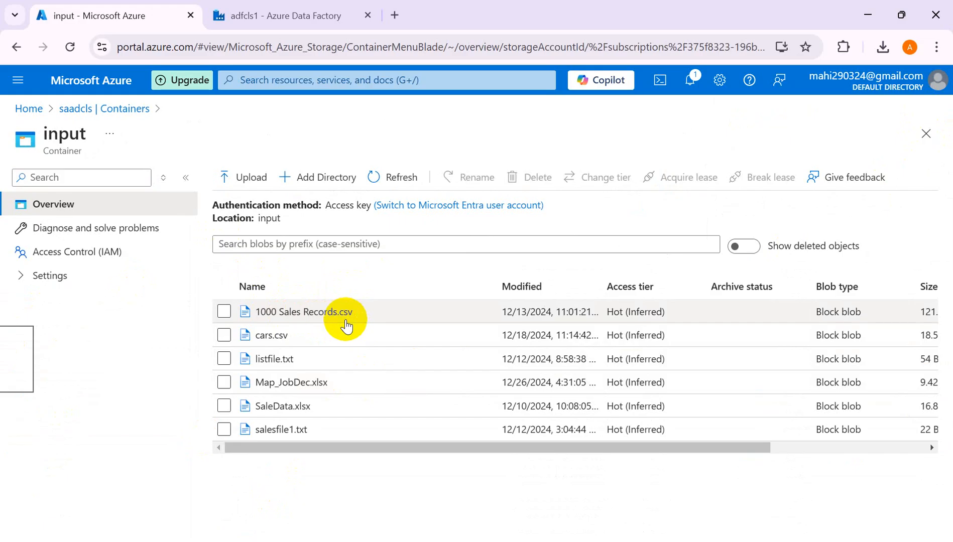
- Return to the data flow in Azure Data Factory and set the source's dataset to ds_salesdata
{"action": "left_click", "coordinate": [298, 17]}
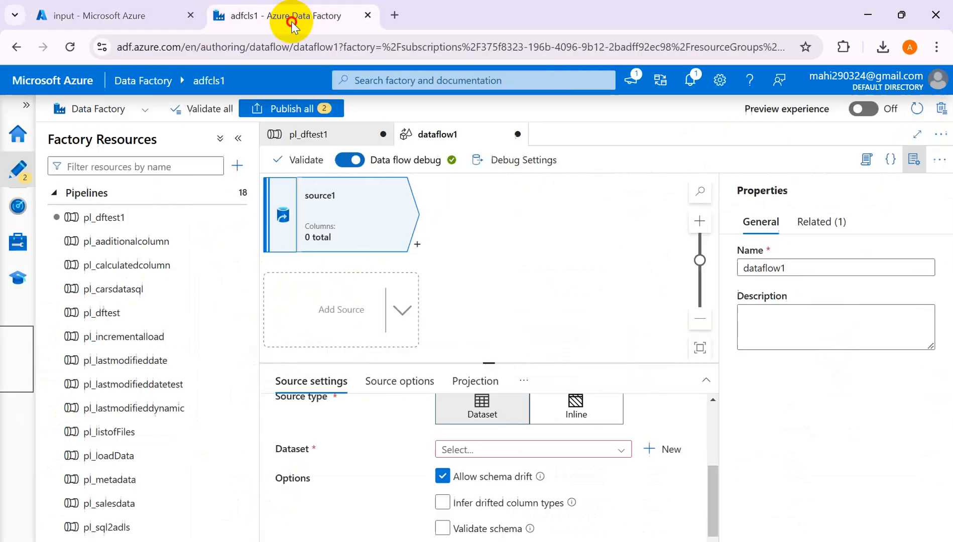
{"action": "left_click", "coordinate": [623, 450]}
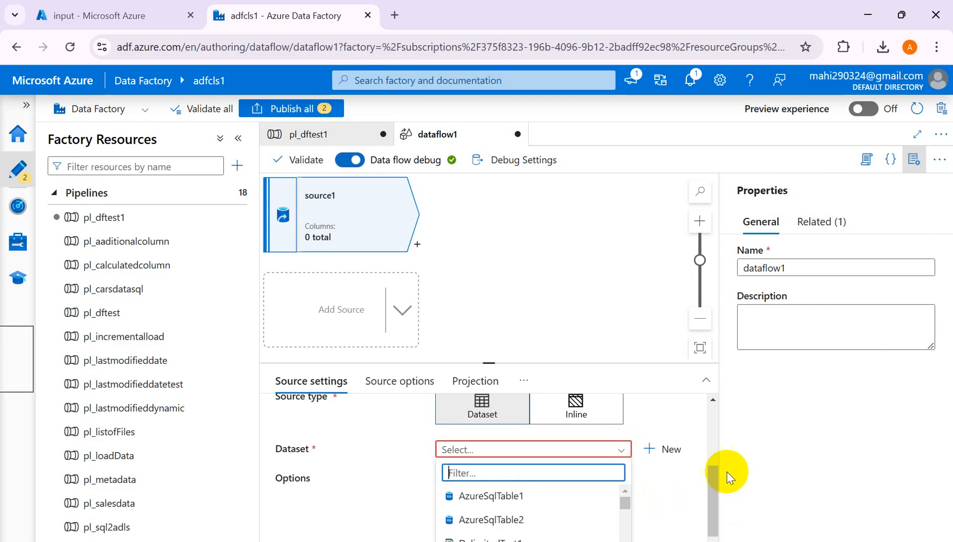
{"action": "left_click", "coordinate": [914, 160]}
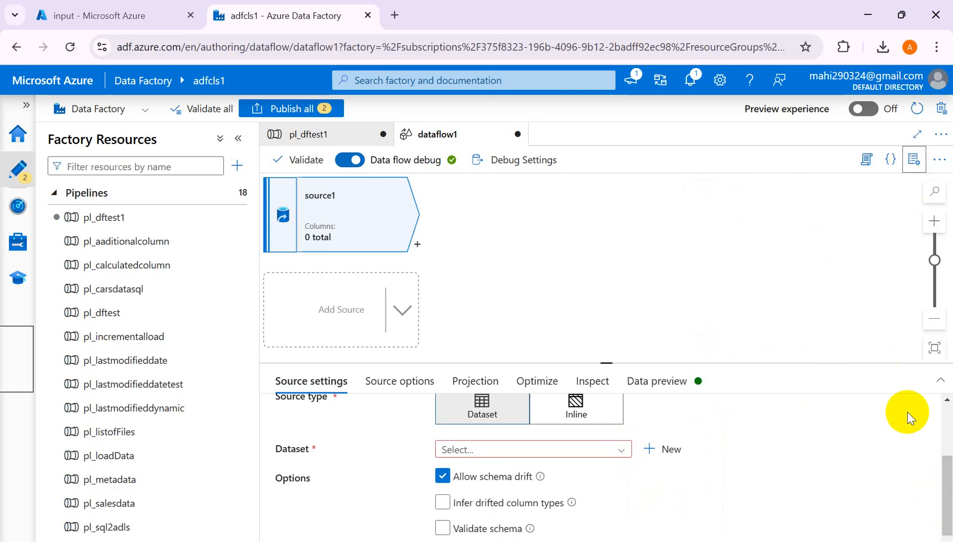
{"action": "left_click", "coordinate": [939, 380]}
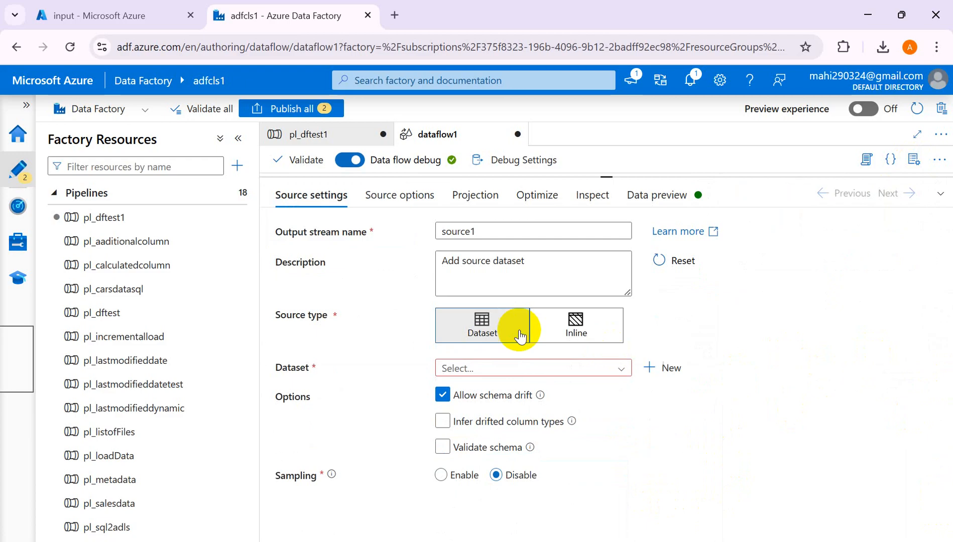
{"action": "left_click", "coordinate": [622, 370]}
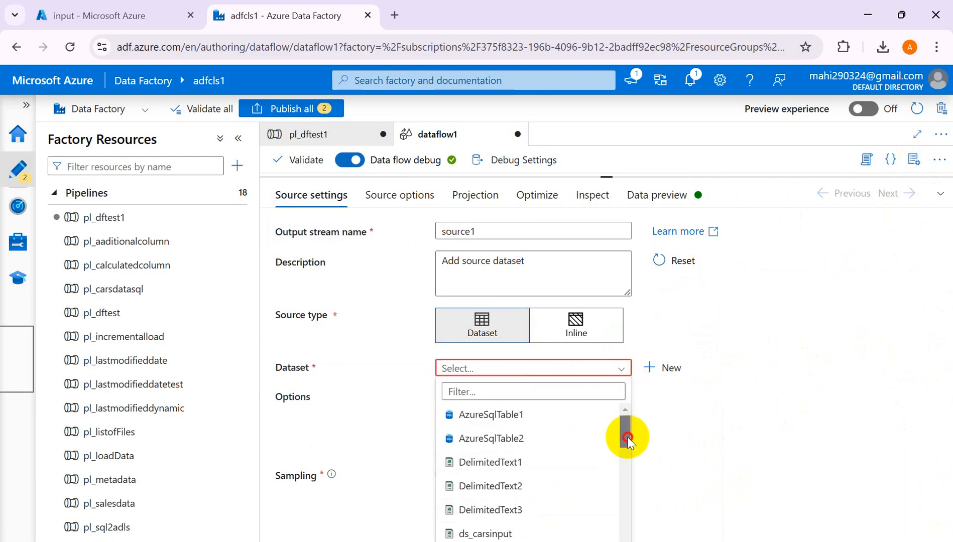
{"action": "left_click_drag", "start_coordinate": [626, 433], "coordinate": [623, 485]}
{"action": "left_click", "coordinate": [523, 483]}
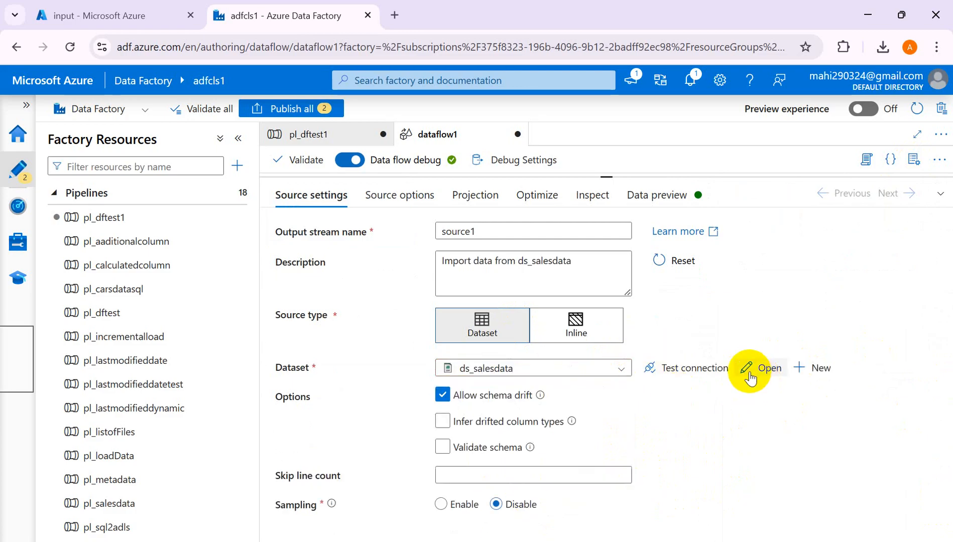
- Open the ds_salesdata dataset and check its file path against the files in the input container
{"action": "left_click", "coordinate": [749, 374]}
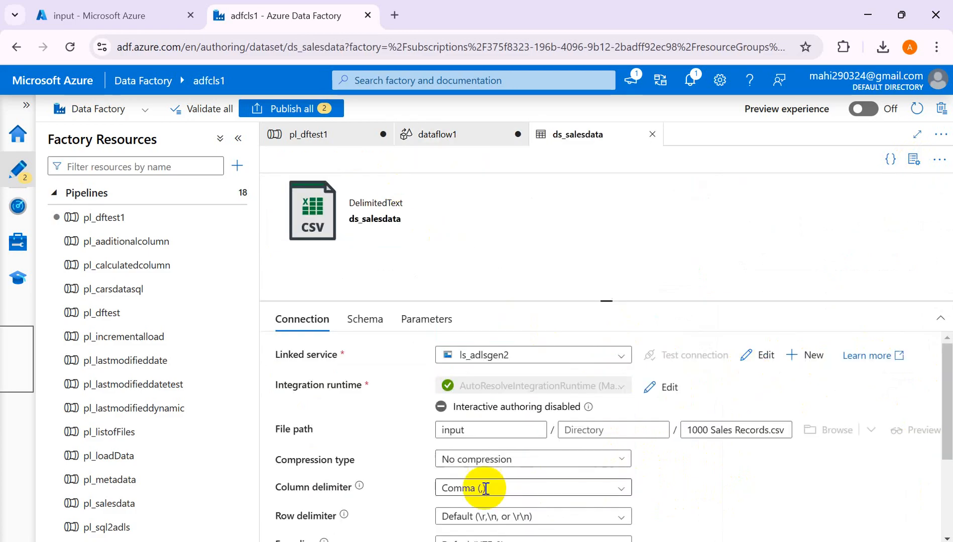
{"action": "left_click", "coordinate": [464, 430]}
{"action": "left_click_drag", "start_coordinate": [464, 430], "coordinate": [434, 430]}
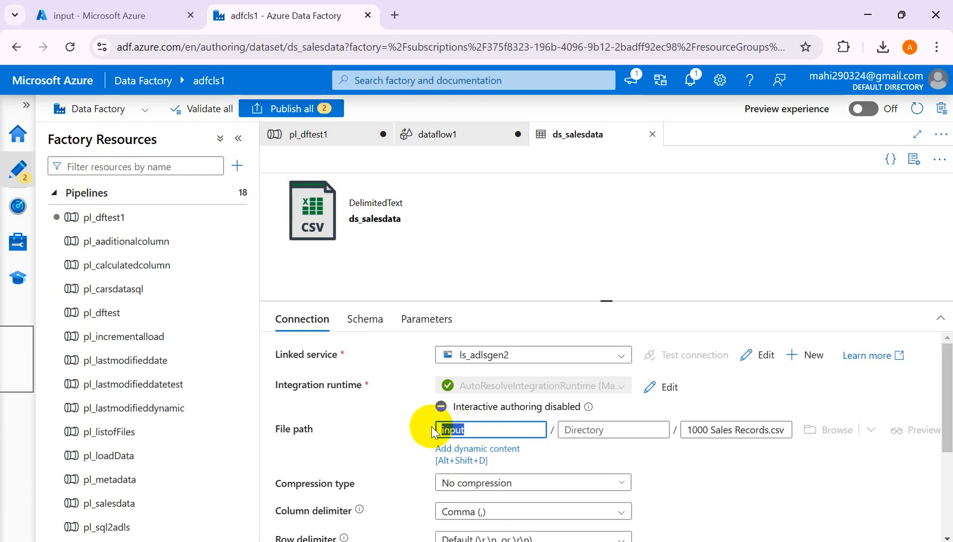
{"action": "left_click", "coordinate": [686, 430]}
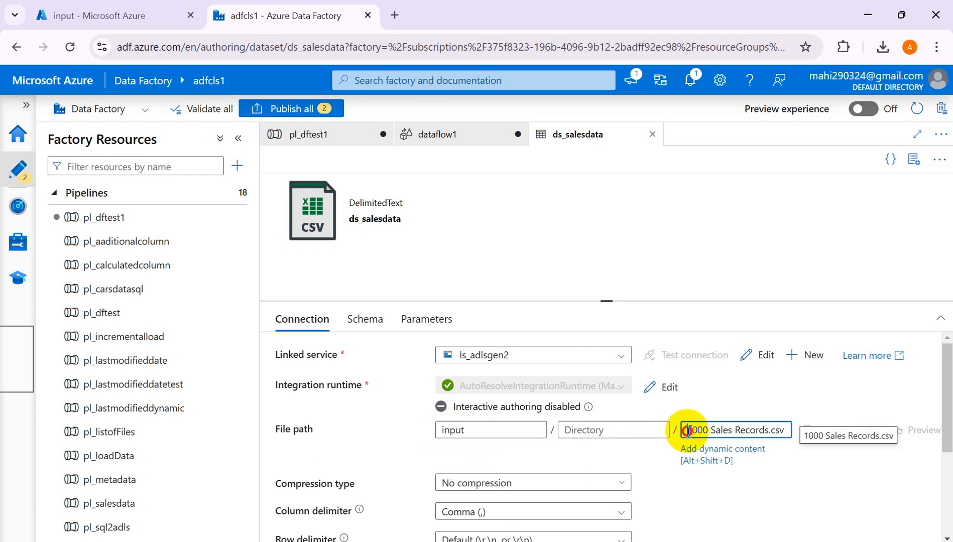
{"action": "left_click_drag", "start_coordinate": [686, 430], "coordinate": [787, 430]}
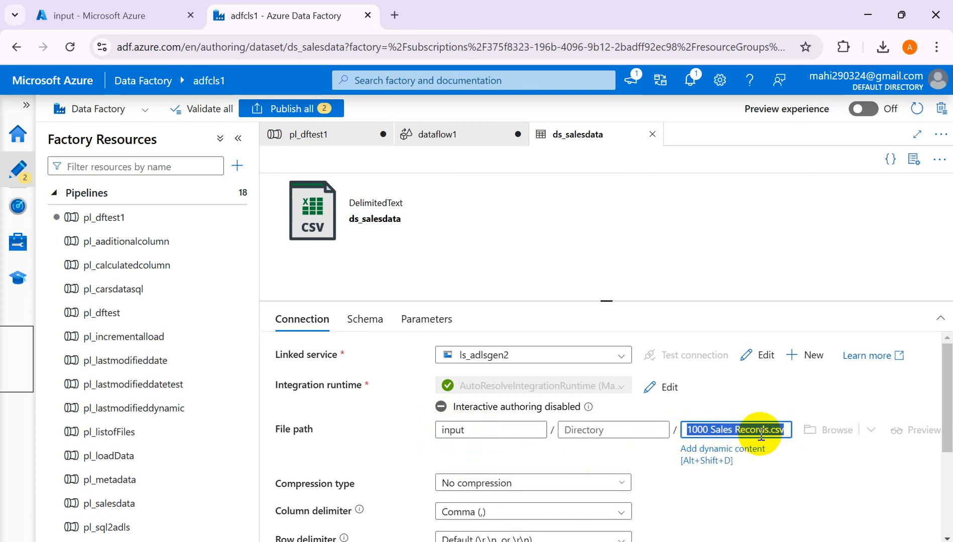
{"action": "left_click", "coordinate": [100, 15]}
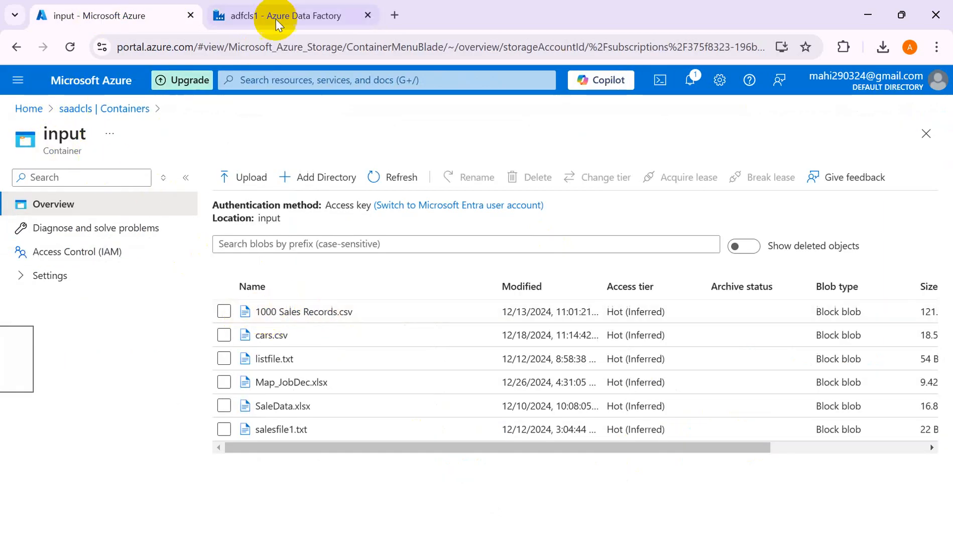
{"action": "left_click", "coordinate": [263, 21]}
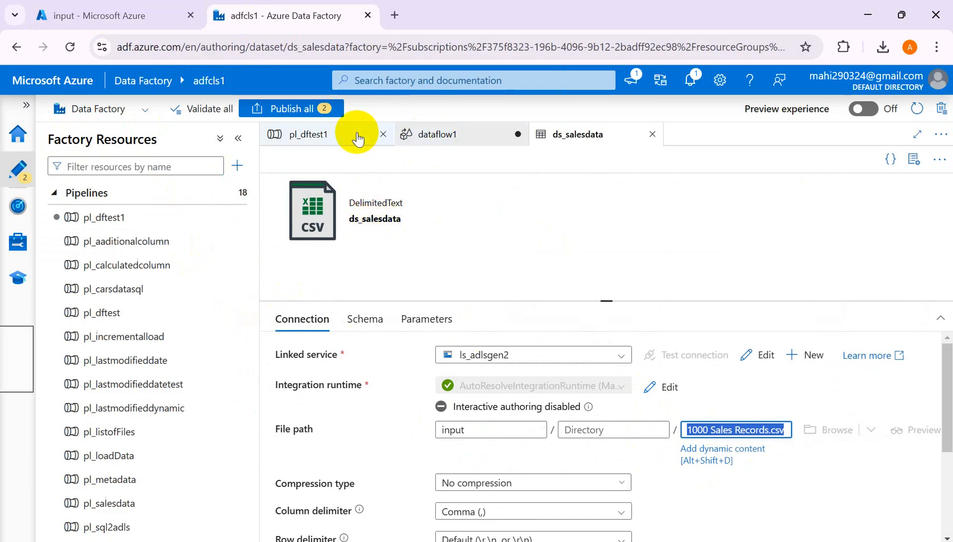
{"action": "left_click", "coordinate": [316, 135]}
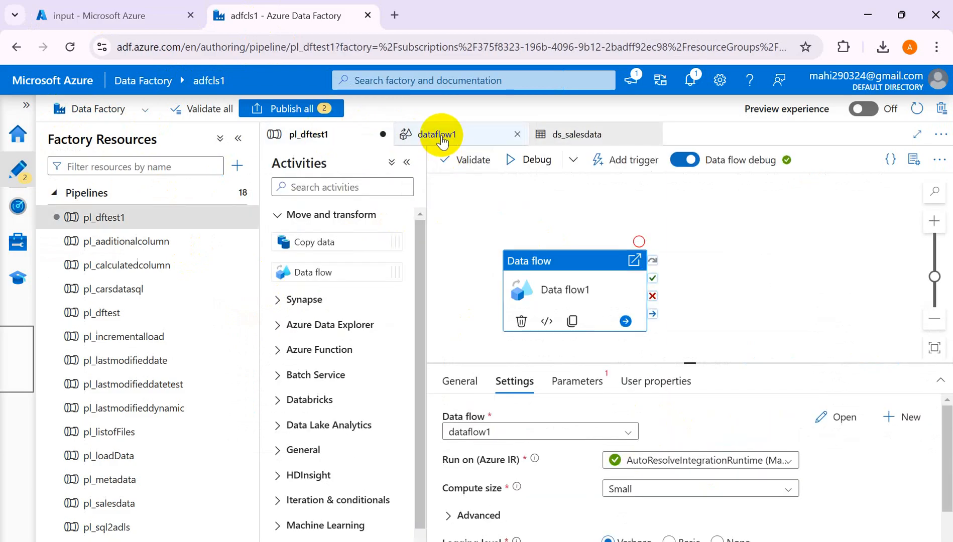
- Return to dataflow1 and load the data preview of source1
{"action": "left_click", "coordinate": [440, 137]}
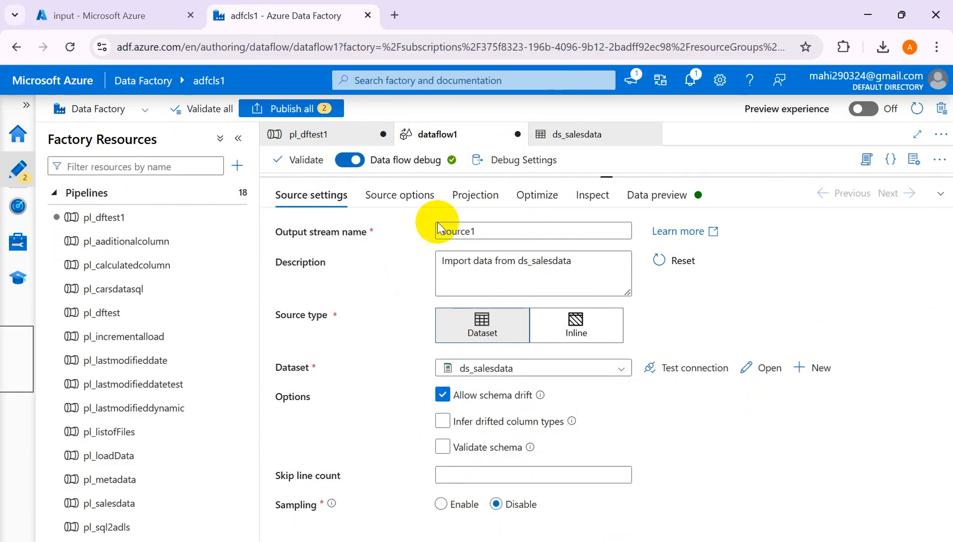
{"action": "left_click", "coordinate": [657, 196]}
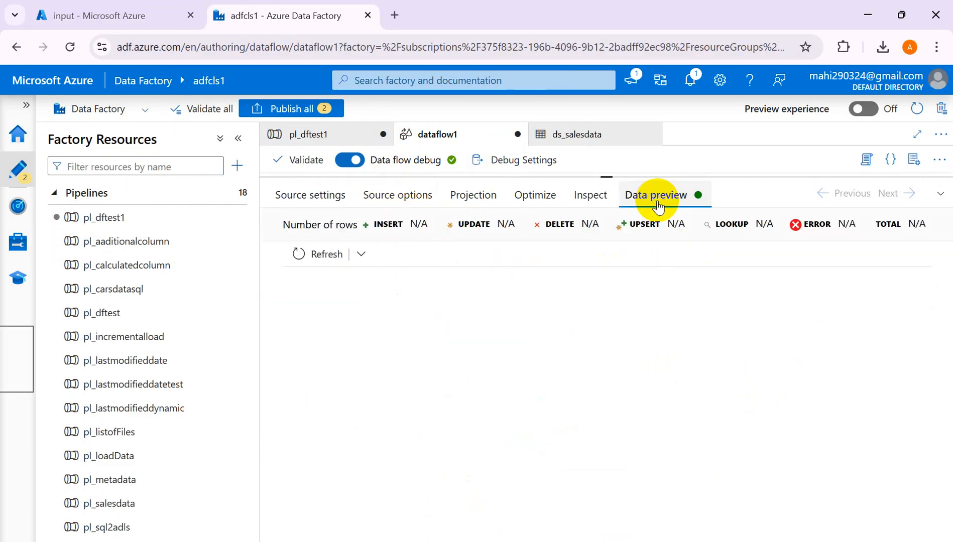
{"action": "left_click", "coordinate": [316, 254]}
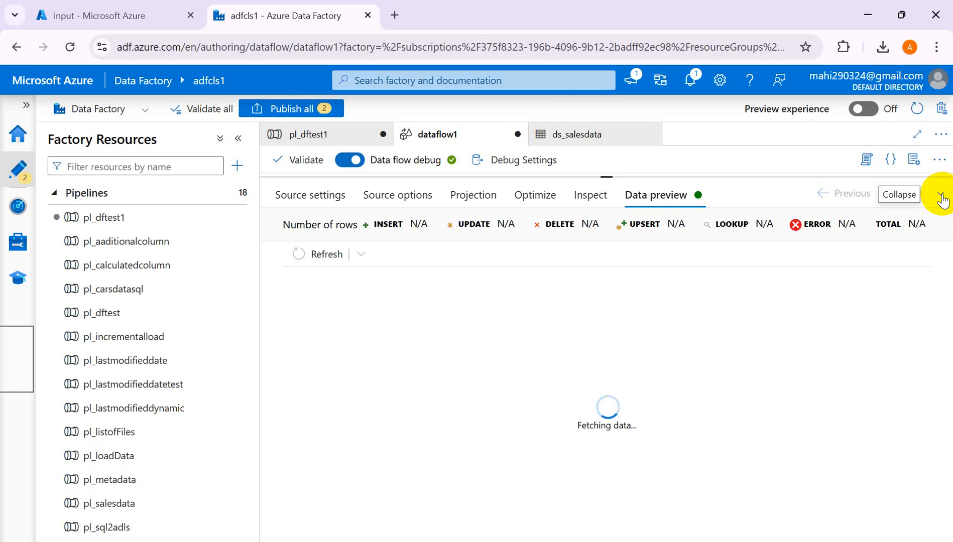
- Review the transformations that can be added after source1 in the data flow
{"action": "left_click", "coordinate": [940, 196]}
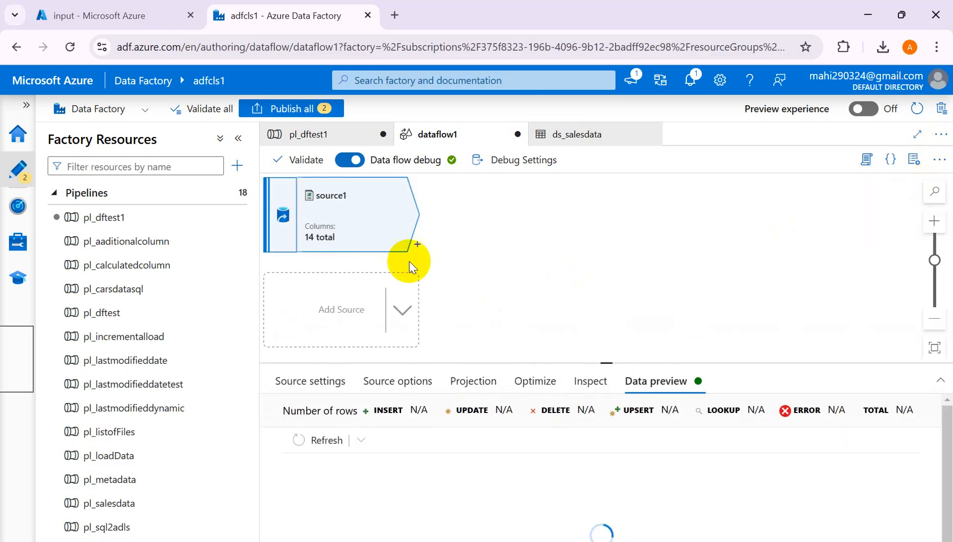
{"action": "left_click", "coordinate": [417, 244]}
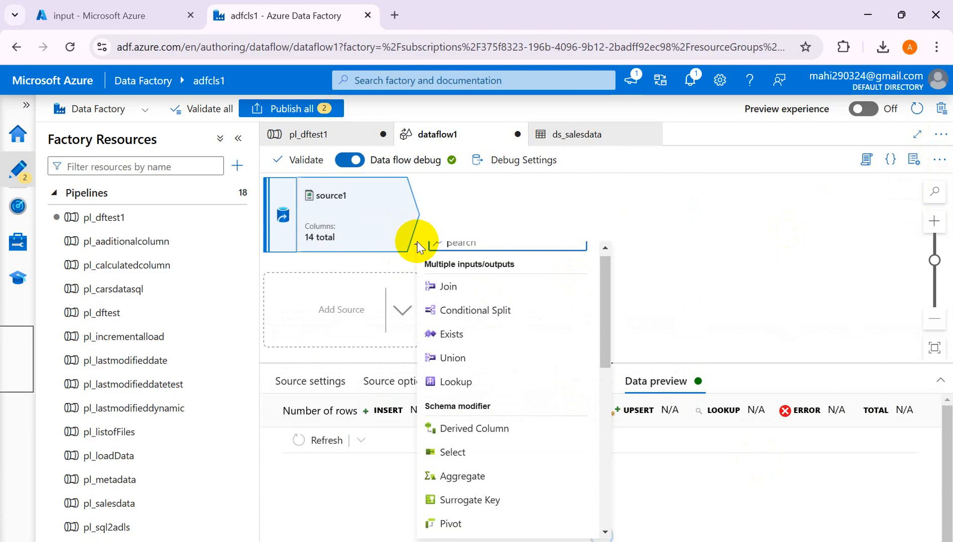
{"action": "left_click_drag", "start_coordinate": [606, 348], "coordinate": [608, 299]}
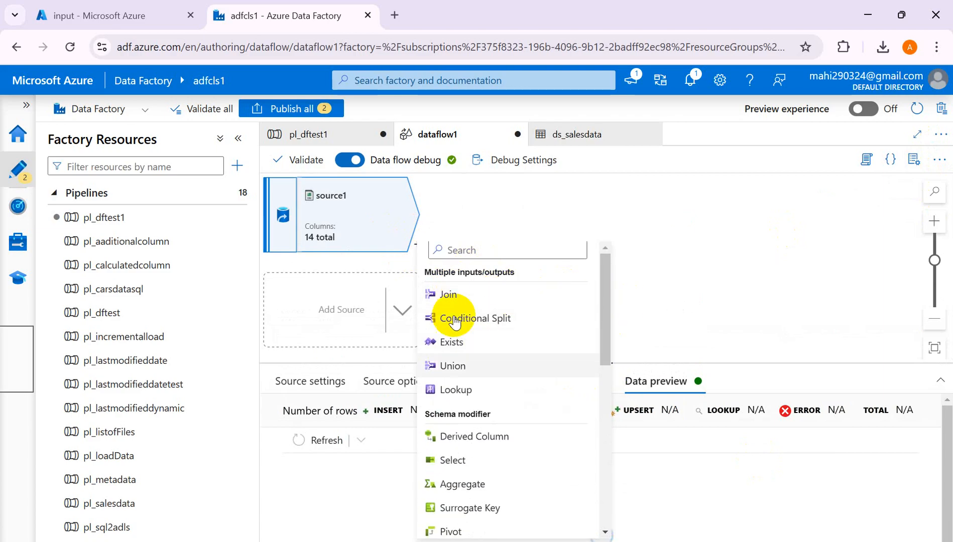
{"action": "left_click_drag", "start_coordinate": [603, 349], "coordinate": [605, 406]}
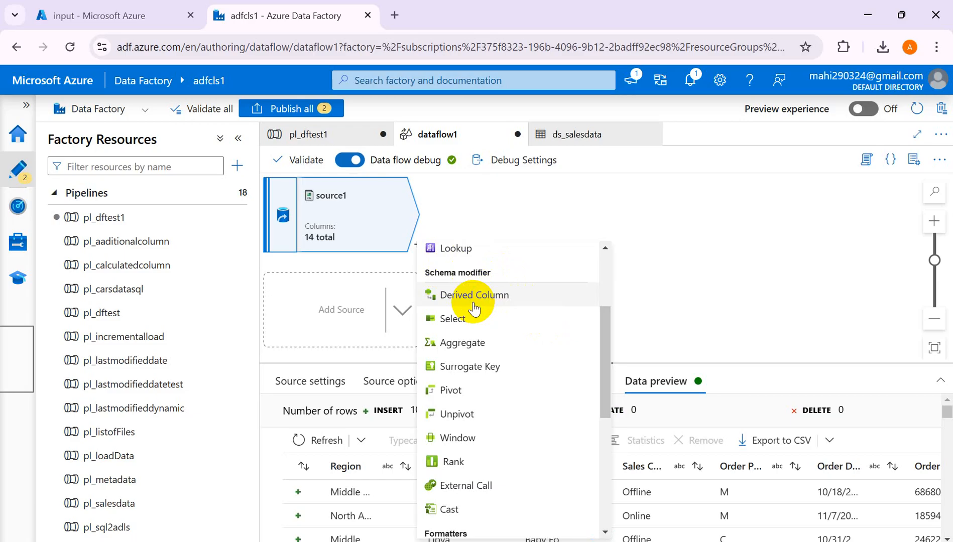
{"action": "left_click", "coordinate": [670, 257]}
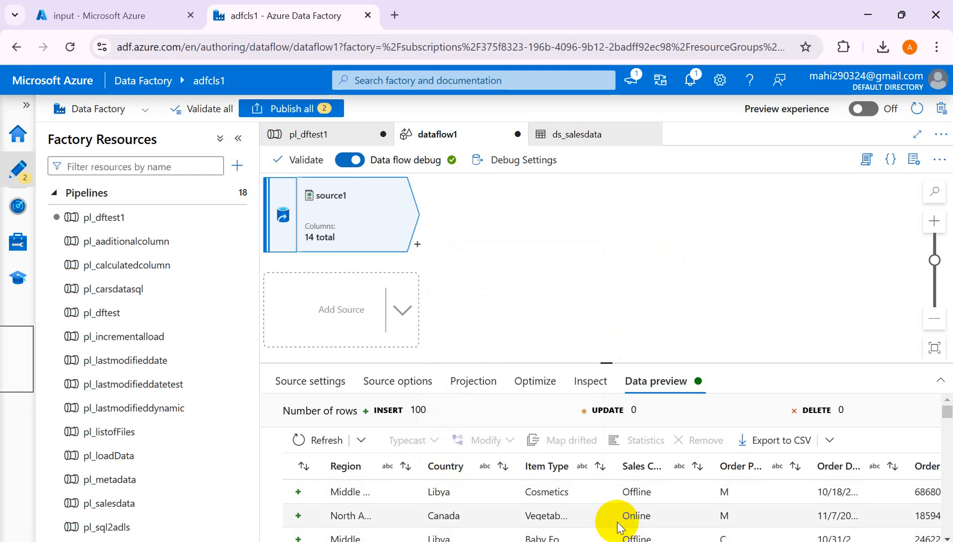
- Examine the source1 data preview across all its columns, from Region through the price, cost, revenue and profit columns
{"action": "scroll", "coordinate": [600, 474], "scroll_direction": "right", "scroll_amount": 10}
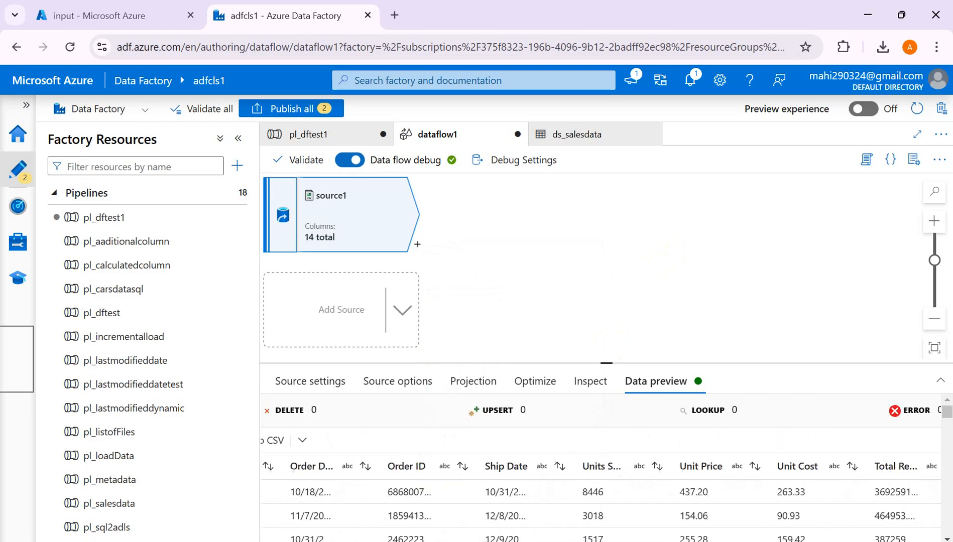
{"action": "scroll", "coordinate": [470, 524], "scroll_direction": "left", "scroll_amount": 10}
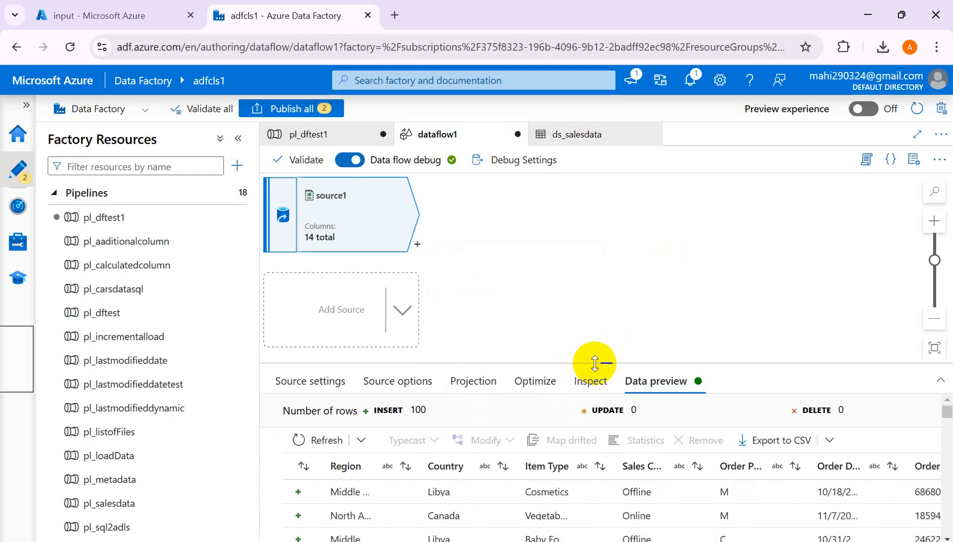
{"action": "left_click_drag", "start_coordinate": [602, 362], "coordinate": [605, 264]}
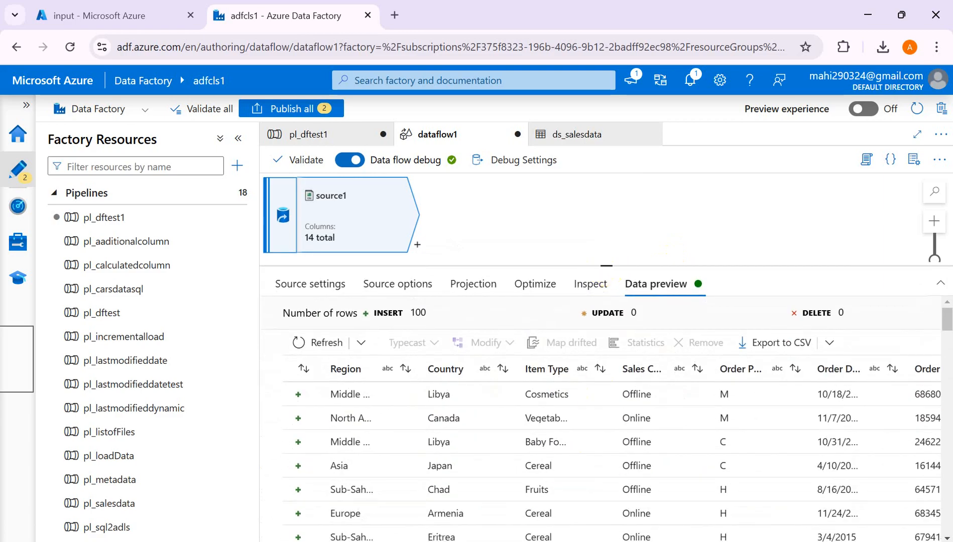
{"action": "scroll", "coordinate": [691, 532], "scroll_direction": "right", "scroll_amount": 12}
{"action": "scroll", "coordinate": [691, 532], "scroll_direction": "left", "scroll_amount": 12}
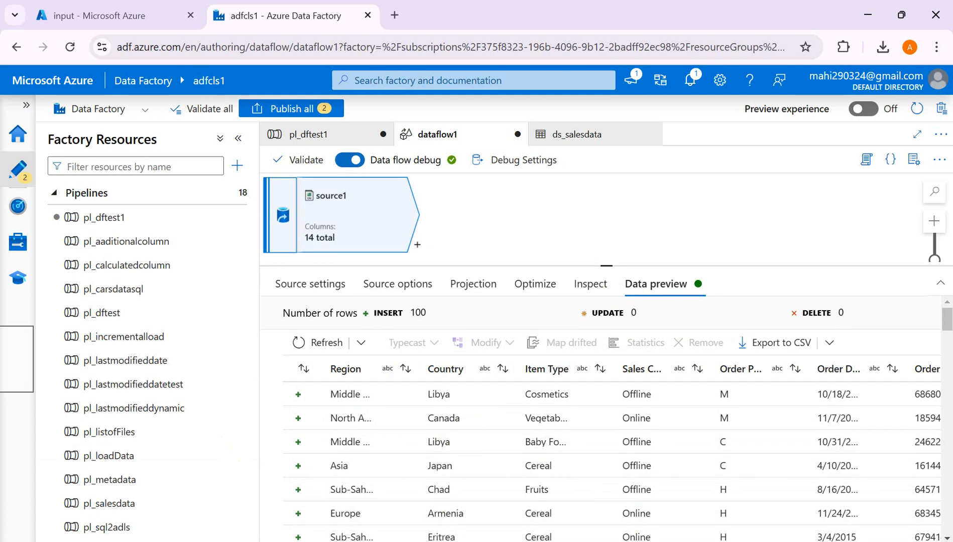
{"action": "scroll", "coordinate": [601, 451], "scroll_direction": "right", "scroll_amount": 12}
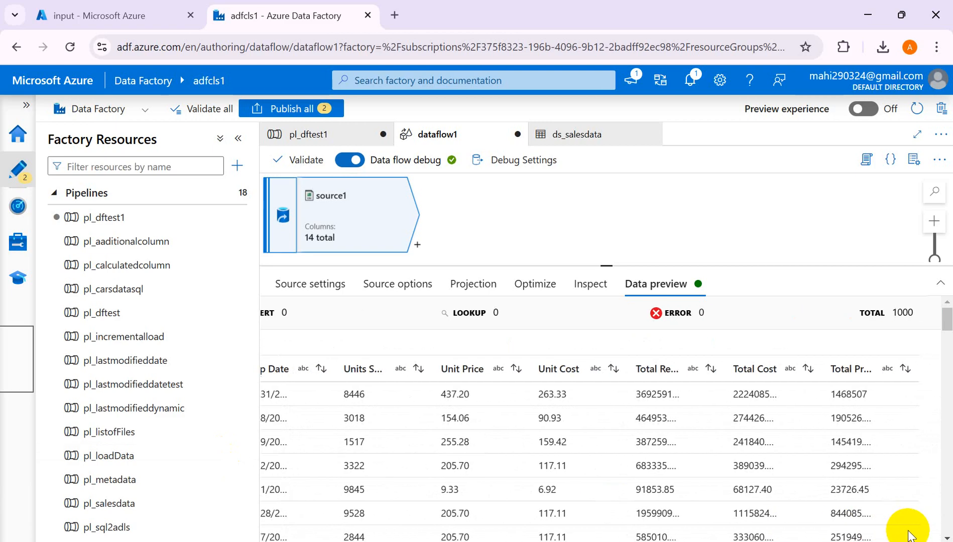
{"action": "scroll", "coordinate": [909, 532], "scroll_direction": "left", "scroll_amount": 12}
{"action": "mouse_move", "coordinate": [449, 442]}
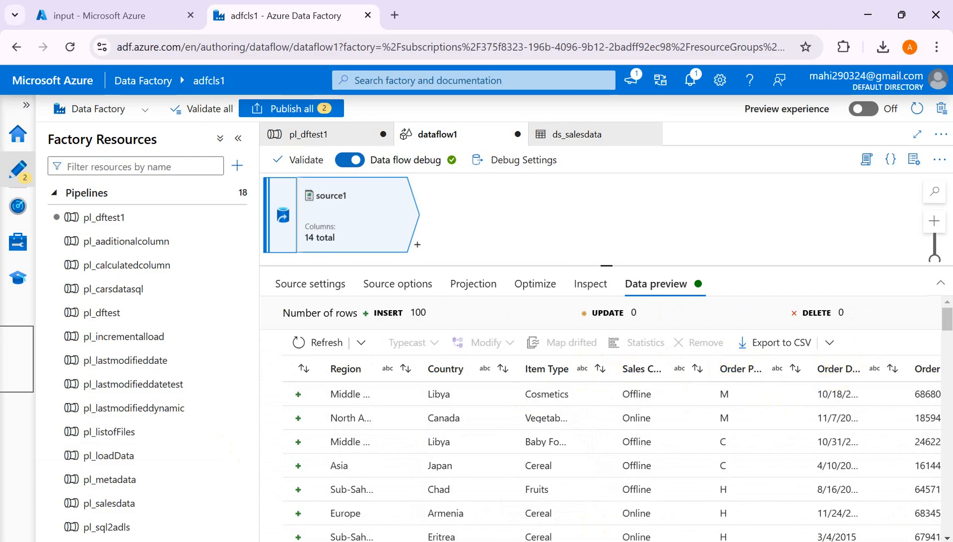
{"action": "scroll", "coordinate": [592, 532], "scroll_direction": "right", "scroll_amount": 5}
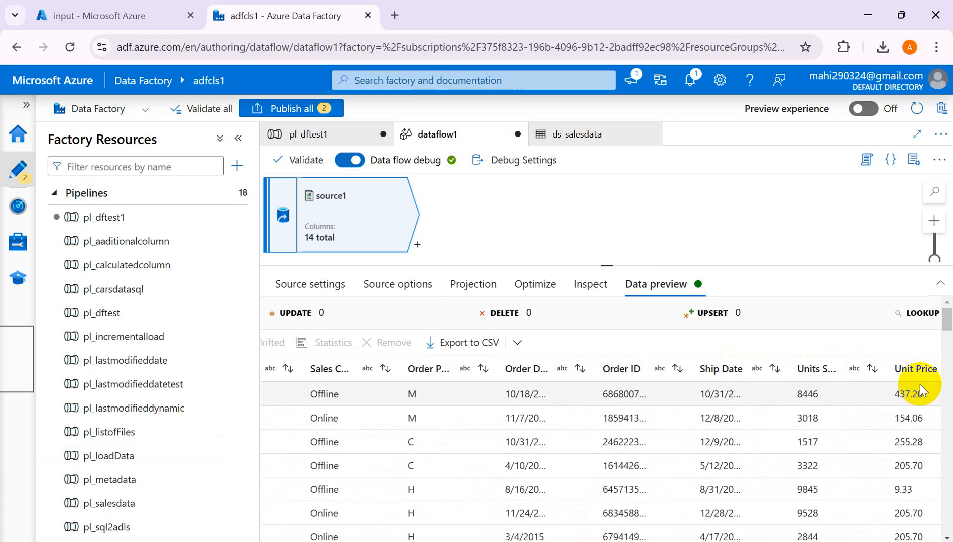
{"action": "scroll", "coordinate": [791, 532], "scroll_direction": "right", "scroll_amount": 4}
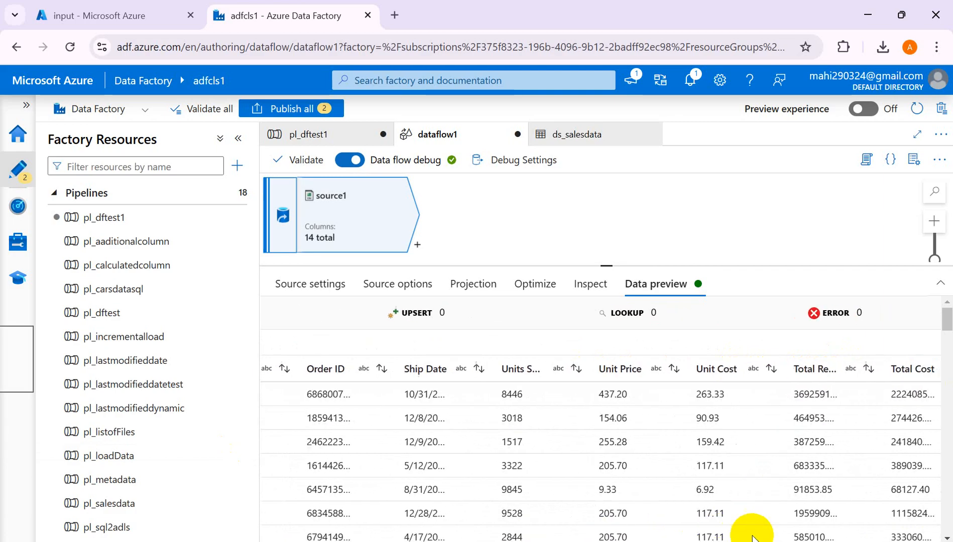
{"action": "left_click_drag", "start_coordinate": [801, 526], "coordinate": [841, 525]}
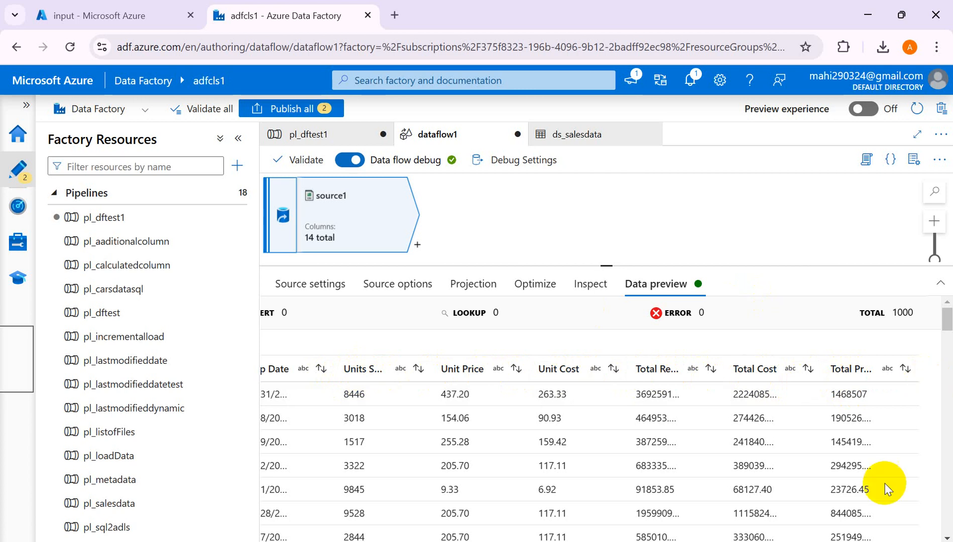
{"action": "scroll", "coordinate": [649, 532], "scroll_direction": "left", "scroll_amount": 10}
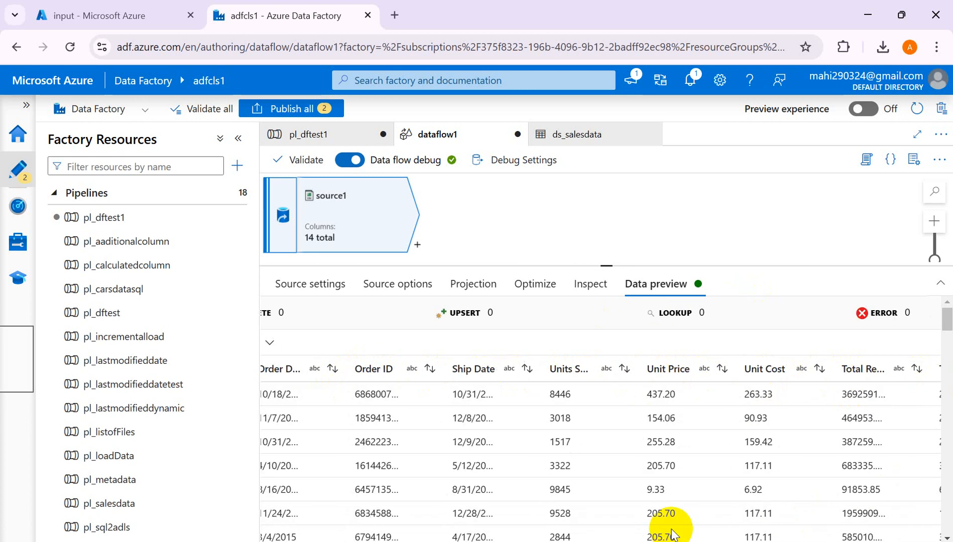
{"action": "scroll", "coordinate": [497, 478], "scroll_direction": "right", "scroll_amount": 10}
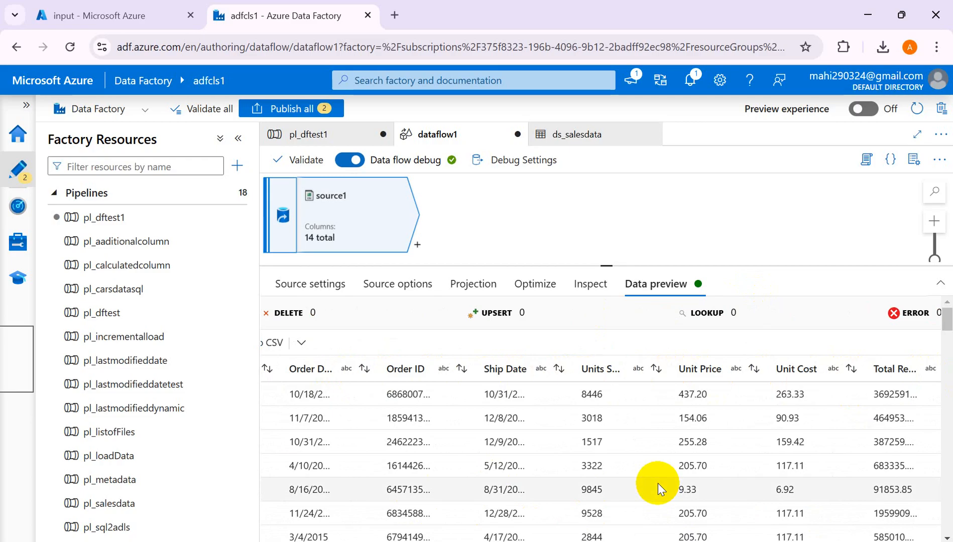
- Add an Aggregate transformation after source1
{"action": "left_click", "coordinate": [418, 245]}
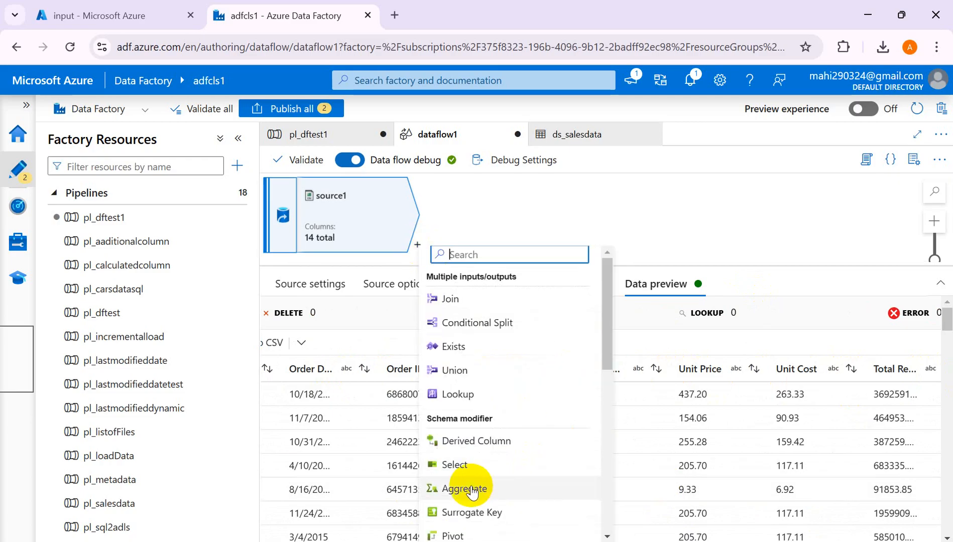
{"action": "left_click", "coordinate": [471, 490]}
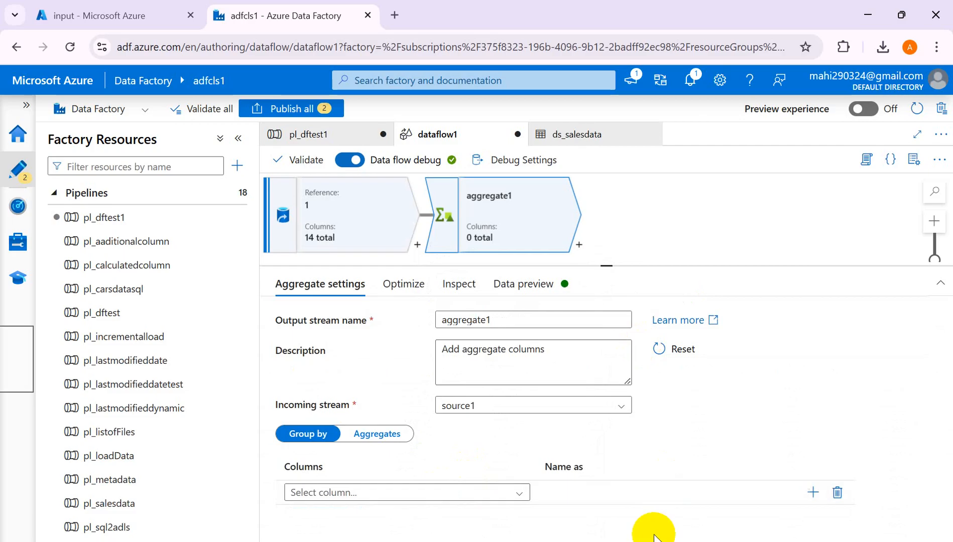
- Switch to the Book1 workbook in Excel and enter "Total Revenue" in F21 and "Sales Channel" in G23
{"action": "left_click", "coordinate": [712, 496]}
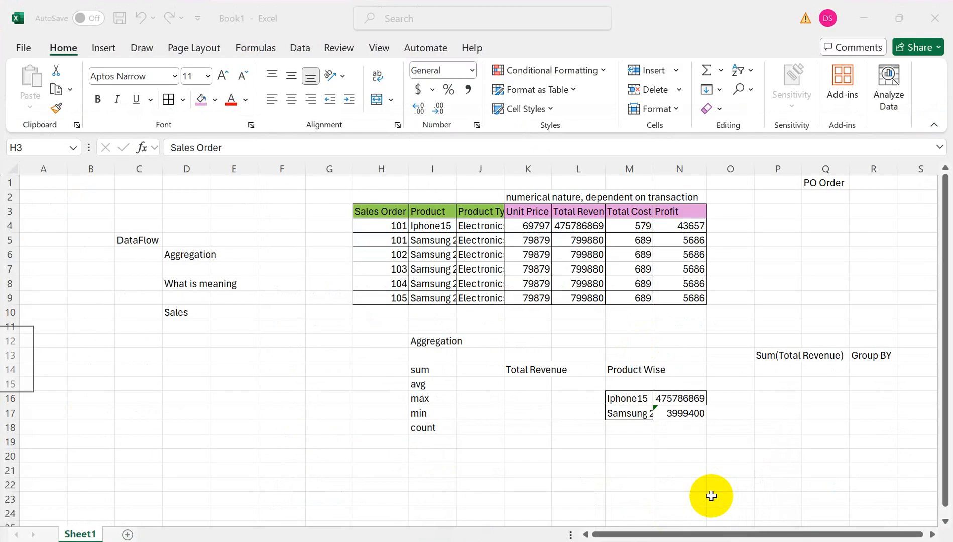
{"action": "left_click", "coordinate": [272, 467]}
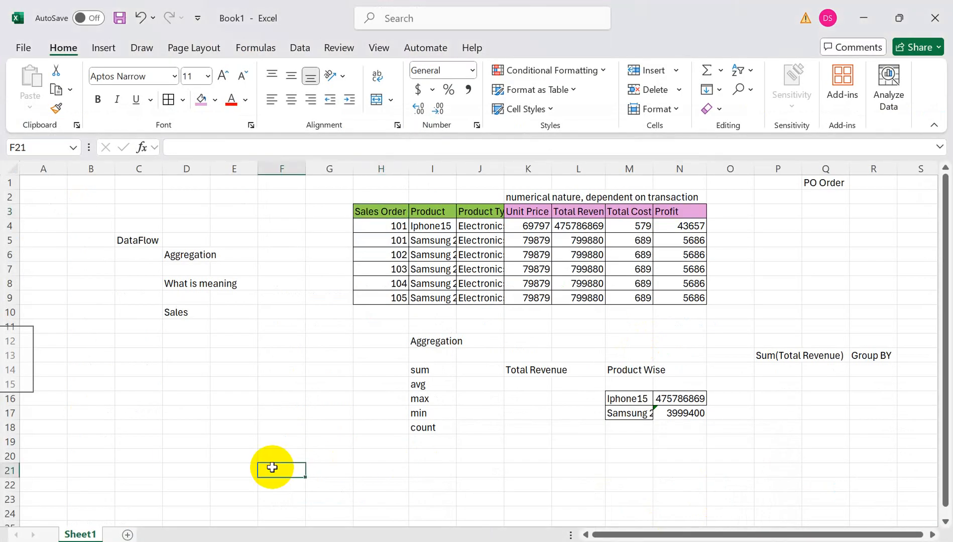
{"action": "type", "text": "Total"}
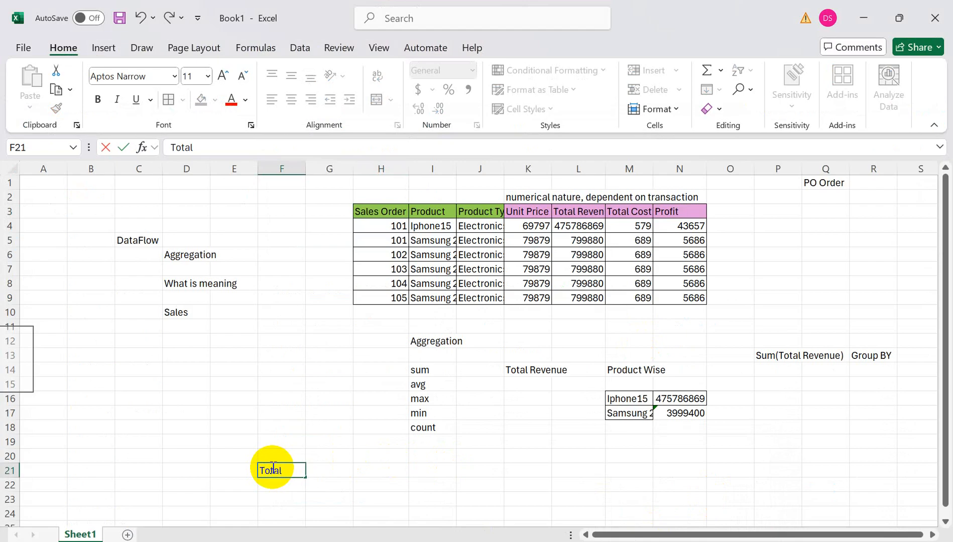
{"action": "type", "text": " Revenue"}
{"action": "left_click", "coordinate": [308, 497]}
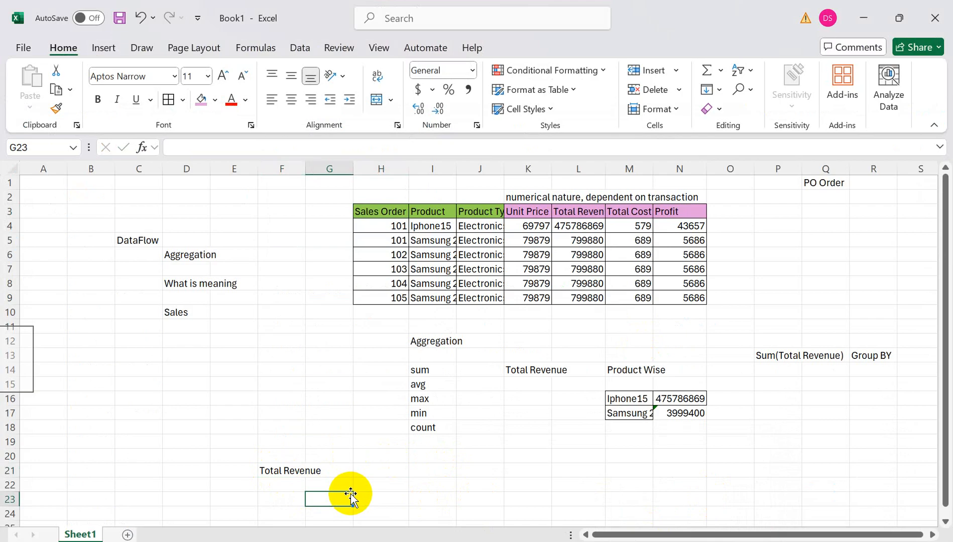
{"action": "type", "text": "Sales Channel"}
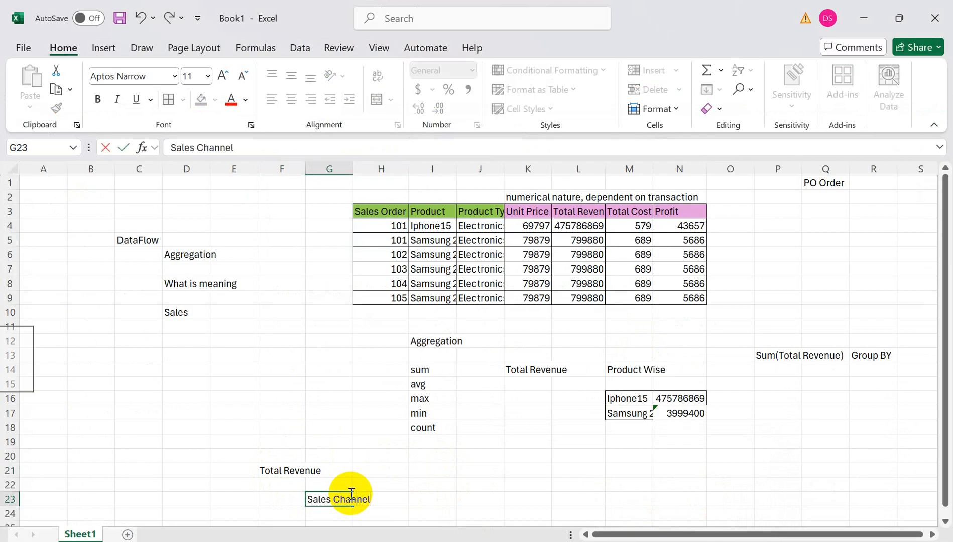
- Return to Azure Data Factory and open the options for adding an entry to the Aggregates of aggregate1
{"action": "key", "text": "alt+Tab"}
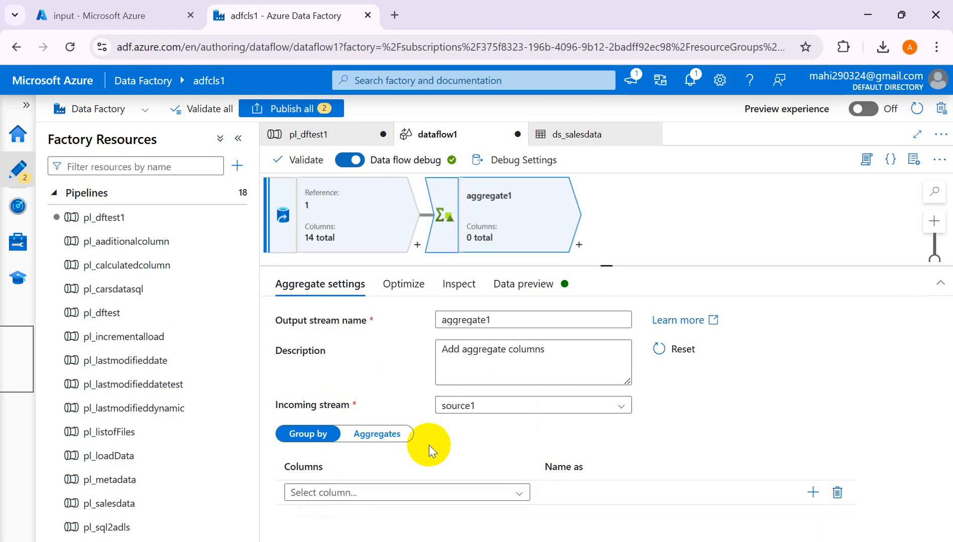
{"action": "left_click", "coordinate": [375, 436]}
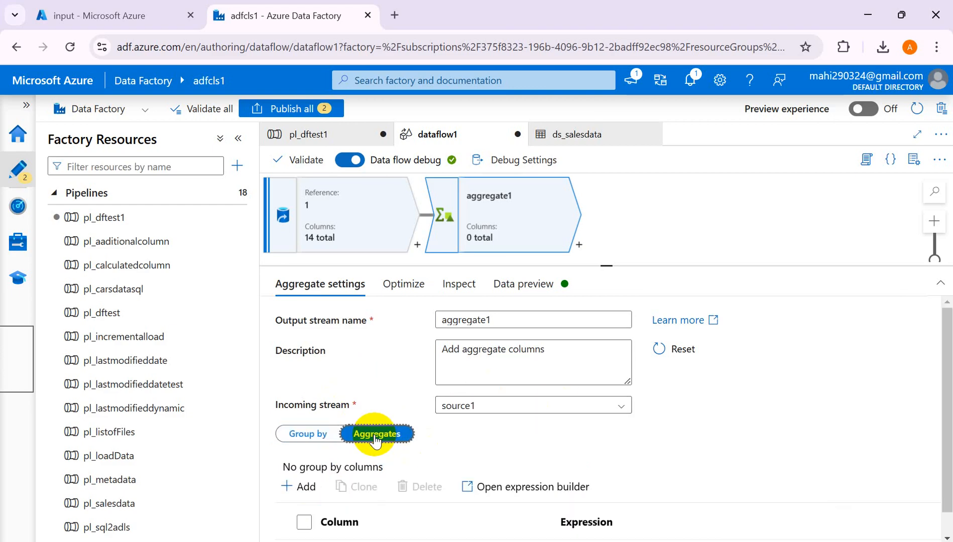
{"action": "left_click_drag", "start_coordinate": [947, 435], "coordinate": [938, 530]}
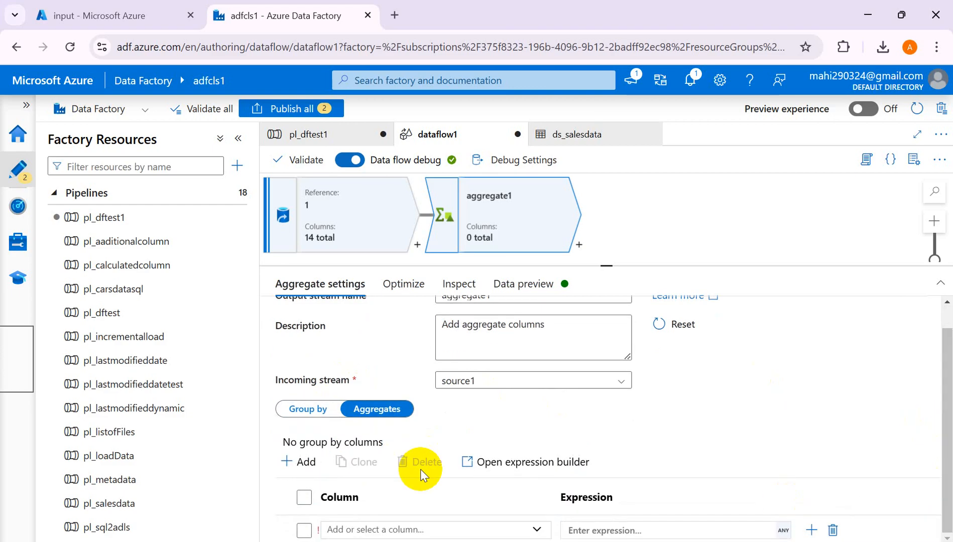
{"action": "left_click", "coordinate": [302, 462]}
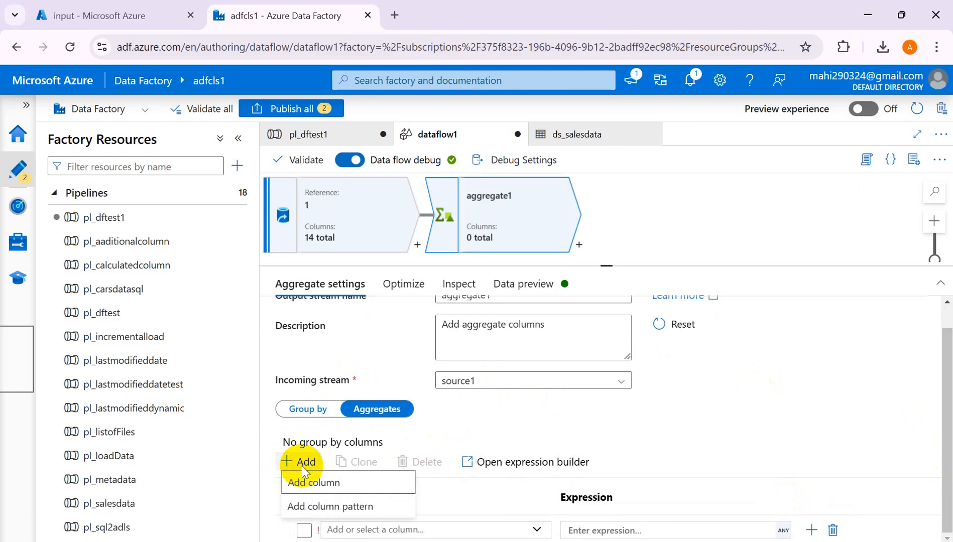
- Name the new aggregate column in aggregate1 Total Revenue
{"action": "left_click", "coordinate": [437, 530]}
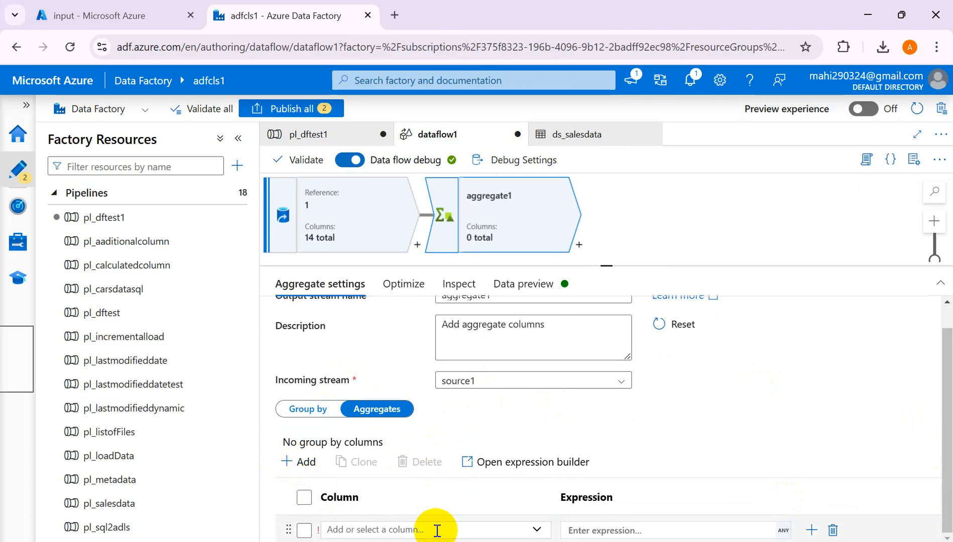
{"action": "left_click", "coordinate": [437, 530]}
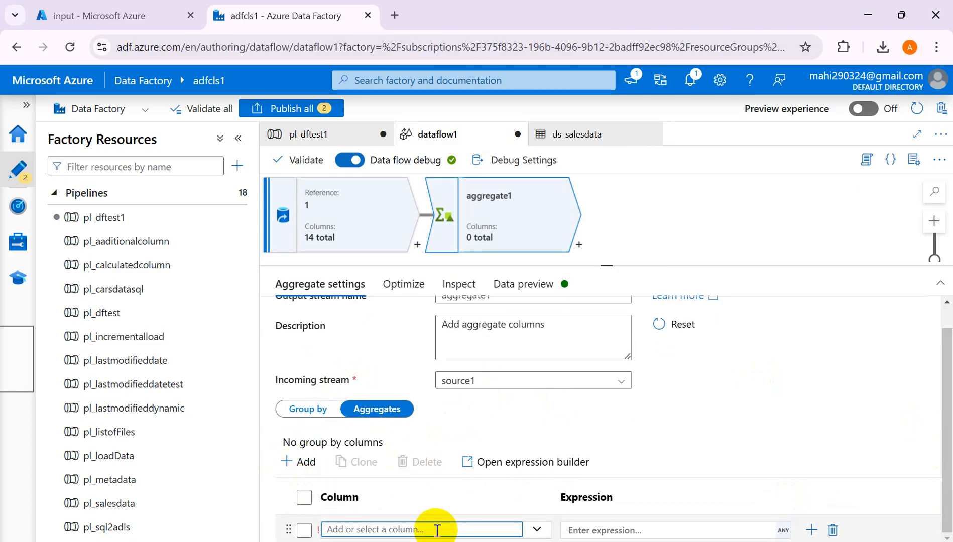
{"action": "type", "text": "T"}
{"action": "type", "text": "otal Revenue"}
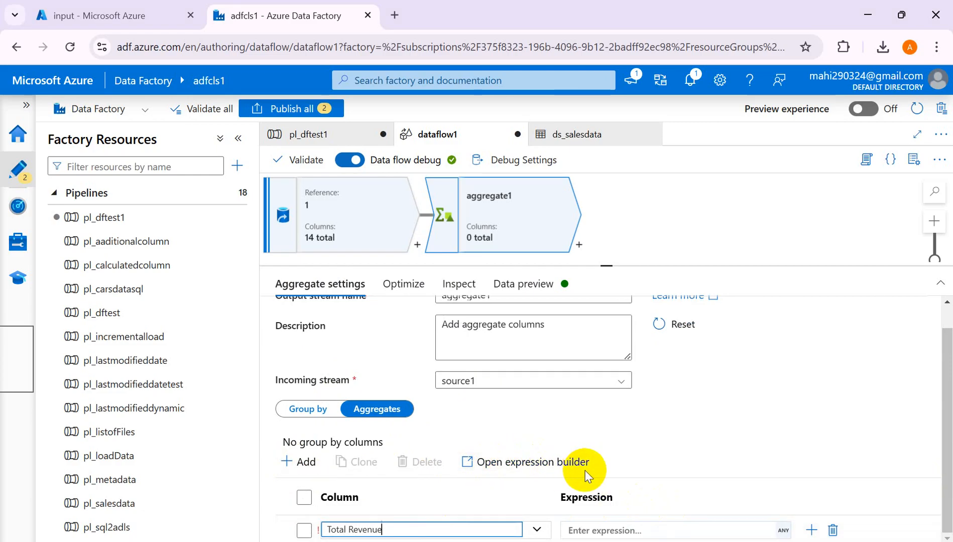
- Open the expression builder for the Total Revenue column and enter a sum function containing the toDecimal function
{"action": "left_click", "coordinate": [605, 529]}
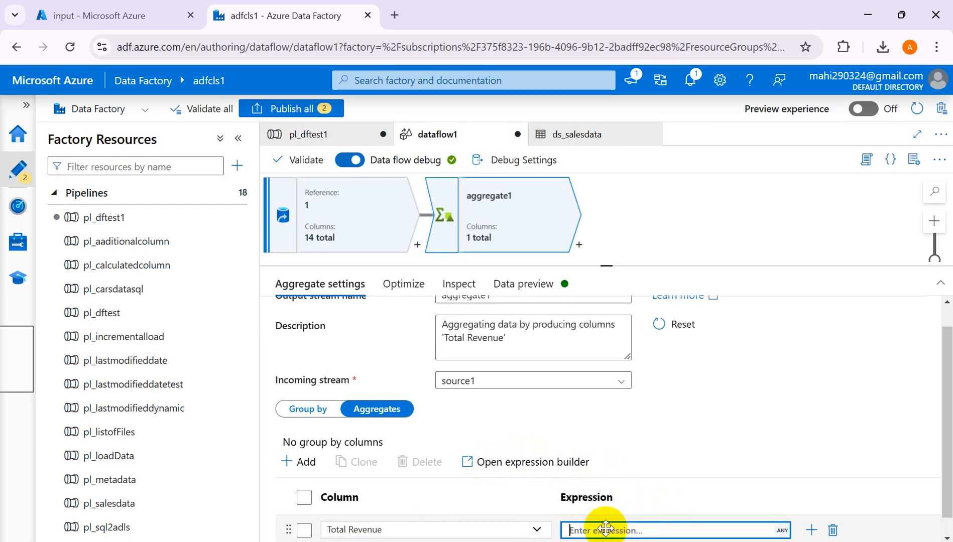
{"action": "left_click", "coordinate": [538, 462]}
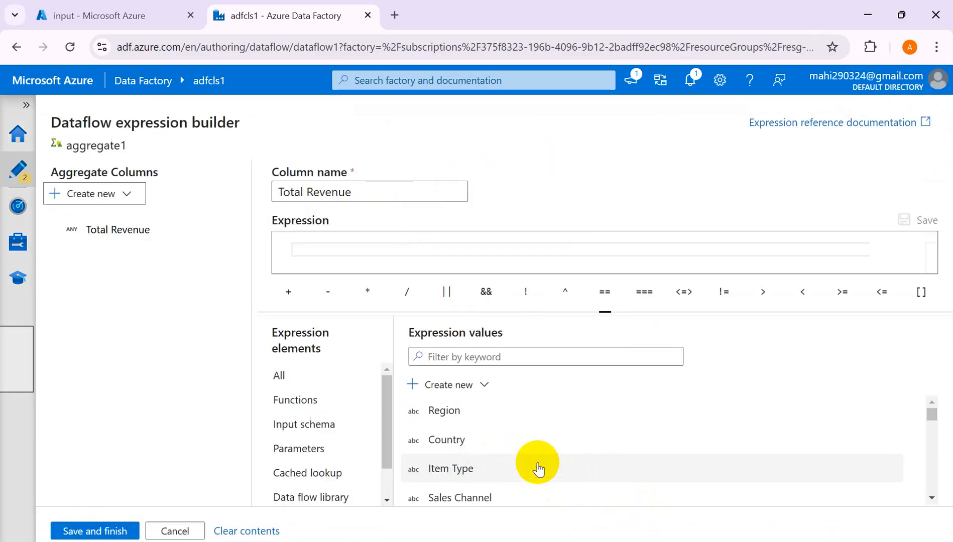
{"action": "left_click", "coordinate": [328, 248]}
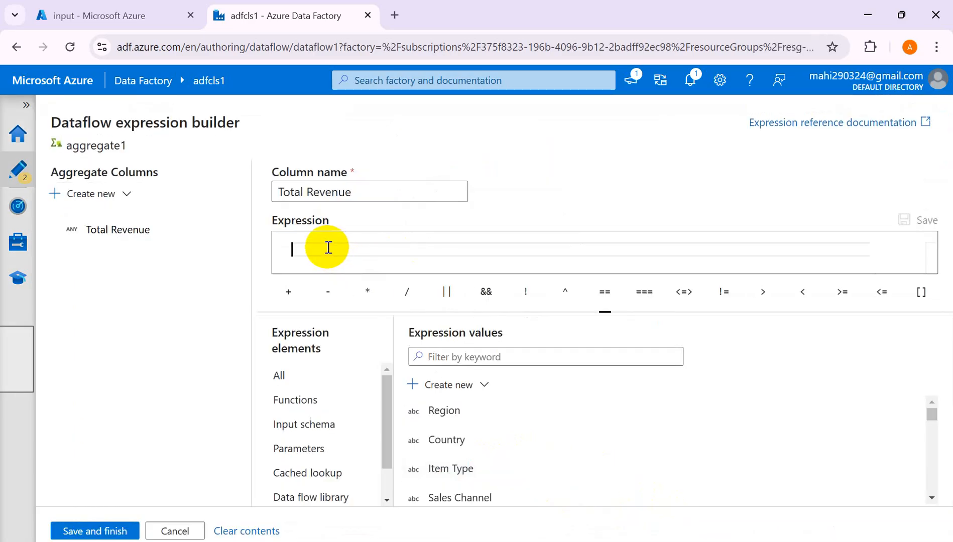
{"action": "type", "text": "sum("}
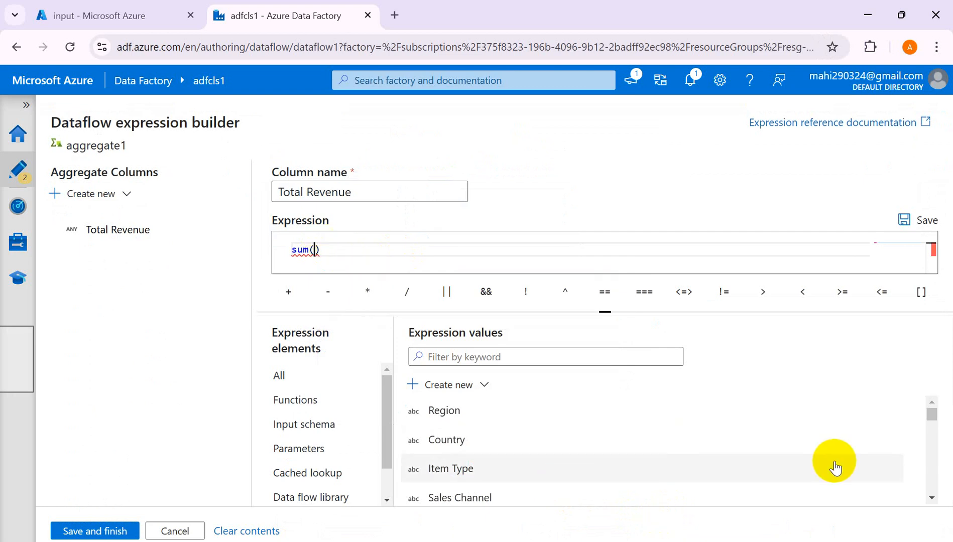
{"action": "left_click", "coordinate": [931, 498]}
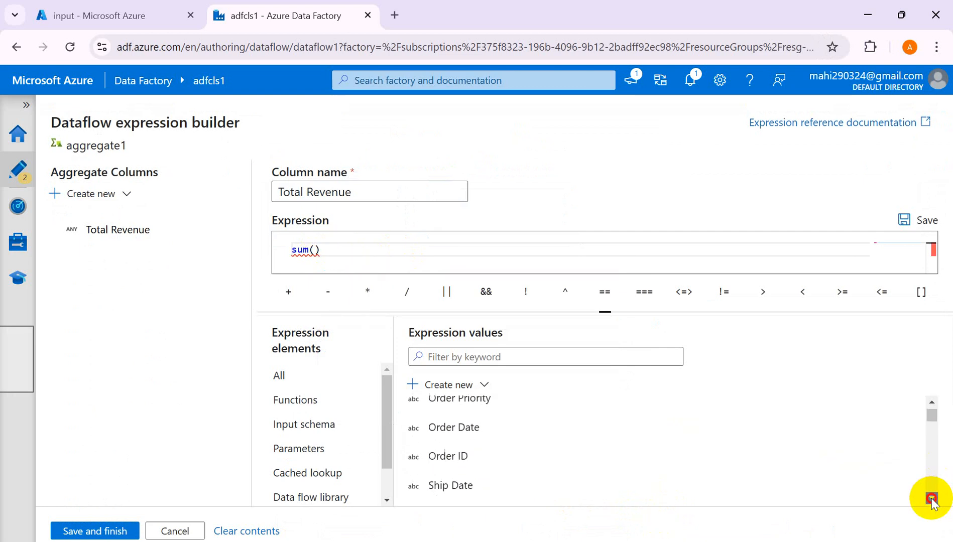
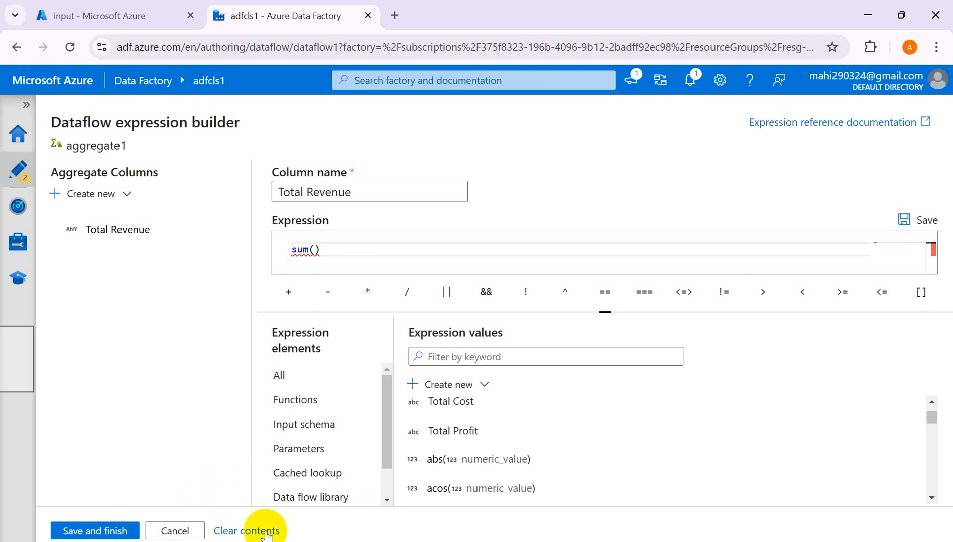
{"action": "left_click", "coordinate": [315, 252]}
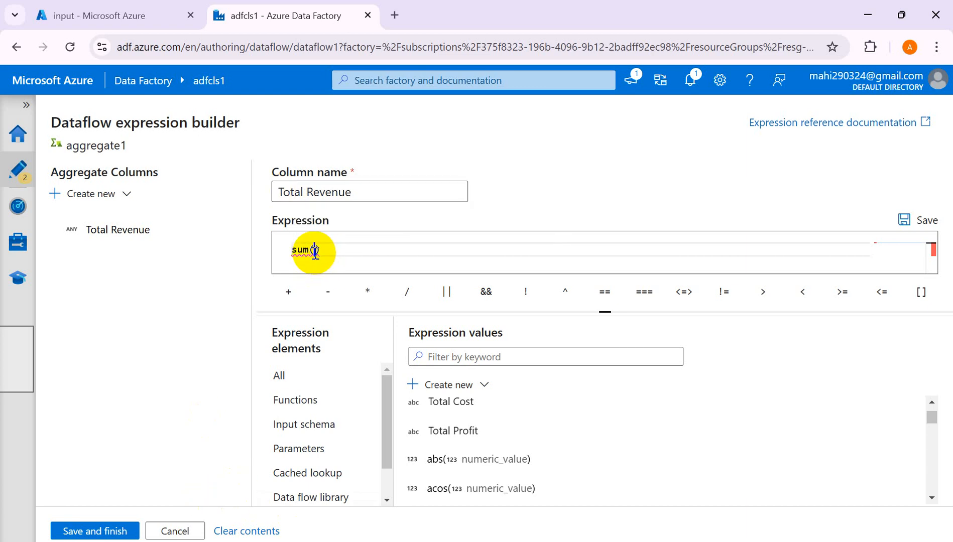
{"action": "type", "text": "to"}
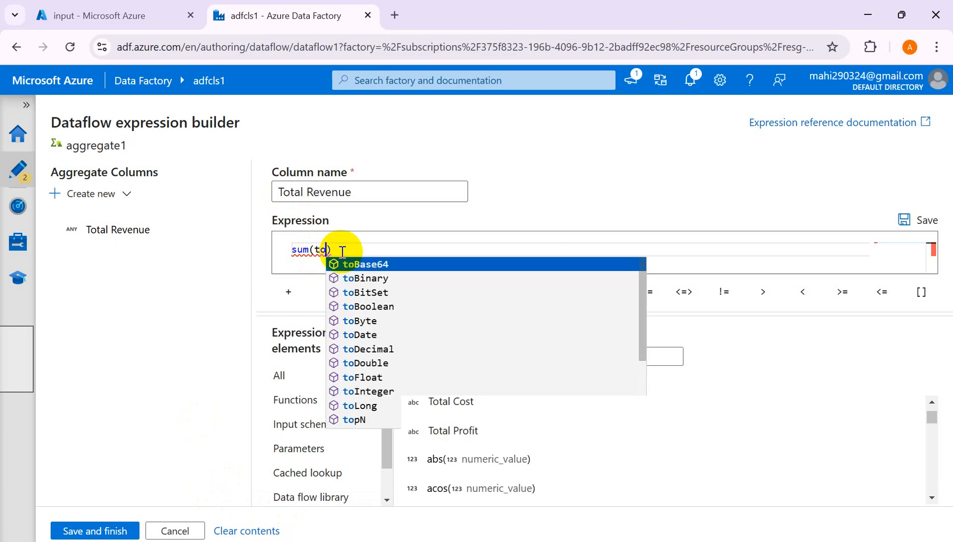
{"action": "type", "text": "d"}
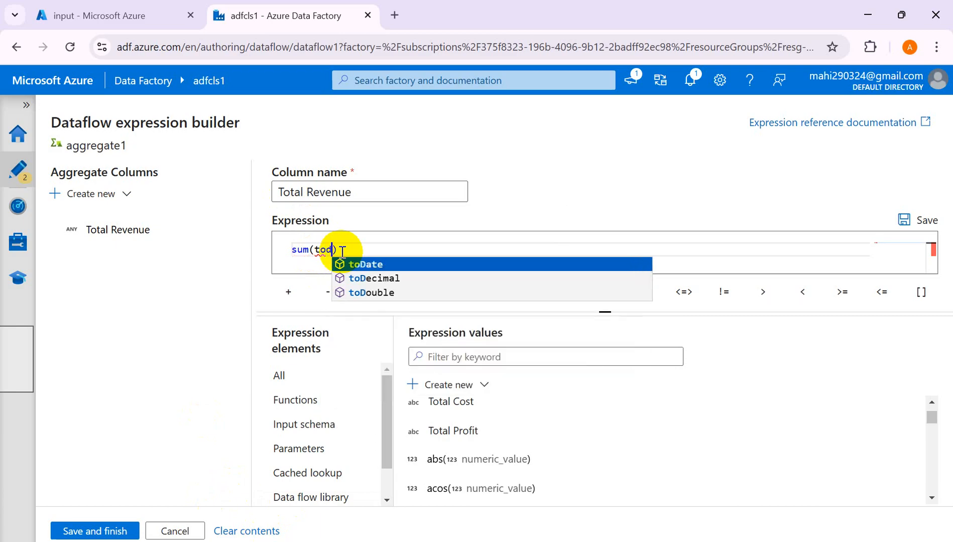
{"action": "left_click", "coordinate": [387, 279]}
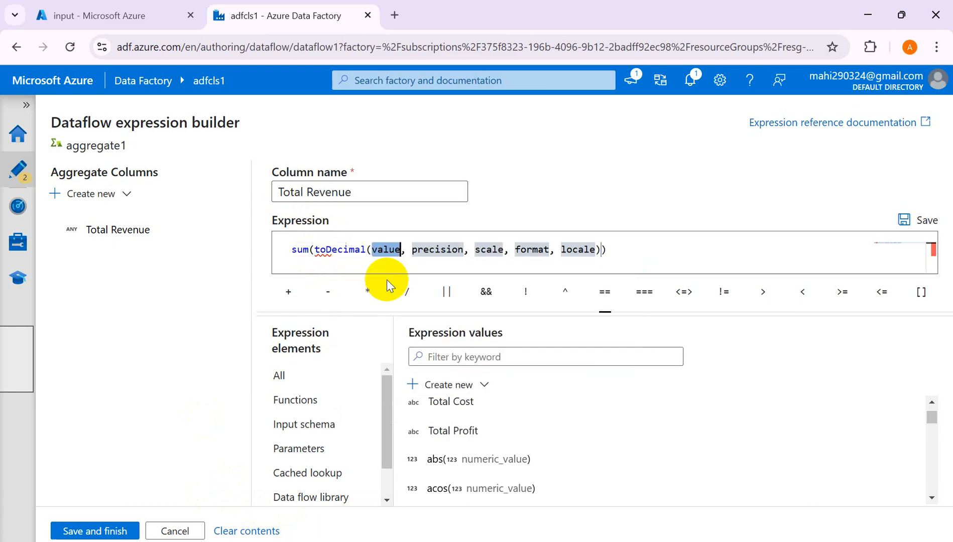
- Delete all placeholder arguments inside toDecimal, leaving the expression as sum(toDecimal())
{"action": "left_click", "coordinate": [595, 250]}
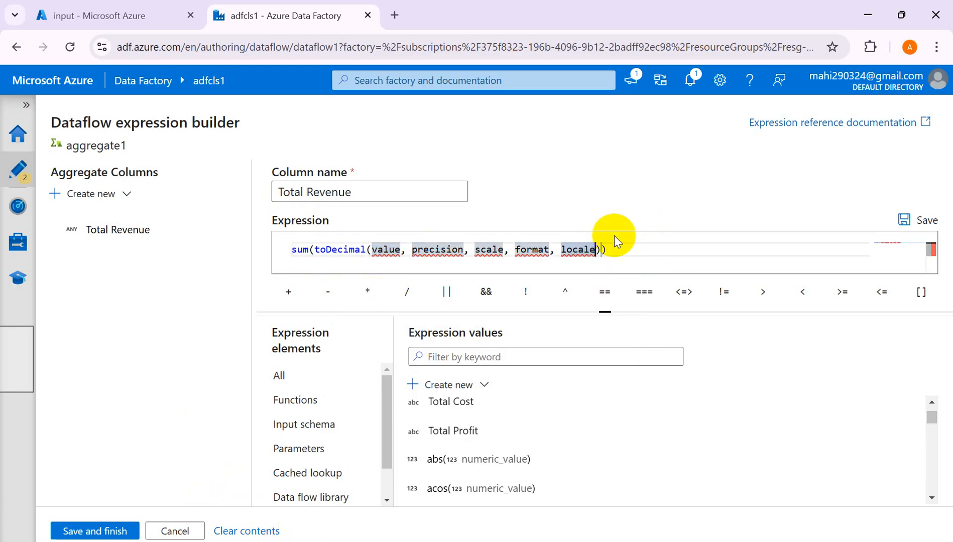
{"action": "key", "text": "Left"}
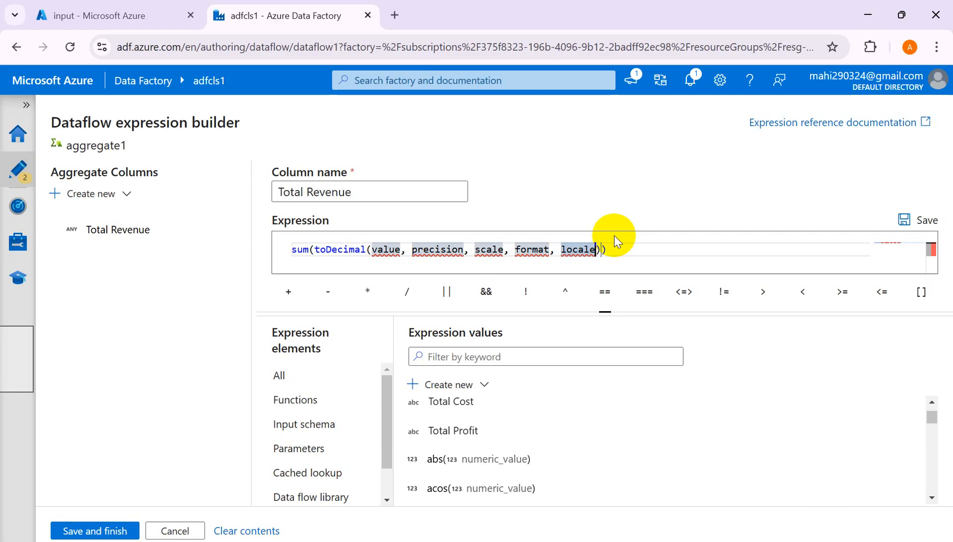
{"action": "key", "text": "BackSpace"}
{"action": "key", "text": "BackSpace"}
{"action": "key", "text": "BackSpace"}
{"action": "key", "text": "BackSpace"}
{"action": "key", "text": "BackSpace"}
{"action": "key", "text": "BackSpace"}
{"action": "key", "text": "BackSpace"}
{"action": "key", "text": "BackSpace"}
{"action": "key", "text": "BackSpace"}
{"action": "key", "text": "BackSpace"}
{"action": "key", "text": "BackSpace"}
{"action": "key", "text": "BackSpace"}
{"action": "key", "text": "BackSpace"}
{"action": "key", "text": "BackSpace"}
{"action": "key", "text": "BackSpace"}
{"action": "key", "text": "BackSpace"}
{"action": "key", "text": "BackSpace"}
{"action": "key", "text": "BackSpace"}
{"action": "key", "text": "BackSpace"}
{"action": "key", "text": "BackSpace"}
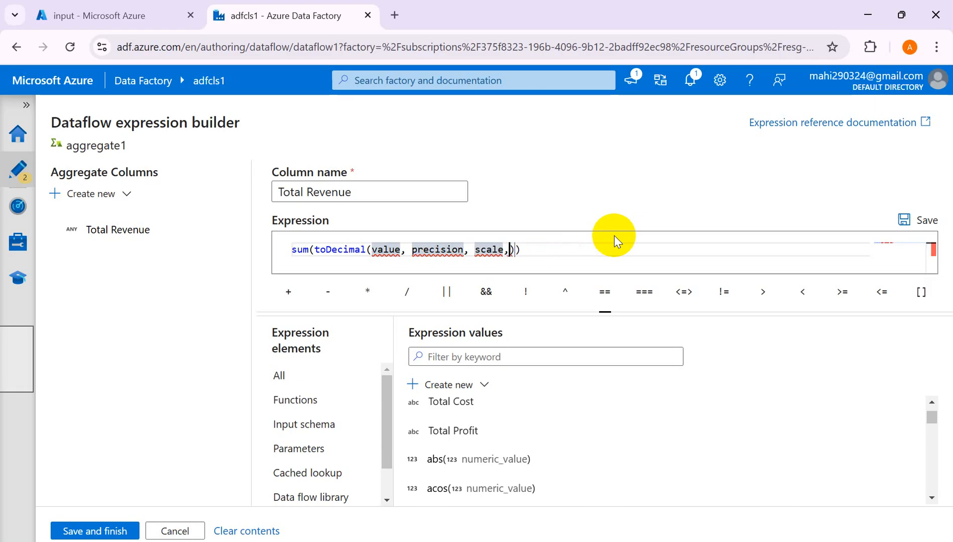
{"action": "key", "text": "BackSpace"}
{"action": "key", "text": "BackSpace"}
{"action": "key", "text": "BackSpace"}
{"action": "key", "text": "BackSpace"}
{"action": "key", "text": "BackSpace"}
{"action": "key", "text": "BackSpace"}
{"action": "key", "text": "BackSpace"}
{"action": "key", "text": "BackSpace"}
{"action": "key", "text": "BackSpace"}
{"action": "key", "text": "BackSpace"}
{"action": "key", "text": "BackSpace"}
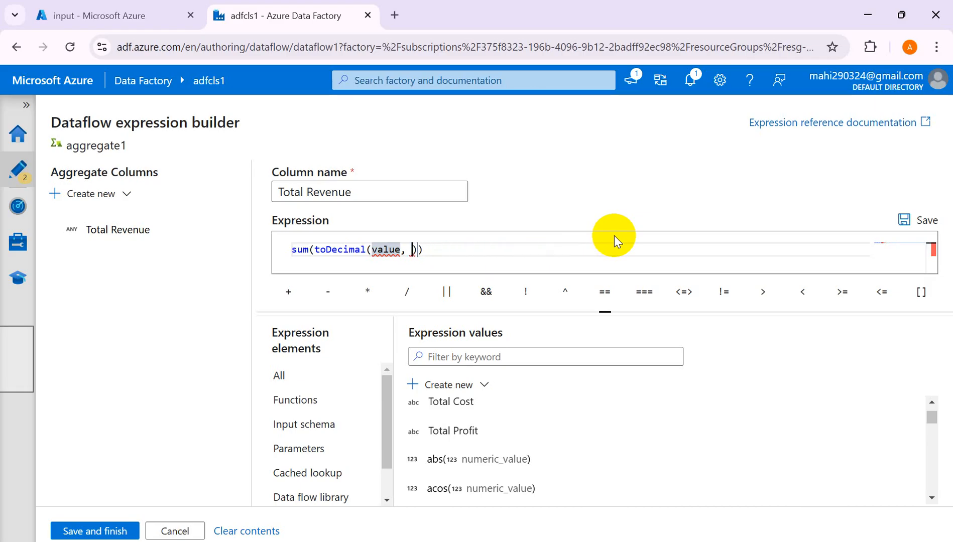
{"action": "key", "text": "BackSpace"}
{"action": "key", "text": "BackSpace"}
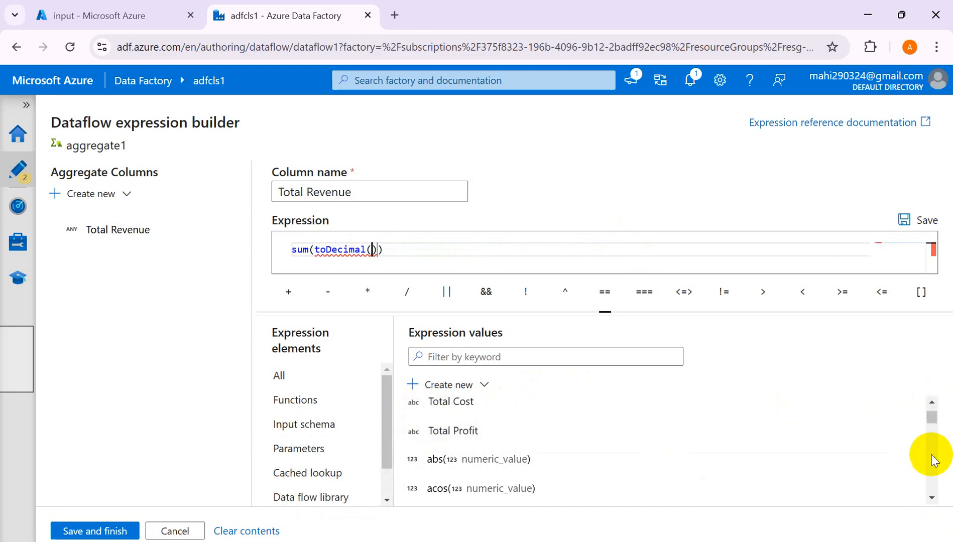
- Insert the Total Revenue input column as the toDecimal argument, making the expression sum(toDecimal({Total Revenue}))
{"action": "left_click", "coordinate": [932, 499]}
{"action": "left_click", "coordinate": [931, 498]}
{"action": "left_click", "coordinate": [931, 499]}
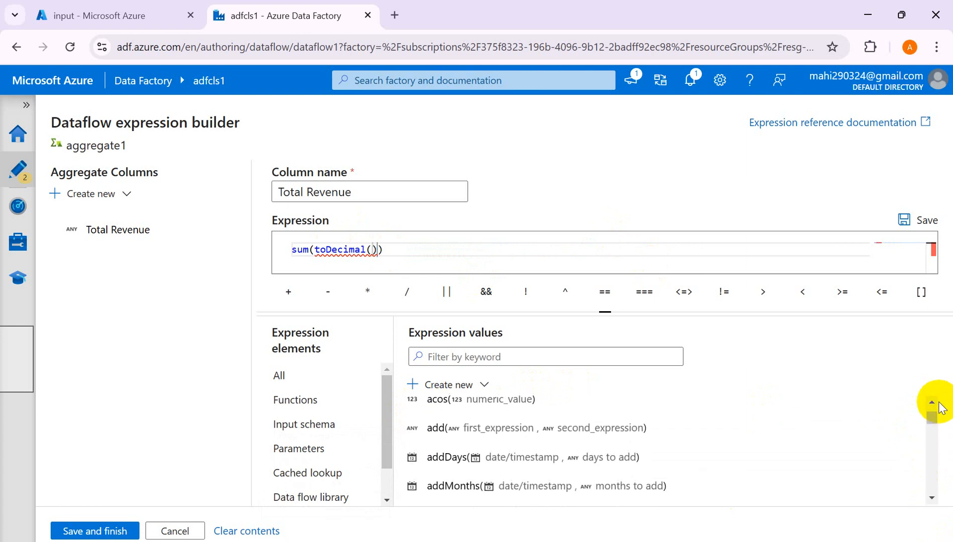
{"action": "left_click", "coordinate": [931, 402]}
{"action": "left_click", "coordinate": [932, 402]}
{"action": "left_click", "coordinate": [931, 402]}
{"action": "left_click", "coordinate": [932, 402]}
{"action": "left_click", "coordinate": [932, 402]}
{"action": "left_click", "coordinate": [931, 402]}
{"action": "left_click", "coordinate": [932, 402]}
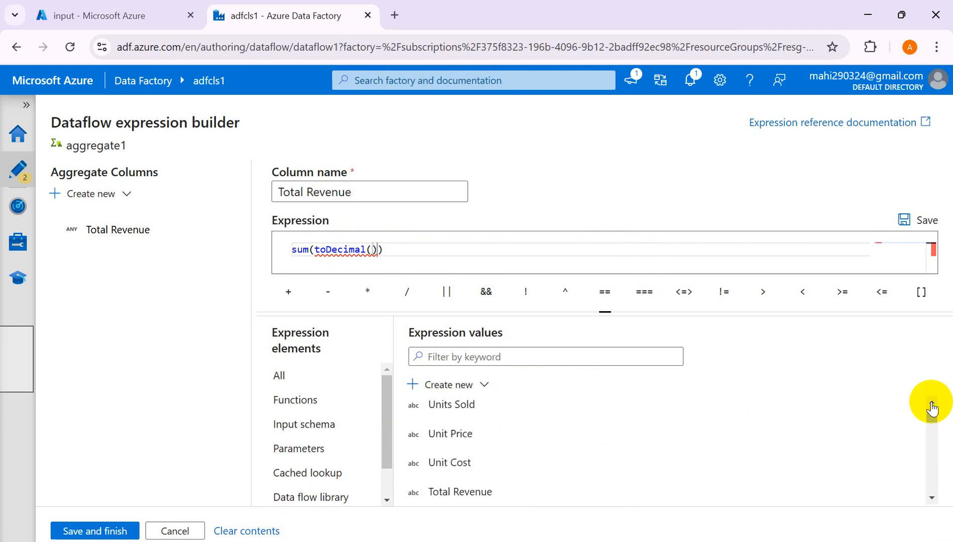
{"action": "left_click", "coordinate": [453, 494]}
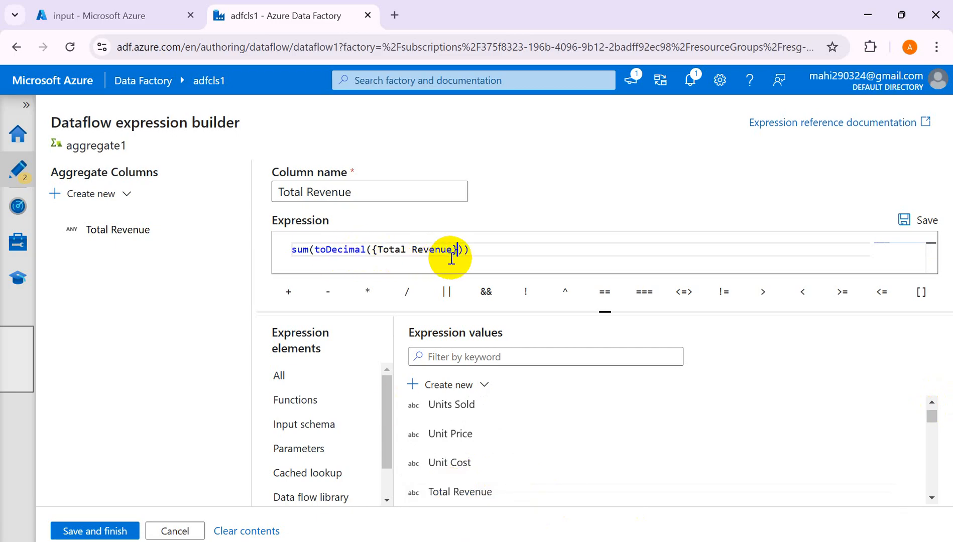
{"action": "mouse_move", "coordinate": [336, 253]}
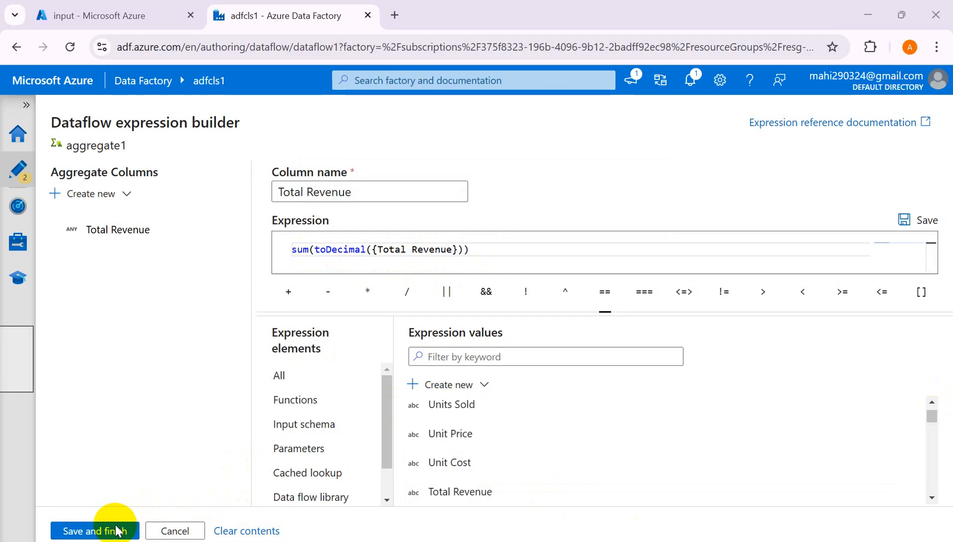
- Switch to the Excel workbook and sum the total revenue values in L10 with =SUM(L4:L9)
{"action": "key", "text": "alt+Tab"}
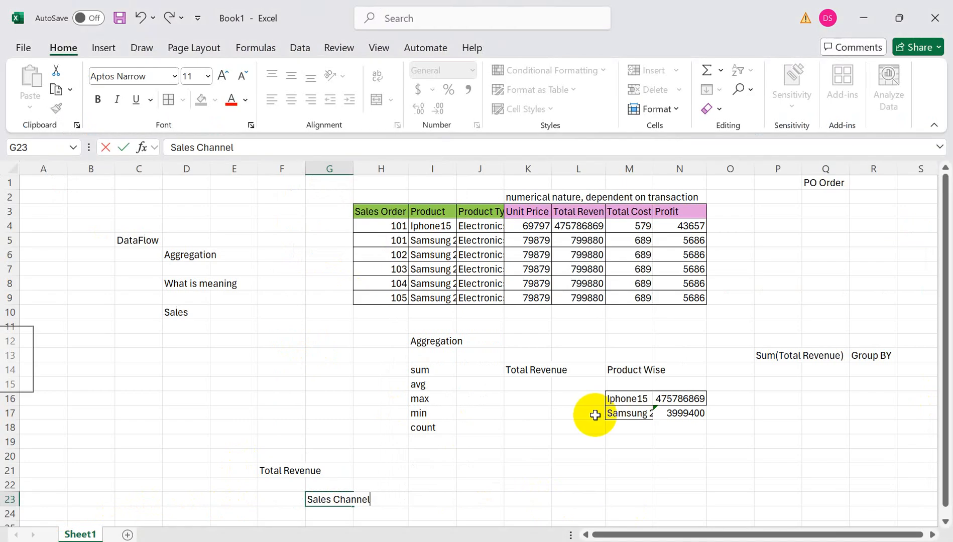
{"action": "left_click", "coordinate": [569, 311]}
{"action": "type", "text": "=su"}
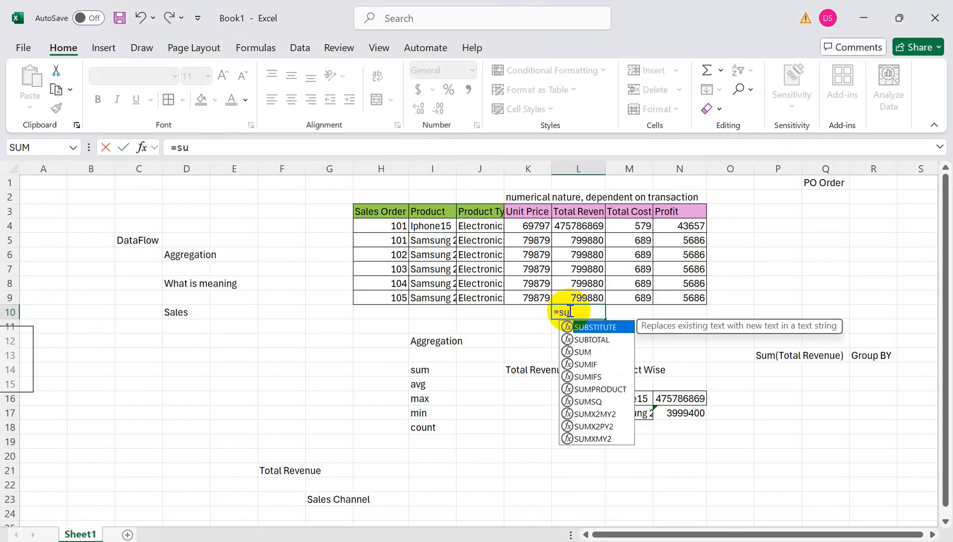
{"action": "type", "text": "m("}
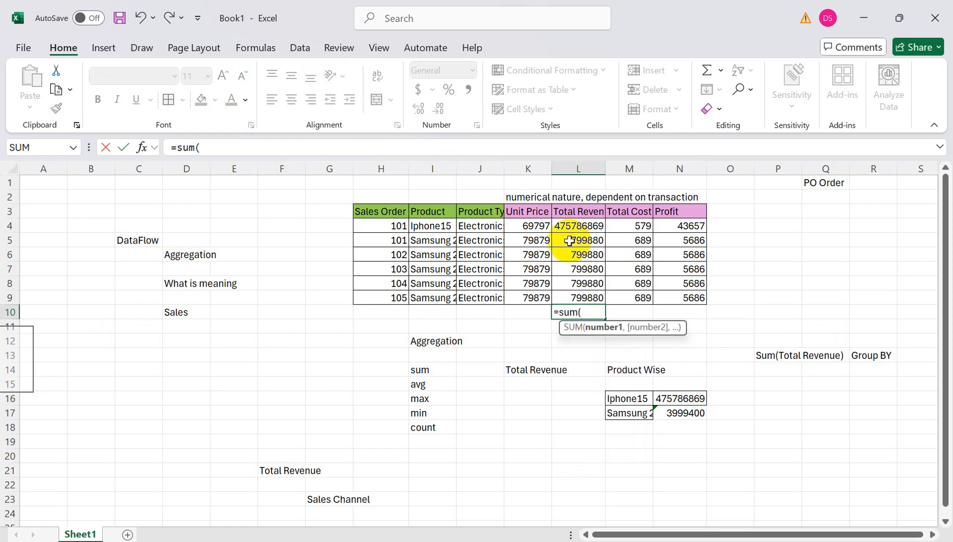
{"action": "left_click_drag", "start_coordinate": [577, 226], "coordinate": [574, 298]}
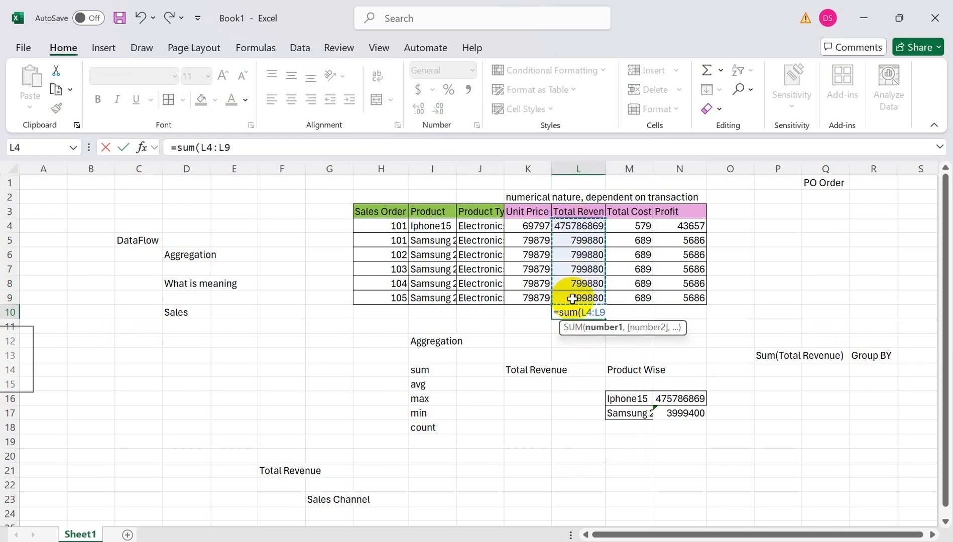
{"action": "key", "text": "Return"}
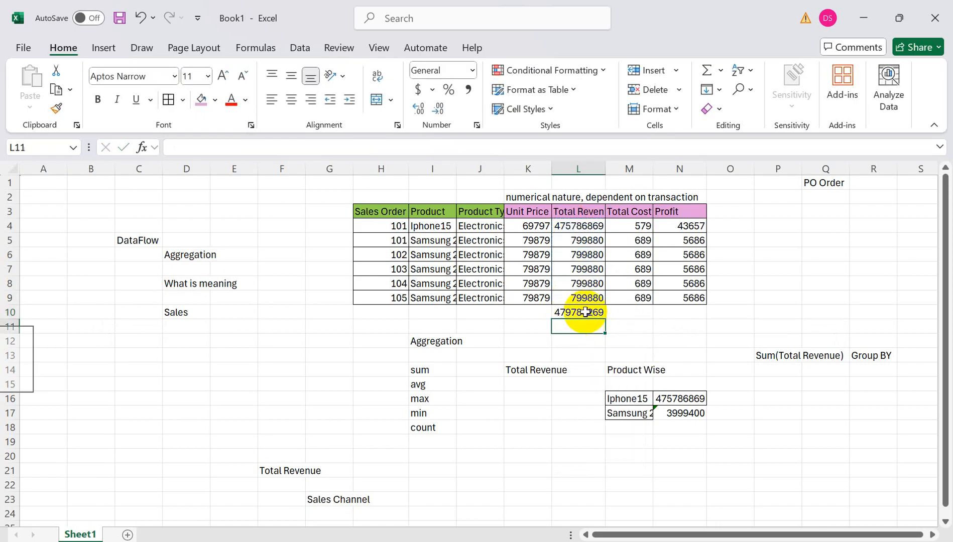
{"action": "left_click", "coordinate": [584, 311]}
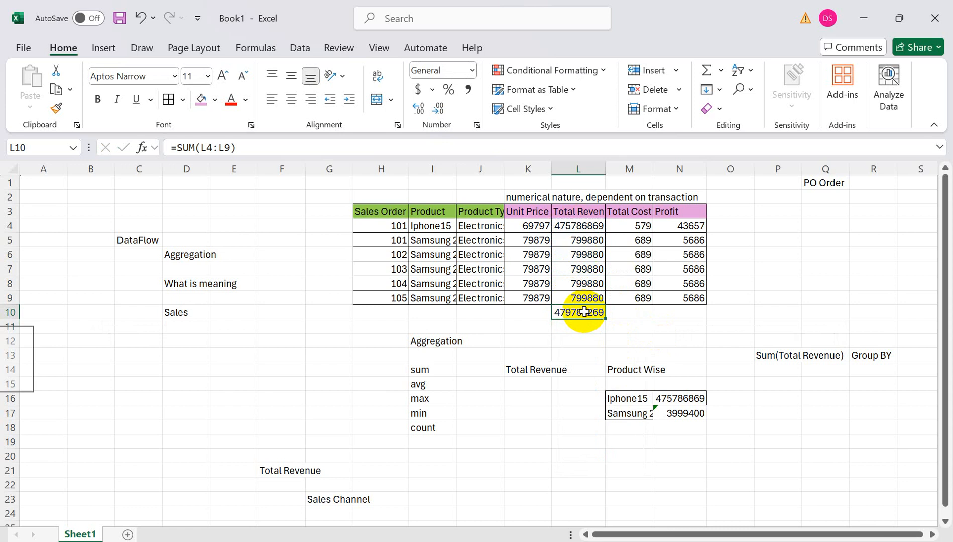
- Switch back to Azure Data Factory, save the Total Revenue expression and close the expression builder
{"action": "key", "text": "alt+Tab"}
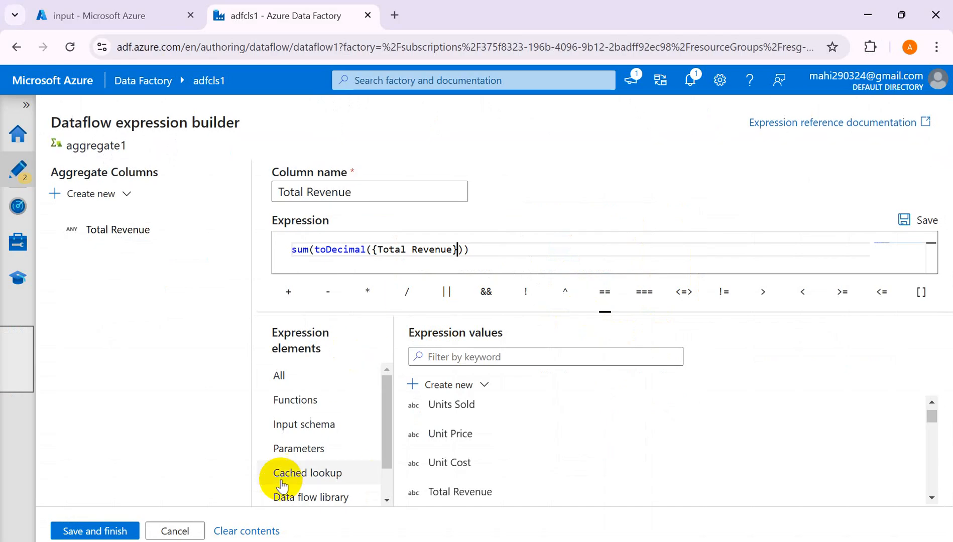
{"action": "left_click", "coordinate": [104, 532]}
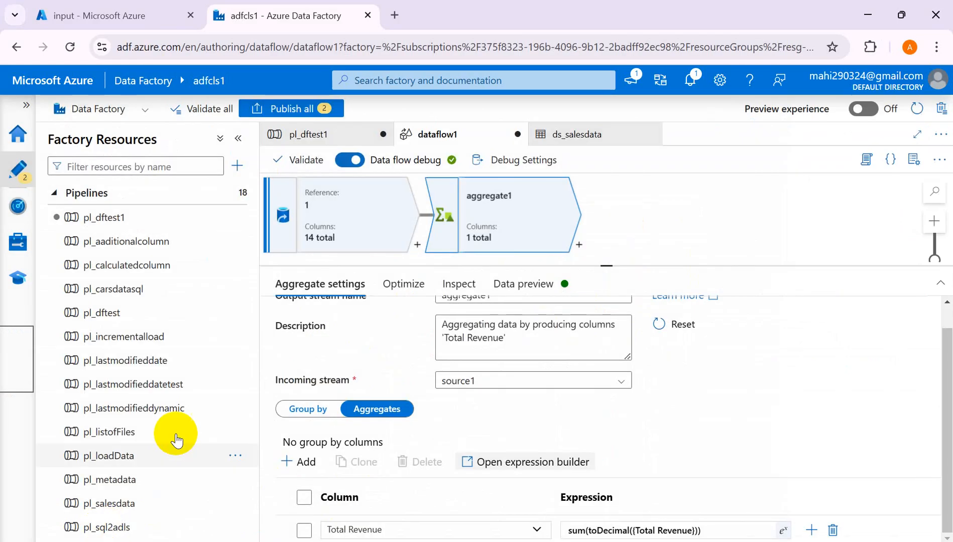
- Set Sales Channel as the group-by column of the aggregate1 transformation
{"action": "left_click", "coordinate": [317, 413]}
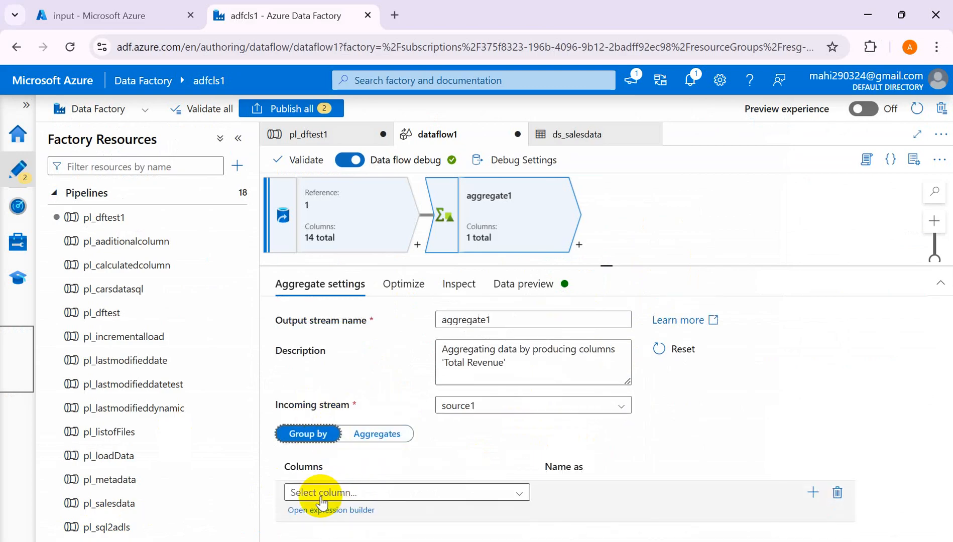
{"action": "left_click", "coordinate": [521, 497]}
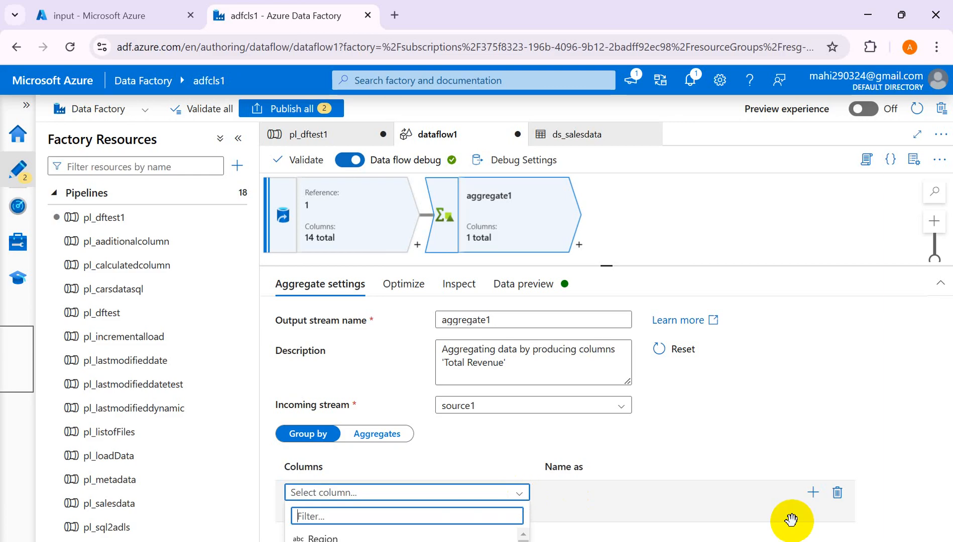
{"action": "left_click", "coordinate": [937, 284]}
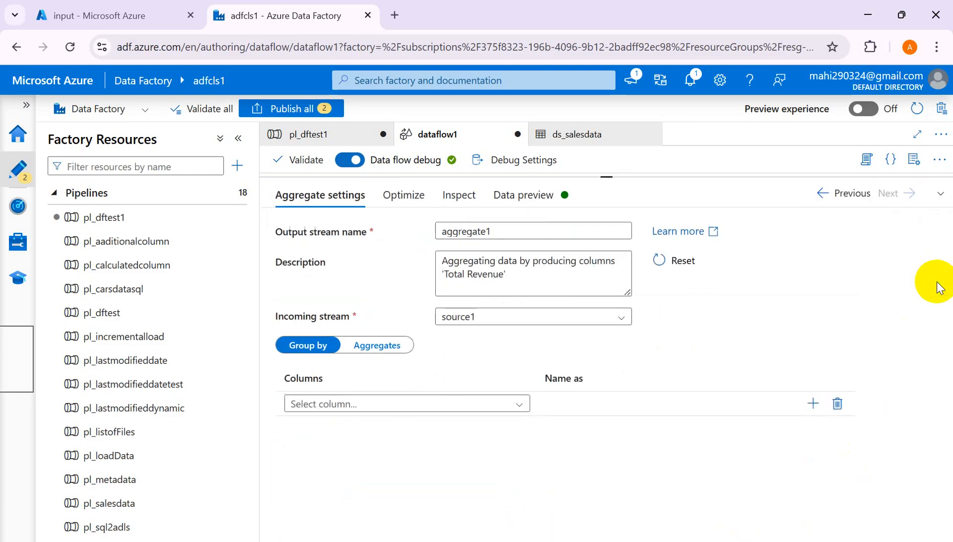
{"action": "left_click", "coordinate": [517, 404]}
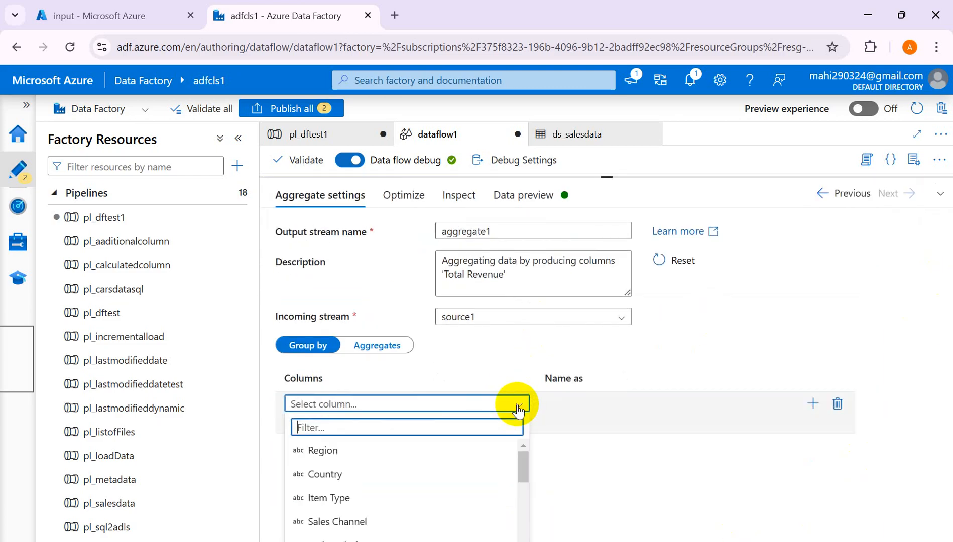
{"action": "mouse_move", "coordinate": [521, 472]}
{"action": "left_mouse_down"}
{"action": "mouse_move", "coordinate": [515, 531]}
{"action": "mouse_move", "coordinate": [527, 472]}
{"action": "mouse_move", "coordinate": [523, 483]}
{"action": "left_mouse_up"}
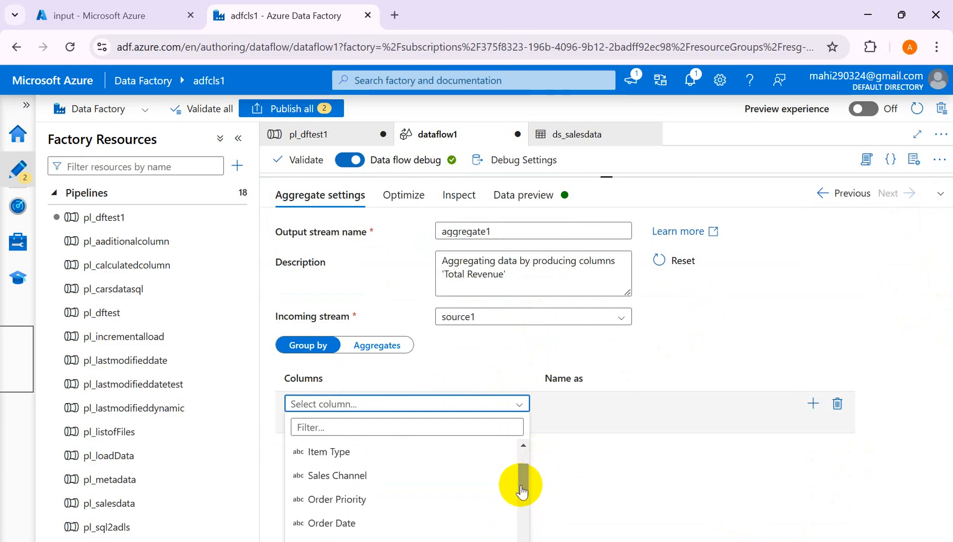
{"action": "left_click", "coordinate": [328, 477]}
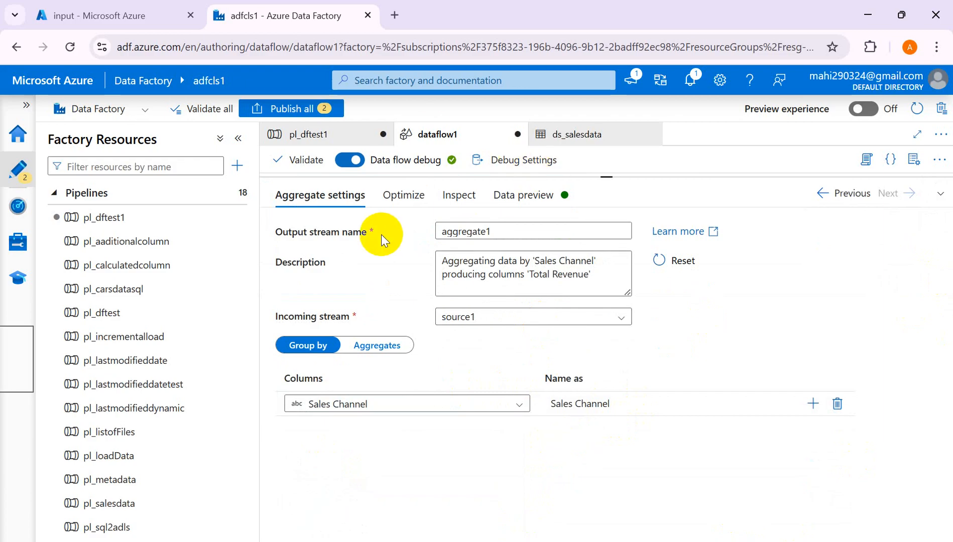
{"action": "left_click", "coordinate": [940, 201]}
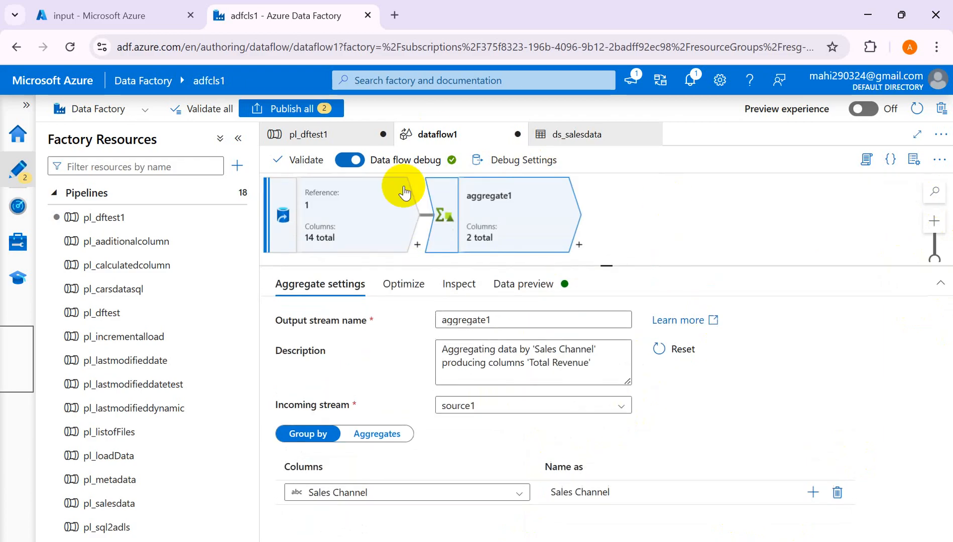
- Check the source1 data preview, then switch to the 1000 Sales Records (3) workbook in Excel and set the Region filter to include all regions
{"action": "left_click", "coordinate": [351, 208]}
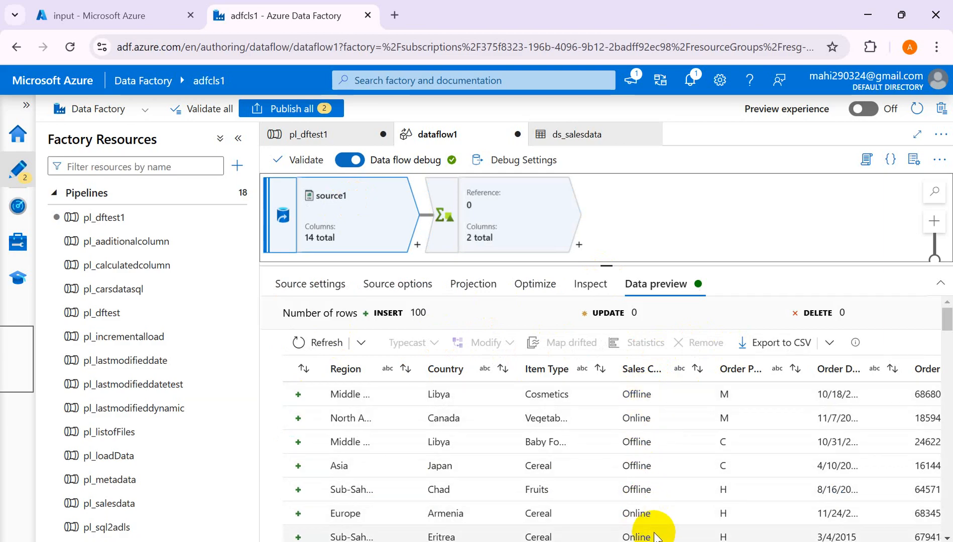
{"action": "mouse_move", "coordinate": [615, 541]}
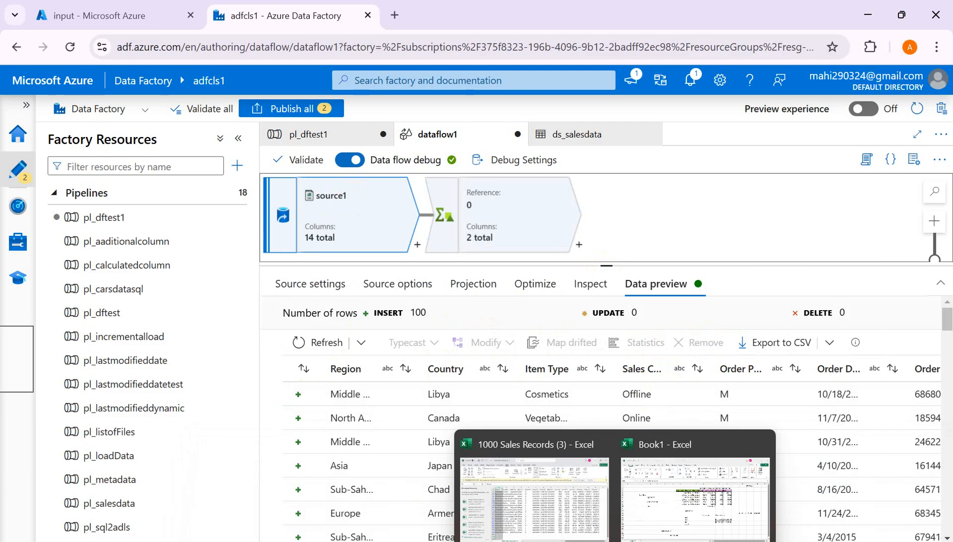
{"action": "left_click", "coordinate": [553, 488]}
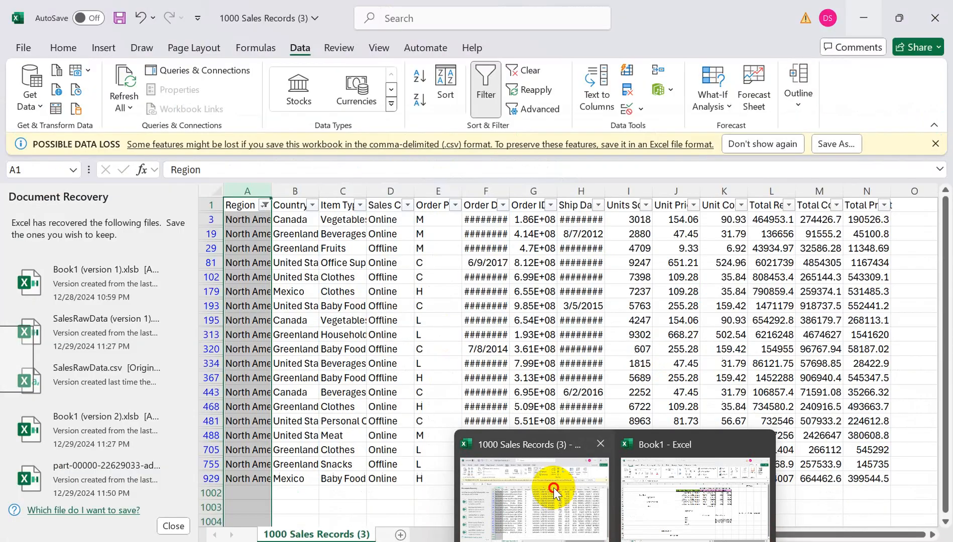
{"action": "left_click", "coordinate": [263, 206]}
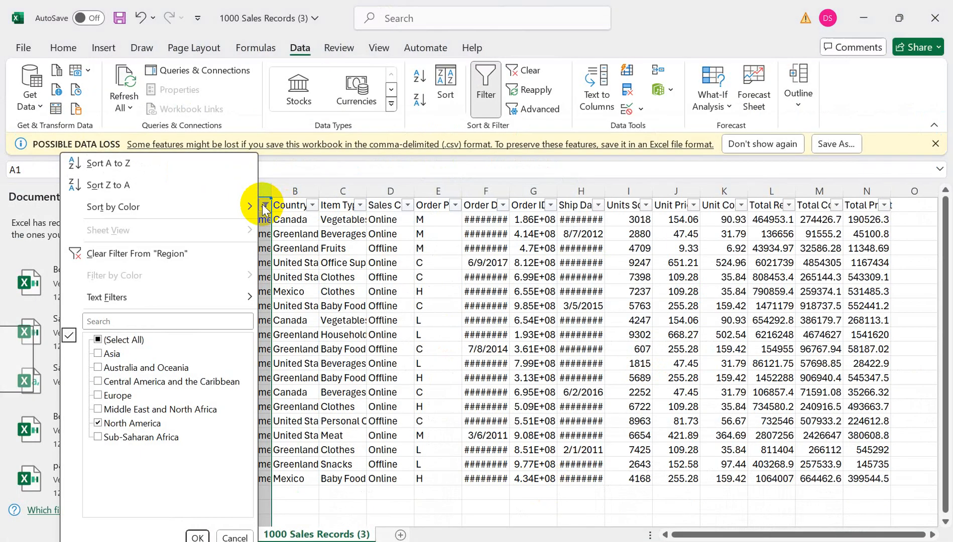
{"action": "left_click", "coordinate": [99, 340]}
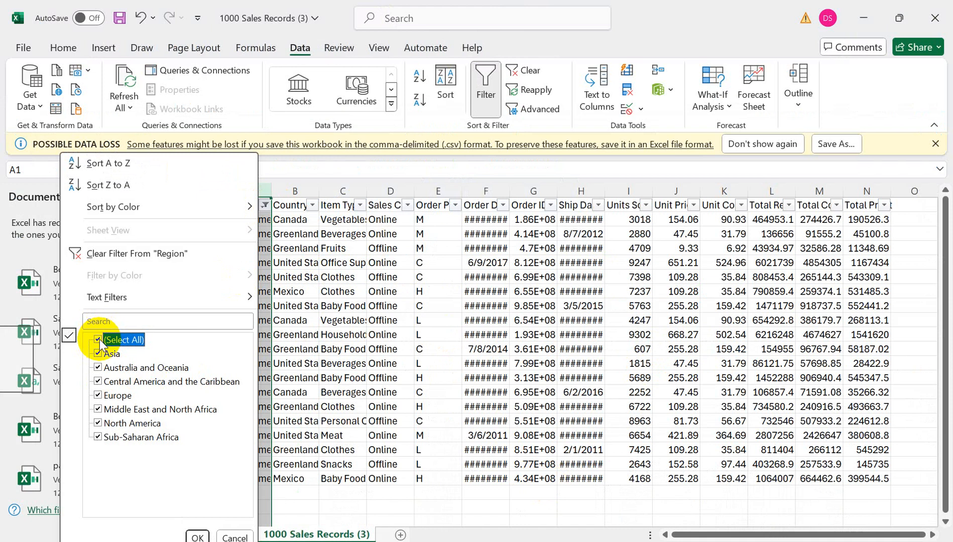
{"action": "left_click", "coordinate": [197, 537]}
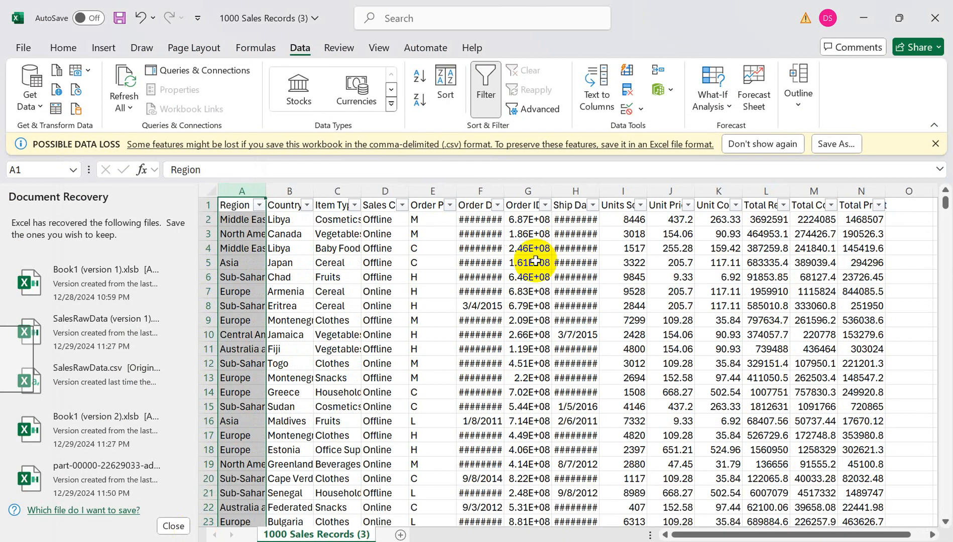
- Switch back to Azure Data Factory and refresh the data preview of aggregate1 to examine Total Revenue per Sales Channel
{"action": "key", "text": "alt+Tab"}
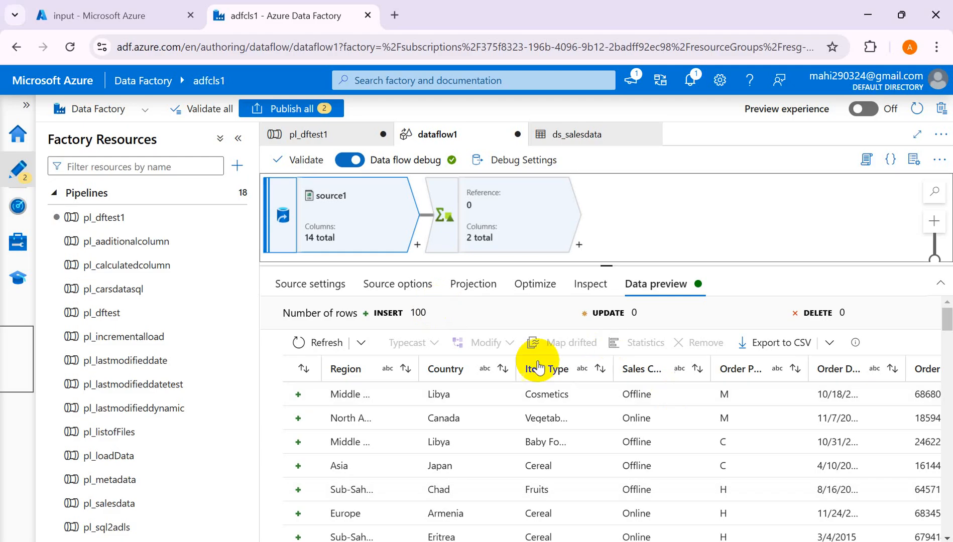
{"action": "left_click", "coordinate": [517, 211]}
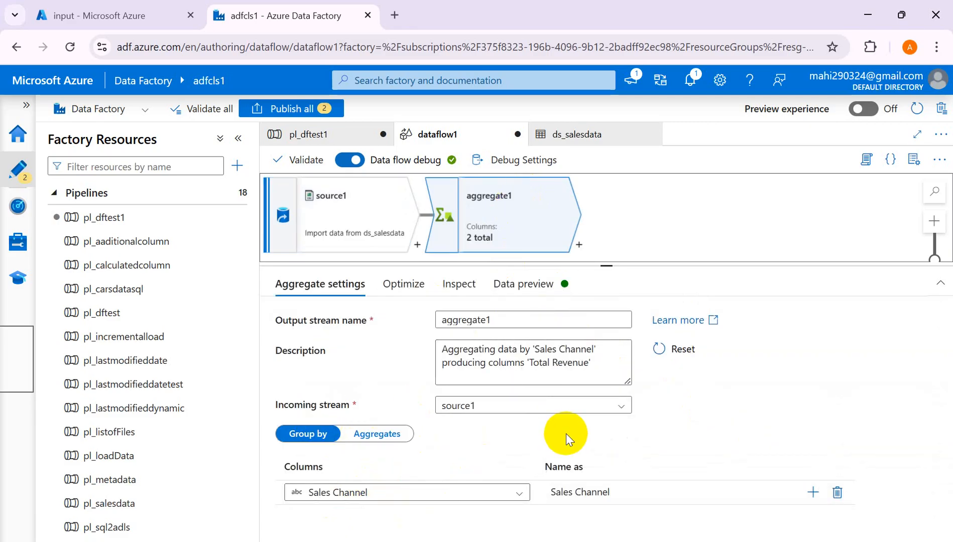
{"action": "left_click", "coordinate": [538, 291]}
{"action": "left_click", "coordinate": [317, 347]}
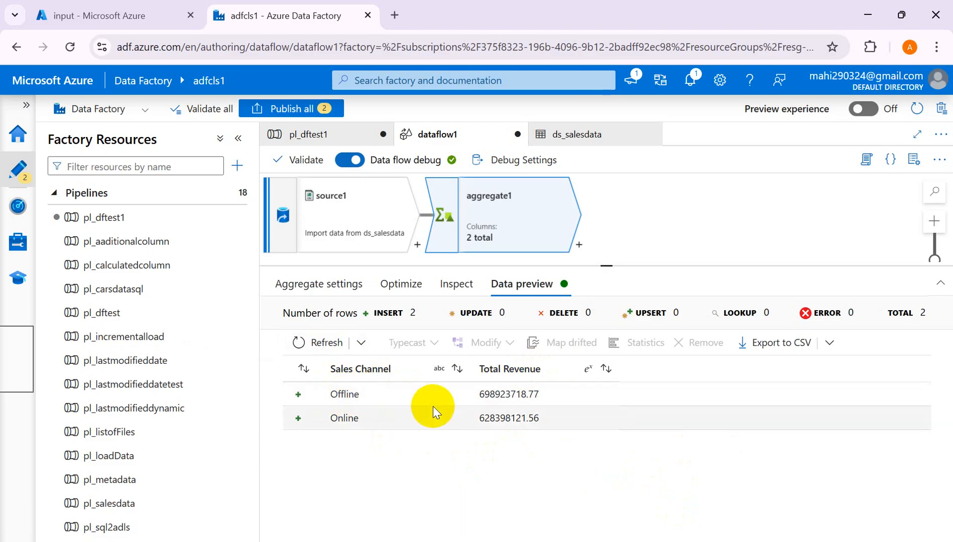
{"action": "key", "text": "alt+Tab"}
{"action": "key", "text": "alt+Tab"}
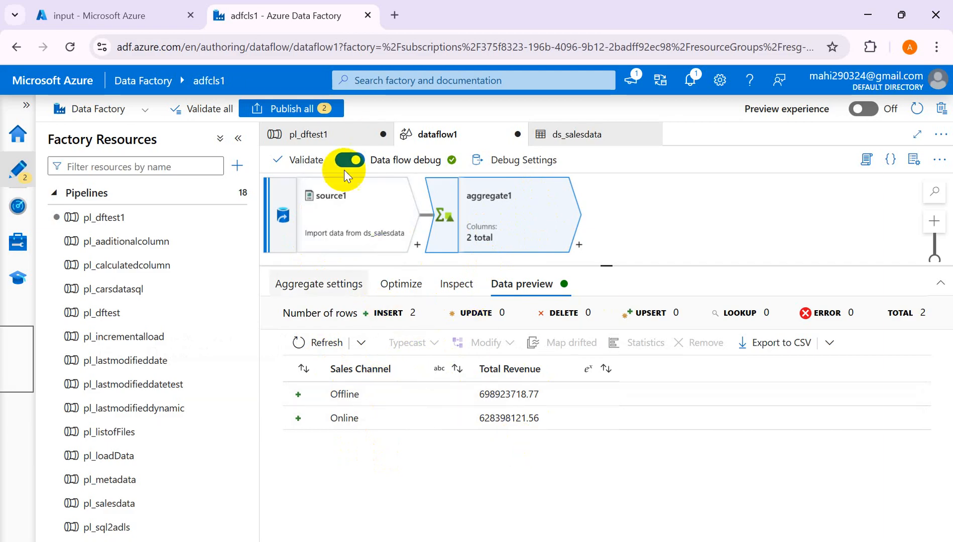
- Review the group-by settings of aggregate1, then switch to the 1000 Sales Records (3) workbook and inspect the Sales Channel filter values
{"action": "left_click", "coordinate": [514, 194]}
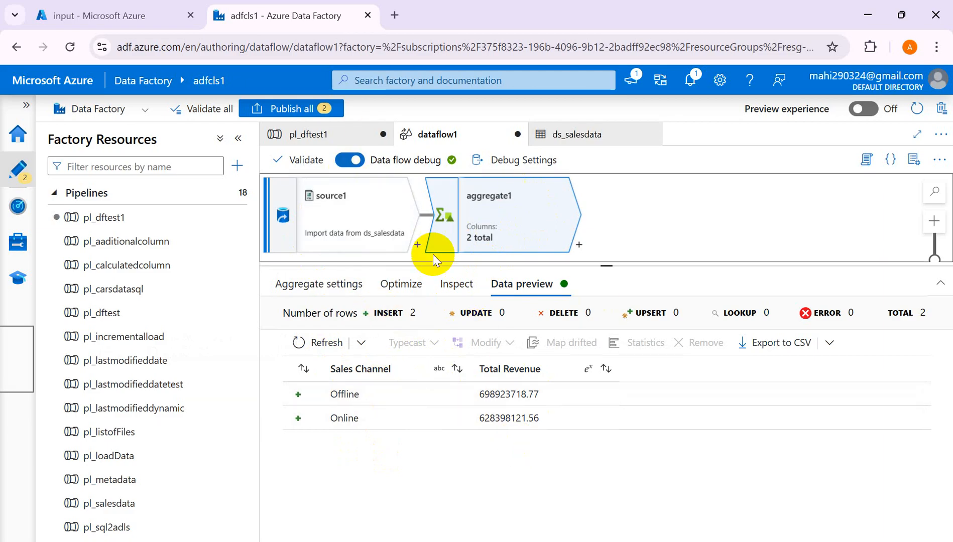
{"action": "left_click", "coordinate": [318, 283]}
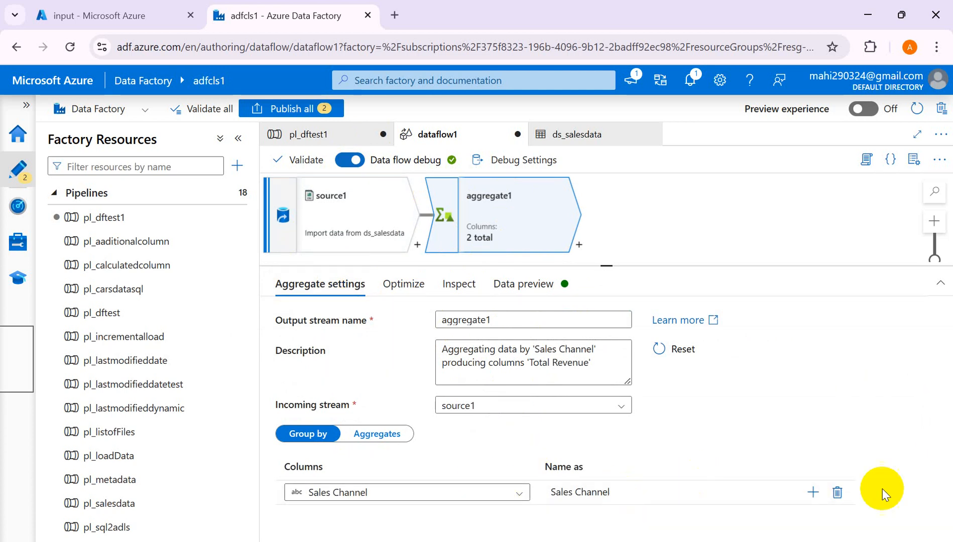
{"action": "mouse_move", "coordinate": [615, 541]}
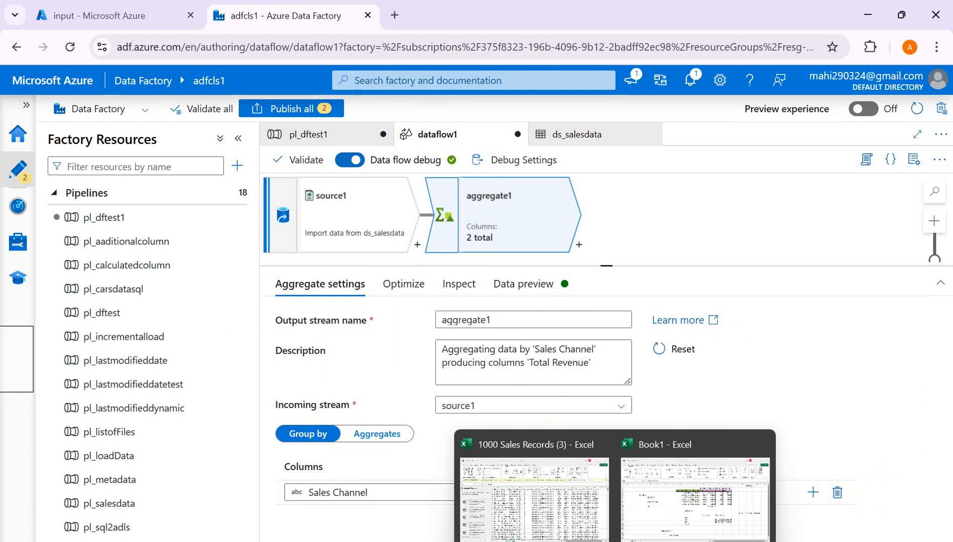
{"action": "left_click", "coordinate": [548, 499]}
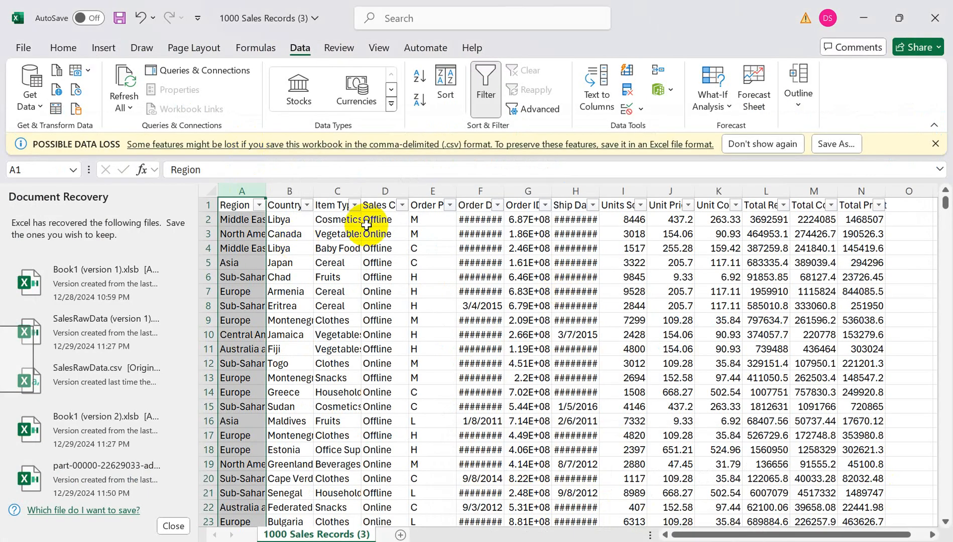
{"action": "left_click", "coordinate": [402, 205]}
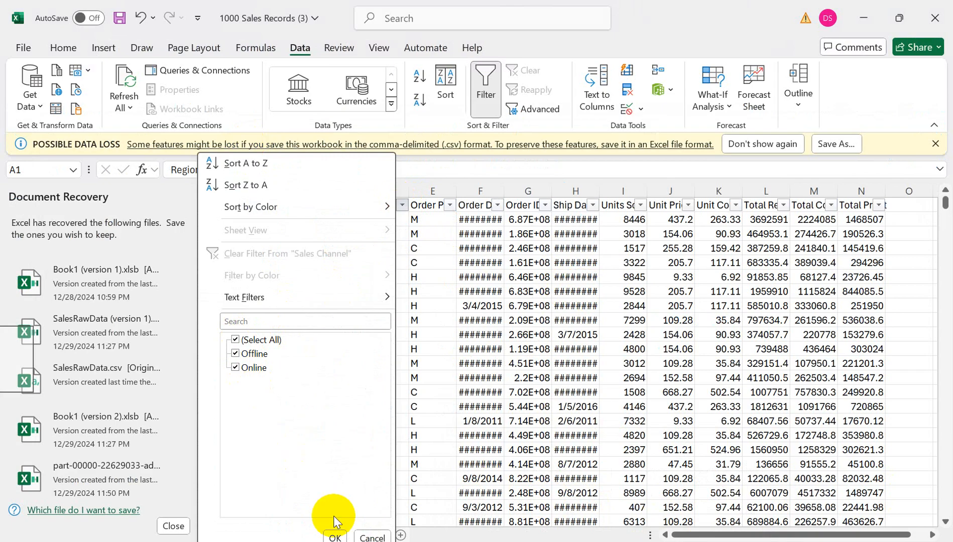
{"action": "left_click", "coordinate": [334, 535]}
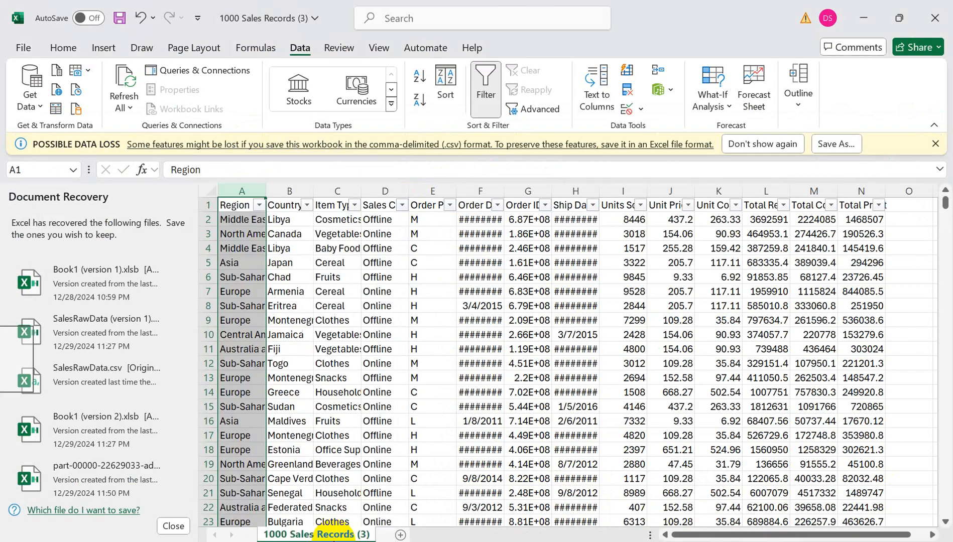
- Add a new worksheet and start a PivotTable placed in the existing worksheet at Sheet1!$A$1
{"action": "left_click", "coordinate": [400, 536]}
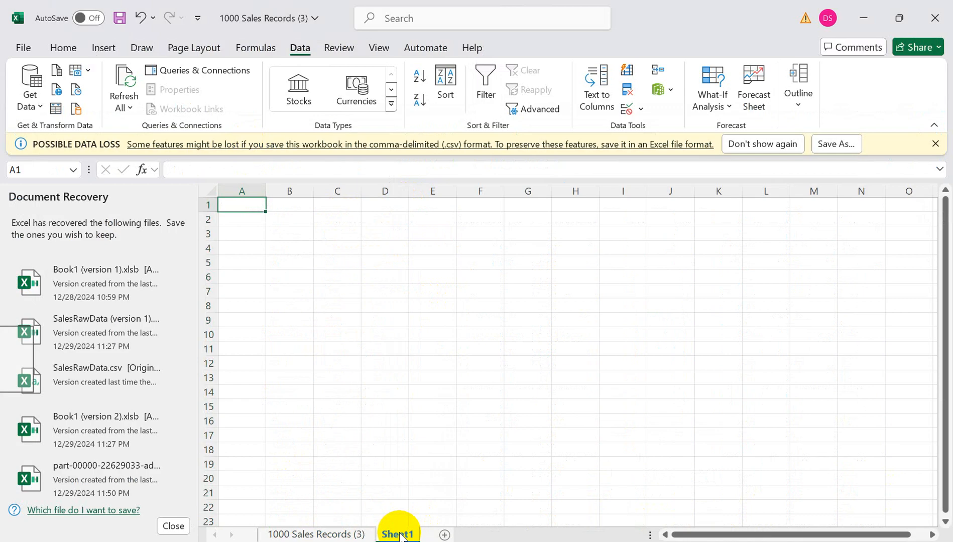
{"action": "left_click", "coordinate": [103, 51]}
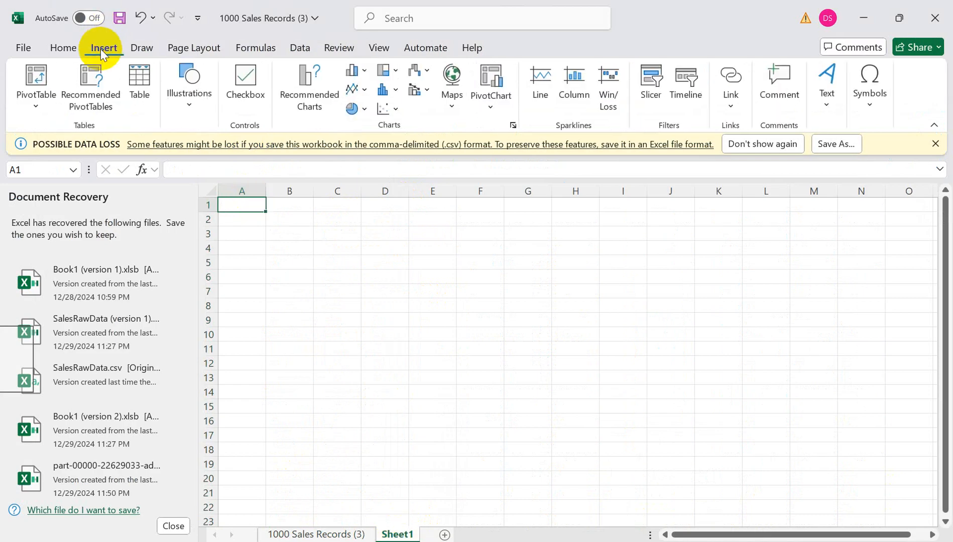
{"action": "left_click", "coordinate": [35, 90]}
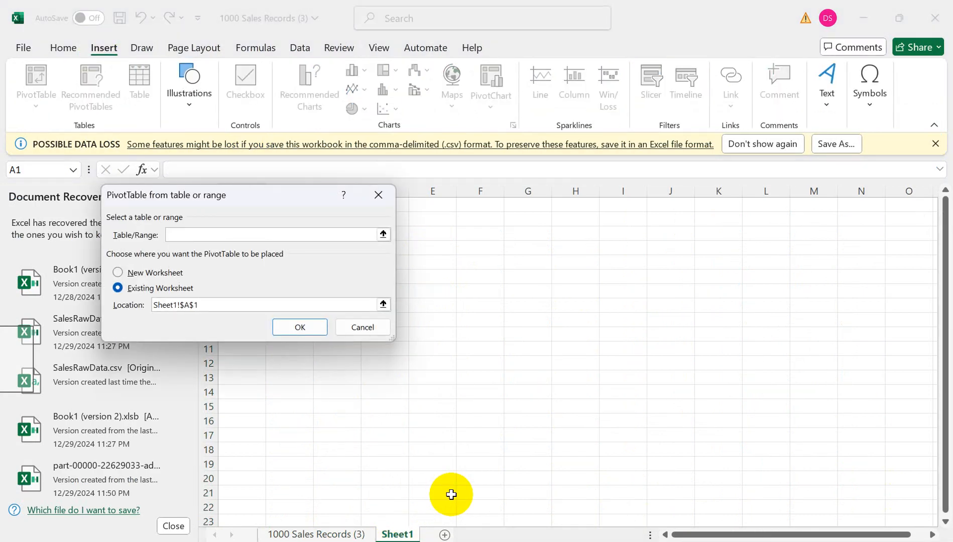
{"action": "left_click", "coordinate": [297, 326]}
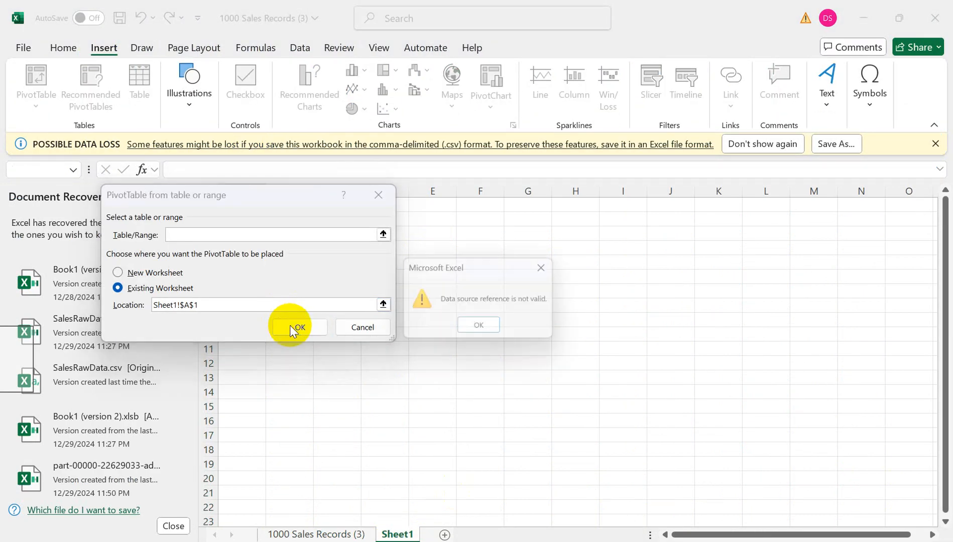
{"action": "left_click", "coordinate": [551, 267]}
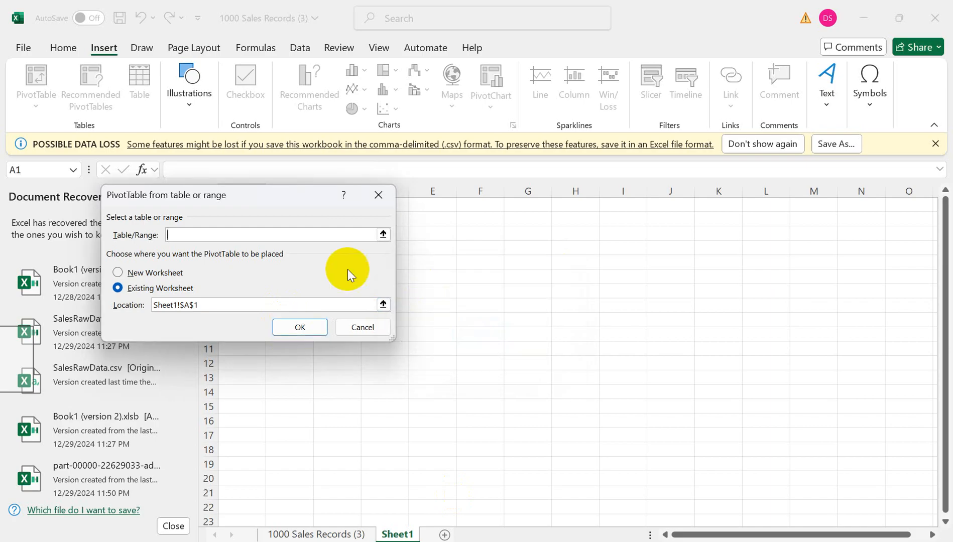
- Set the PivotTable source range to '1000 Sales Records (3)'!$A$1:$N$1001 and create the PivotTable
{"action": "left_click", "coordinate": [321, 533]}
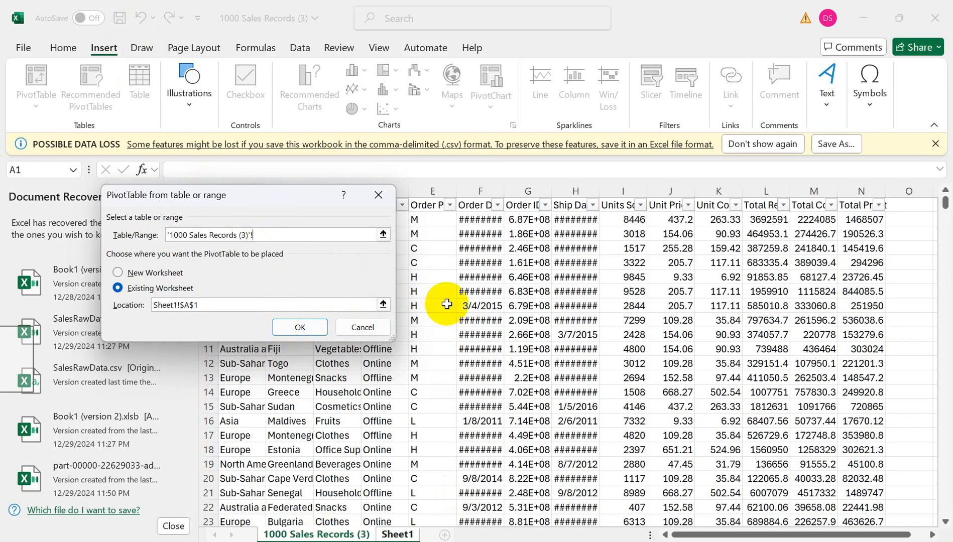
{"action": "left_click_drag", "start_coordinate": [290, 196], "coordinate": [576, 311]}
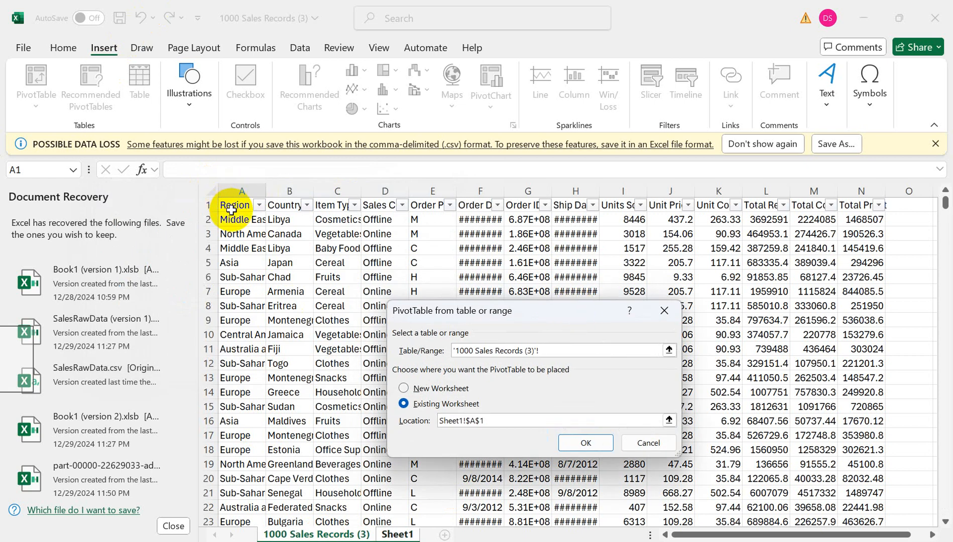
{"action": "key", "text": "ctrl+shift+Right"}
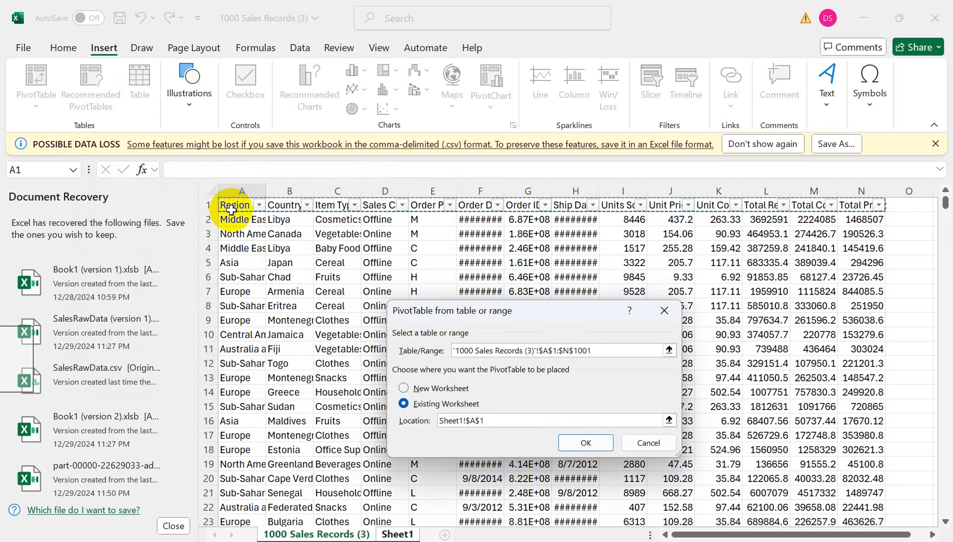
{"action": "key", "text": "ctrl+shift+Down"}
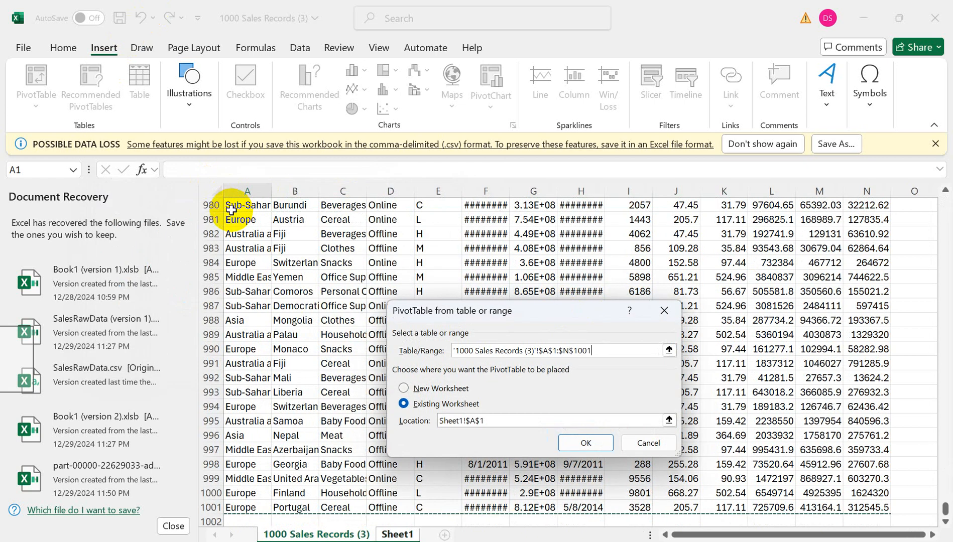
{"action": "left_click", "coordinate": [585, 442]}
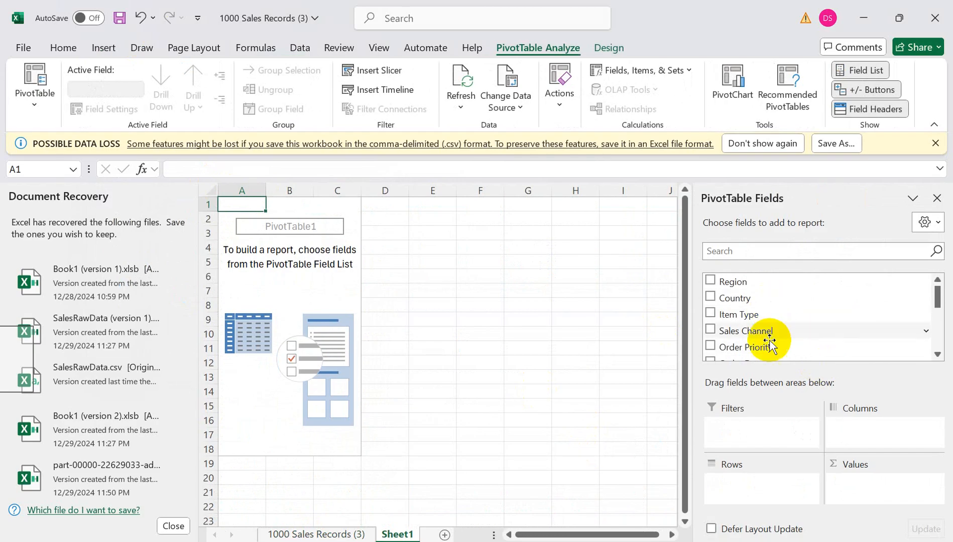
- Add Sales Channel to the PivotTable rows and the sum of Total Revenue to its values
{"action": "left_click_drag", "start_coordinate": [745, 331], "coordinate": [753, 490]}
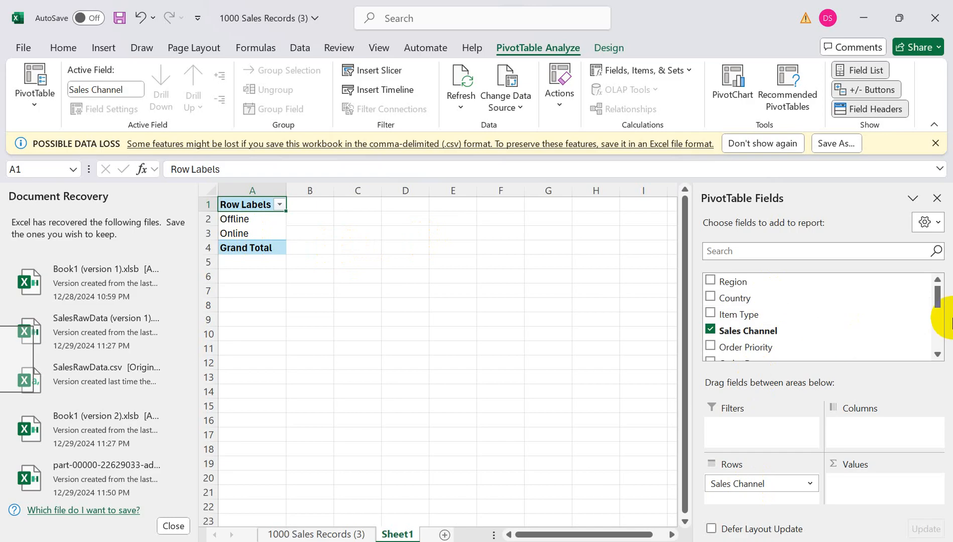
{"action": "left_click_drag", "start_coordinate": [937, 305], "coordinate": [941, 347]}
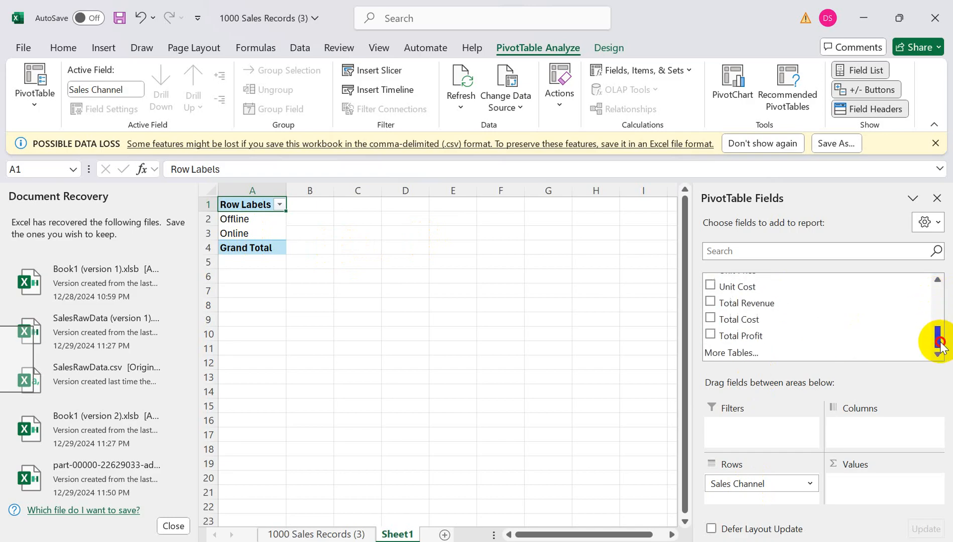
{"action": "left_click_drag", "start_coordinate": [754, 304], "coordinate": [889, 487]}
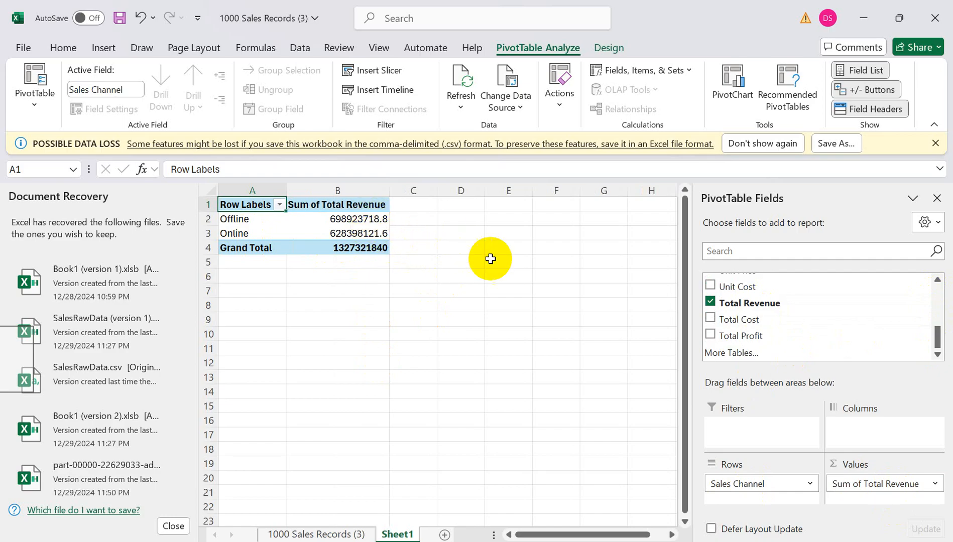
- Compare the Total Revenue per Sales Channel in Azure Data Factory's aggregate1 data preview with the Excel PivotTable, checking the exact Offline sum
{"action": "key", "text": "alt+Tab"}
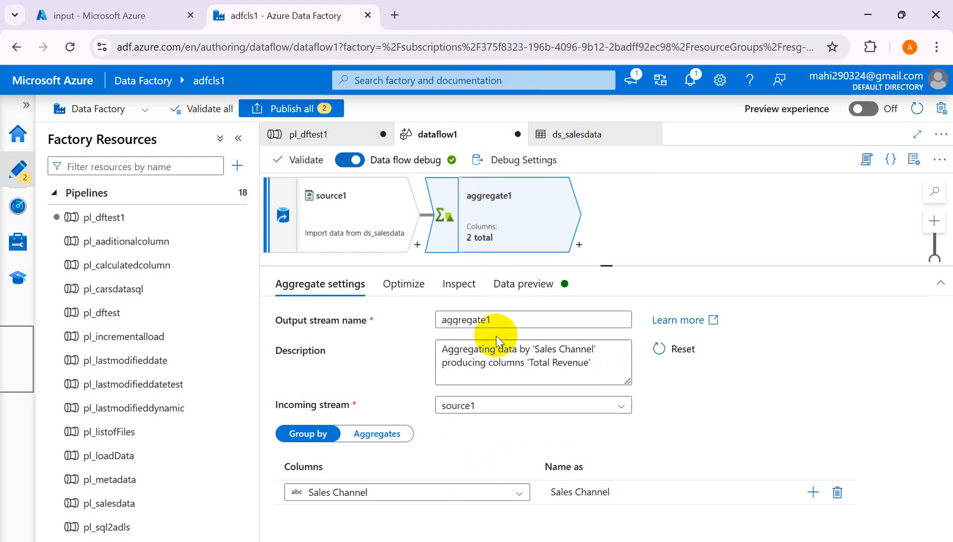
{"action": "left_click", "coordinate": [532, 293]}
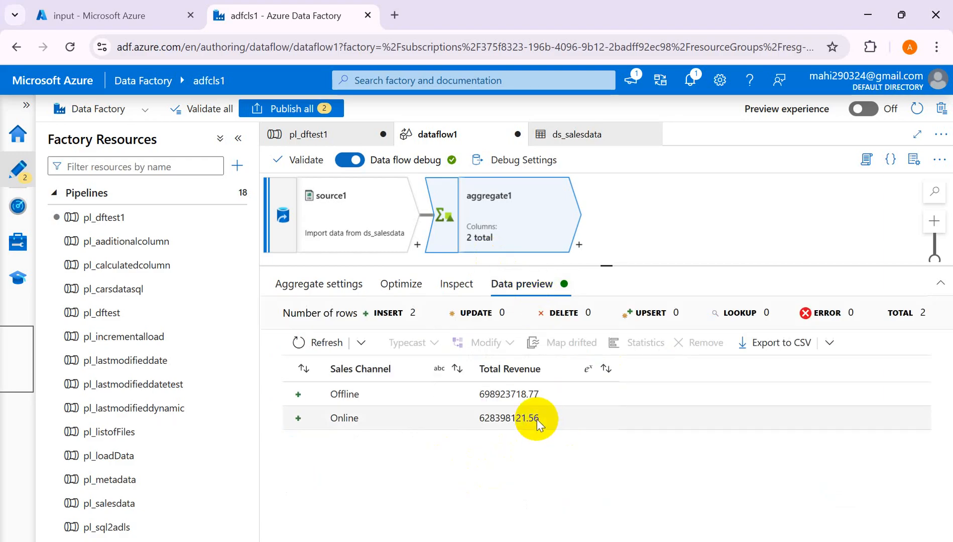
{"action": "key", "text": "alt+Tab"}
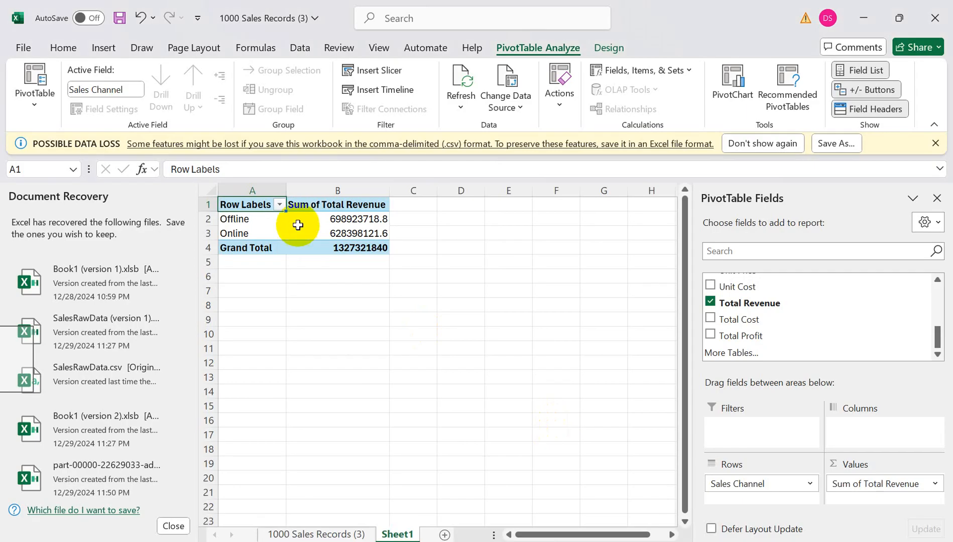
{"action": "left_click", "coordinate": [361, 219]}
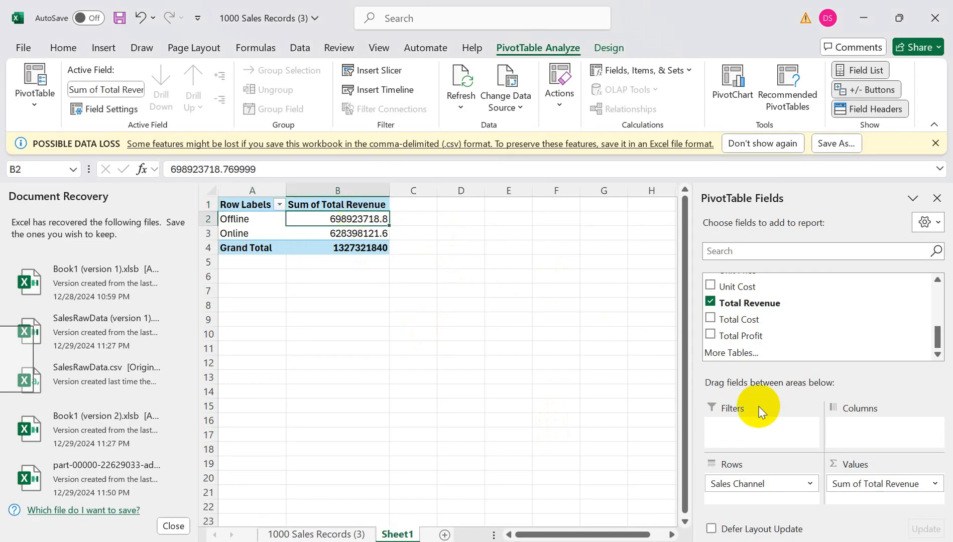
{"action": "right_click", "coordinate": [356, 219]}
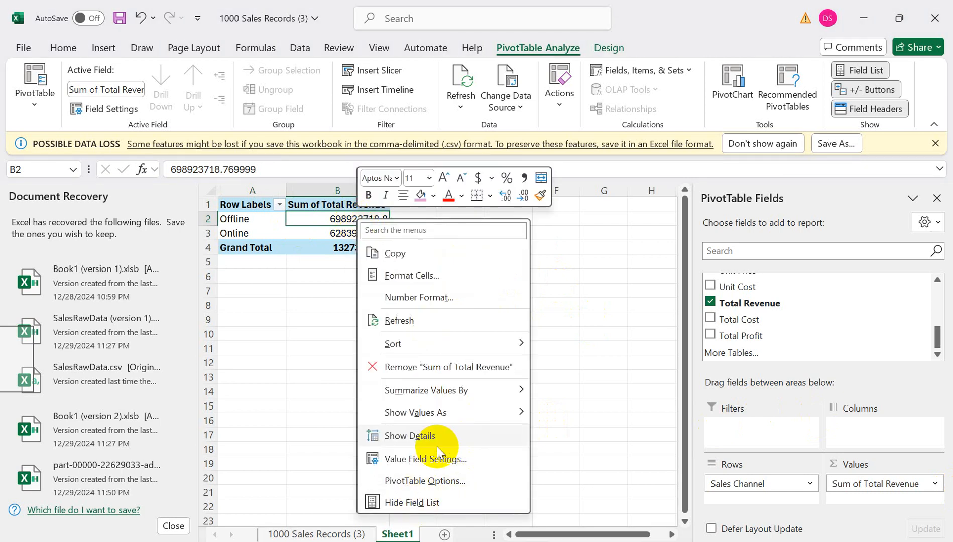
{"action": "left_click", "coordinate": [444, 459]}
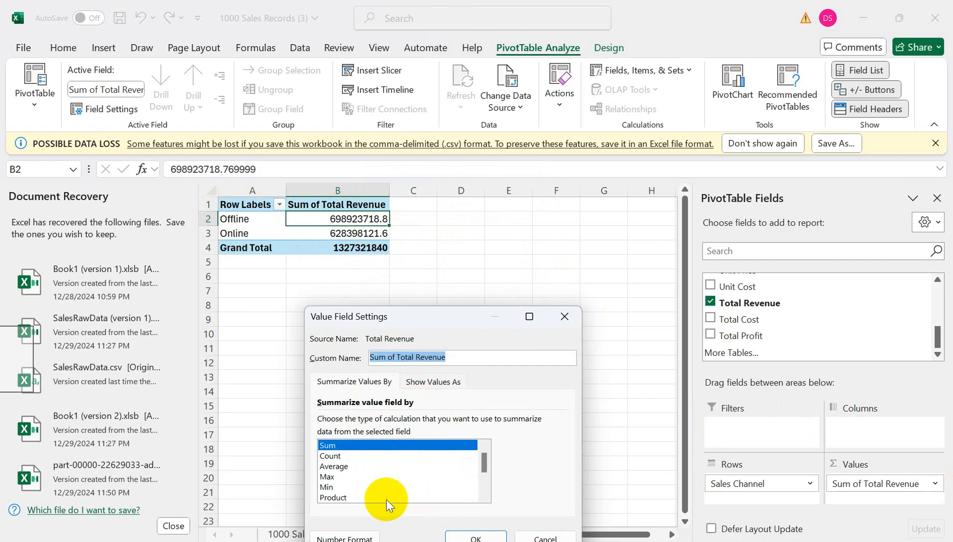
{"action": "left_click", "coordinate": [353, 538]}
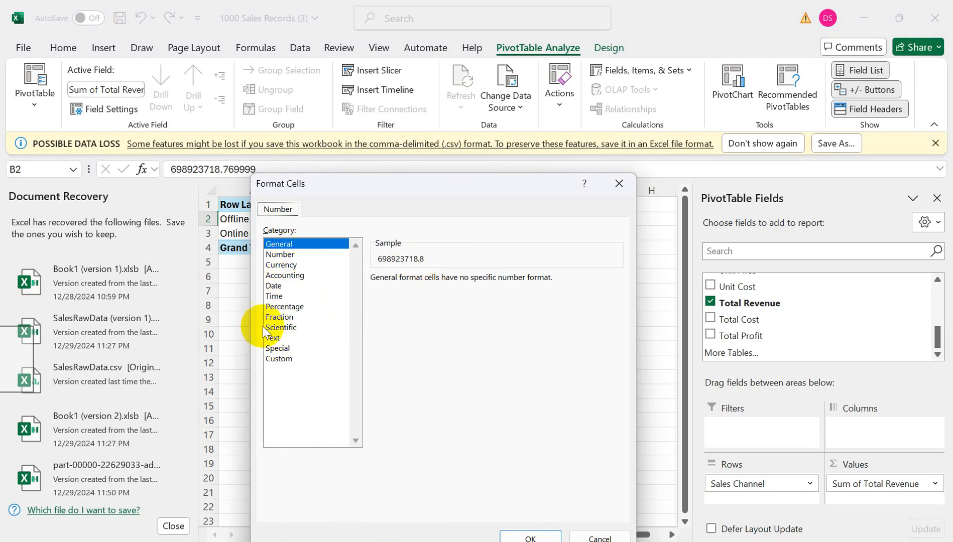
{"action": "left_click", "coordinate": [239, 320]}
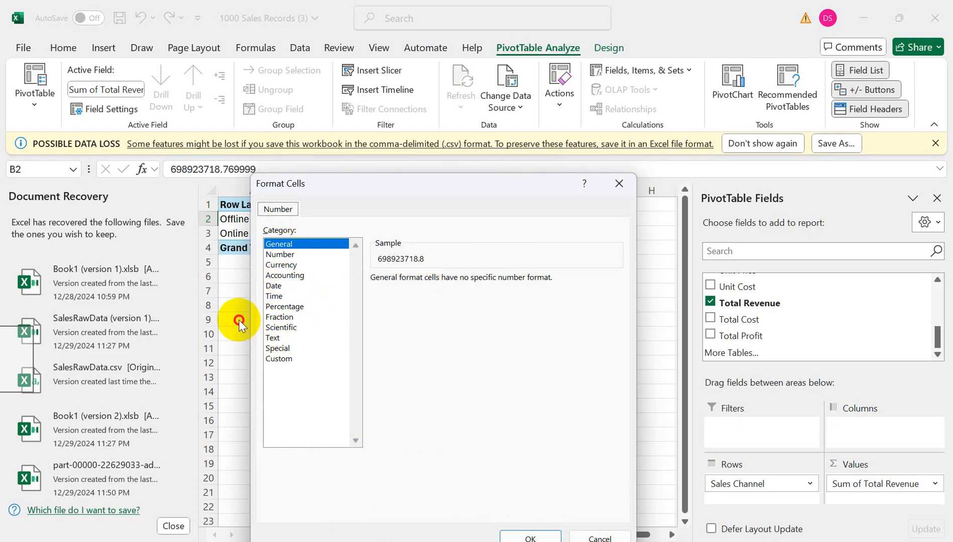
{"action": "left_click", "coordinate": [622, 186]}
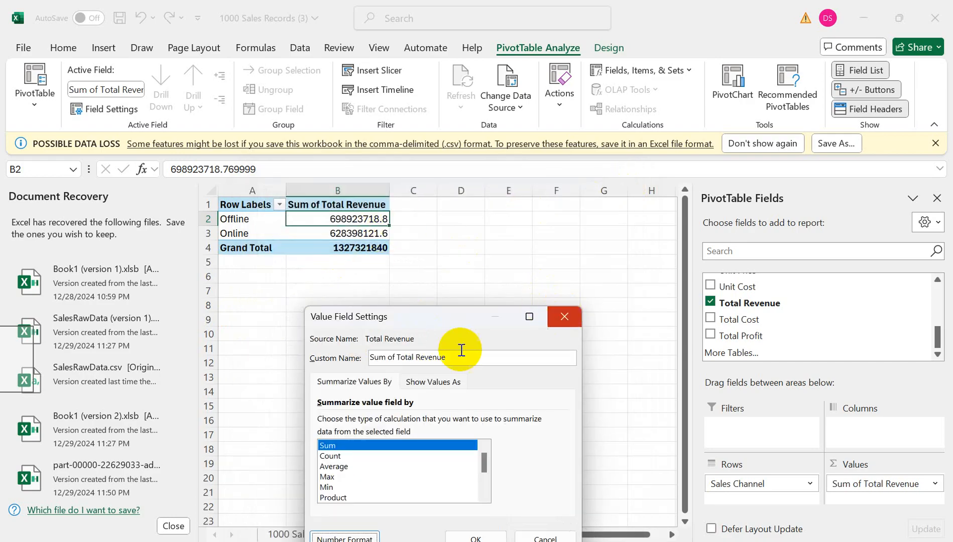
{"action": "left_click", "coordinate": [562, 316]}
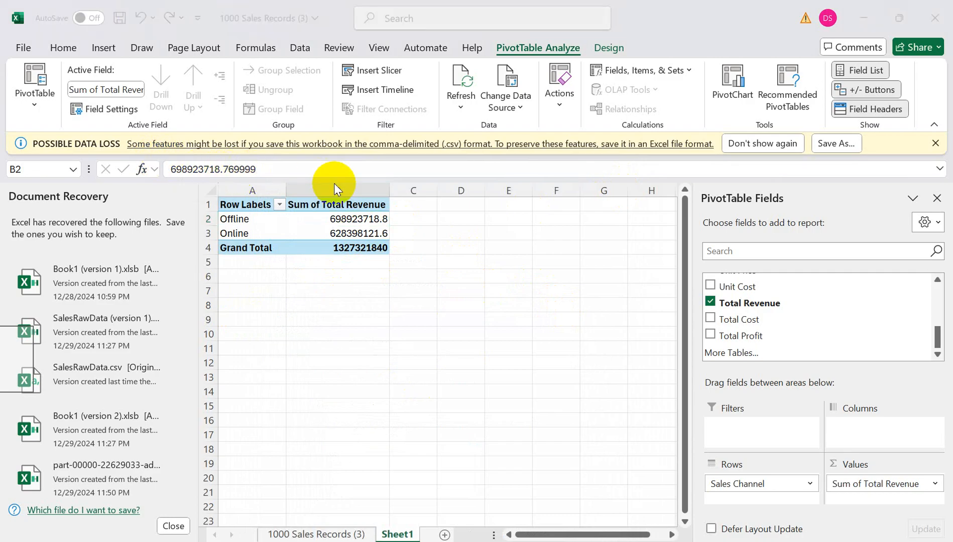
- Inspect the exact Online sum in the PivotTable and compare it with the aggregate1 data preview in Azure Data Factory, returning to Excel
{"action": "key", "text": "alt+Tab"}
{"action": "key", "text": "alt+Tab"}
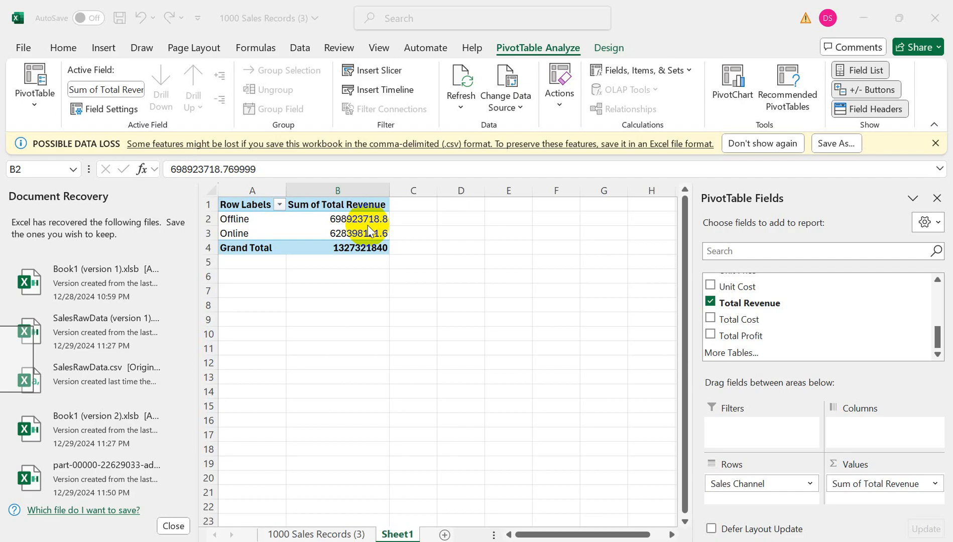
{"action": "left_click", "coordinate": [374, 233]}
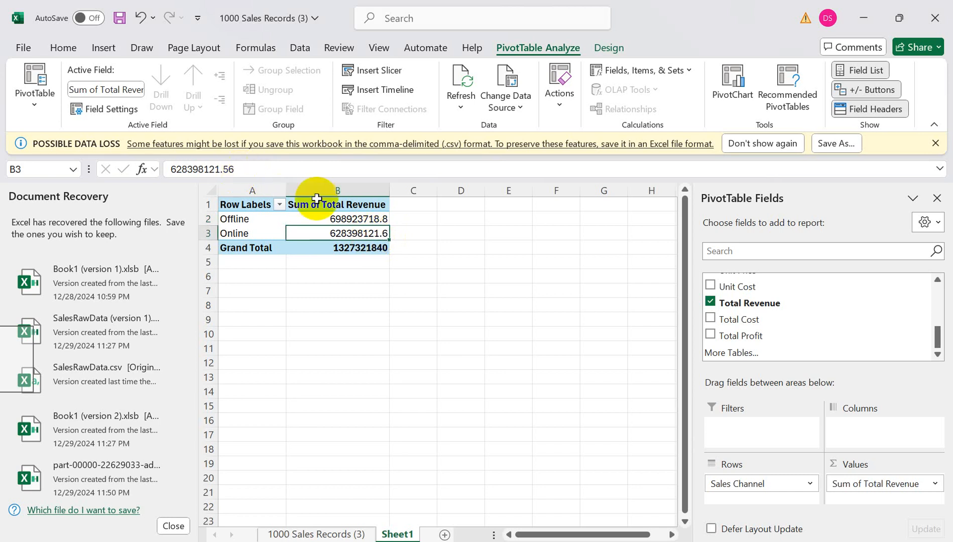
{"action": "key", "text": "alt+Tab"}
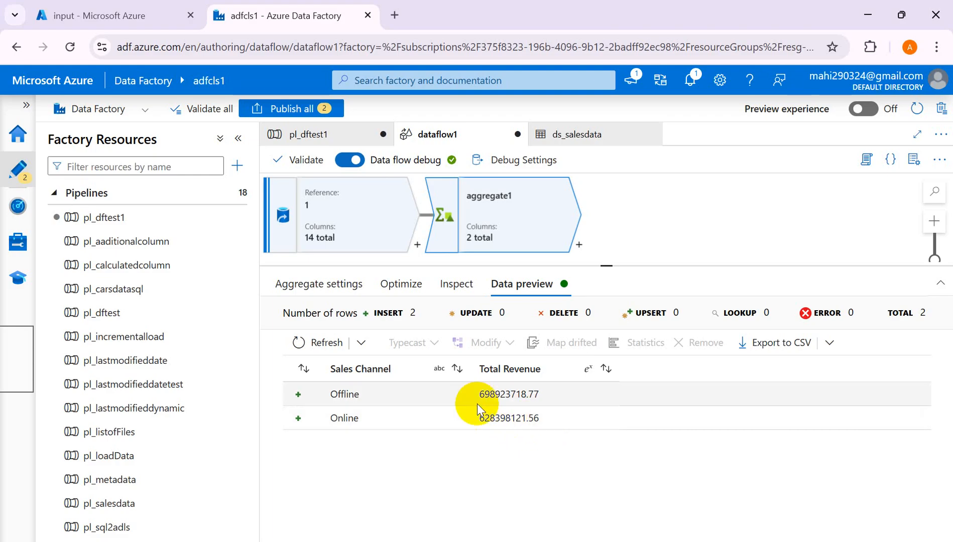
{"action": "key", "text": "alt+Tab"}
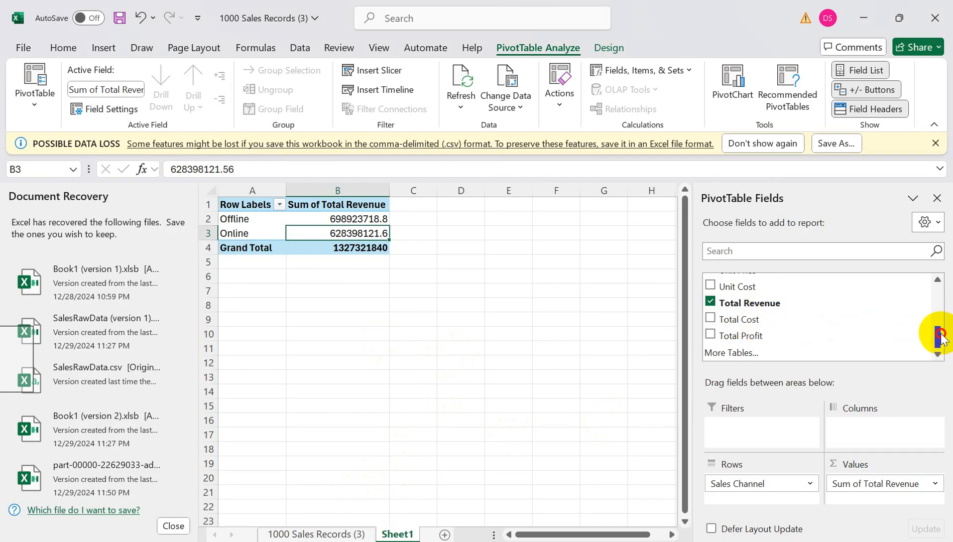
- Add Region to the PivotTable rows and move Sales Channel from the rows to the columns
{"action": "left_click_drag", "start_coordinate": [940, 337], "coordinate": [935, 279]}
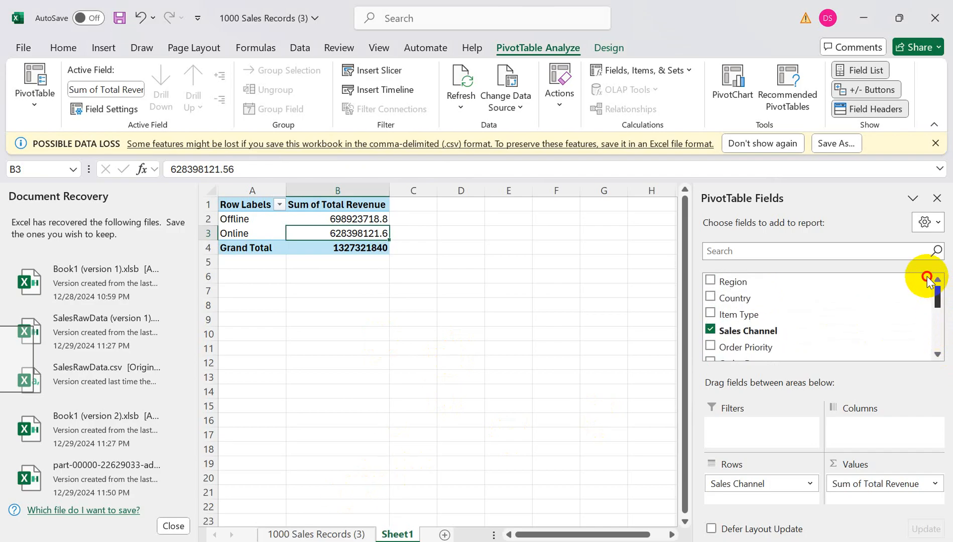
{"action": "left_click", "coordinate": [709, 280]}
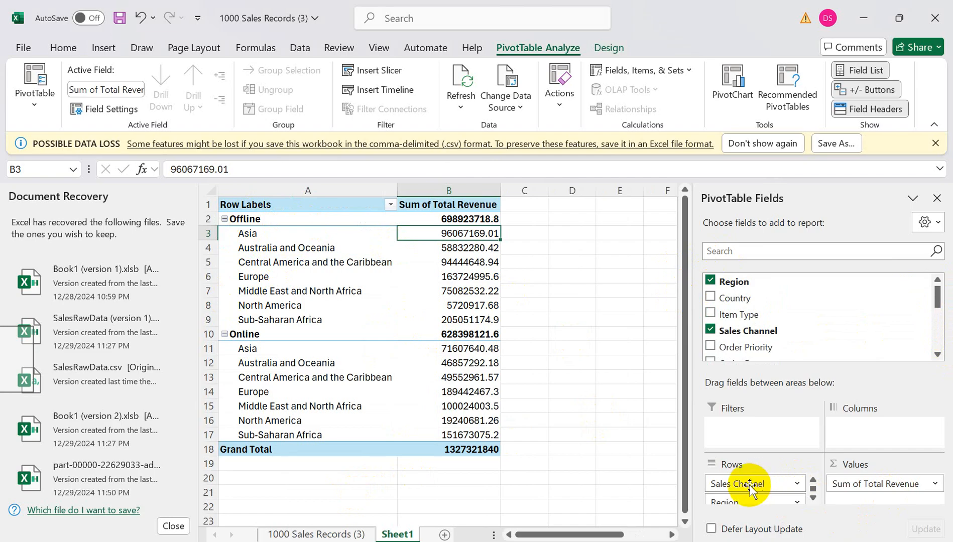
{"action": "left_click_drag", "start_coordinate": [748, 487], "coordinate": [852, 438]}
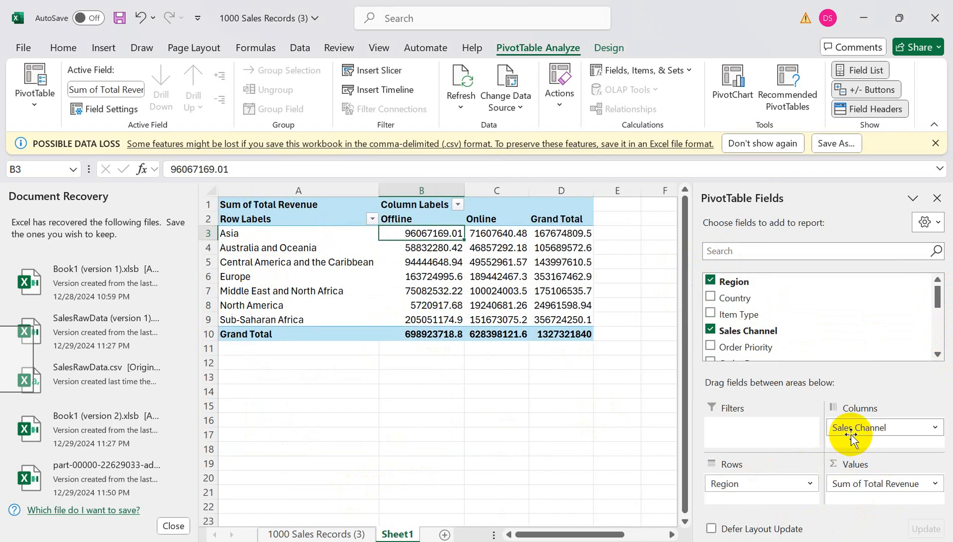
- Move Sales Channel from the PivotTable columns back to the rows, placing it below Region
{"action": "left_click", "coordinate": [743, 485]}
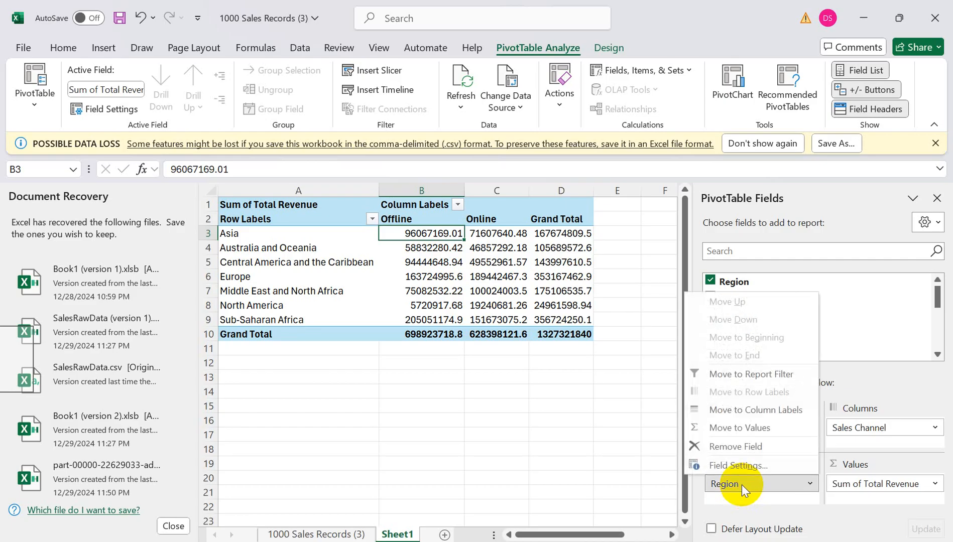
{"action": "left_click", "coordinate": [741, 485]}
{"action": "left_click_drag", "start_coordinate": [734, 484], "coordinate": [754, 484]}
{"action": "left_click_drag", "start_coordinate": [847, 427], "coordinate": [753, 503]}
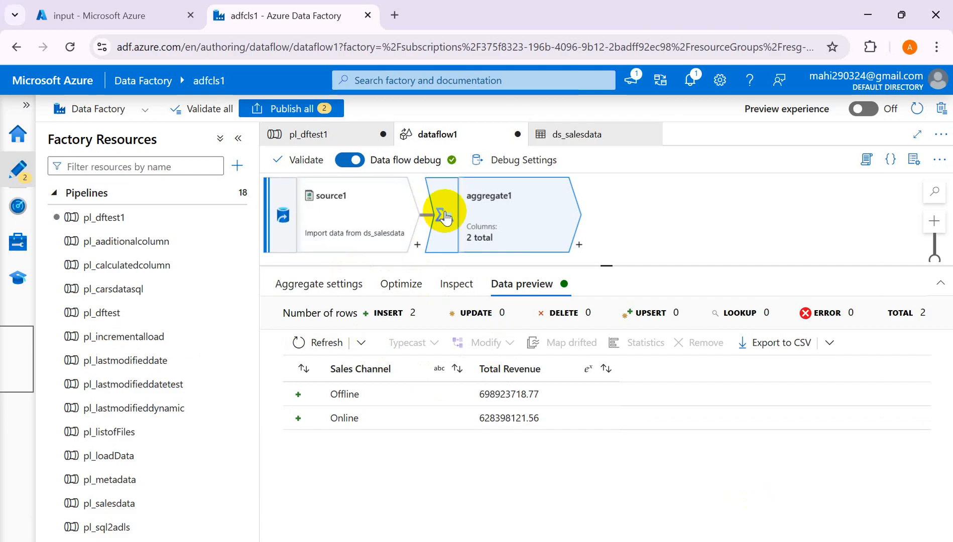
- Switch to Azure Data Factory, review the data preview and source settings of source1, and return to aggregate1
{"action": "left_click", "coordinate": [377, 216]}
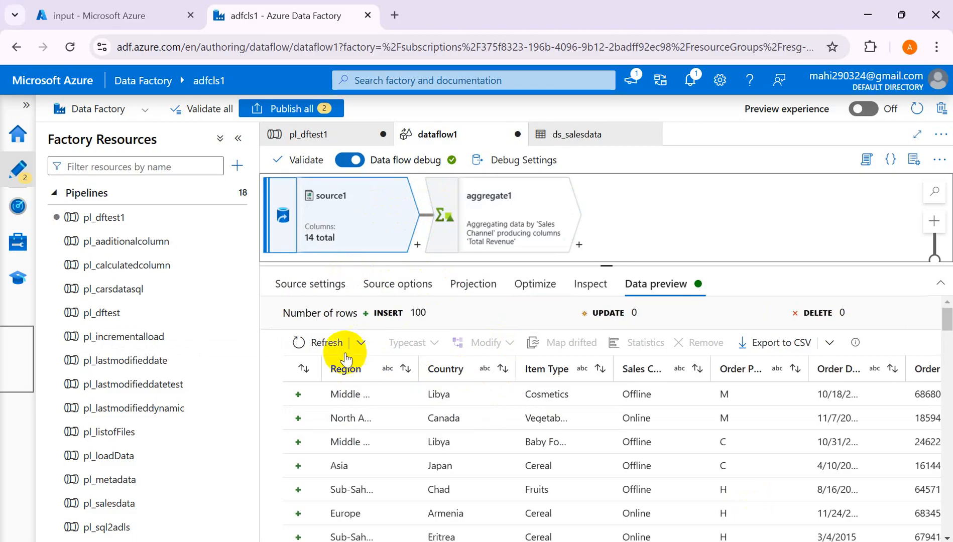
{"action": "left_click", "coordinate": [329, 287]}
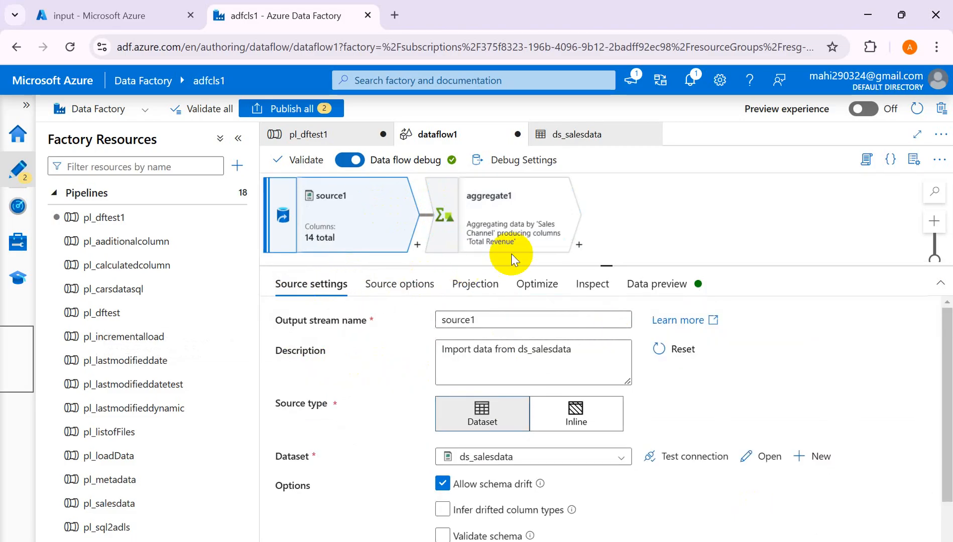
{"action": "left_click", "coordinate": [567, 234]}
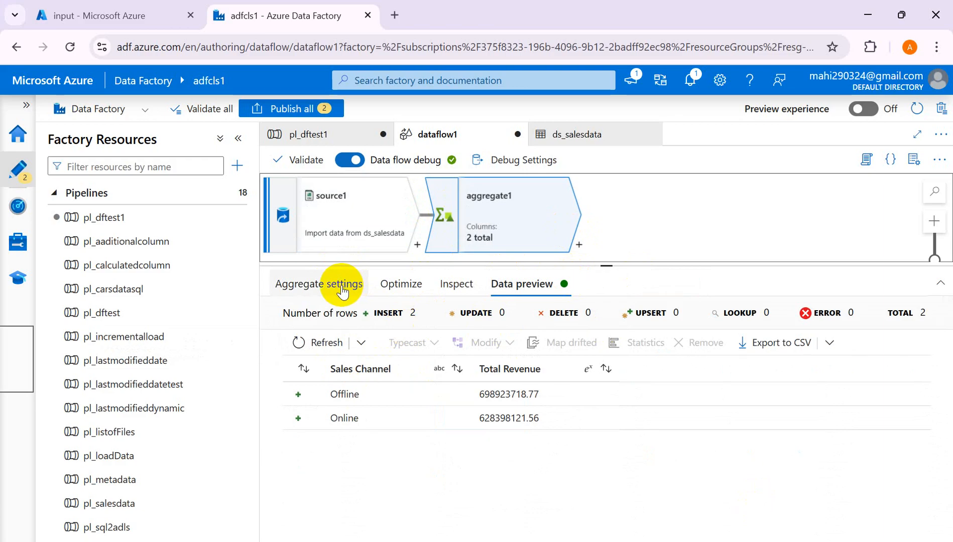
- Add Region as a second group-by column after Sales Channel in the aggregate1 settings
{"action": "left_click", "coordinate": [315, 284]}
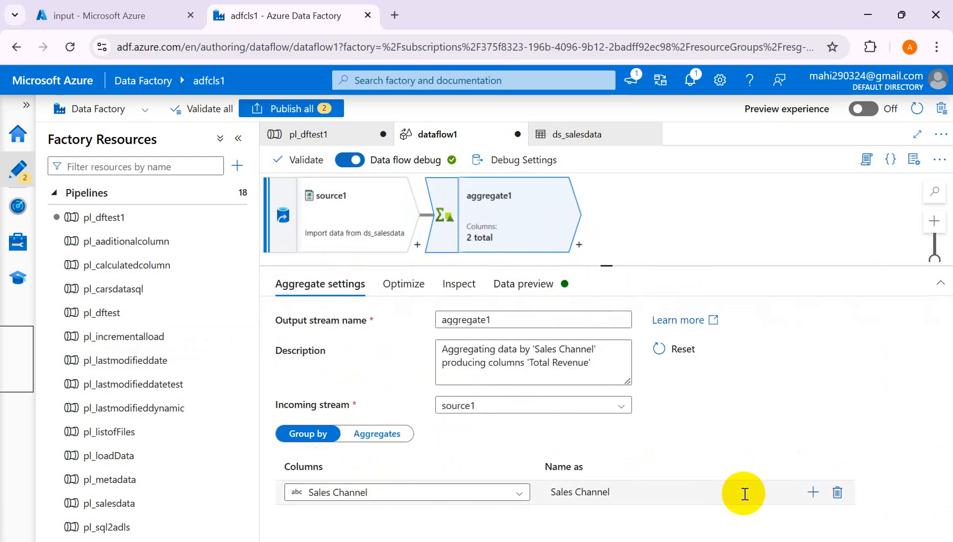
{"action": "left_click", "coordinate": [813, 493]}
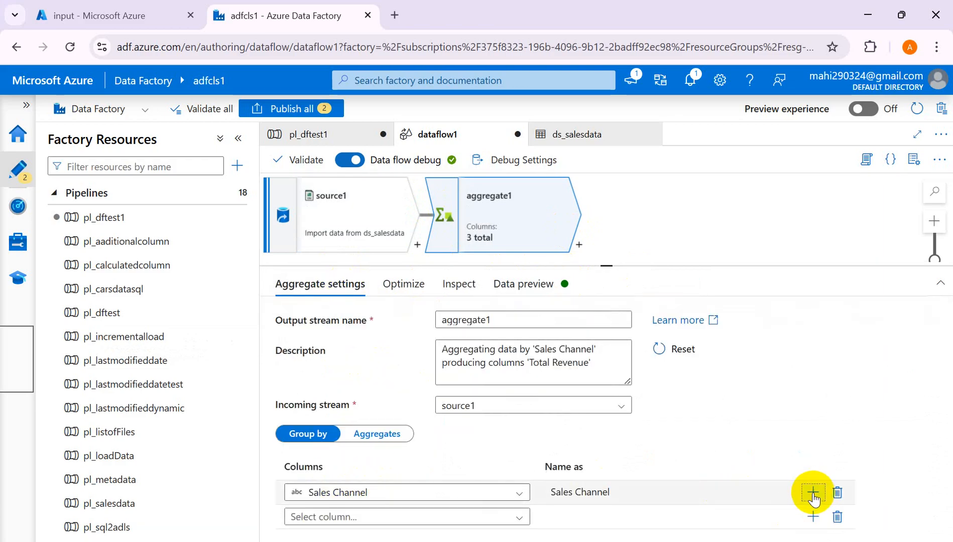
{"action": "left_click", "coordinate": [520, 519]}
{"action": "left_click", "coordinate": [520, 518]}
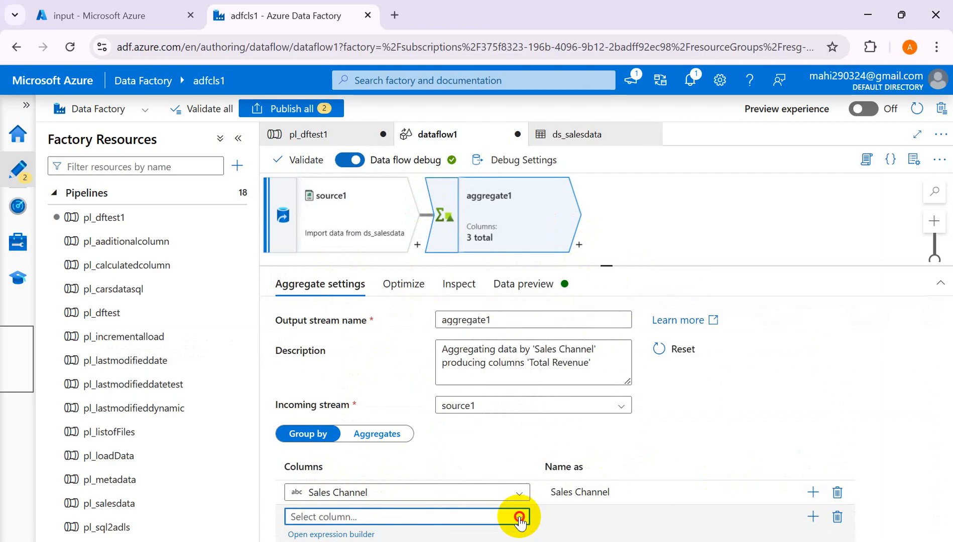
{"action": "left_click", "coordinate": [520, 519]}
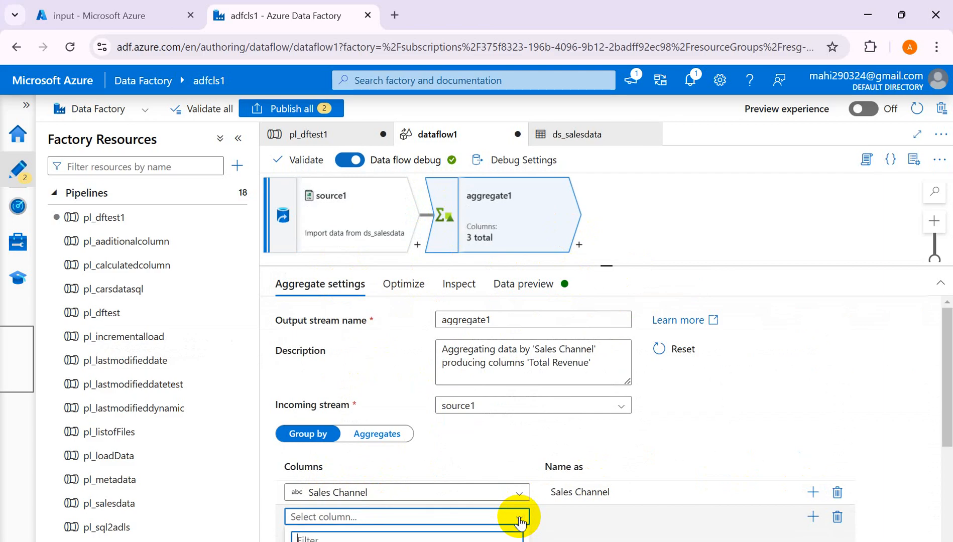
{"action": "left_click", "coordinate": [937, 287]}
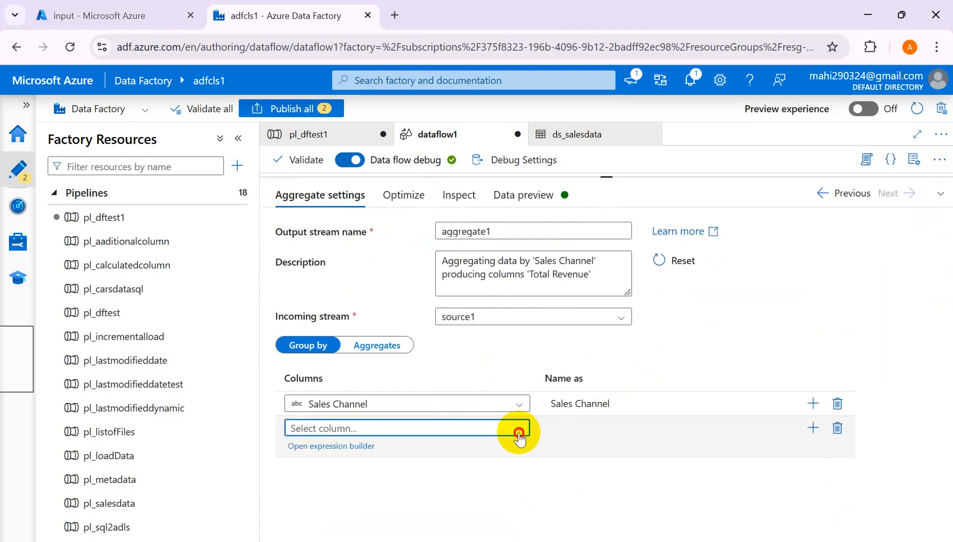
{"action": "left_click", "coordinate": [519, 433]}
{"action": "left_click", "coordinate": [317, 477]}
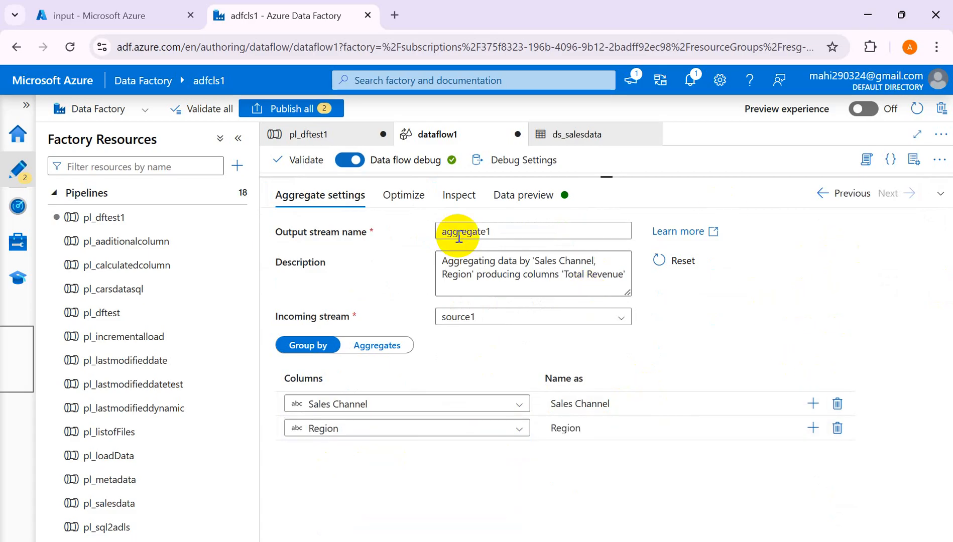
- Refresh the aggregate1 data preview, examine Total Revenue per Sales Channel and Region, and show the data flow graph again
{"action": "left_click", "coordinate": [521, 197]}
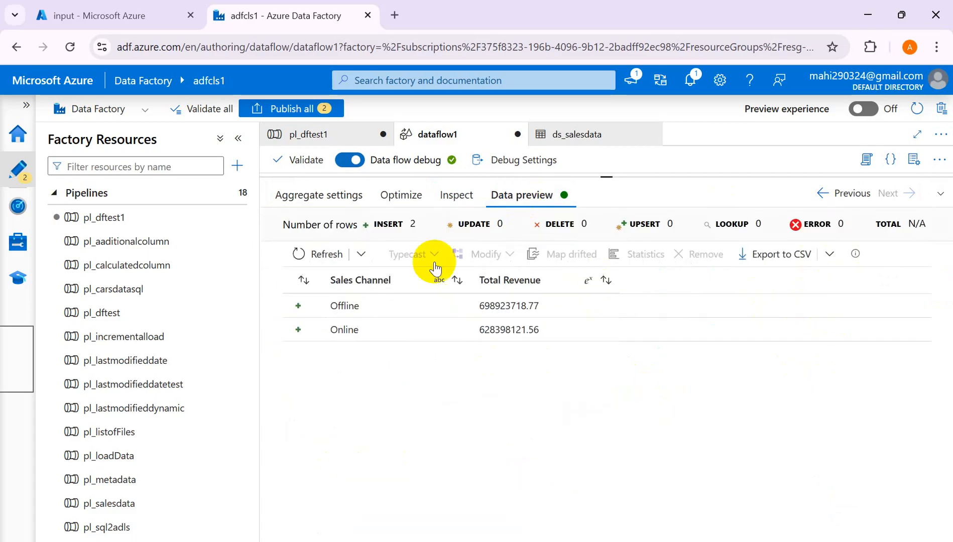
{"action": "left_click", "coordinate": [303, 254]}
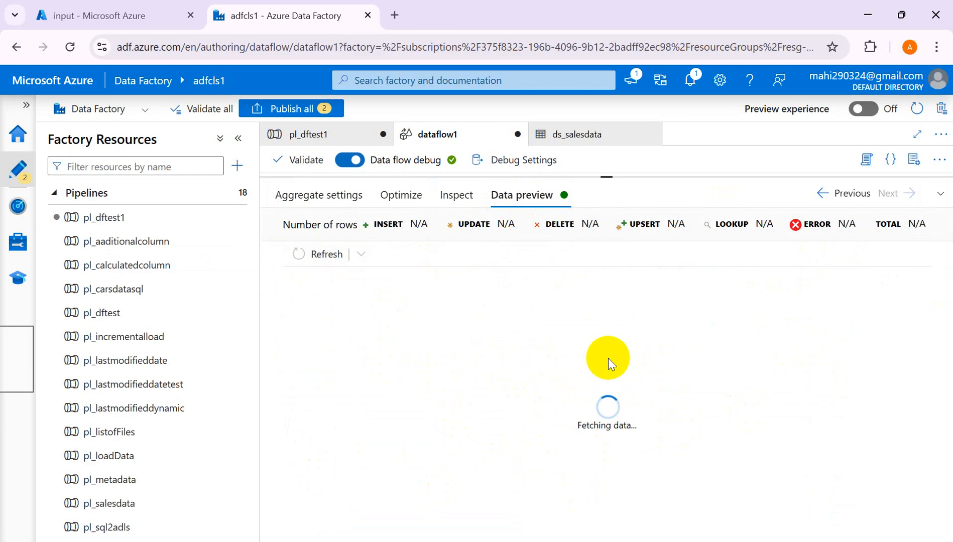
{"action": "mouse_move", "coordinate": [616, 541]}
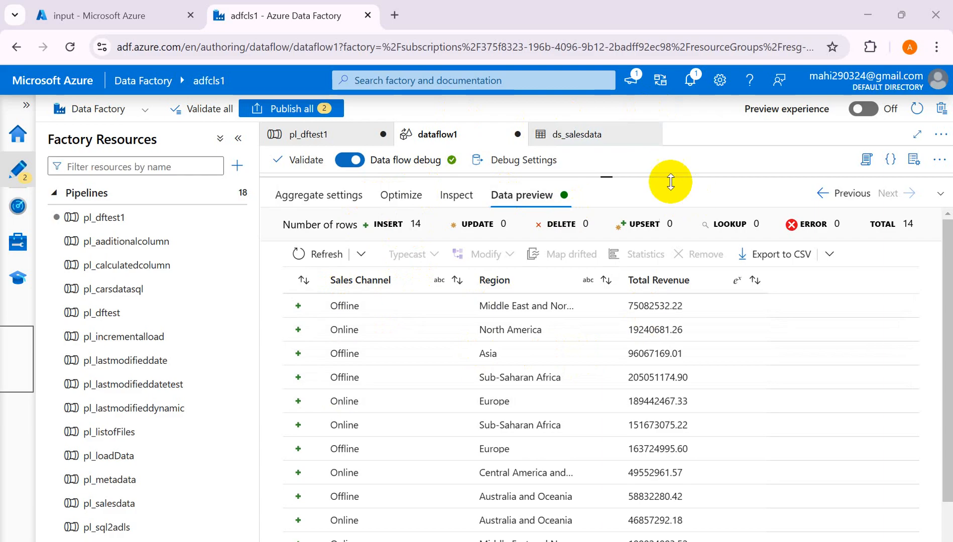
{"action": "left_click", "coordinate": [941, 196]}
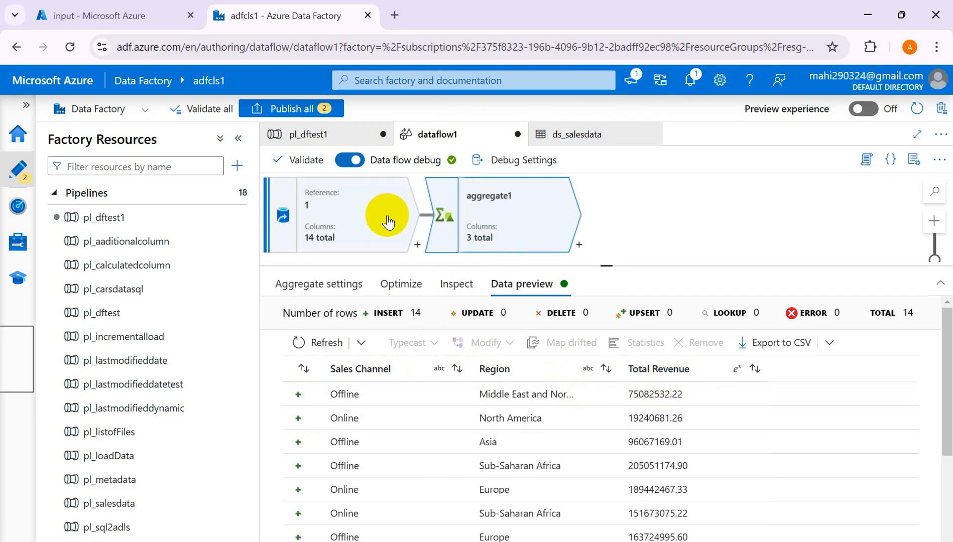
- Return to the aggregates in the aggregate1 settings and add a new column alongside Total Revenue
{"action": "left_click", "coordinate": [339, 296]}
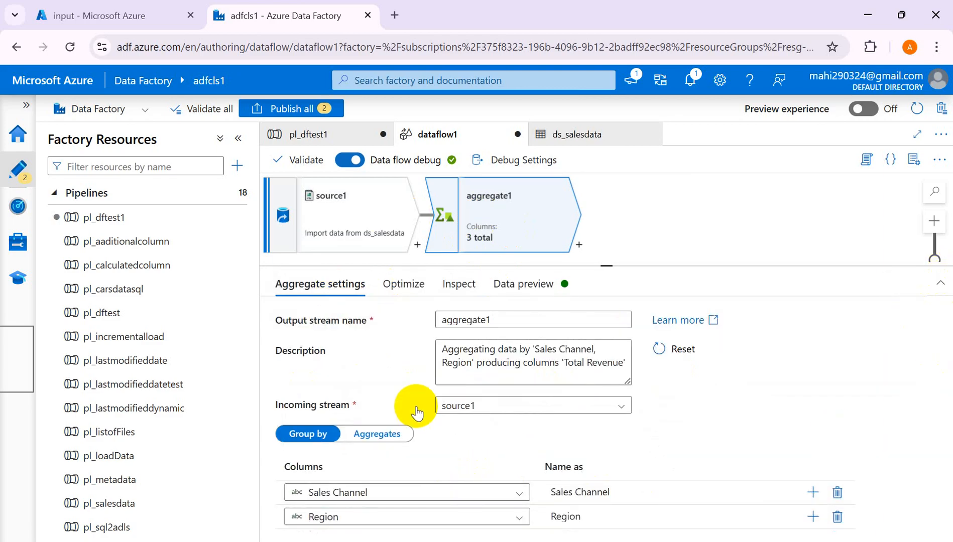
{"action": "left_click", "coordinate": [373, 444]}
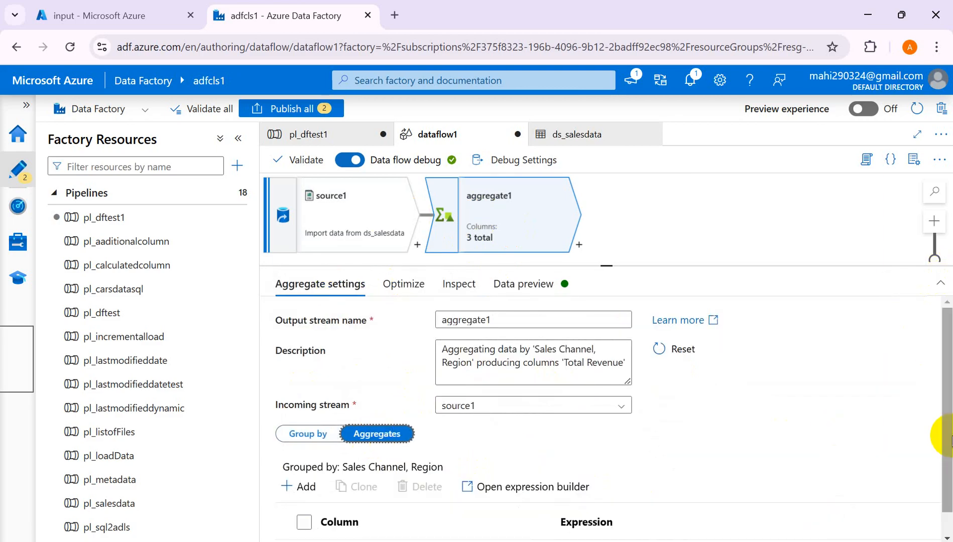
{"action": "scroll", "coordinate": [938, 432], "scroll_direction": "down", "scroll_amount": 2}
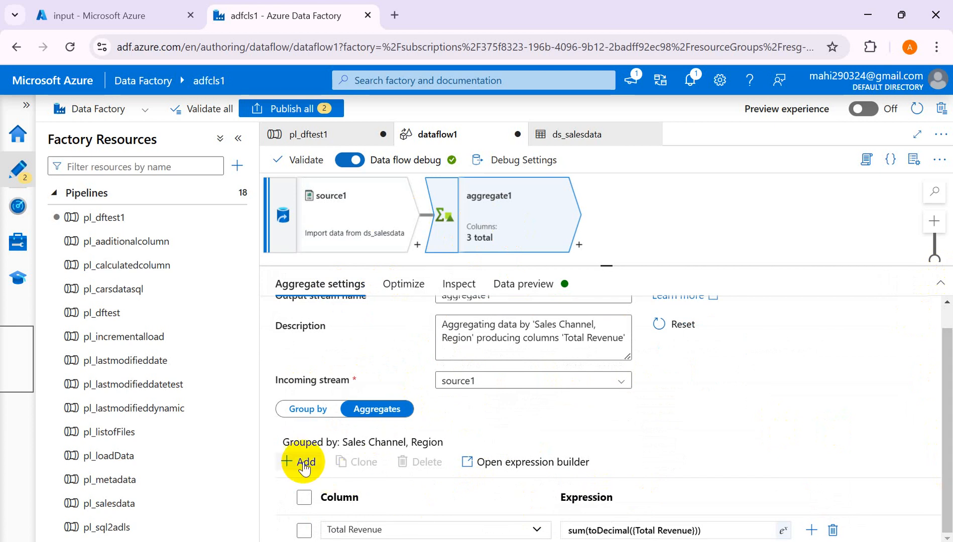
{"action": "left_click", "coordinate": [586, 530]}
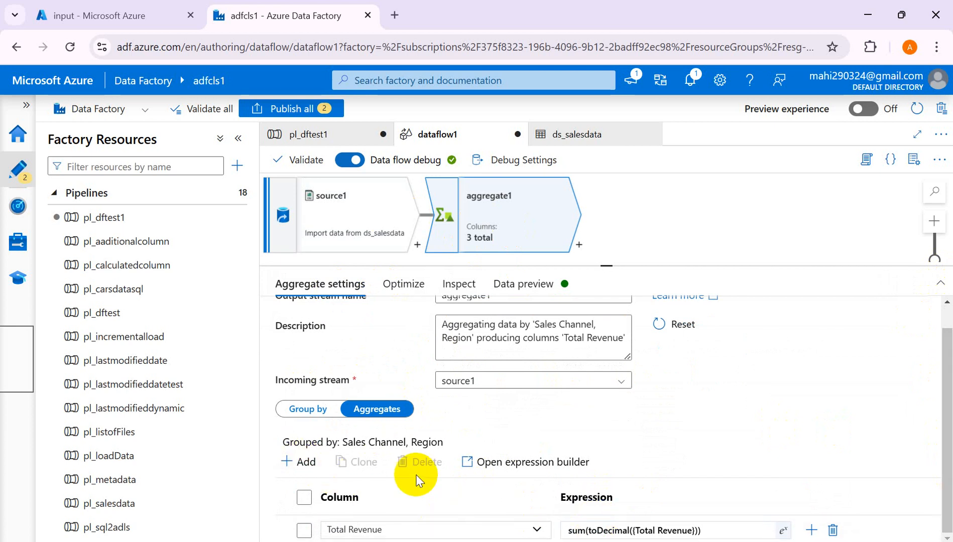
{"action": "left_click", "coordinate": [304, 464]}
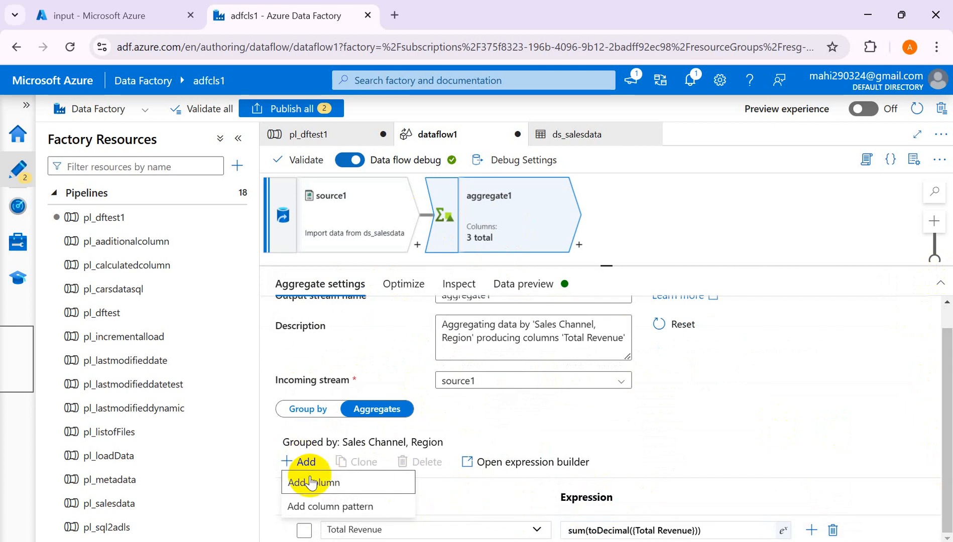
{"action": "left_click", "coordinate": [311, 482]}
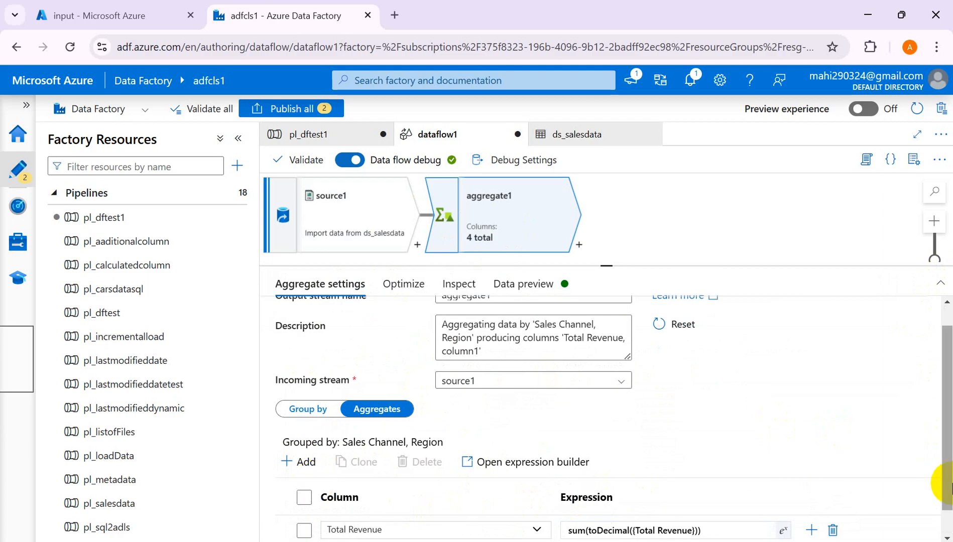
- Name the new aggregate column CountOfRecords
{"action": "left_click_drag", "start_coordinate": [948, 483], "coordinate": [947, 507]}
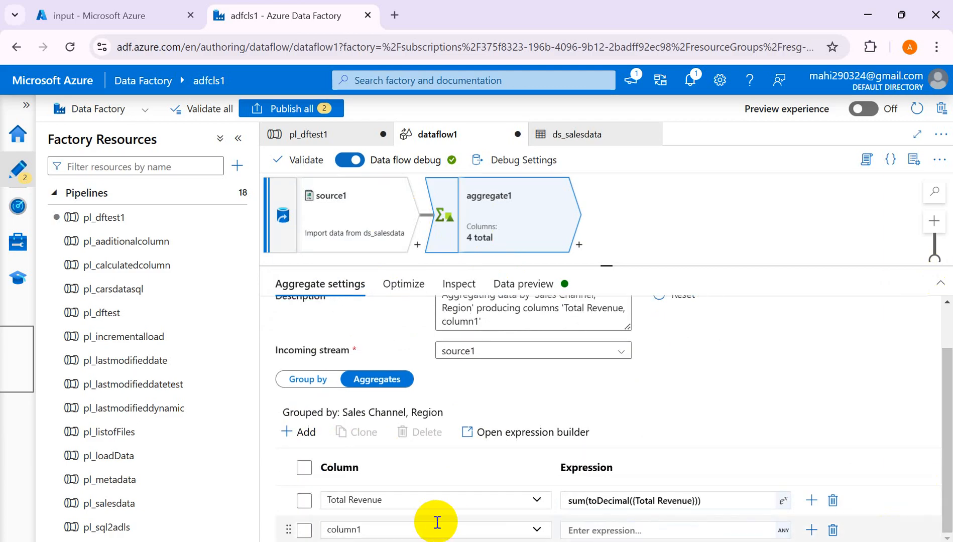
{"action": "left_click", "coordinate": [401, 526]}
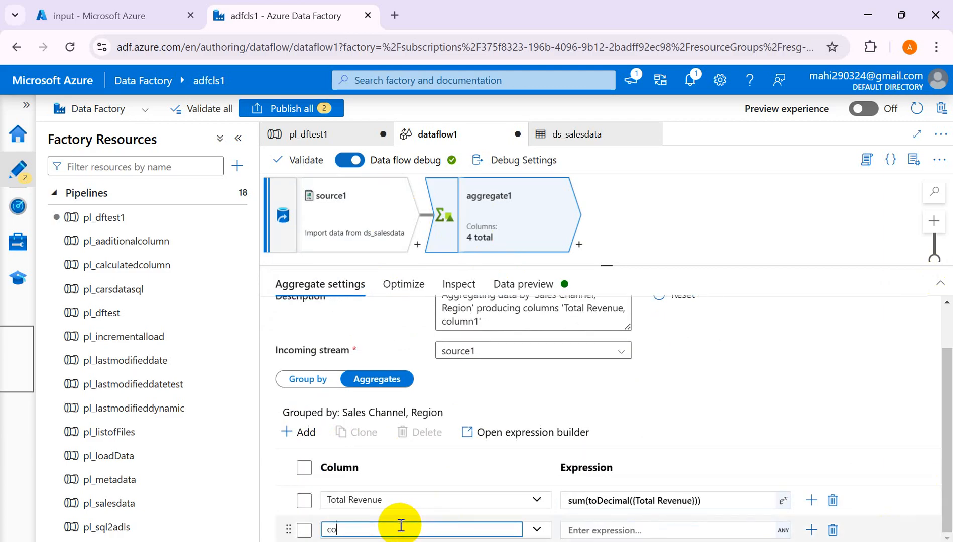
{"action": "key", "text": "BackSpace"}
{"action": "key", "text": "BackSpace"}
{"action": "type", "text": "CountOfRecords"}
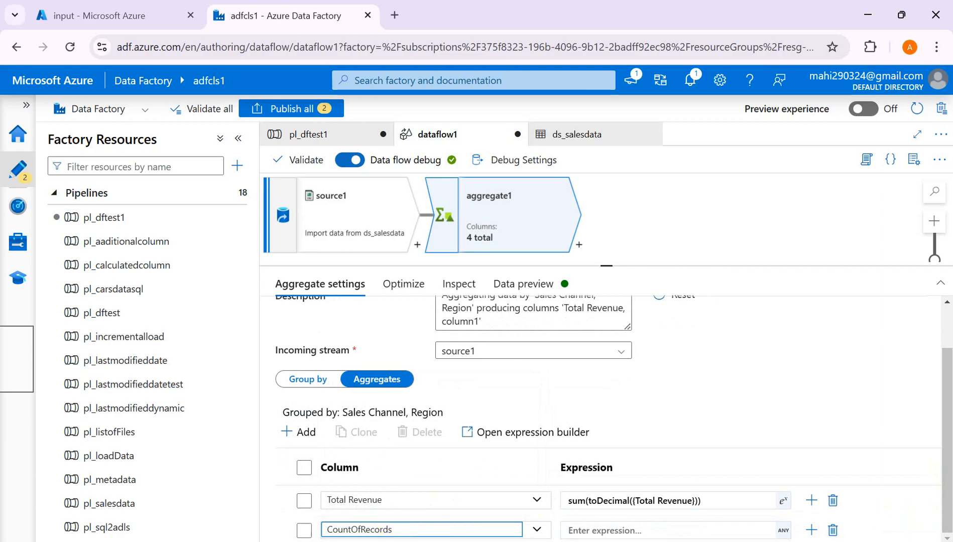
- Open CountOfRecords in the expression builder and enter the expression count({Order ID})
{"action": "left_click", "coordinate": [623, 531]}
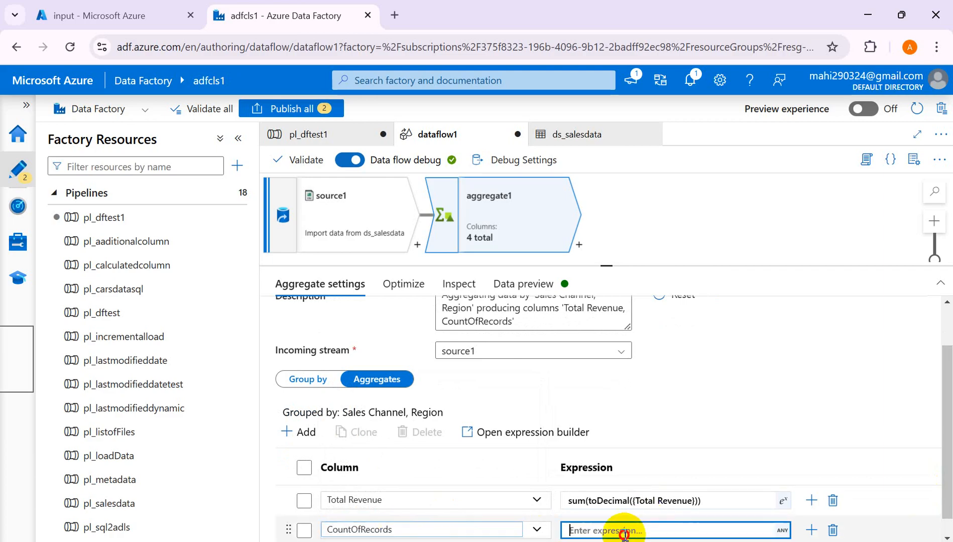
{"action": "left_click", "coordinate": [494, 445]}
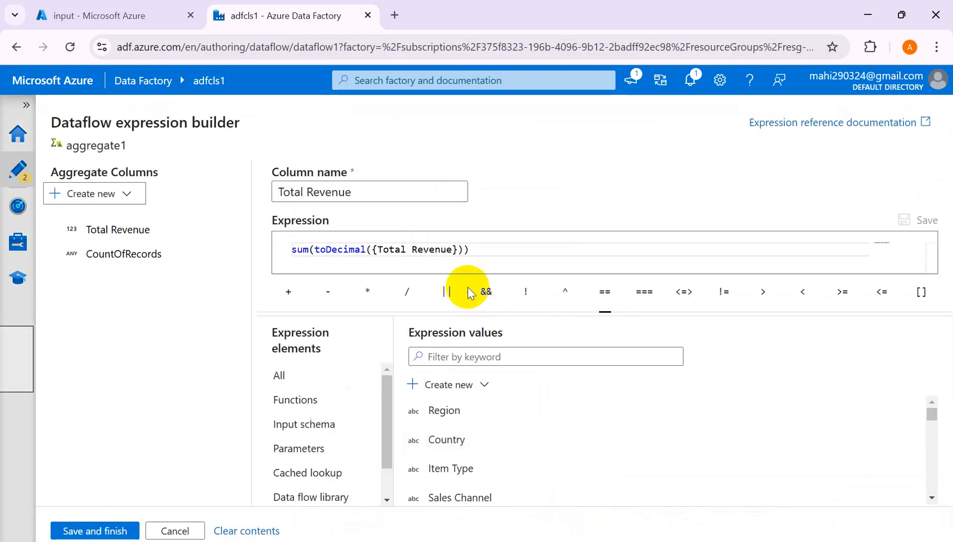
{"action": "left_click", "coordinate": [121, 256]}
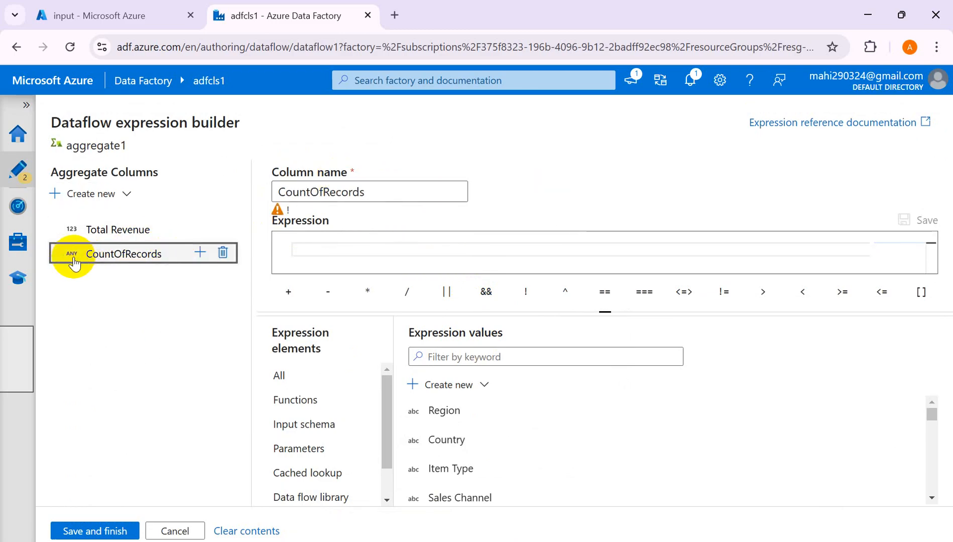
{"action": "left_click", "coordinate": [314, 248]}
{"action": "type", "text": "cou"}
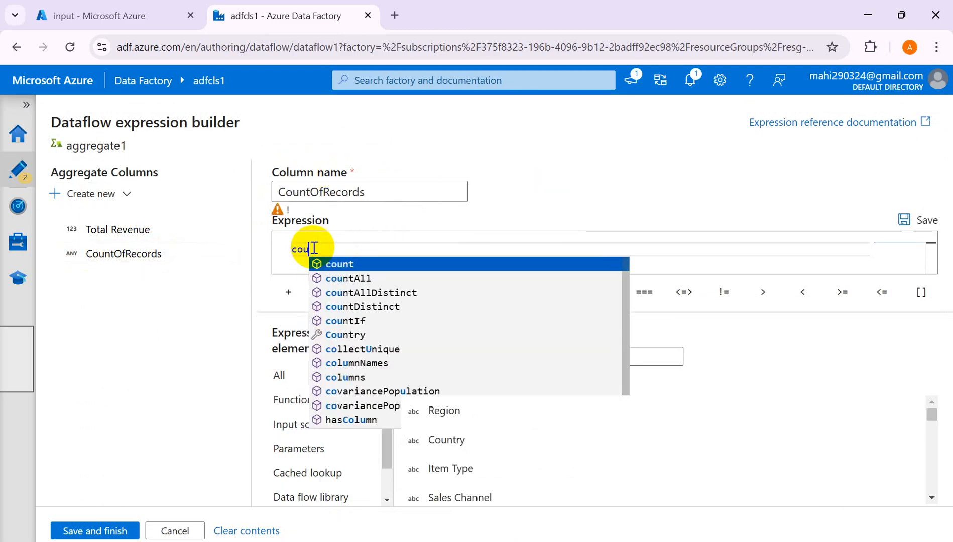
{"action": "type", "text": "nt("}
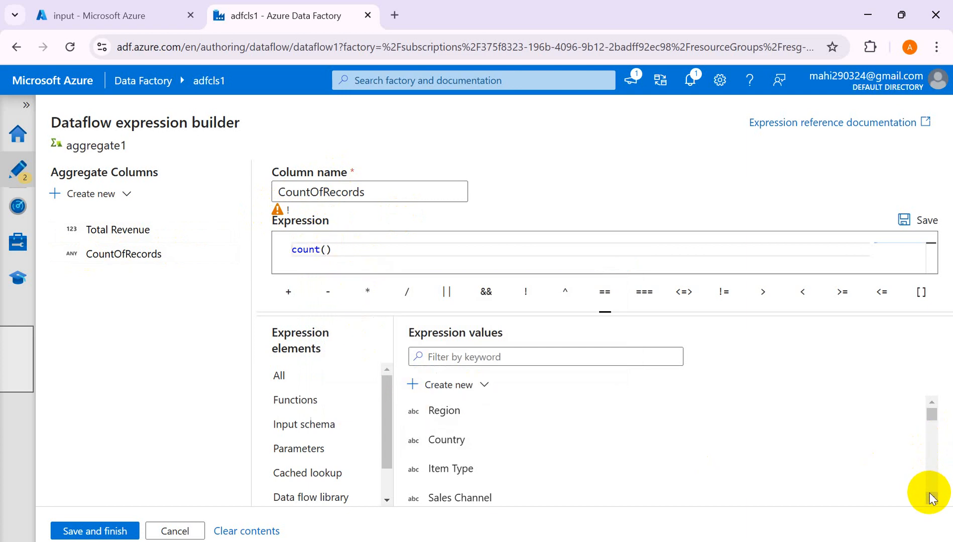
{"action": "left_click", "coordinate": [931, 497]}
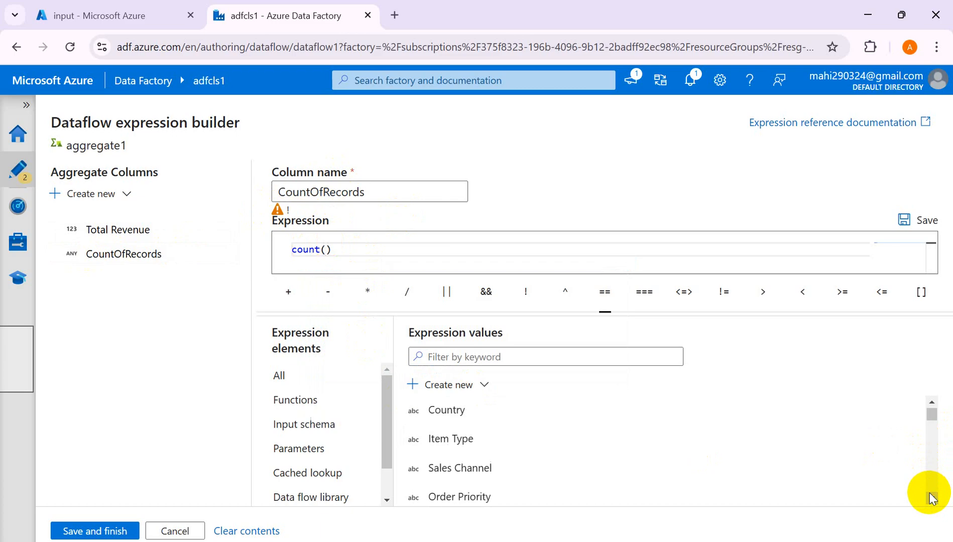
{"action": "left_click", "coordinate": [932, 497]}
{"action": "left_click", "coordinate": [932, 497]}
{"action": "left_click", "coordinate": [932, 497]}
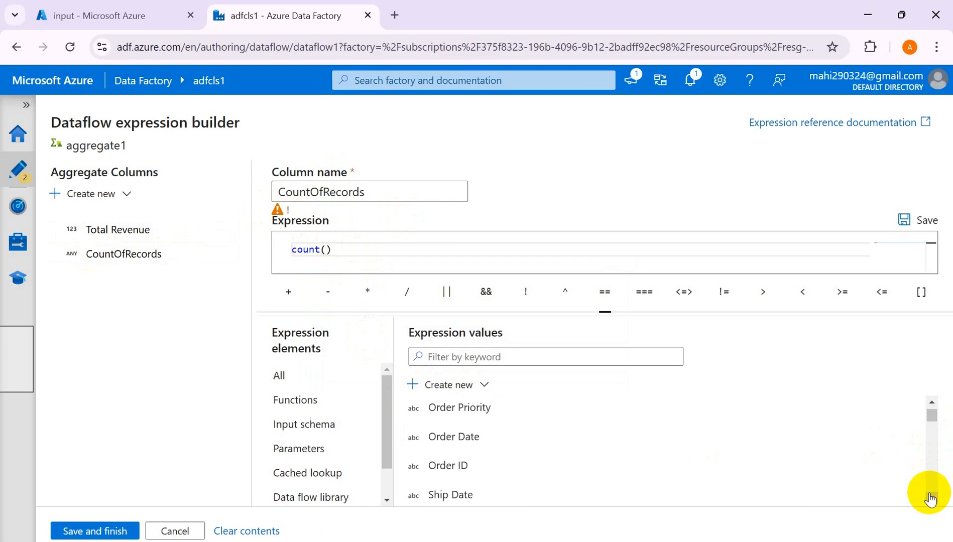
{"action": "left_click", "coordinate": [593, 466]}
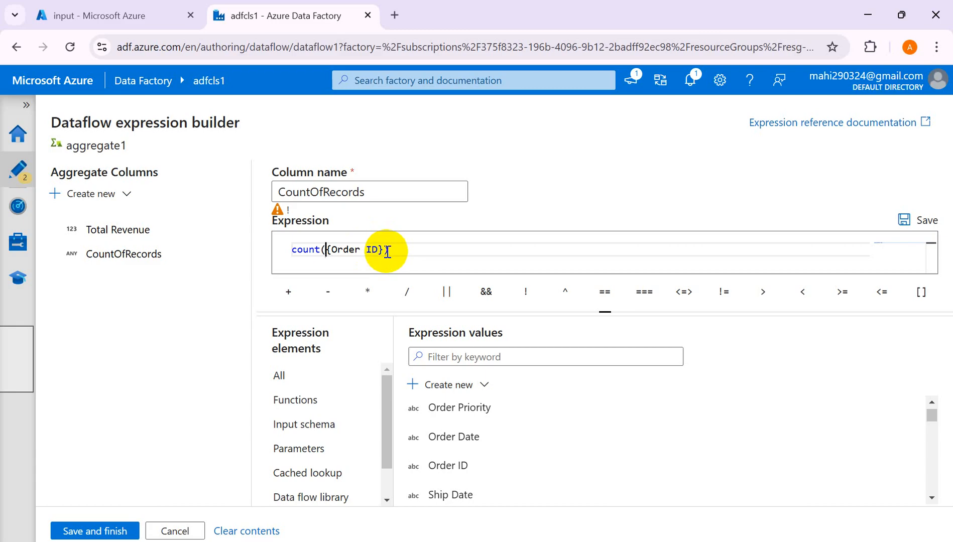
- Insert the toInteger function inside count(), in front of the Order ID reference
{"action": "type", "text": "to"}
{"action": "type", "text": "in"}
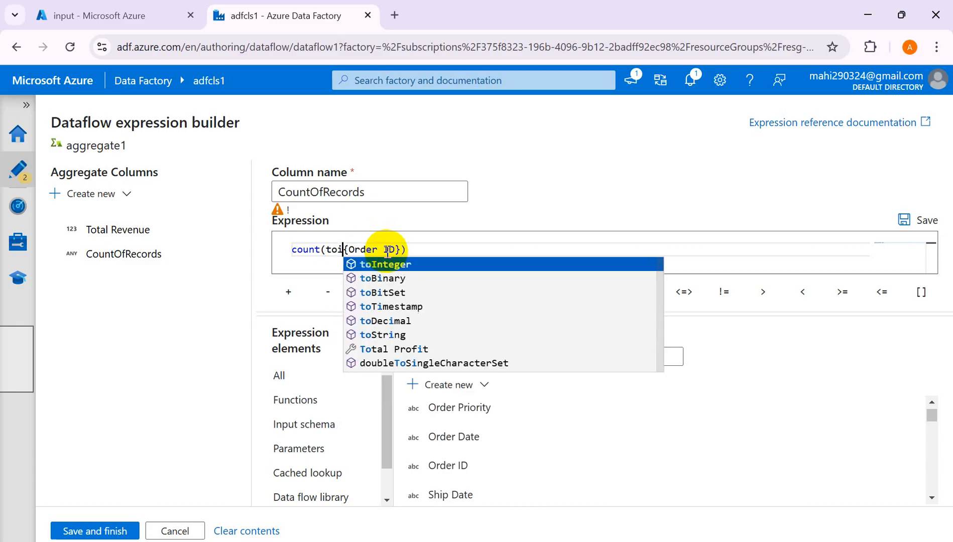
{"action": "left_click", "coordinate": [391, 265]}
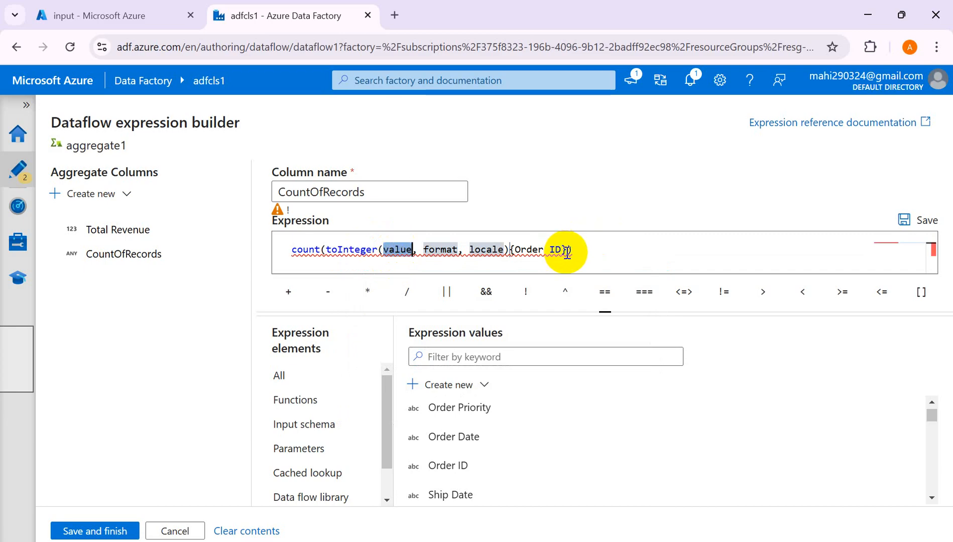
- Clear the toInteger placeholders and the misplaced column reference, and insert Order ID as its argument: count(toInteger({Order ID}))
{"action": "left_click", "coordinate": [504, 252]}
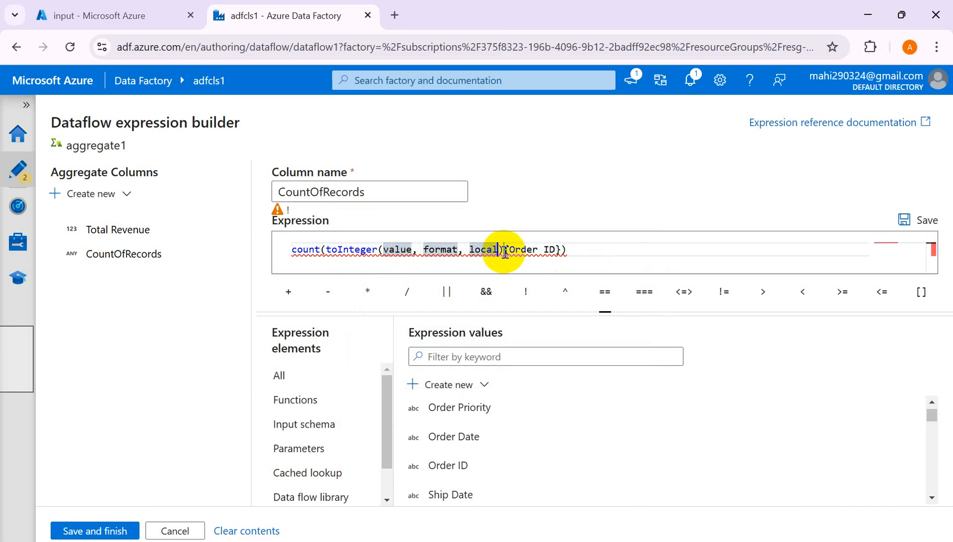
{"action": "key", "text": "BackSpace"}
{"action": "key", "text": "BackSpace"}
{"action": "key", "text": "BackSpace"}
{"action": "key", "text": "BackSpace"}
{"action": "key", "text": "BackSpace"}
{"action": "key", "text": "BackSpace"}
{"action": "key", "text": "BackSpace"}
{"action": "key", "text": "BackSpace"}
{"action": "key", "text": "BackSpace"}
{"action": "key", "text": "BackSpace"}
{"action": "key", "text": "BackSpace"}
{"action": "key", "text": "BackSpace"}
{"action": "key", "text": "BackSpace"}
{"action": "key", "text": "BackSpace"}
{"action": "key", "text": "BackSpace"}
{"action": "key", "text": "BackSpace"}
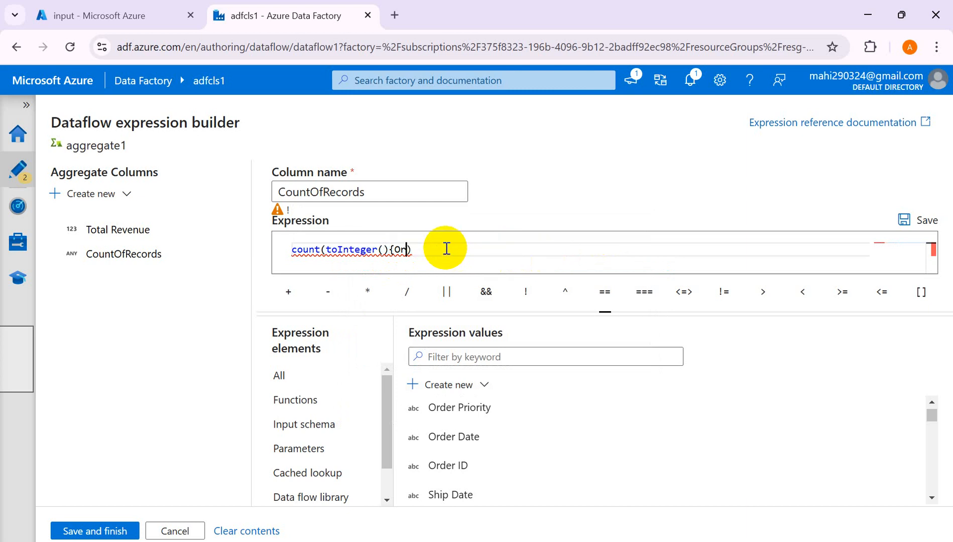
{"action": "left_click", "coordinate": [384, 249]}
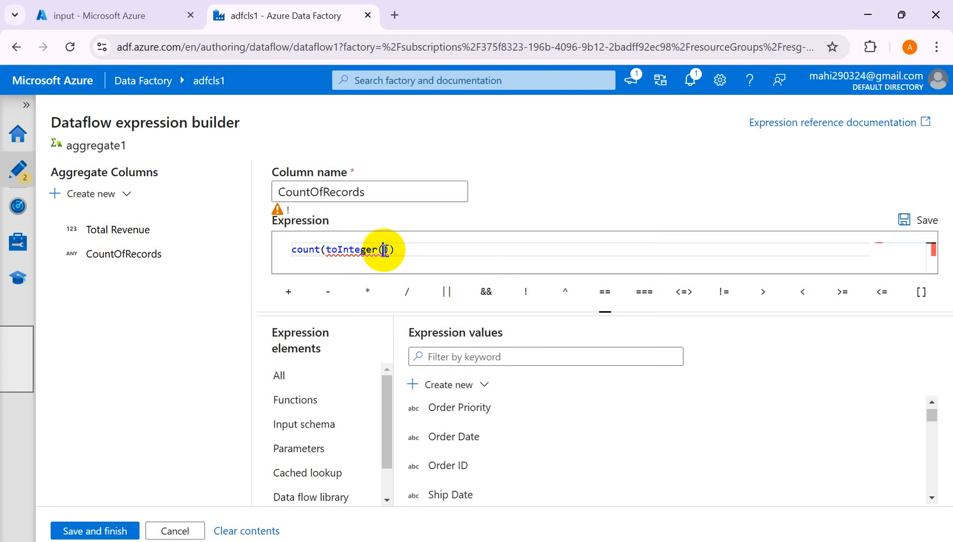
{"action": "left_click", "coordinate": [441, 468]}
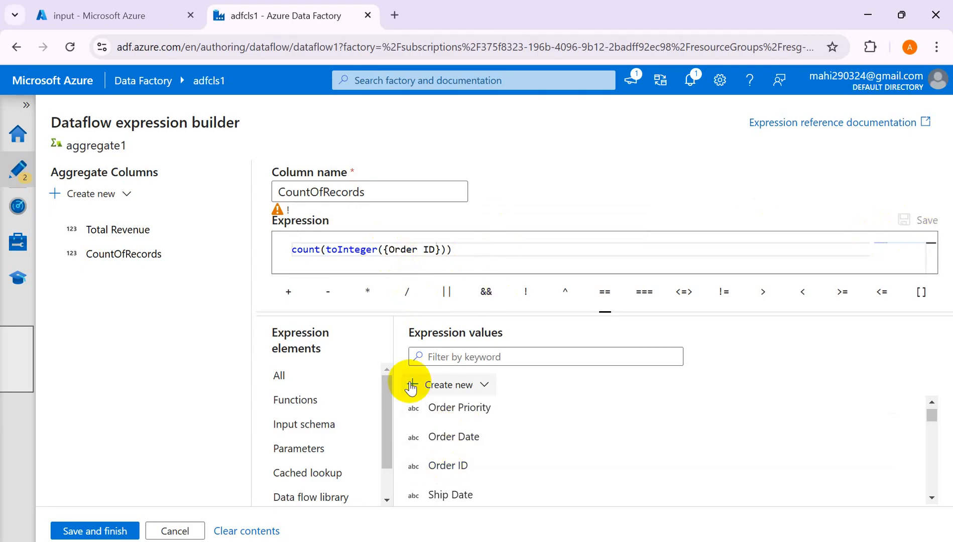
- Save the CountOfRecords expression and refresh the aggregate1 data preview
{"action": "left_click", "coordinate": [105, 530]}
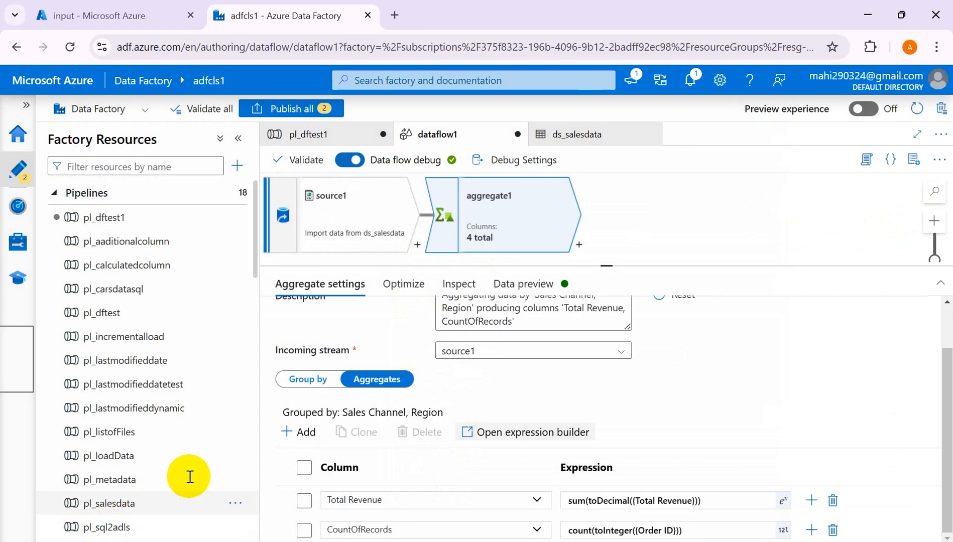
{"action": "left_click", "coordinate": [522, 284]}
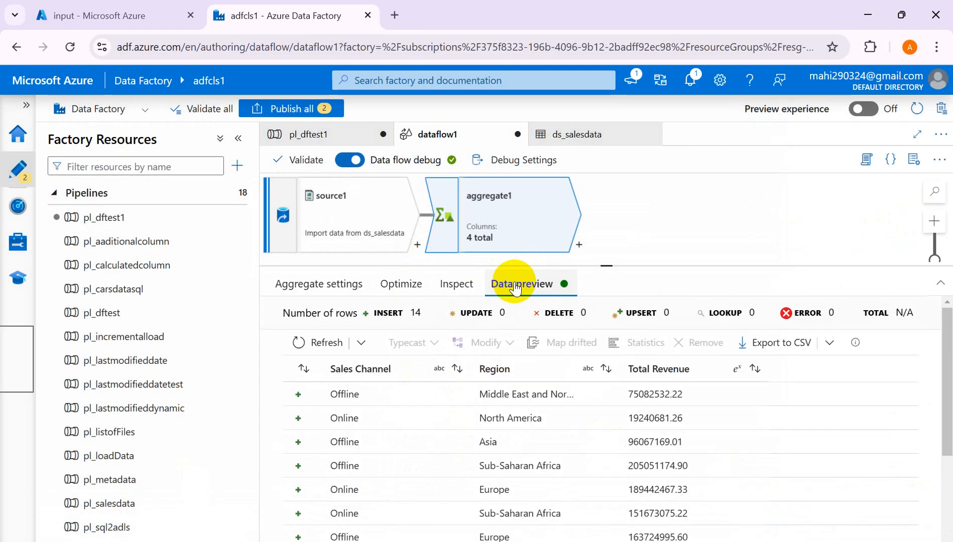
{"action": "left_click", "coordinate": [305, 343]}
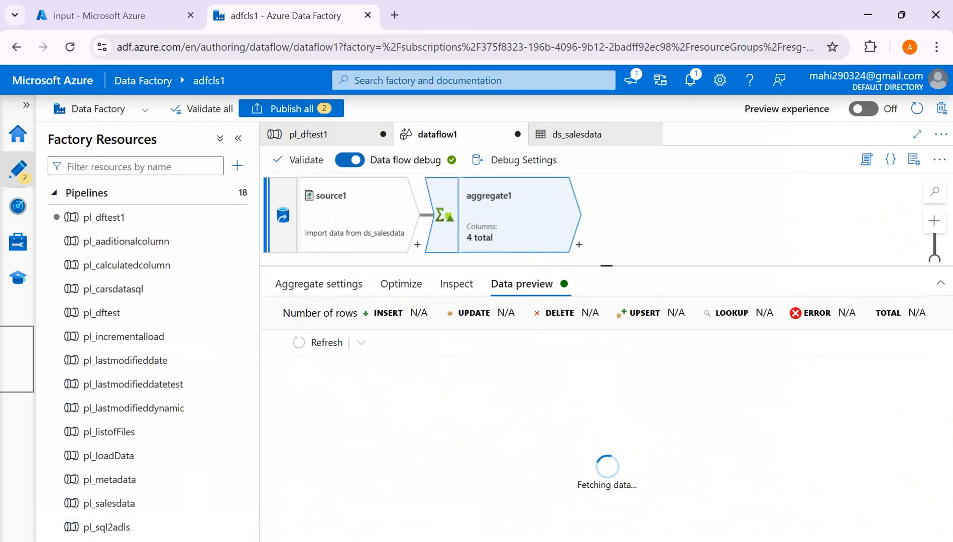
- Switch to the 1000 Sales Records (3) workbook in Excel and show the header row of its raw data sheet
{"action": "mouse_move", "coordinate": [616, 541]}
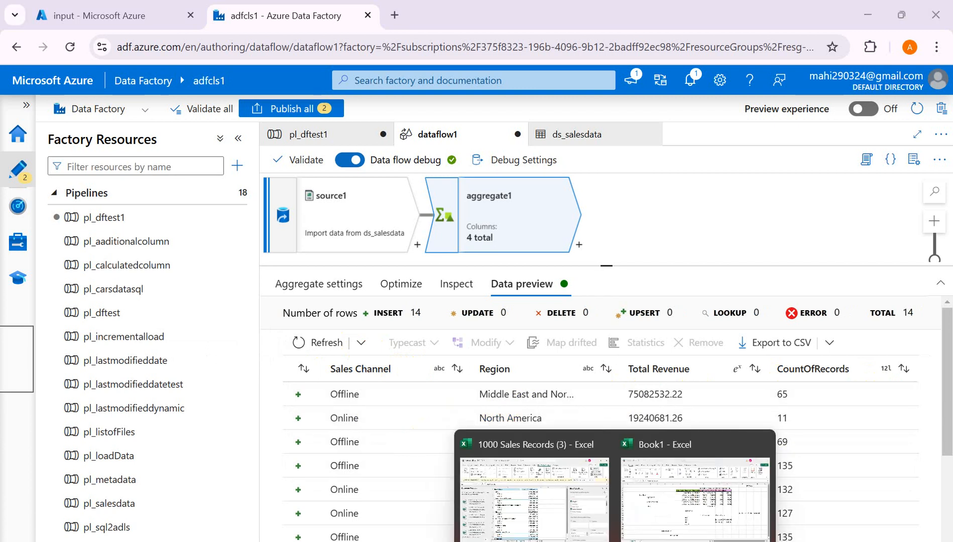
{"action": "left_click", "coordinate": [562, 501]}
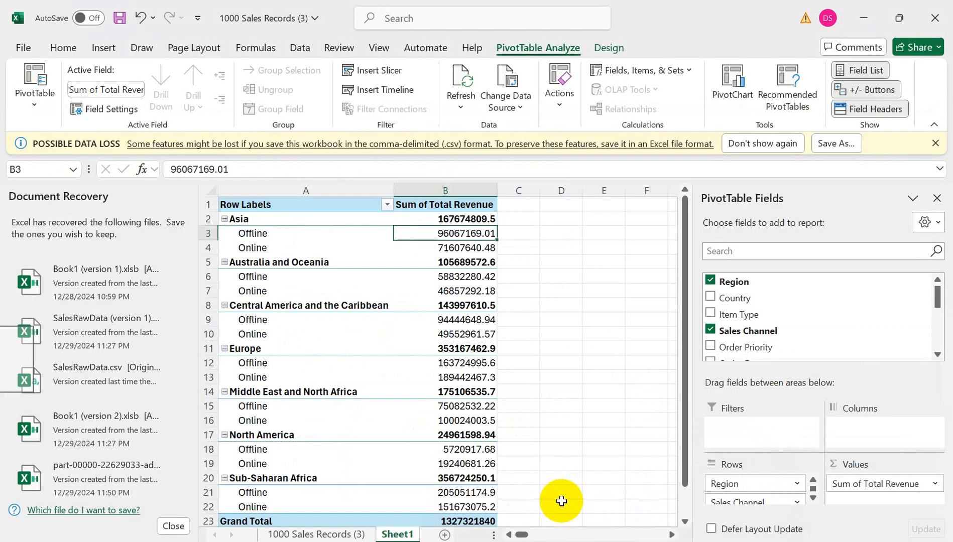
{"action": "left_click", "coordinate": [294, 533]}
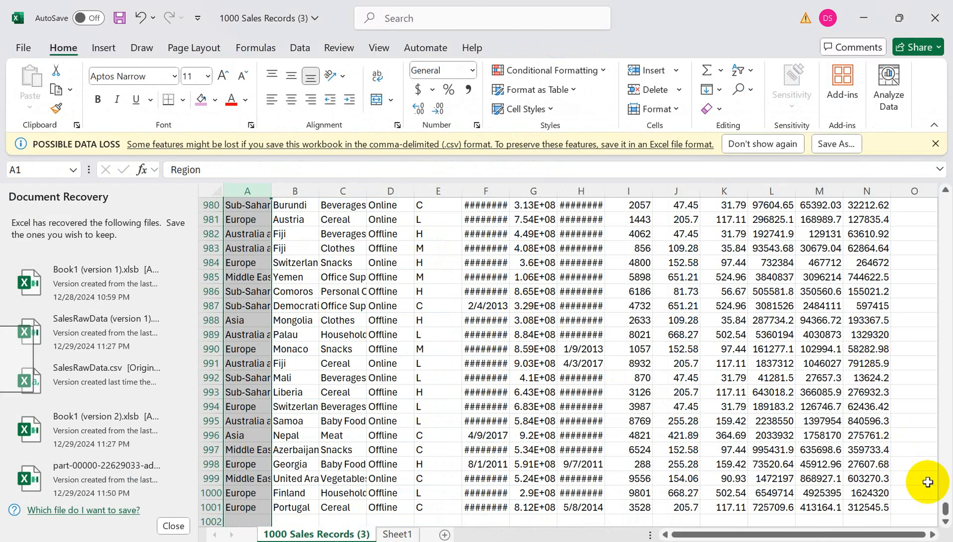
{"action": "left_click_drag", "start_coordinate": [947, 510], "coordinate": [947, 193]}
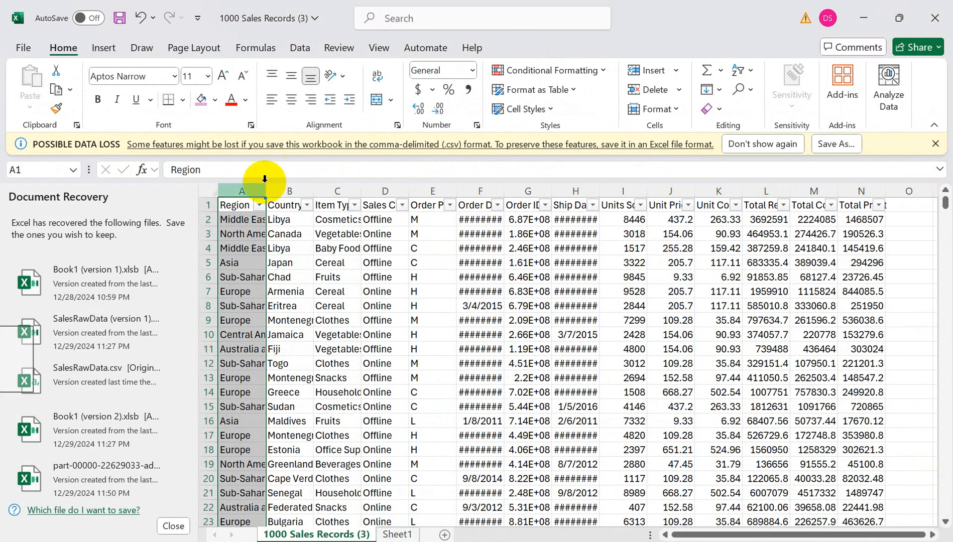
{"action": "left_click", "coordinate": [241, 185]}
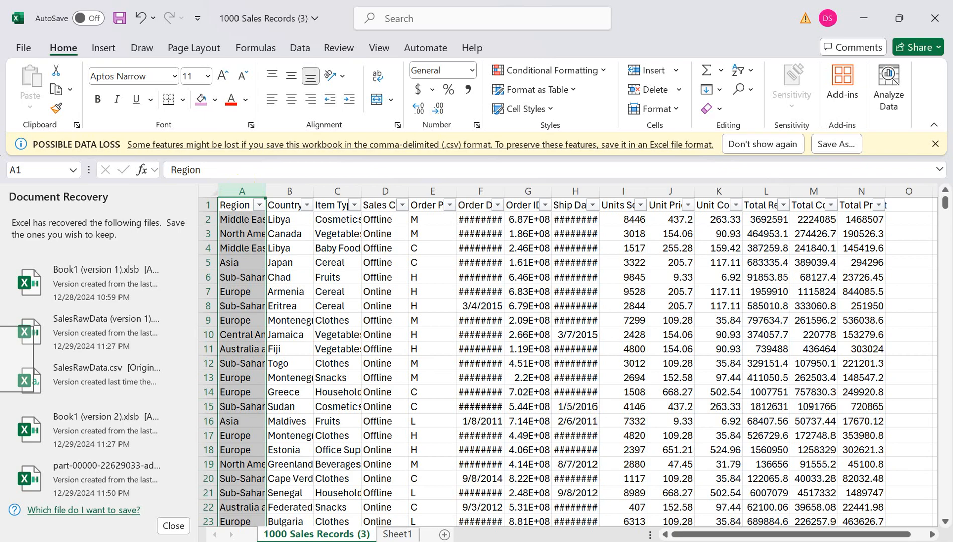
- Filter the Region column to show only North America
{"action": "left_click", "coordinate": [259, 204]}
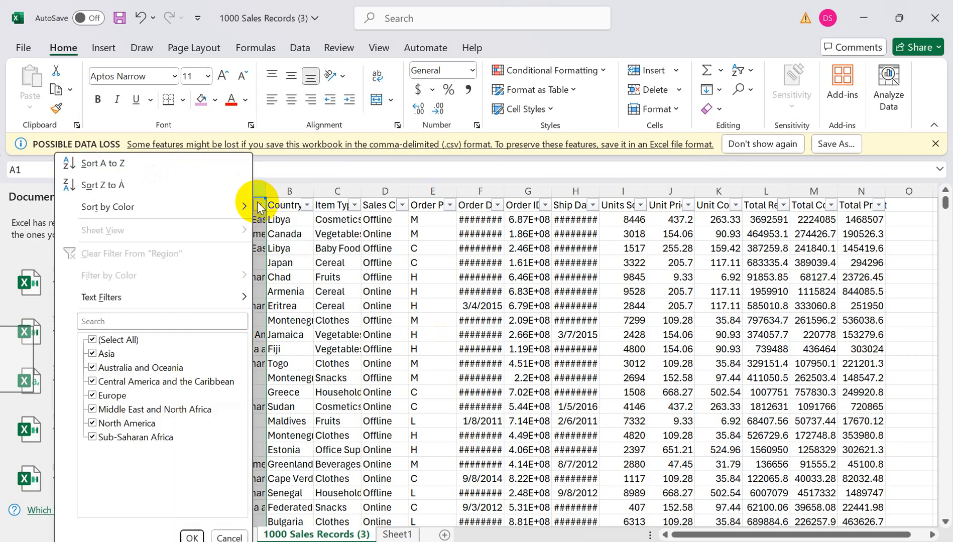
{"action": "left_click", "coordinate": [111, 340]}
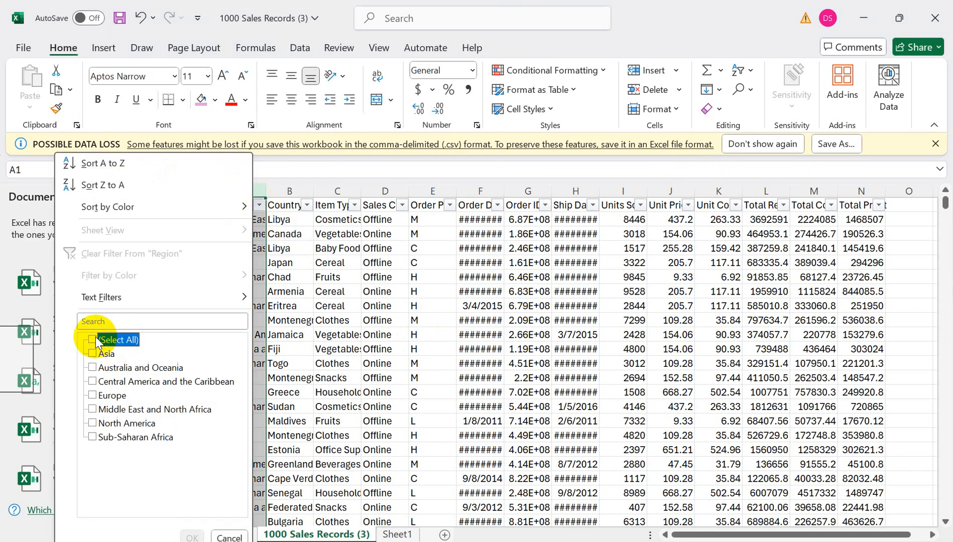
{"action": "left_click", "coordinate": [93, 425]}
{"action": "left_click", "coordinate": [190, 537]}
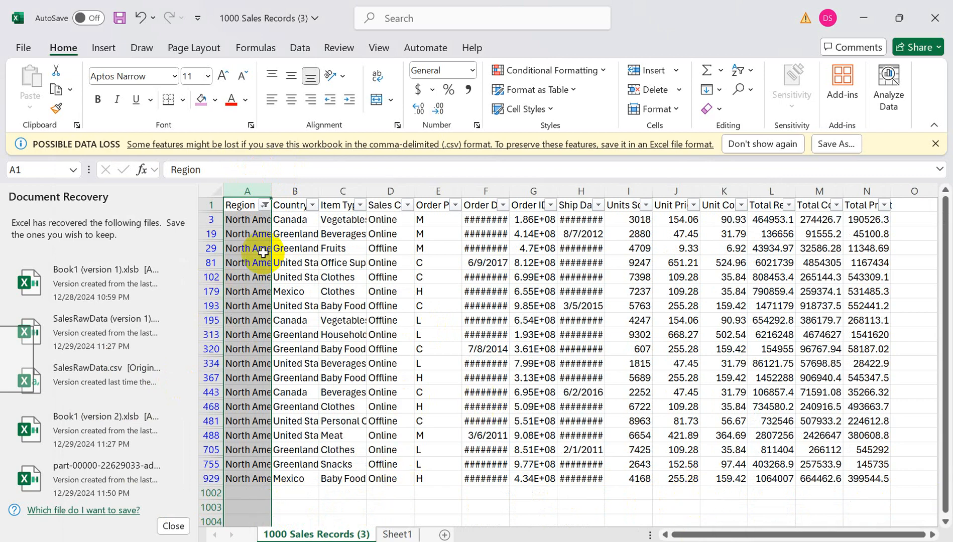
- Filter the Sales Channel column to show only Offline
{"action": "left_click", "coordinate": [408, 204]}
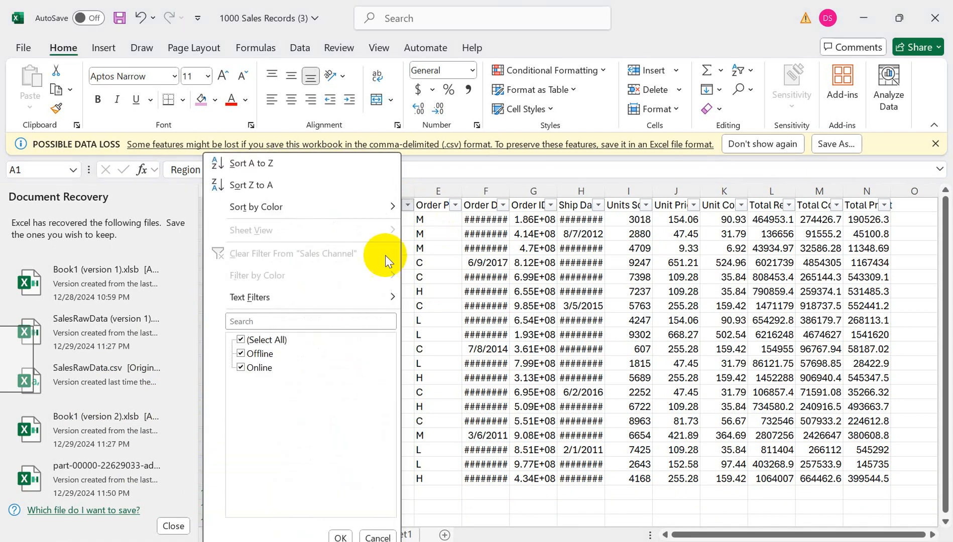
{"action": "left_click", "coordinate": [241, 340]}
{"action": "left_click", "coordinate": [240, 354]}
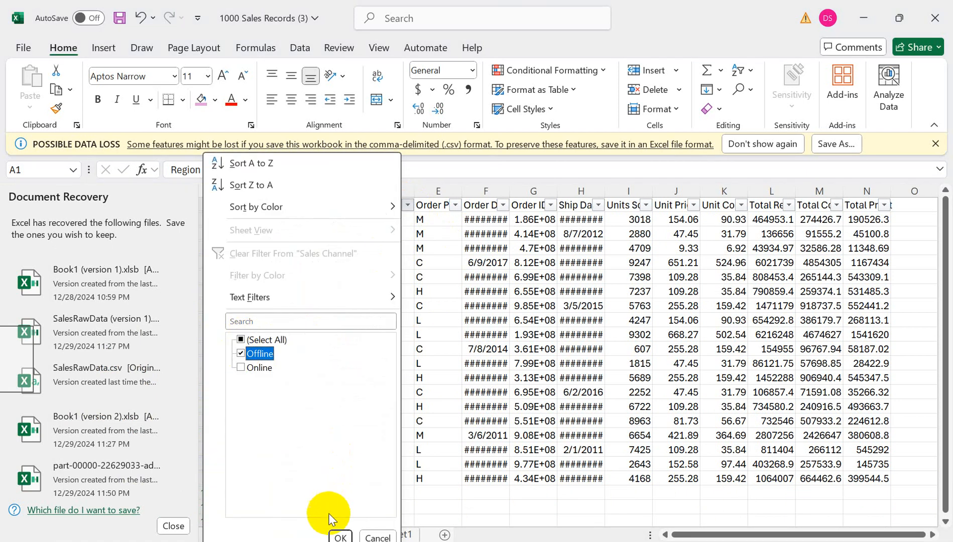
{"action": "left_click", "coordinate": [338, 536]}
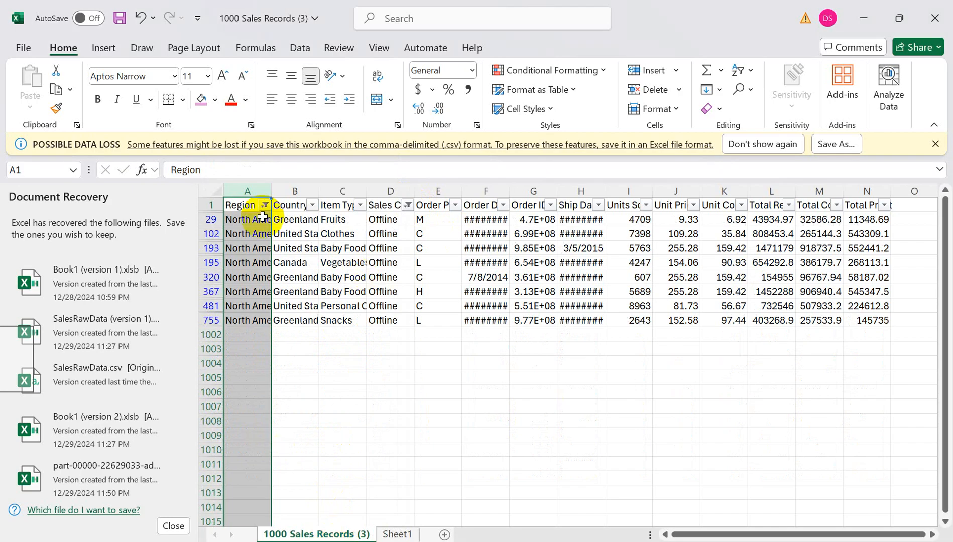
- Select the filtered Region cells and compare their count with the Offline North America row in Azure Data Factory's aggregate1 preview
{"action": "left_click", "coordinate": [260, 217]}
{"action": "left_click_drag", "start_coordinate": [259, 217], "coordinate": [254, 323]}
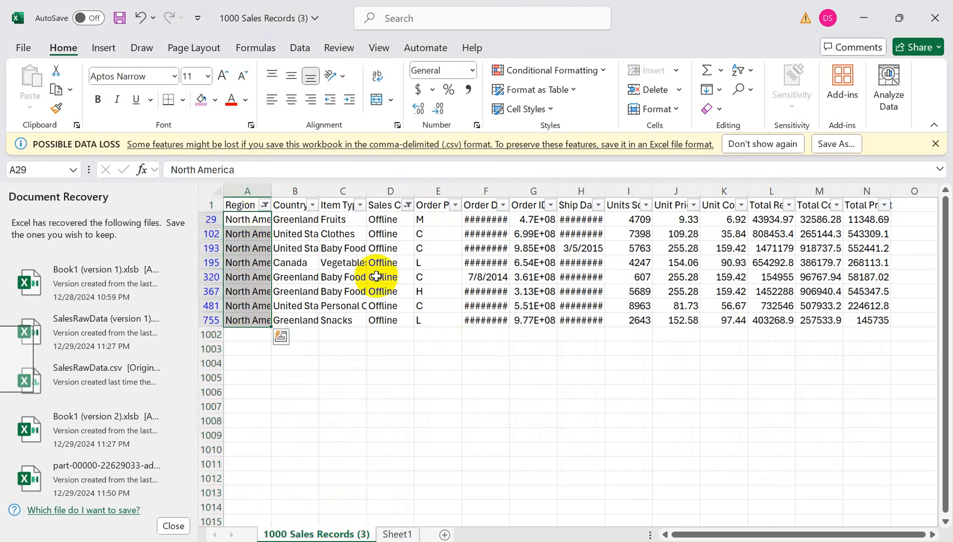
{"action": "key", "text": "alt+Tab"}
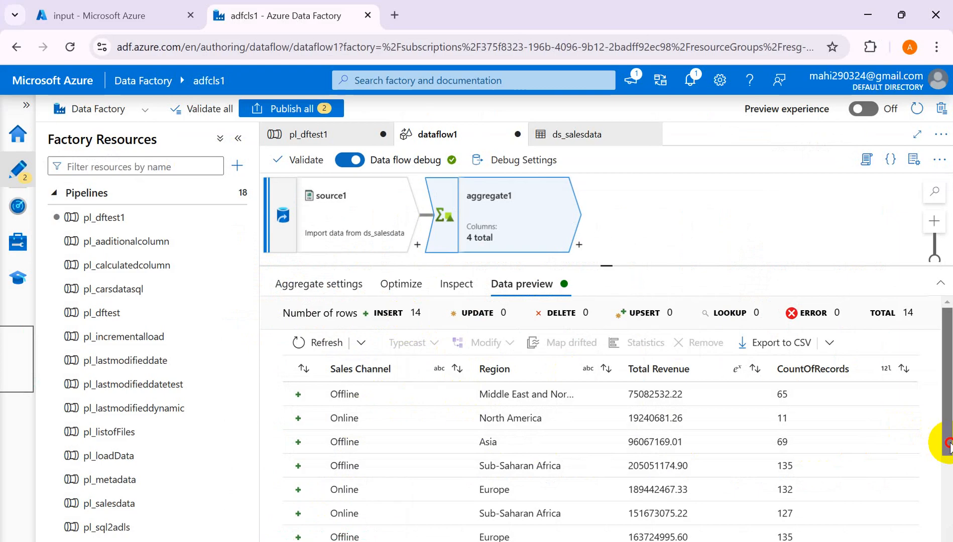
{"action": "left_click_drag", "start_coordinate": [947, 441], "coordinate": [943, 525]}
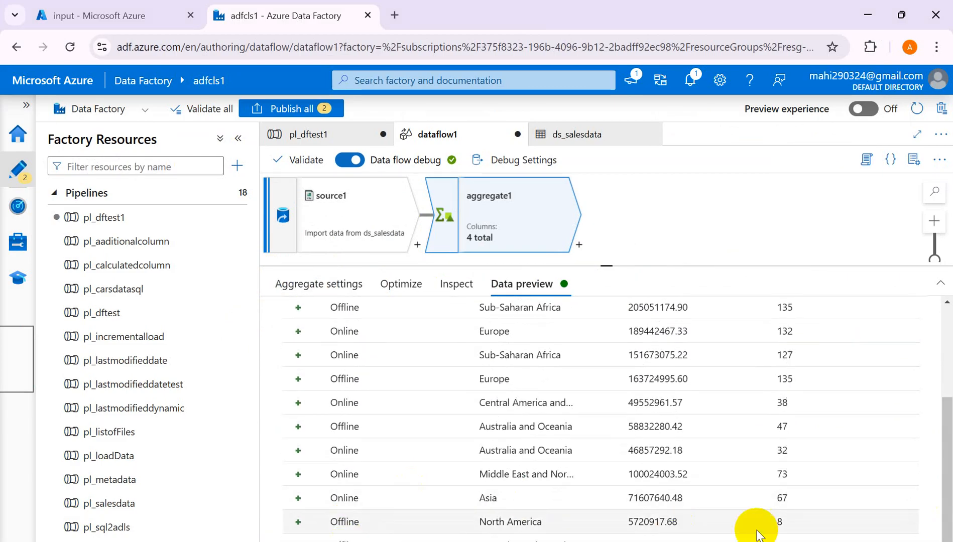
- Filter Sales Channel to Online in Excel and compare the Region cell count with the Online North America row in Azure Data Factory's preview
{"action": "key", "text": "alt+Tab"}
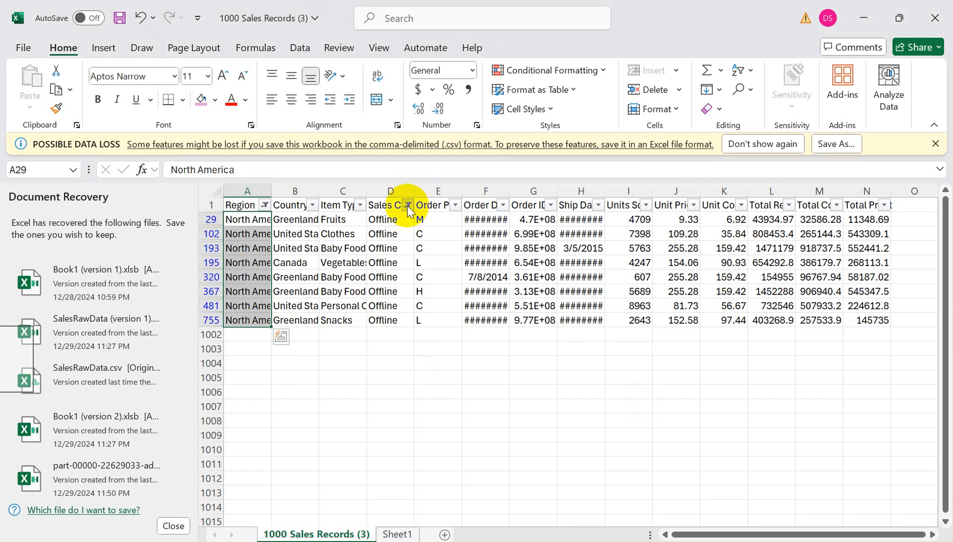
{"action": "left_click", "coordinate": [407, 206]}
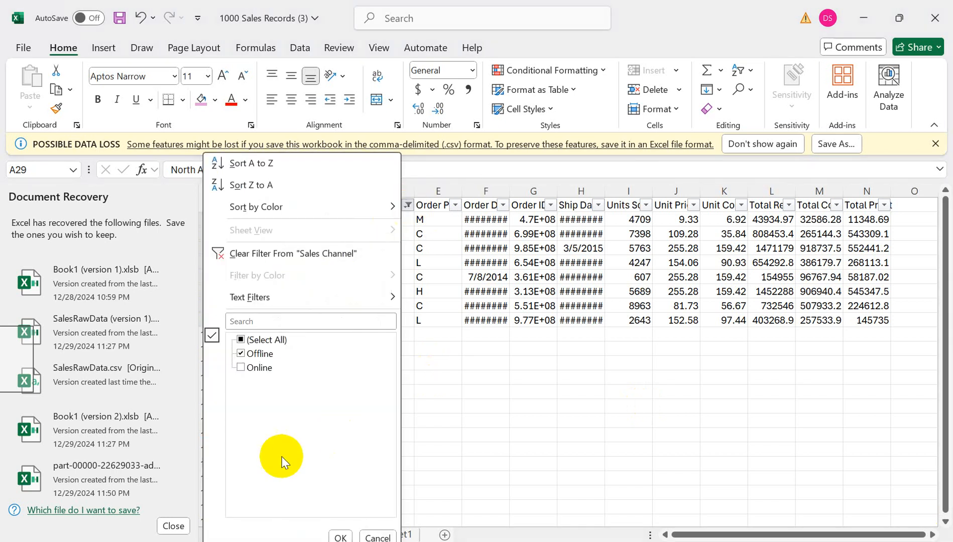
{"action": "left_click", "coordinate": [241, 368]}
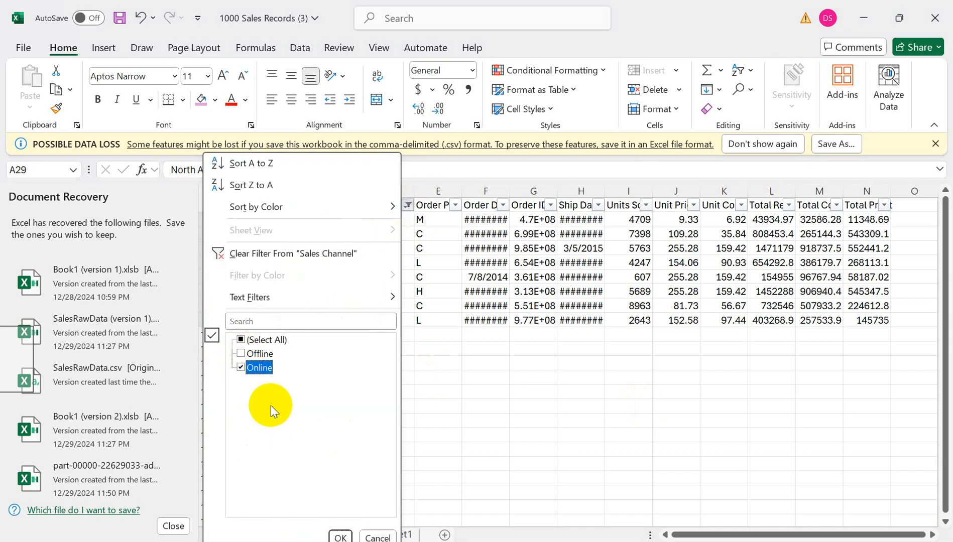
{"action": "left_click", "coordinate": [337, 537]}
{"action": "left_click_drag", "start_coordinate": [250, 219], "coordinate": [252, 362]}
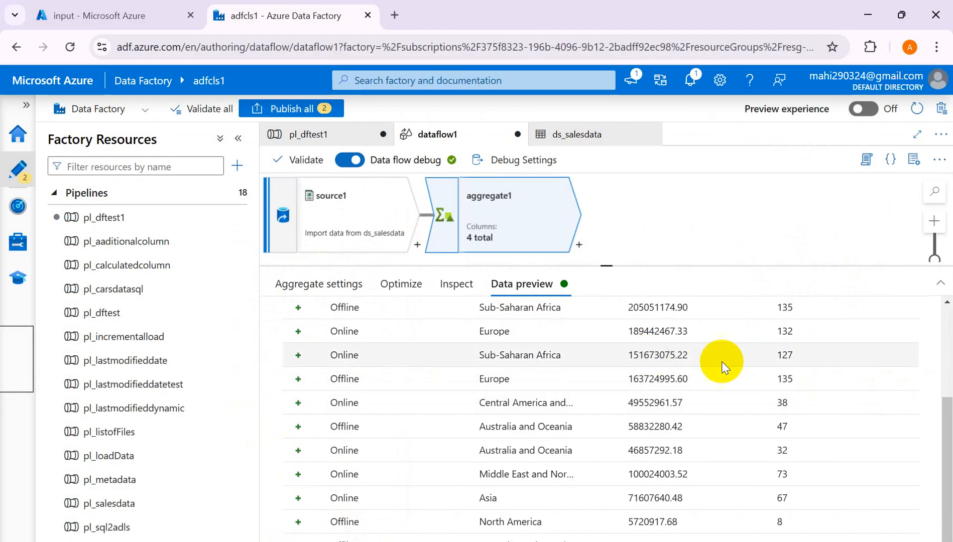
{"action": "left_click_drag", "start_coordinate": [938, 441], "coordinate": [944, 341]}
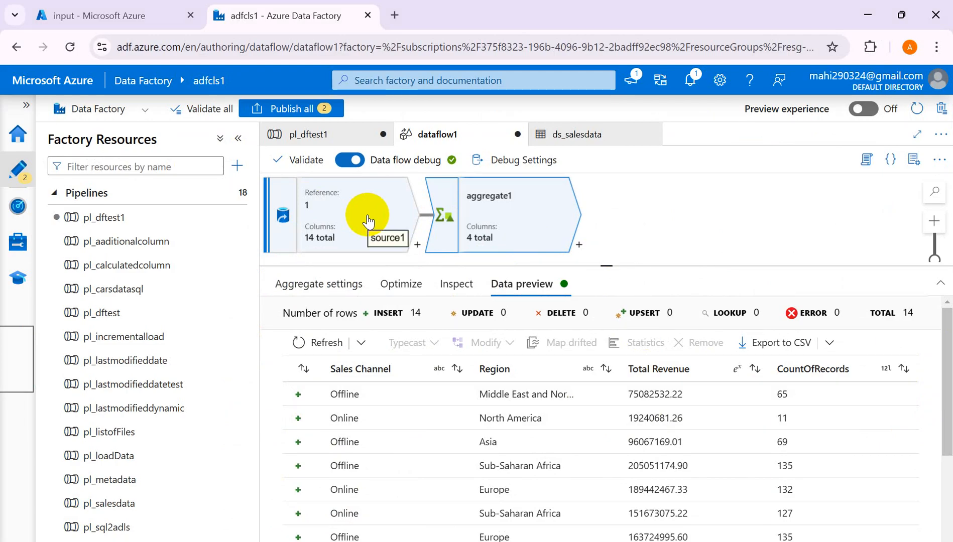
- Add a new column to the aggregates in the aggregate1 transformation's settings
{"action": "left_click", "coordinate": [526, 217]}
{"action": "left_click", "coordinate": [335, 283]}
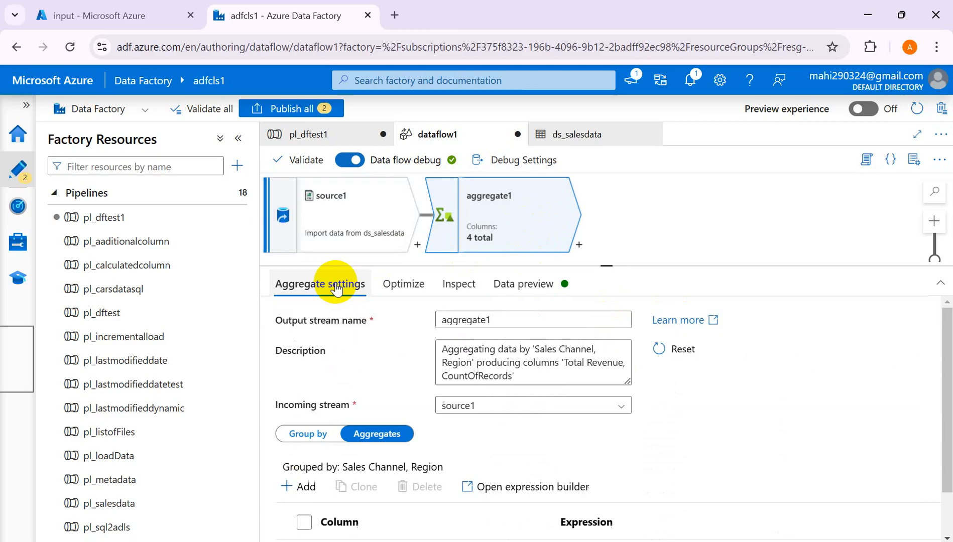
{"action": "scroll", "coordinate": [937, 452], "scroll_direction": "down", "scroll_amount": 1}
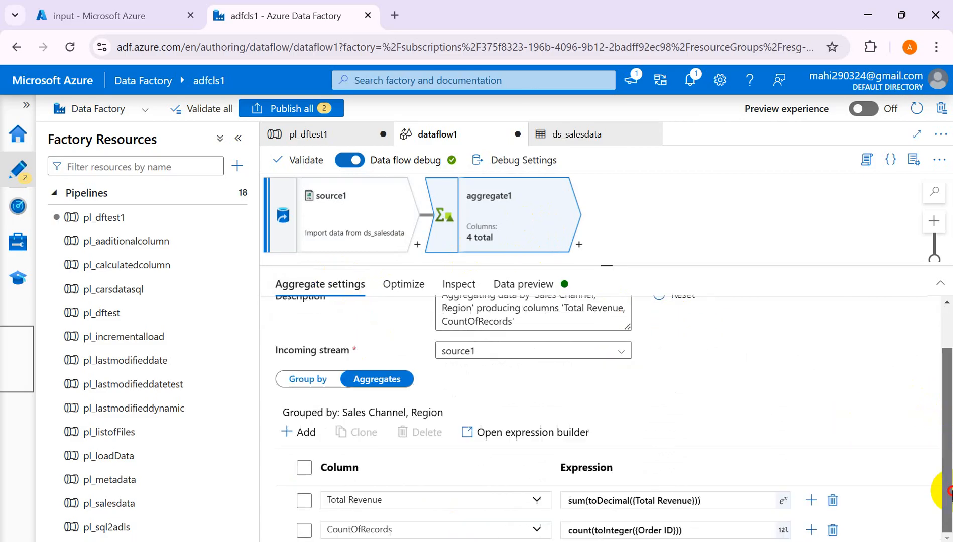
{"action": "left_click", "coordinate": [298, 432]}
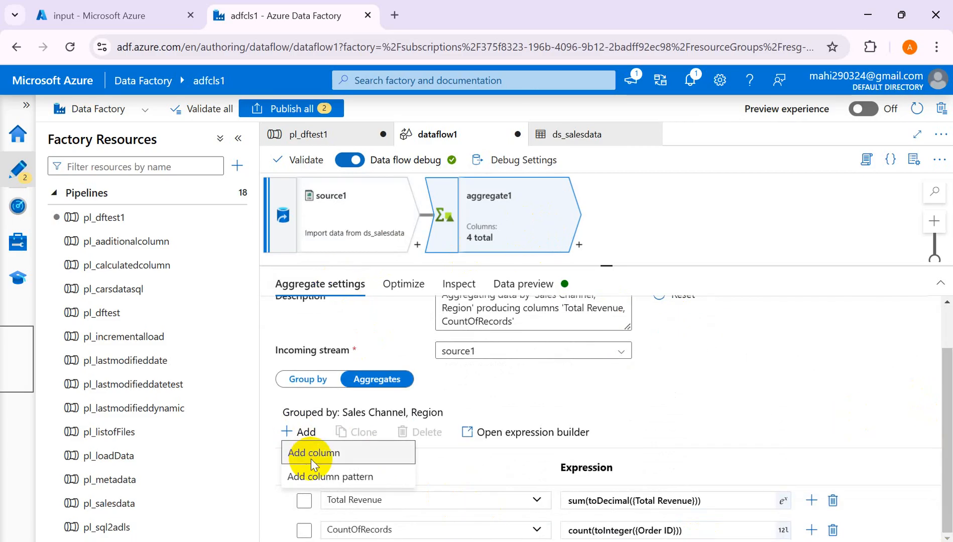
{"action": "left_click", "coordinate": [311, 455]}
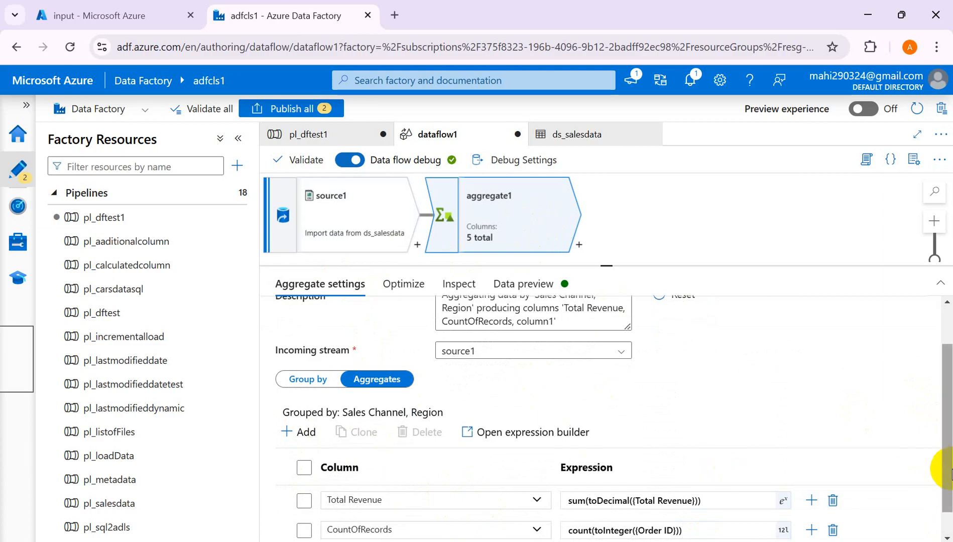
- Name the new aggregate column MaximiumProfit
{"action": "scroll", "coordinate": [950, 469], "scroll_direction": "down", "scroll_amount": 1}
{"action": "left_click", "coordinate": [411, 525]}
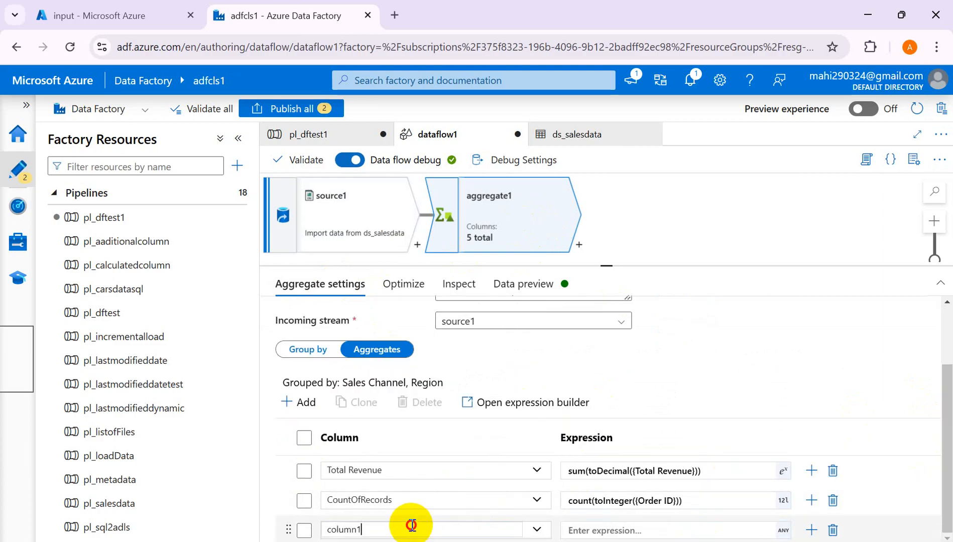
{"action": "key", "text": "BackSpace"}
{"action": "key", "text": "BackSpace"}
{"action": "key", "text": "BackSpace"}
{"action": "key", "text": "BackSpace"}
{"action": "key", "text": "BackSpace"}
{"action": "key", "text": "BackSpace"}
{"action": "type", "text": "MaximiumProfit"}
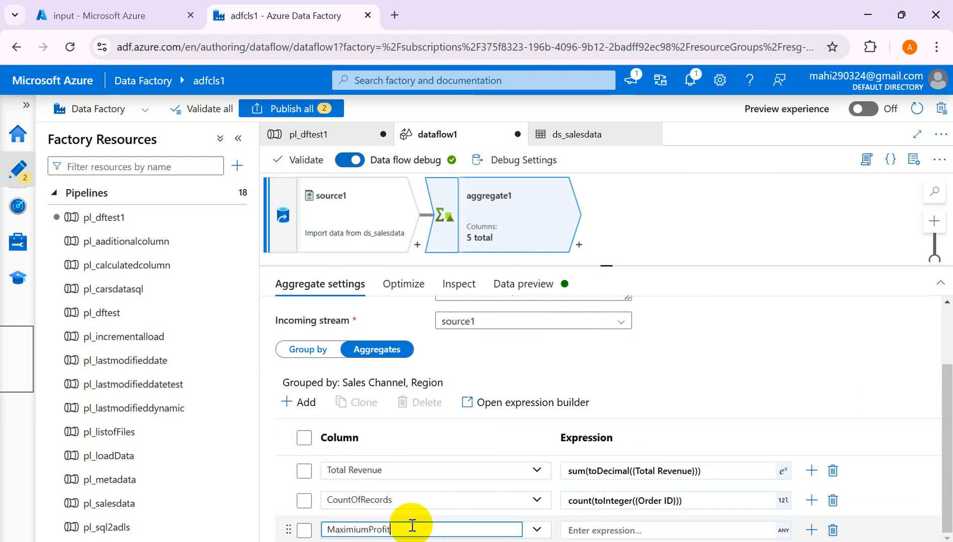
- Open the MaximiumProfit column in the expression builder and start its expression with max()
{"action": "left_click", "coordinate": [517, 404]}
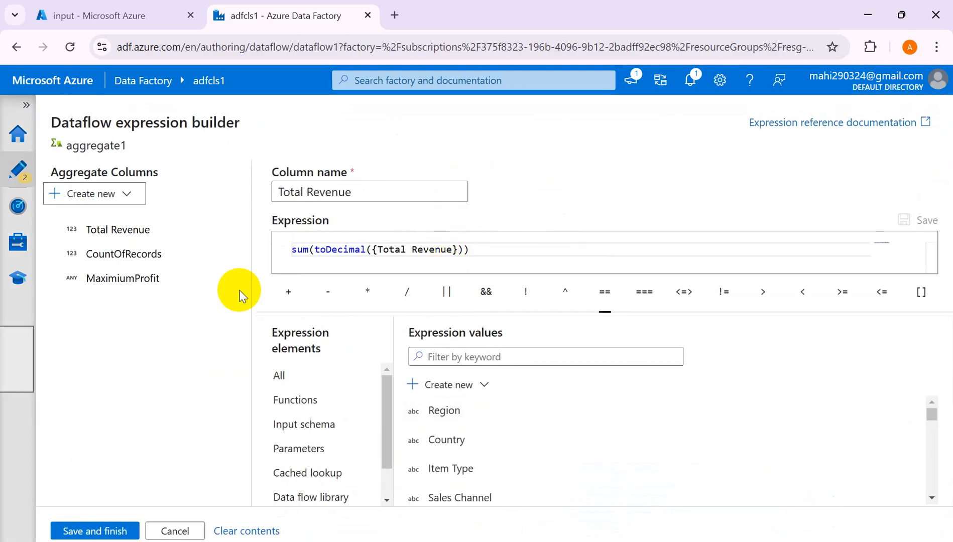
{"action": "left_click", "coordinate": [137, 281]}
{"action": "left_click", "coordinate": [351, 245]}
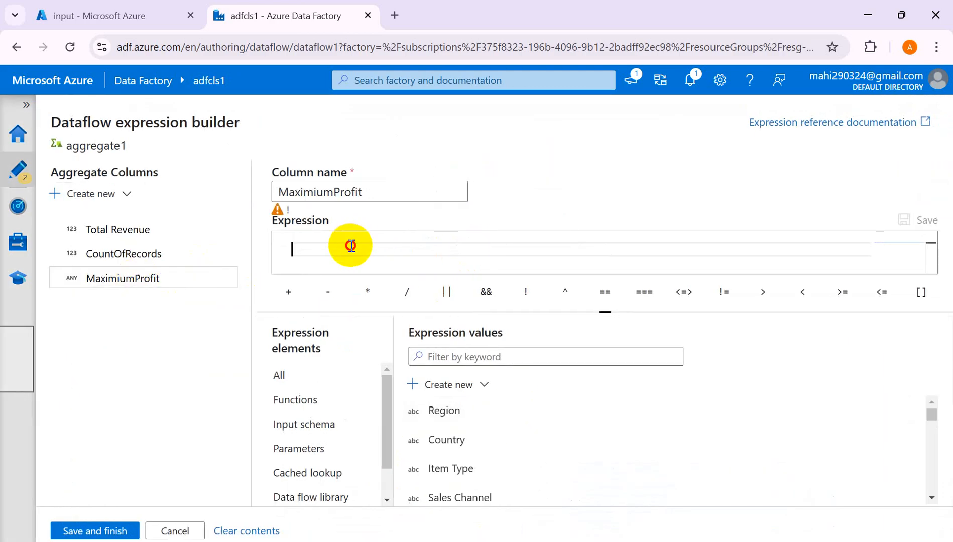
{"action": "type", "text": "max("}
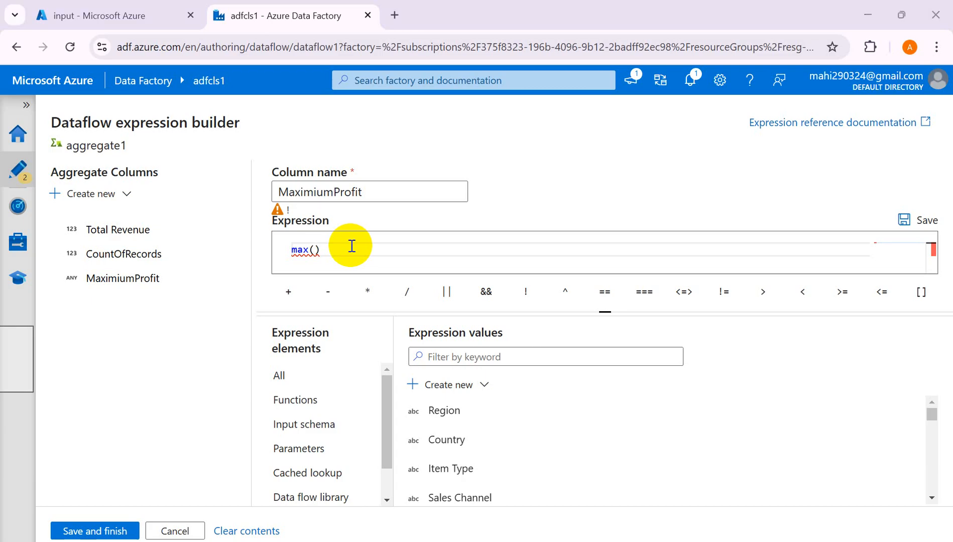
- Switch to the Excel workbook, clear the filters and look through the Total Profit column's values
{"action": "key", "text": "alt+Tab"}
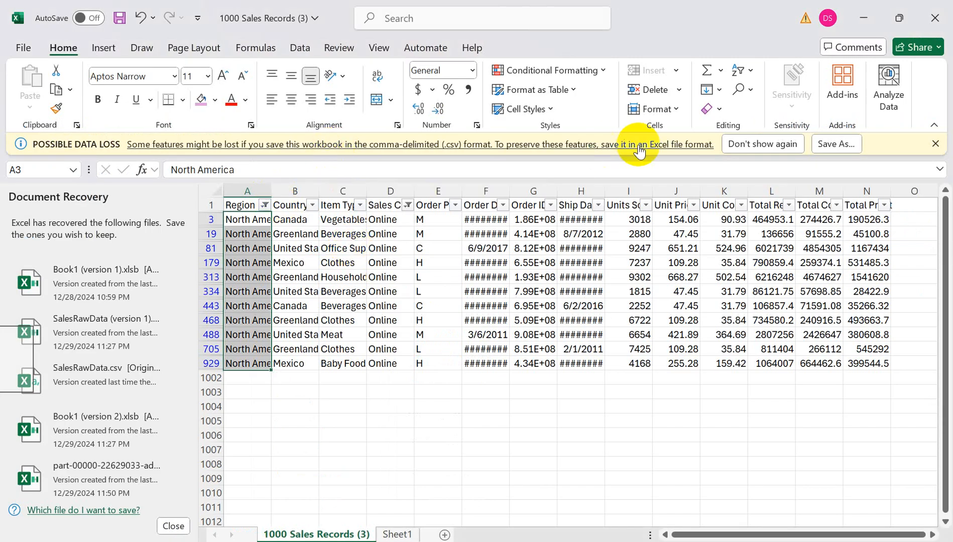
{"action": "left_click", "coordinate": [299, 48]}
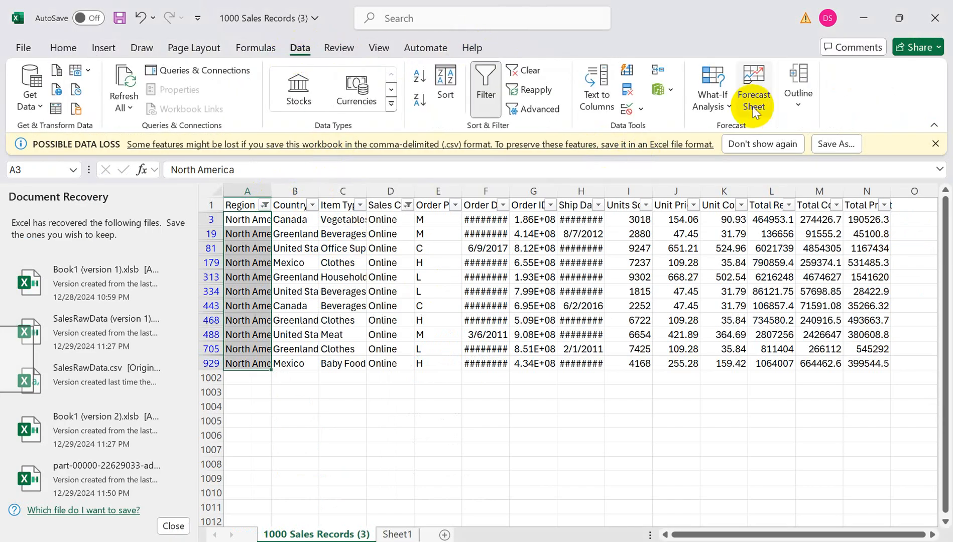
{"action": "left_click", "coordinate": [523, 70]}
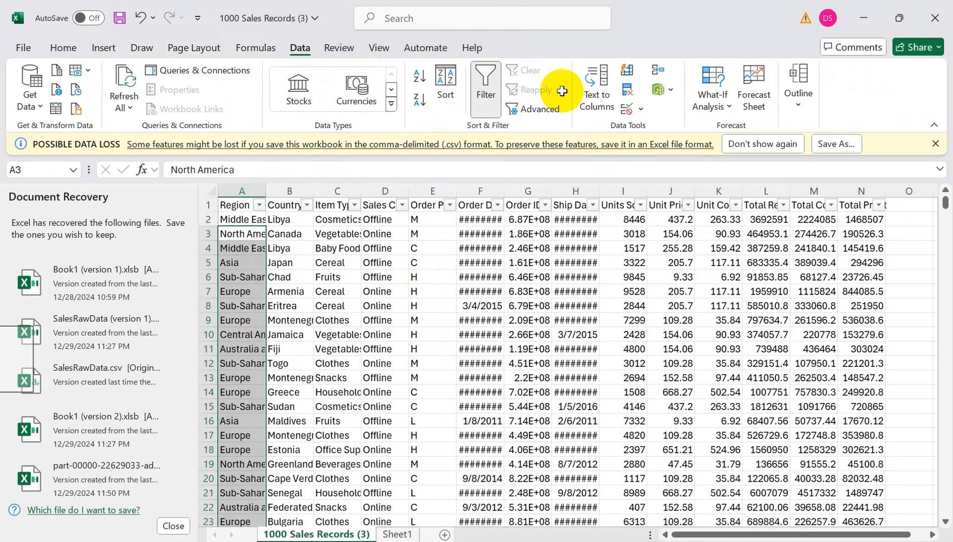
{"action": "left_click", "coordinate": [861, 203]}
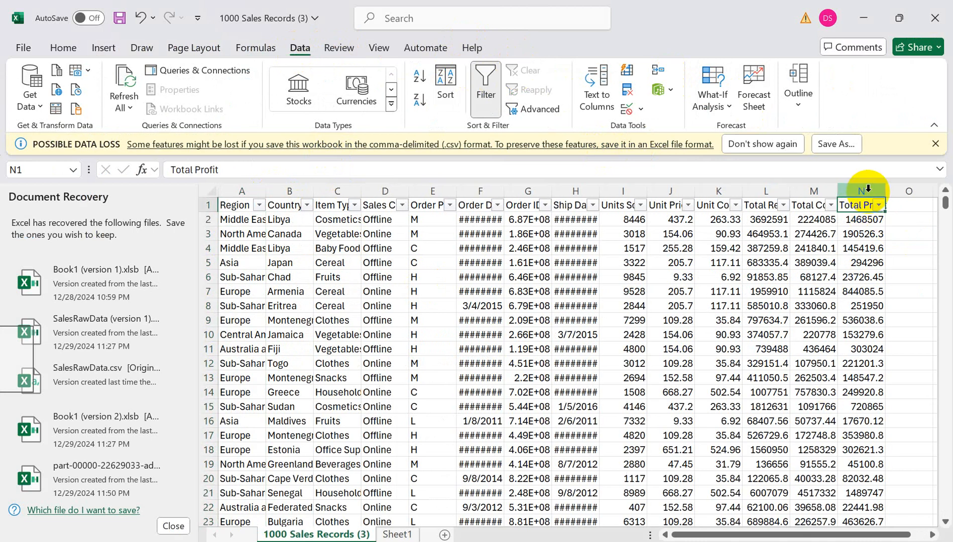
{"action": "left_click", "coordinate": [866, 192]}
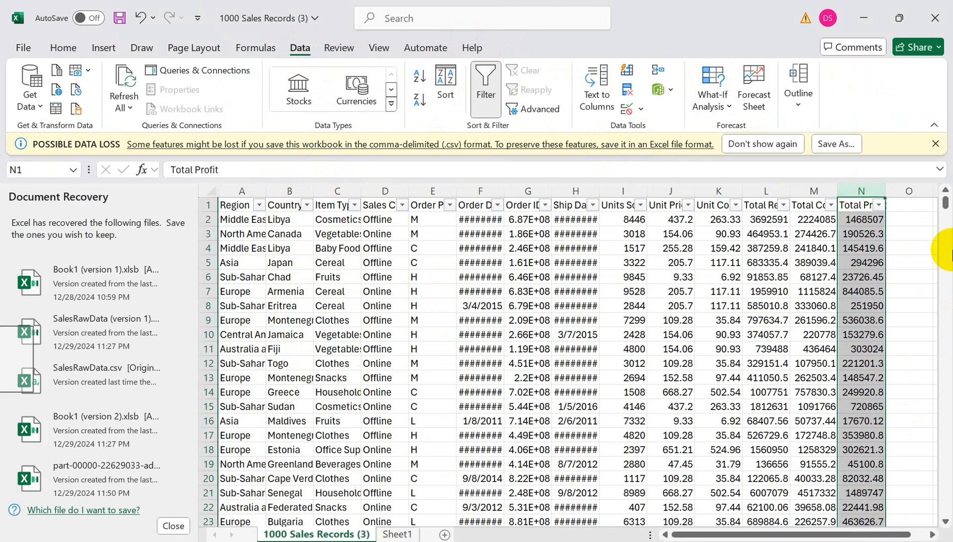
{"action": "left_click_drag", "start_coordinate": [946, 204], "coordinate": [932, 496]}
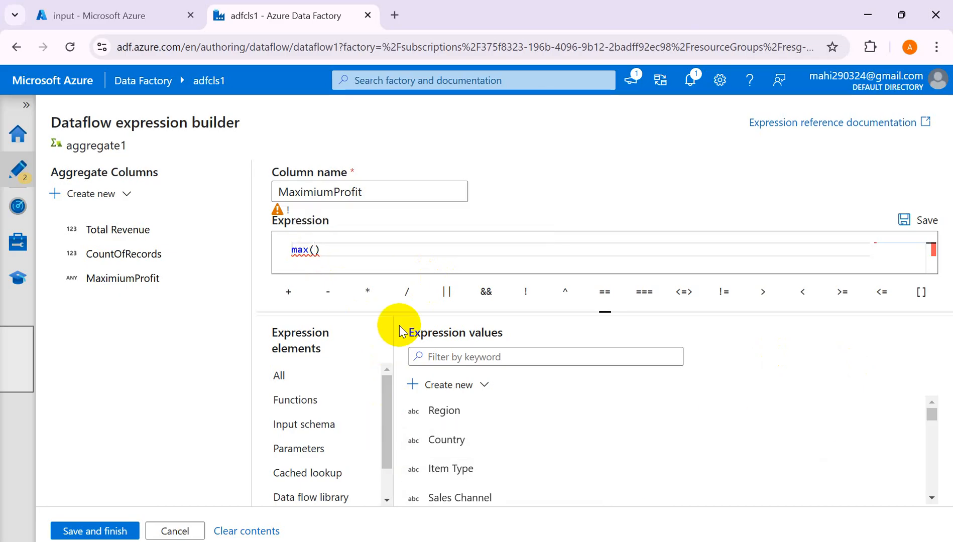
- Back in Azure Data Factory, nest toDecimal() inside max() and remove its placeholder arguments
{"action": "type", "text": "to"}
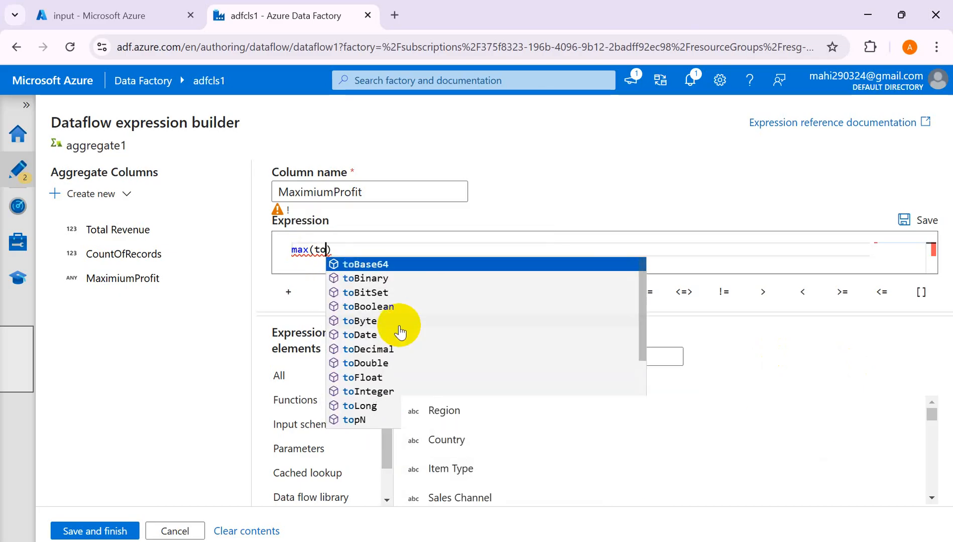
{"action": "type", "text": "de"}
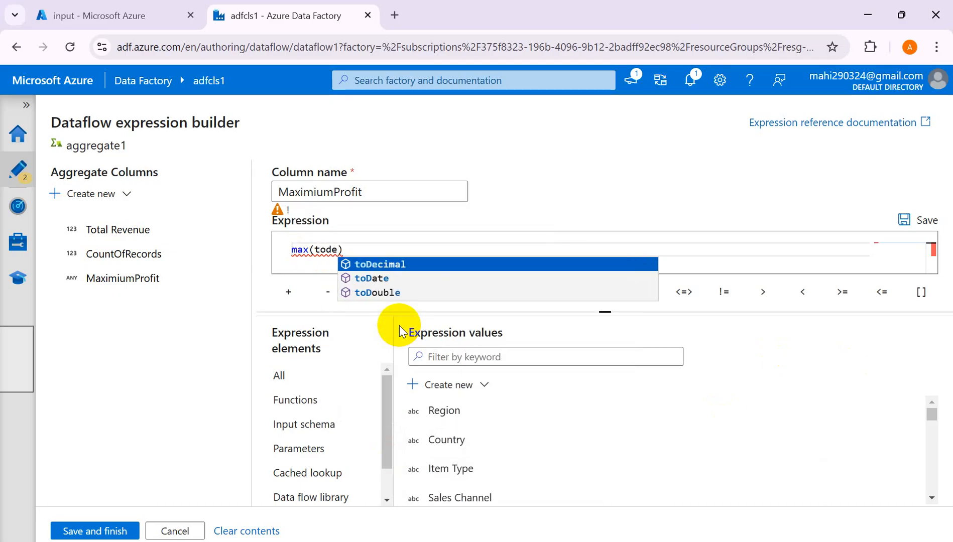
{"action": "left_click", "coordinate": [410, 266]}
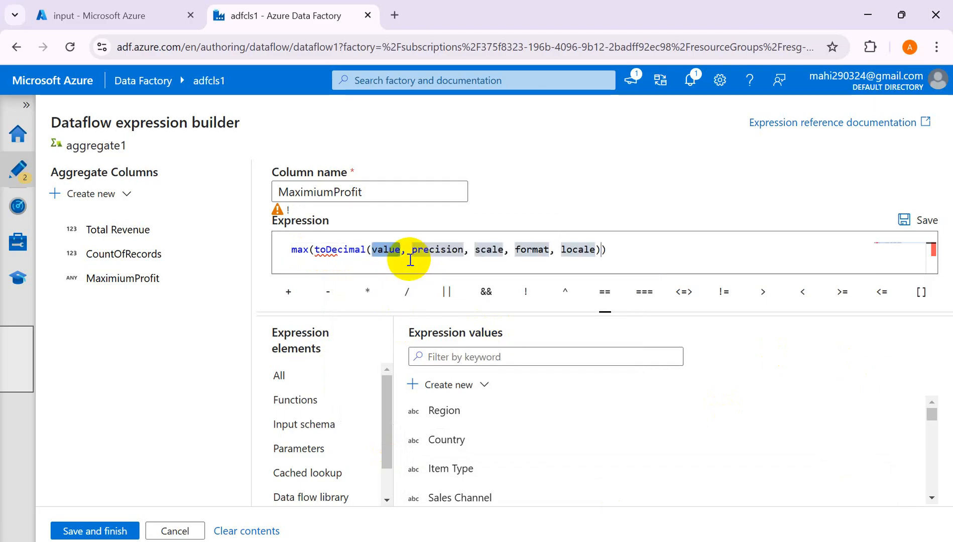
{"action": "left_click", "coordinate": [596, 250]}
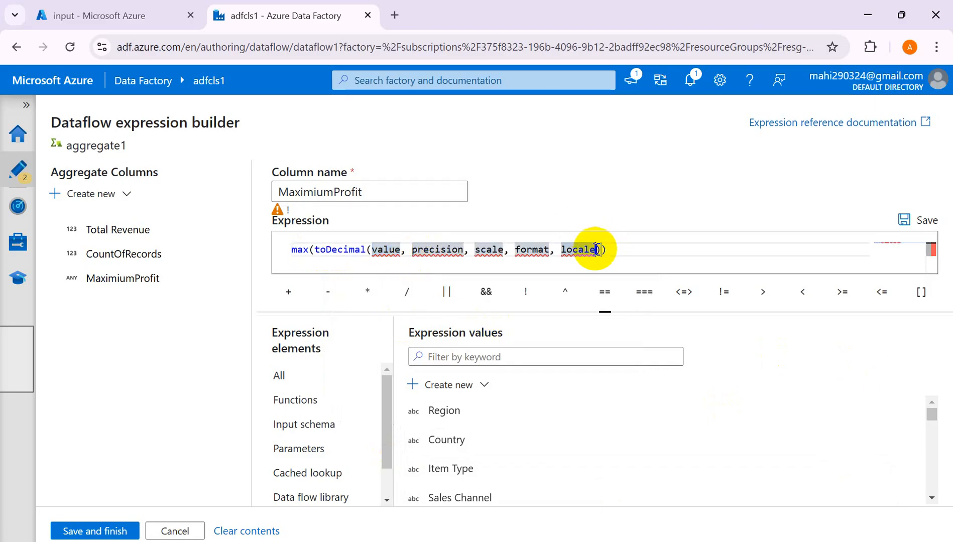
{"action": "key", "text": "BackSpace"}
{"action": "key", "text": "BackSpace"}
{"action": "key", "text": "BackSpace"}
{"action": "key", "text": "BackSpace"}
{"action": "key", "text": "BackSpace"}
{"action": "key", "text": "BackSpace"}
{"action": "key", "text": "BackSpace"}
{"action": "key", "text": "BackSpace"}
{"action": "key", "text": "BackSpace"}
{"action": "key", "text": "BackSpace"}
{"action": "key", "text": "BackSpace"}
{"action": "key", "text": "BackSpace"}
{"action": "key", "text": "BackSpace"}
{"action": "key", "text": "BackSpace"}
{"action": "key", "text": "BackSpace"}
{"action": "key", "text": "BackSpace"}
{"action": "key", "text": "BackSpace"}
{"action": "key", "text": "BackSpace"}
{"action": "key", "text": "BackSpace"}
{"action": "key", "text": "BackSpace"}
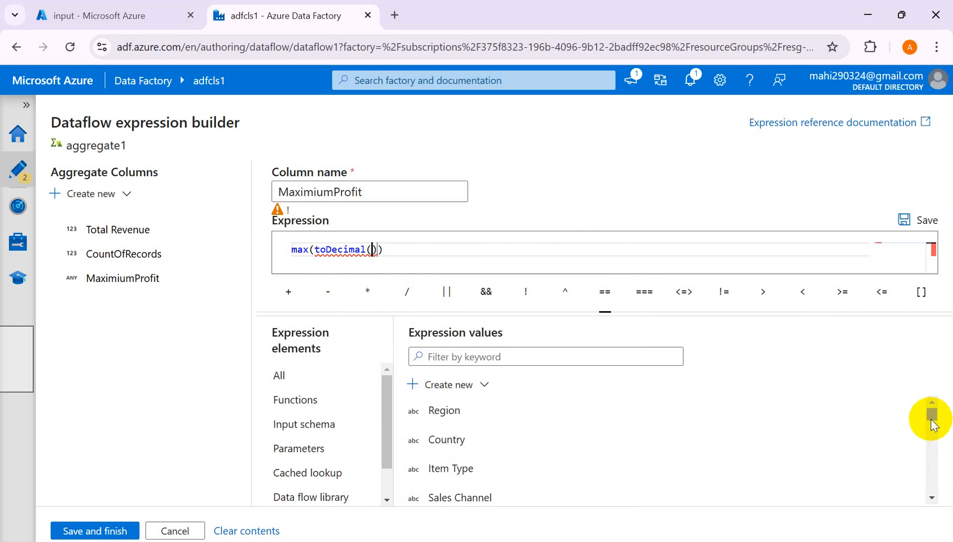
- Insert Total Profit as the toDecimal argument and save the expression max(toDecimal({Total Profit}))
{"action": "mouse_move", "coordinate": [931, 420]}
{"action": "left_mouse_down"}
{"action": "mouse_move", "coordinate": [931, 429]}
{"action": "mouse_move", "coordinate": [931, 403]}
{"action": "left_mouse_up"}
{"action": "scroll", "coordinate": [930, 500], "scroll_direction": "down", "scroll_amount": 5}
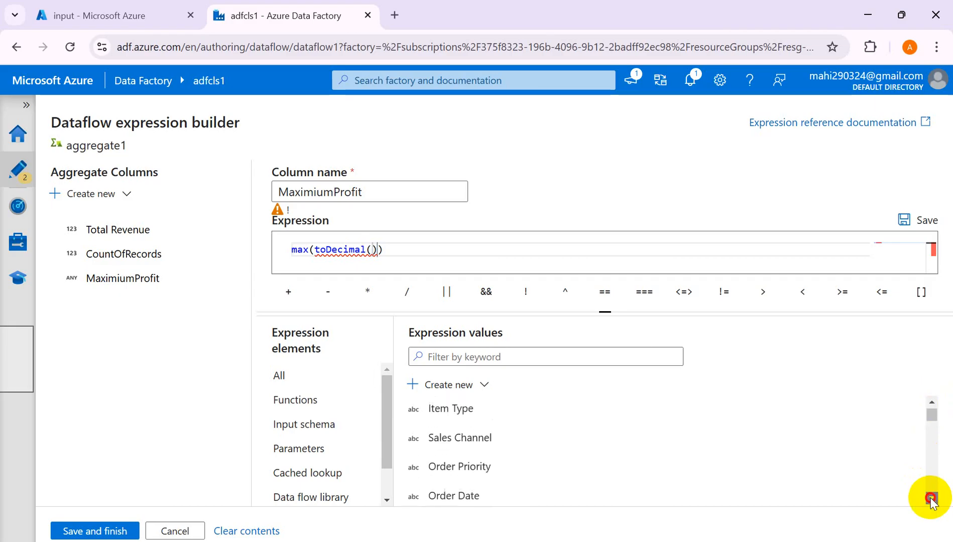
{"action": "scroll", "coordinate": [930, 500], "scroll_direction": "down", "scroll_amount": 2}
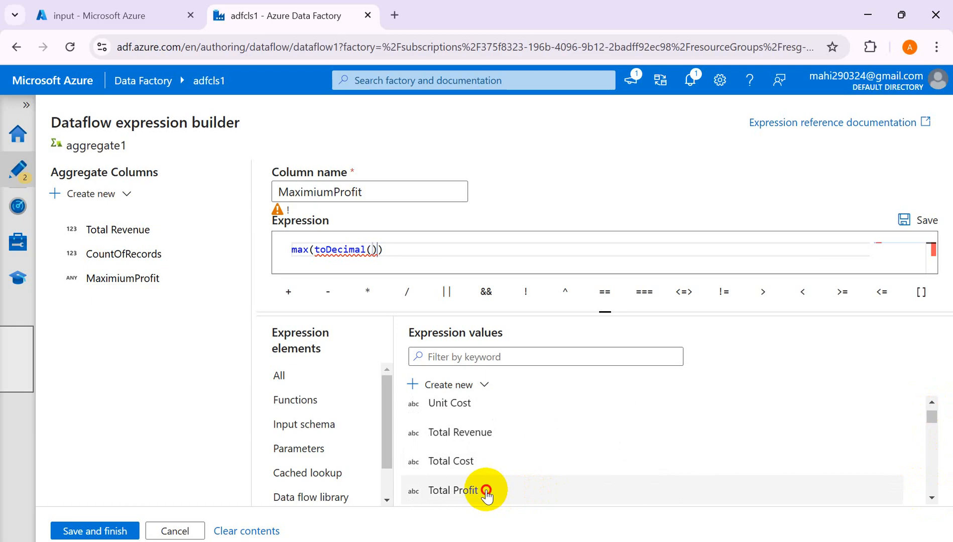
{"action": "left_click", "coordinate": [485, 492]}
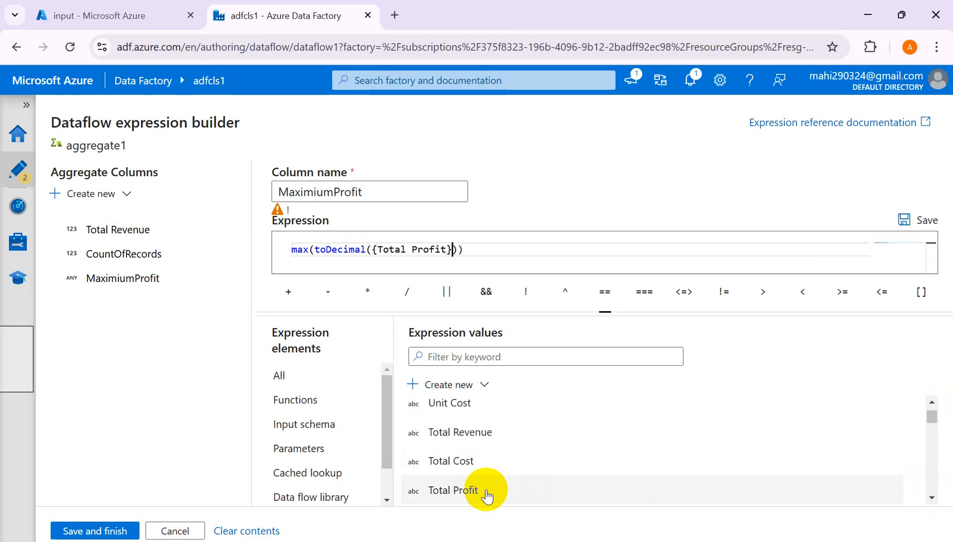
{"action": "left_click", "coordinate": [920, 227]}
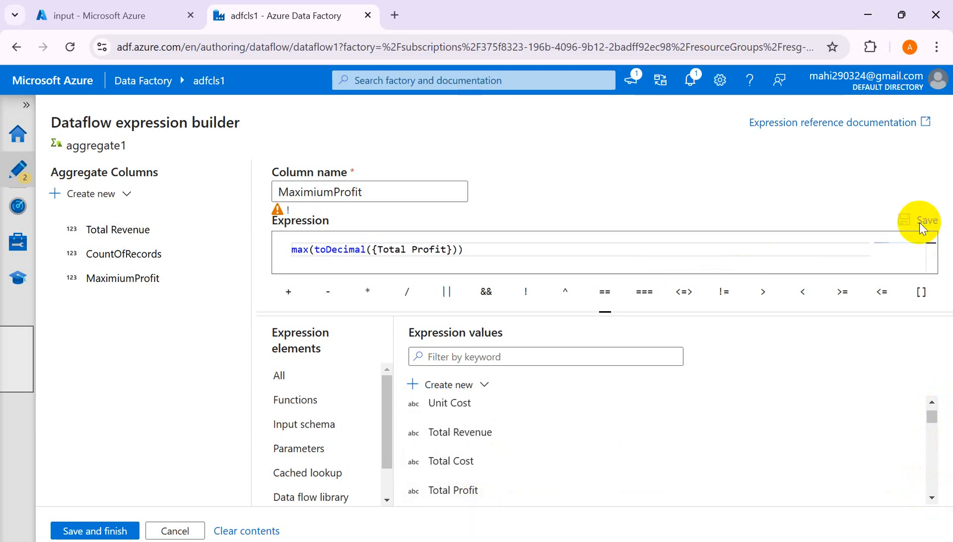
- Save and close the expression builder, and refresh the aggregate1 data preview to review the MaximiumProfit results
{"action": "left_click", "coordinate": [95, 532]}
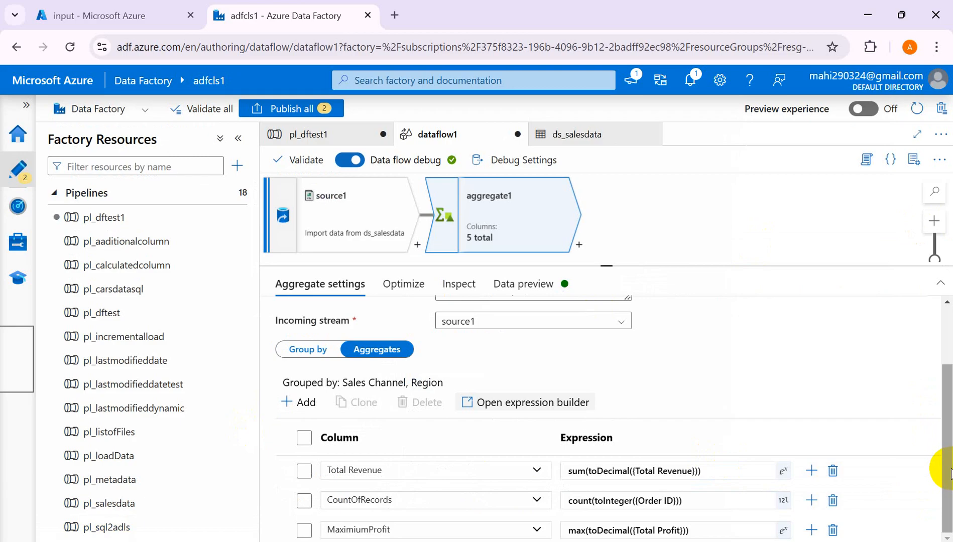
{"action": "left_click", "coordinate": [512, 290]}
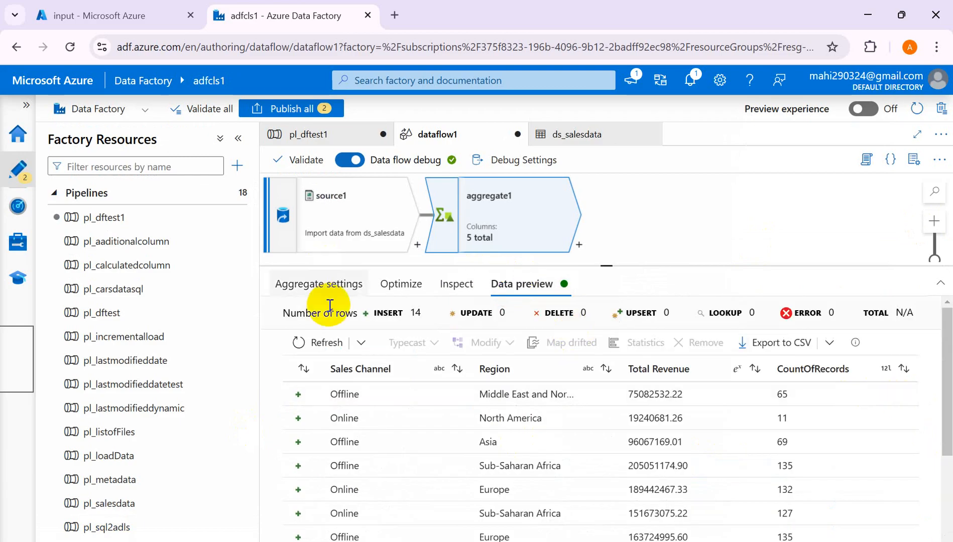
{"action": "left_click", "coordinate": [302, 342]}
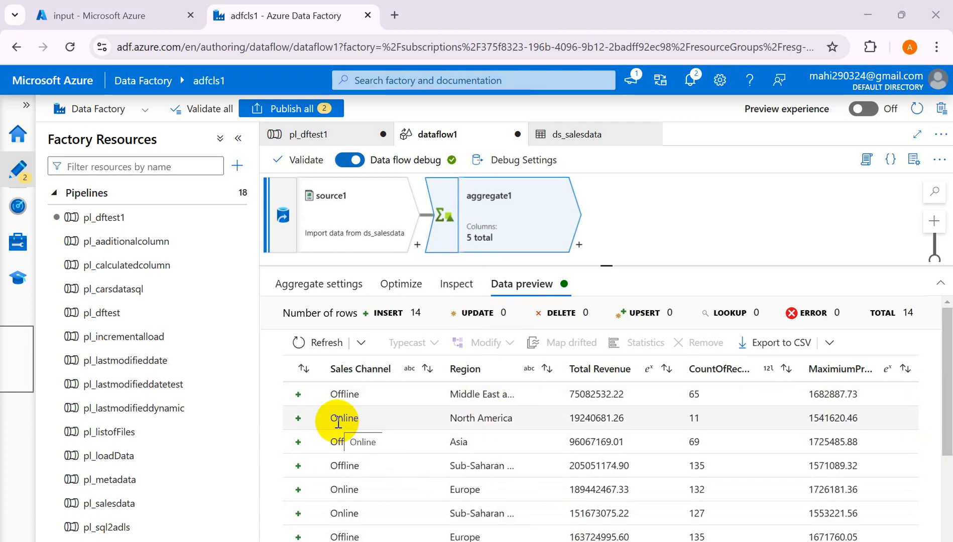
{"action": "left_click_drag", "start_coordinate": [948, 441], "coordinate": [948, 537]}
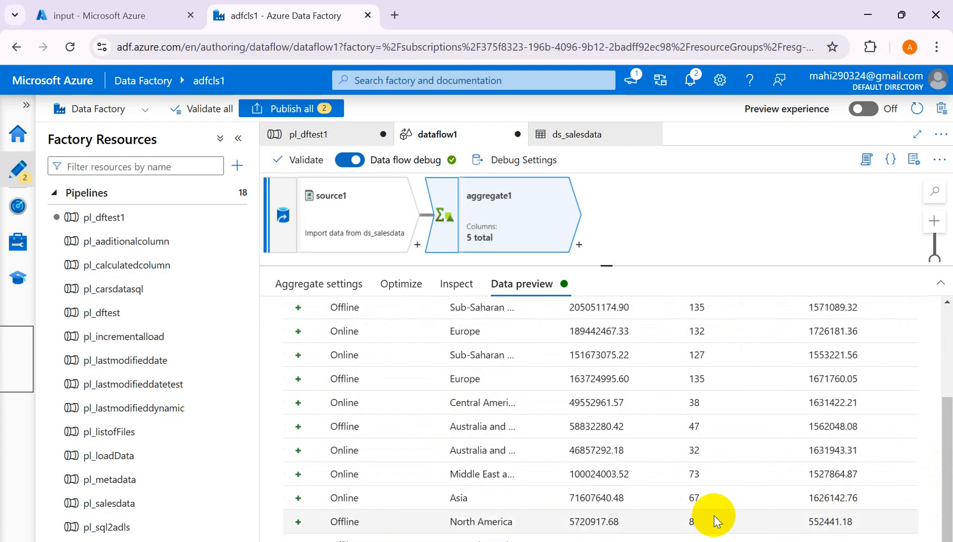
- Switch to the Excel workbook and filter the Region column to show only North America
{"action": "key", "text": "alt+Tab"}
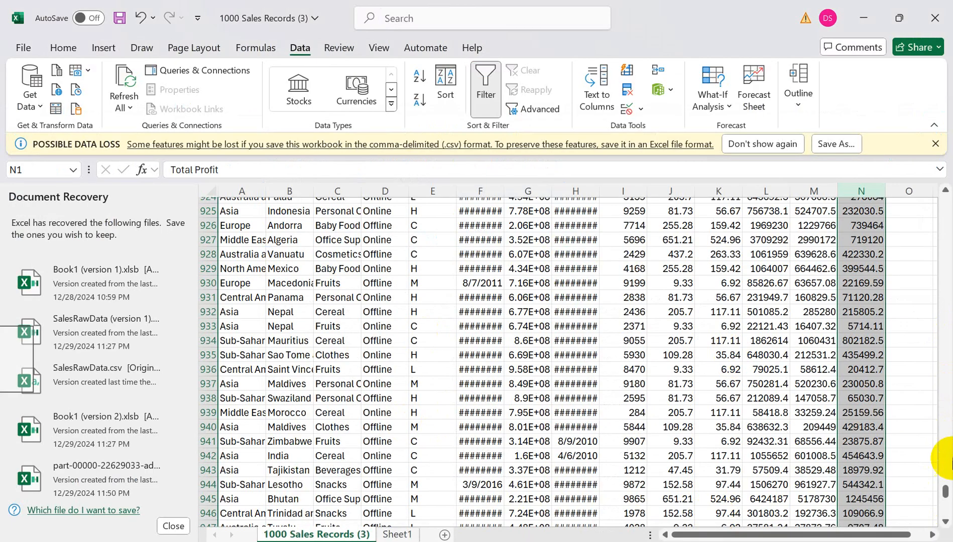
{"action": "left_click_drag", "start_coordinate": [945, 491], "coordinate": [948, 182]}
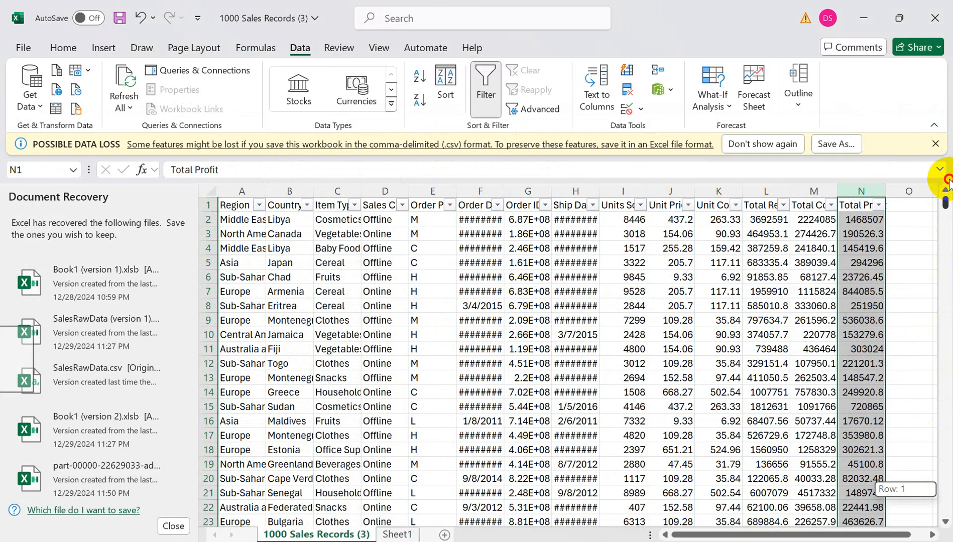
{"action": "left_click", "coordinate": [256, 205]}
{"action": "left_click", "coordinate": [93, 340]}
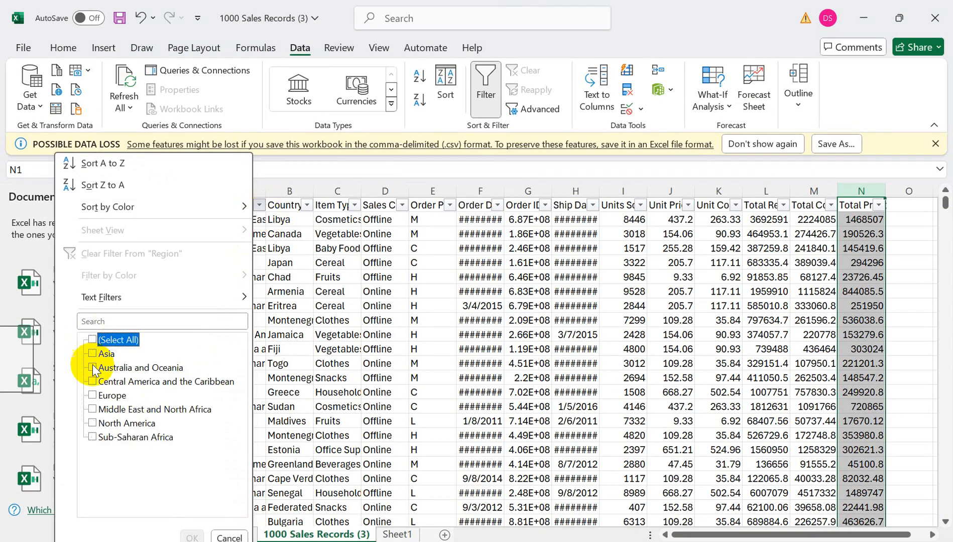
{"action": "left_click", "coordinate": [93, 423]}
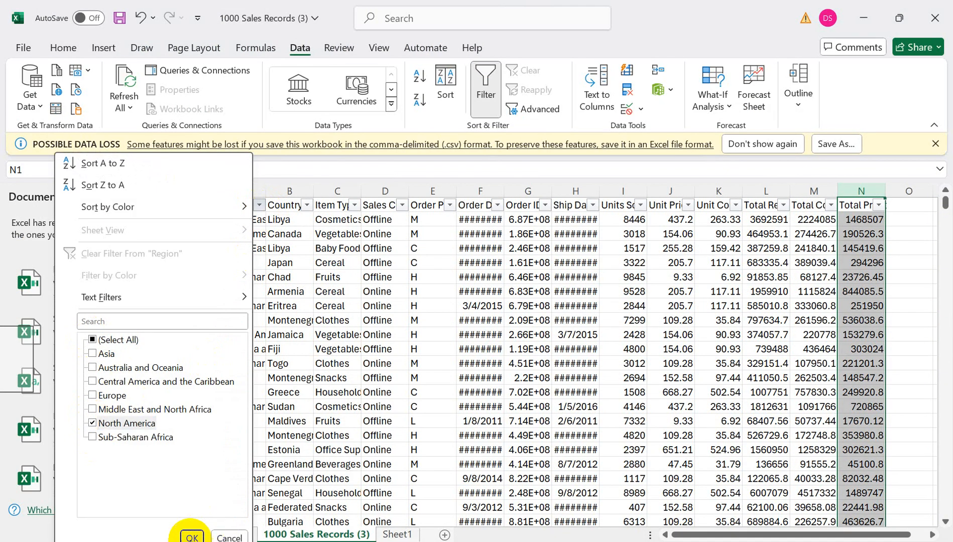
{"action": "left_click", "coordinate": [191, 537]}
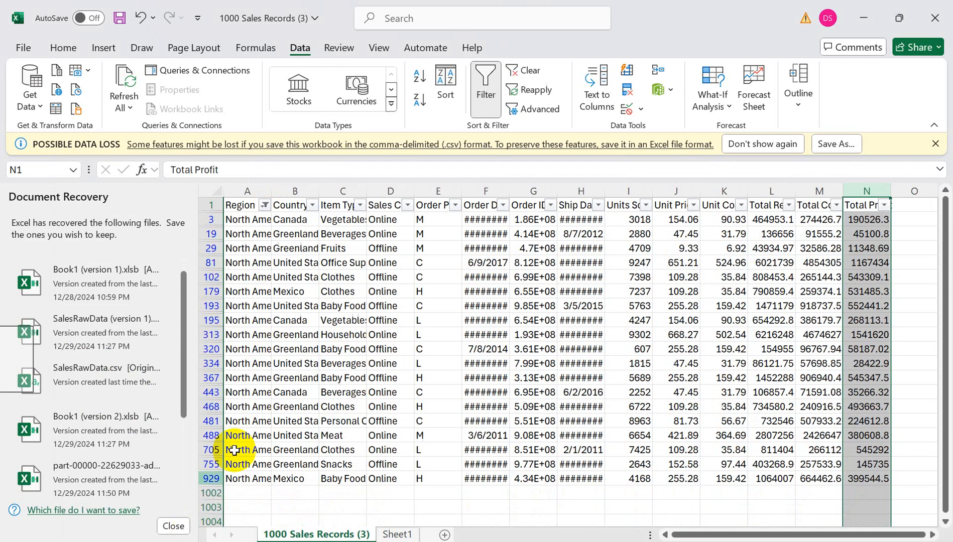
- Filter the Sales Channel column to show only Offline records
{"action": "left_click", "coordinate": [407, 206]}
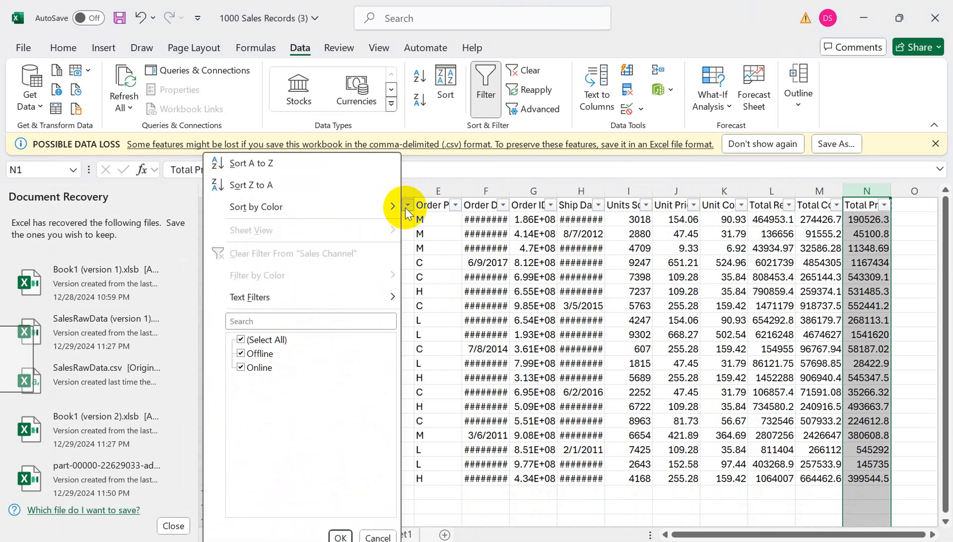
{"action": "left_click", "coordinate": [241, 340]}
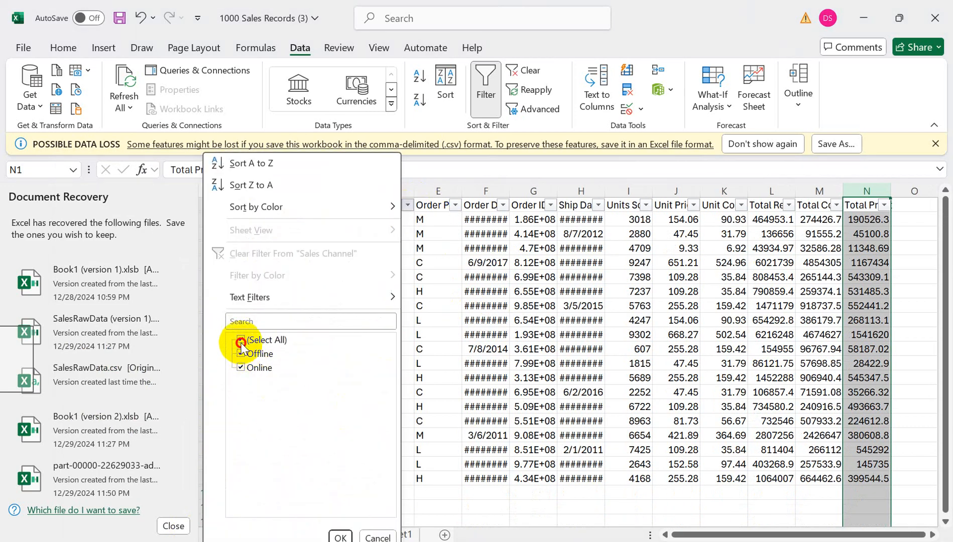
{"action": "left_click", "coordinate": [242, 341]}
{"action": "left_click", "coordinate": [241, 354]}
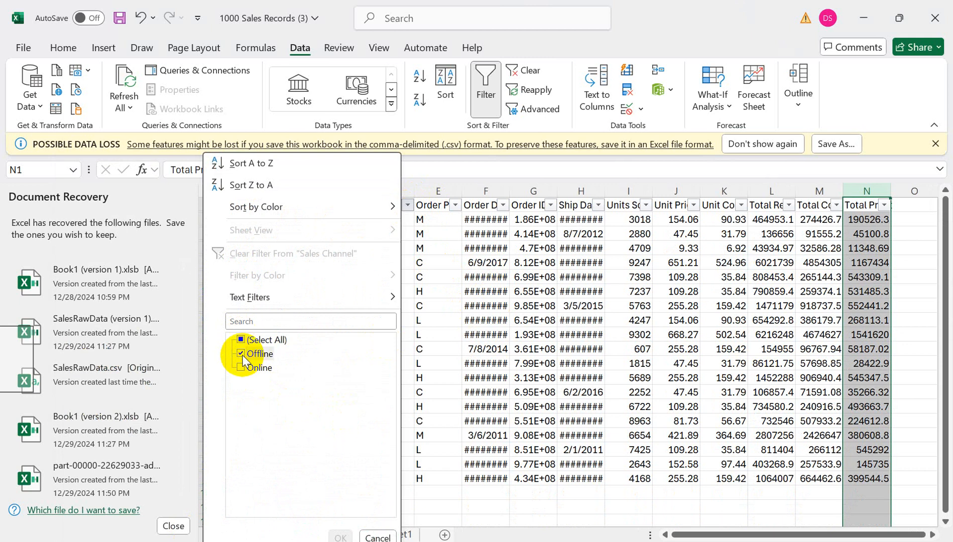
{"action": "left_click", "coordinate": [340, 537]}
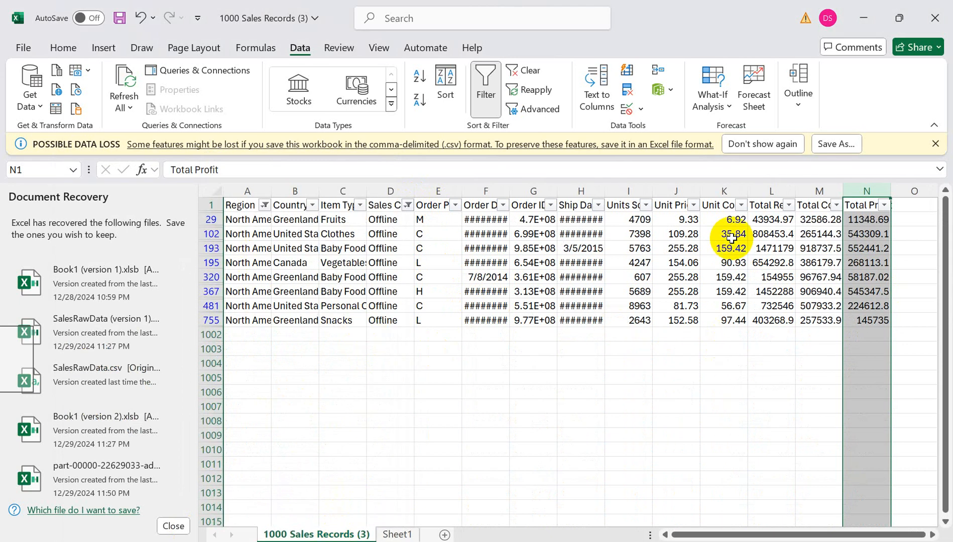
- Widen the Total Profit column to fit its values and select the largest value among the filtered rows
{"action": "double_click", "coordinate": [890, 192]}
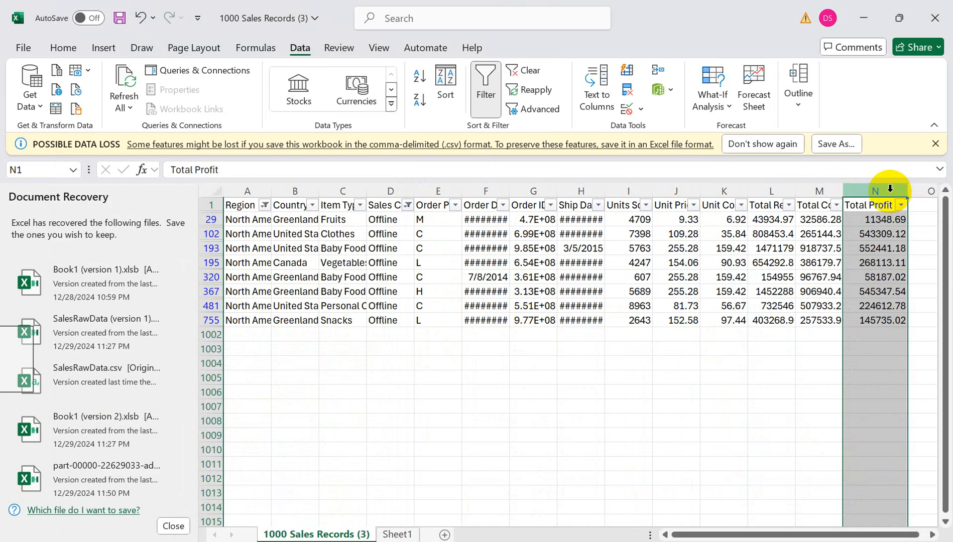
{"action": "left_click", "coordinate": [798, 406]}
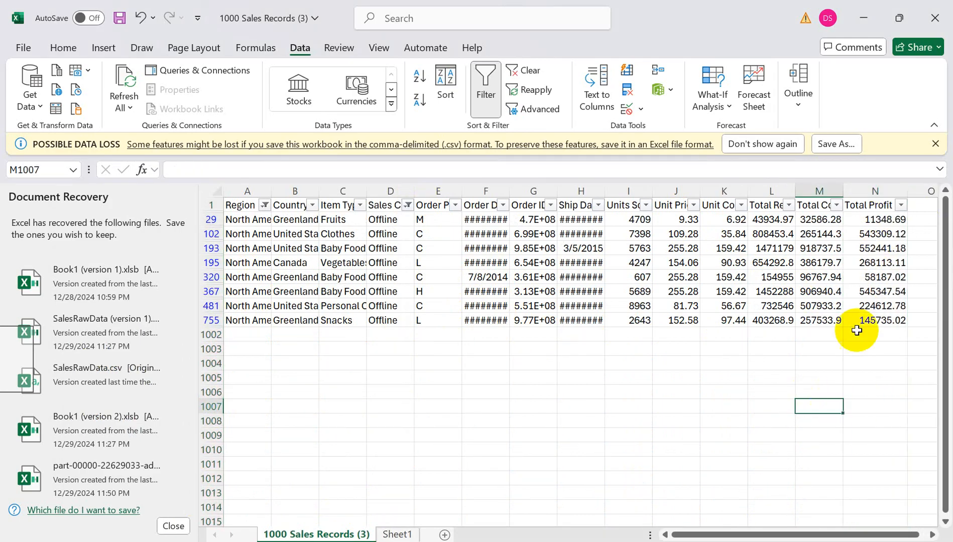
{"action": "left_click", "coordinate": [868, 219]}
{"action": "left_click_drag", "start_coordinate": [868, 218], "coordinate": [873, 320]}
{"action": "left_click", "coordinate": [861, 248]}
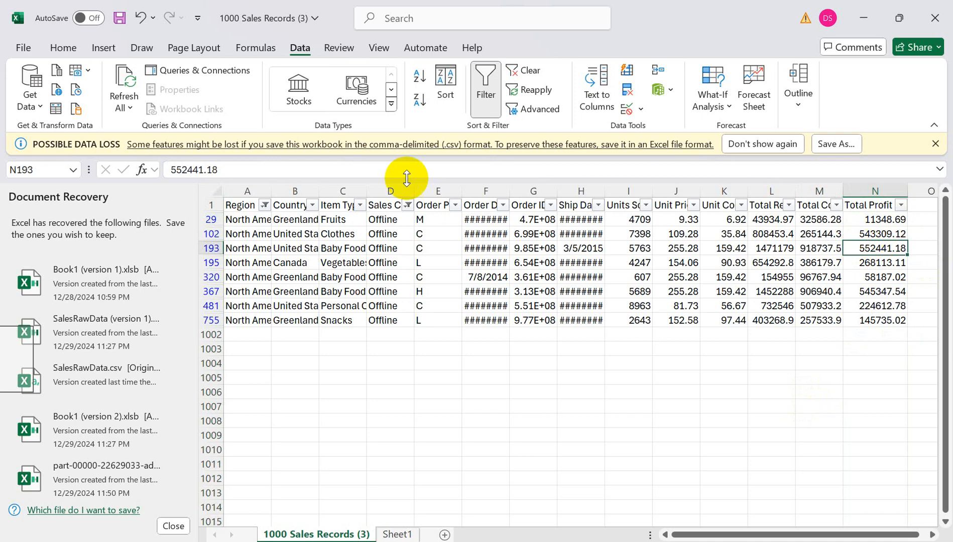
- Highlight the largest Total Profit cell with a fill colour for comparison with the Data Factory preview, and undo the fill
{"action": "left_click", "coordinate": [64, 48]}
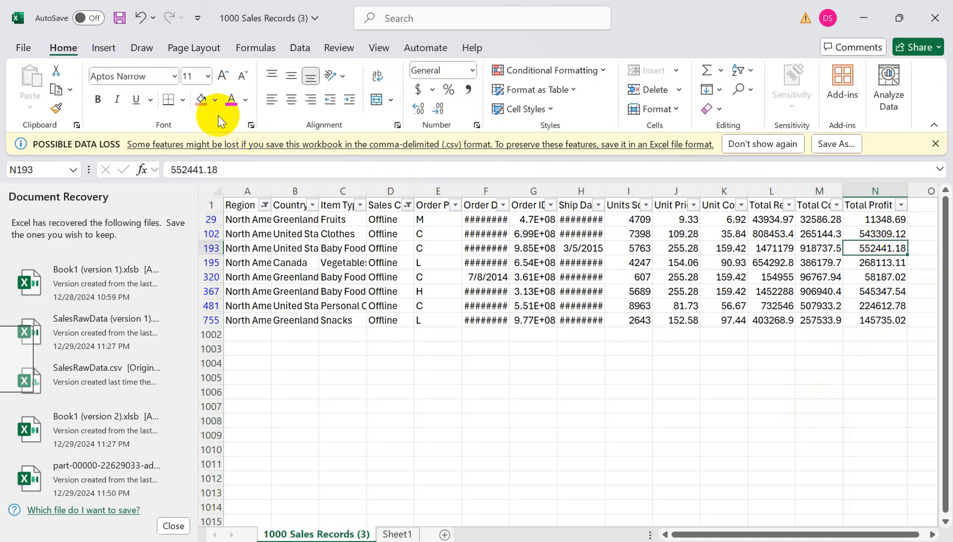
{"action": "left_click", "coordinate": [201, 99]}
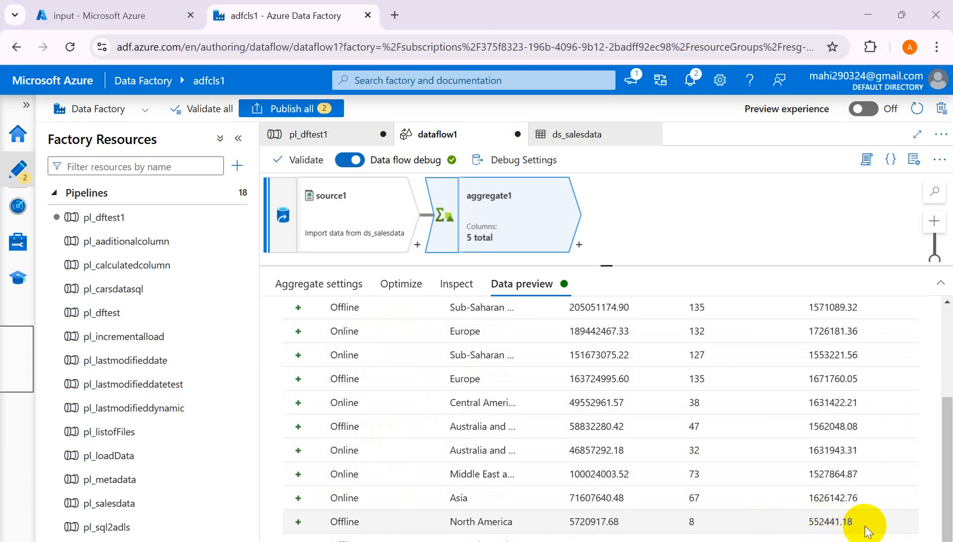
{"action": "key", "text": "alt+Tab"}
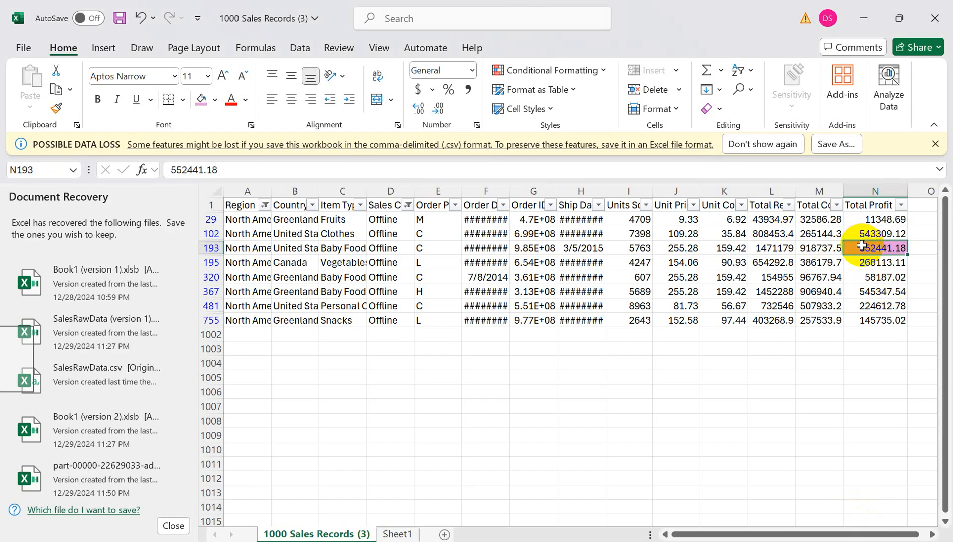
{"action": "key", "text": "ctrl+z"}
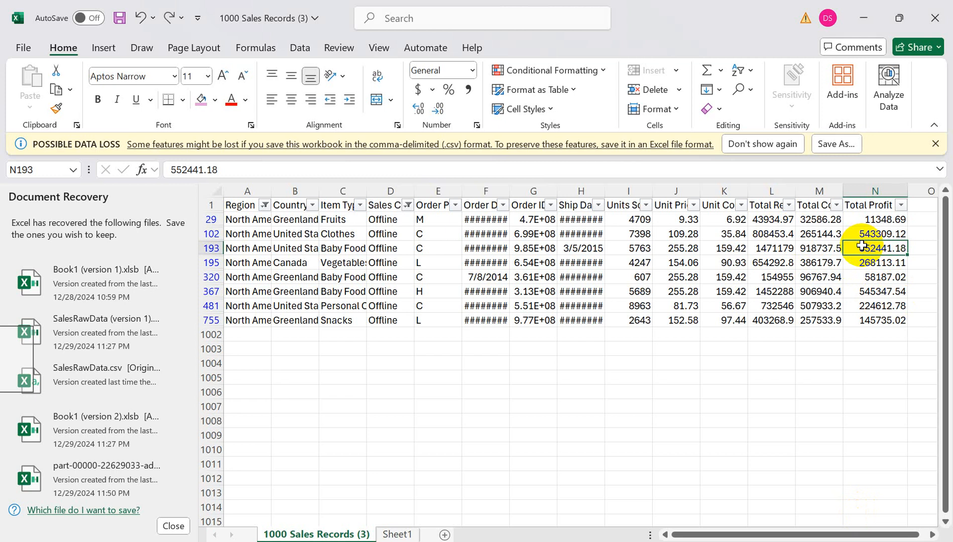
- Back in Azure Data Factory, review the aggregate1 column expressions and its group-by columns
{"action": "key", "text": "alt+Tab"}
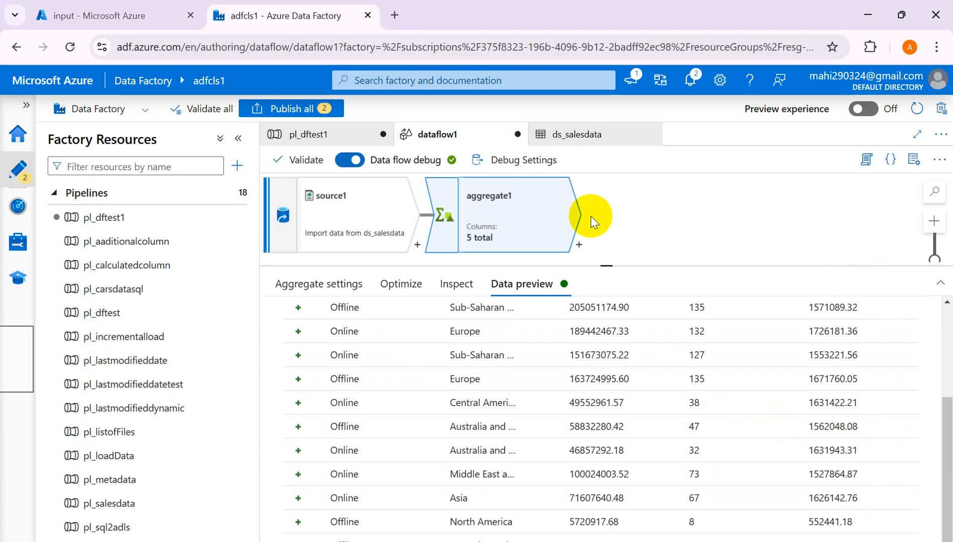
{"action": "left_click", "coordinate": [346, 284]}
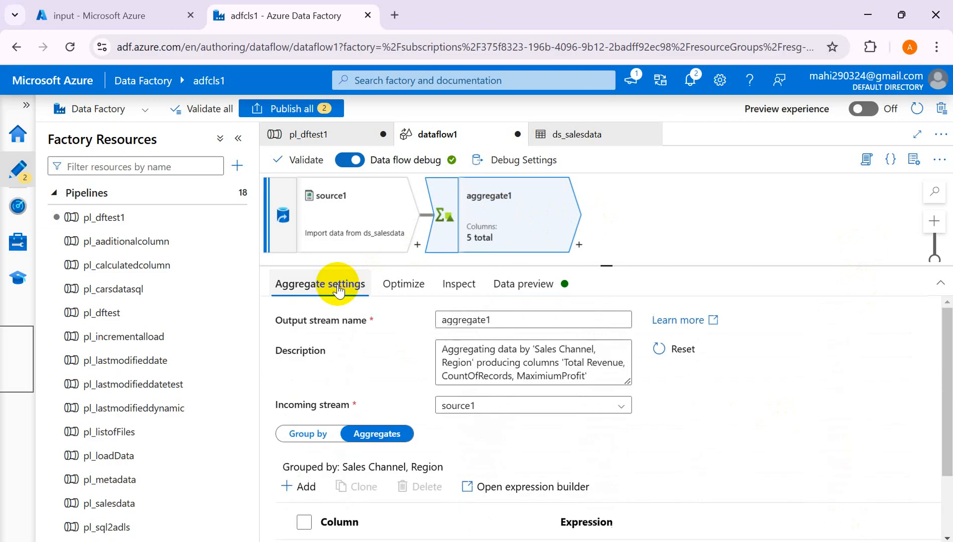
{"action": "left_click_drag", "start_coordinate": [945, 463], "coordinate": [945, 521]}
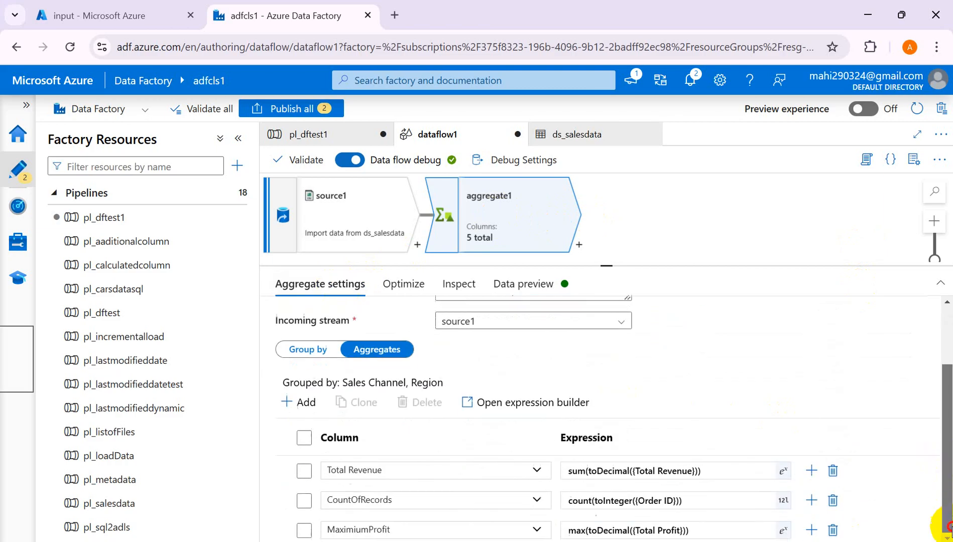
{"action": "left_click", "coordinate": [948, 539]}
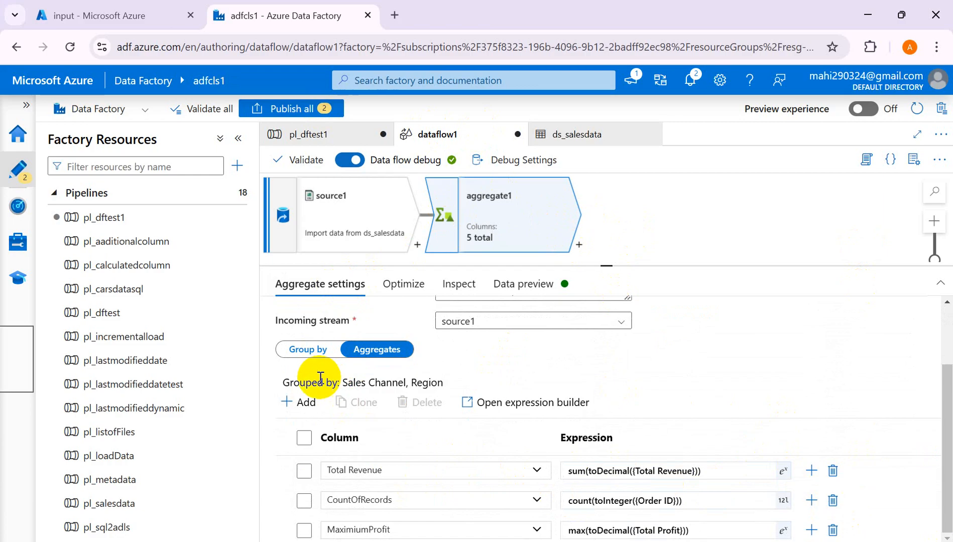
{"action": "left_click", "coordinate": [303, 351]}
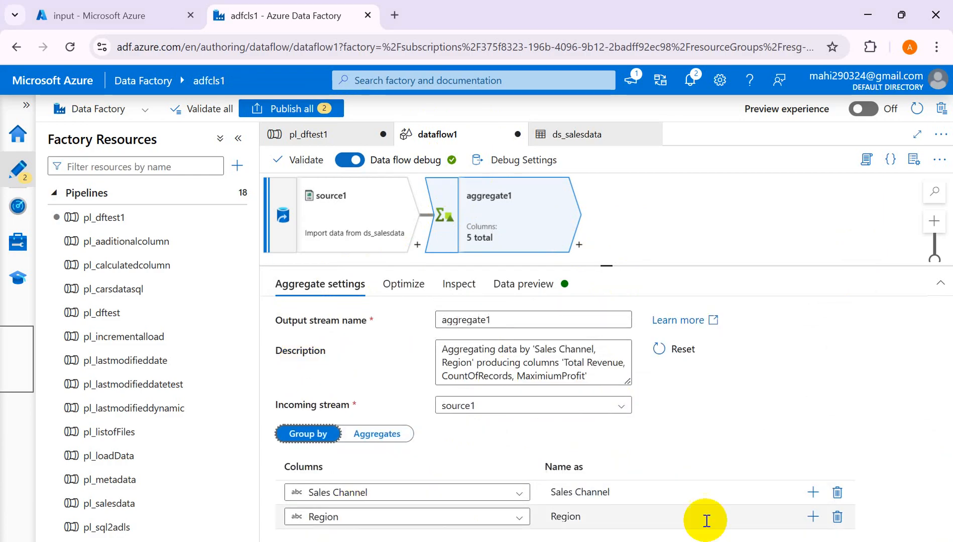
- Add a Sink destination after the aggregate1 transformation in the data flow
{"action": "left_click", "coordinate": [580, 246]}
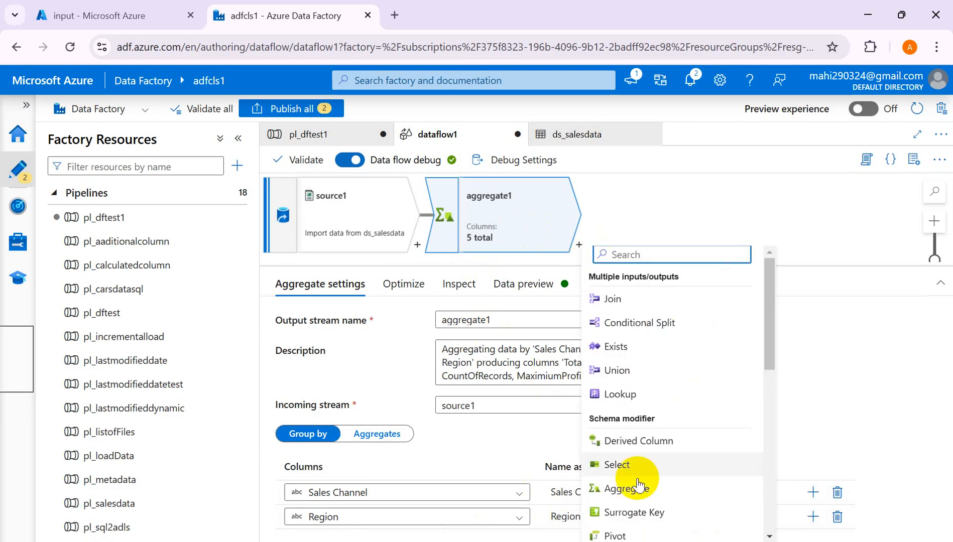
{"action": "mouse_move", "coordinate": [761, 363]}
{"action": "left_mouse_down"}
{"action": "mouse_move", "coordinate": [771, 355]}
{"action": "mouse_move", "coordinate": [751, 532]}
{"action": "mouse_move", "coordinate": [772, 436]}
{"action": "mouse_move", "coordinate": [772, 264]}
{"action": "left_mouse_up"}
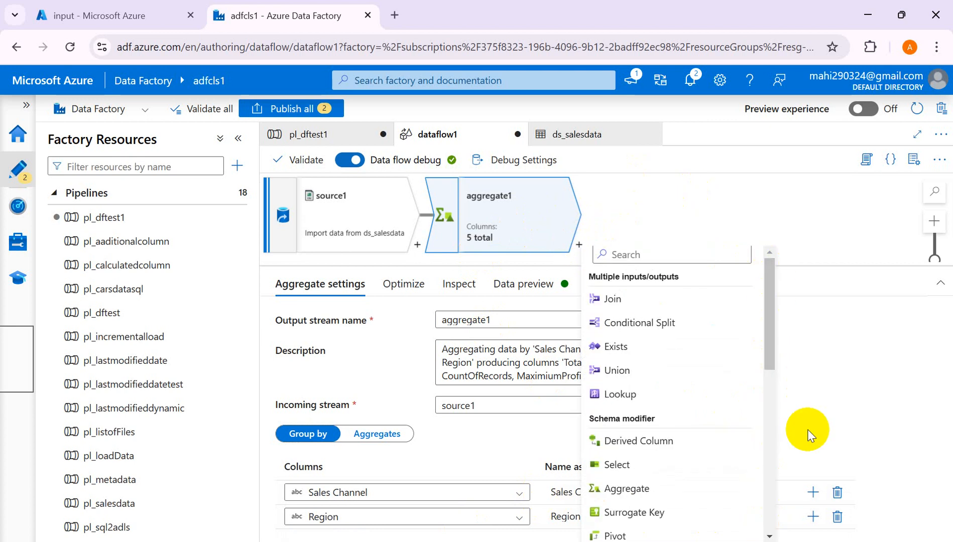
{"action": "left_click_drag", "start_coordinate": [770, 354], "coordinate": [774, 535]}
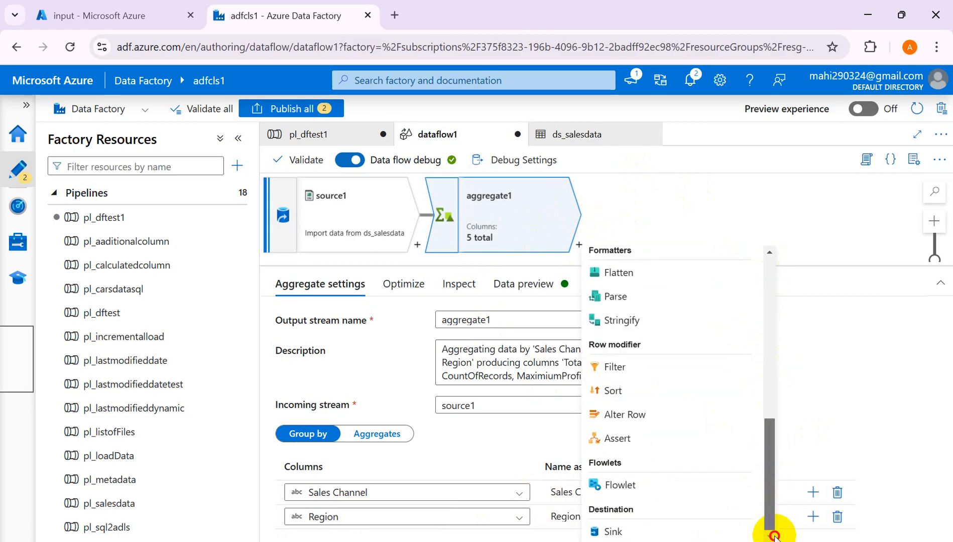
{"action": "left_click", "coordinate": [649, 528]}
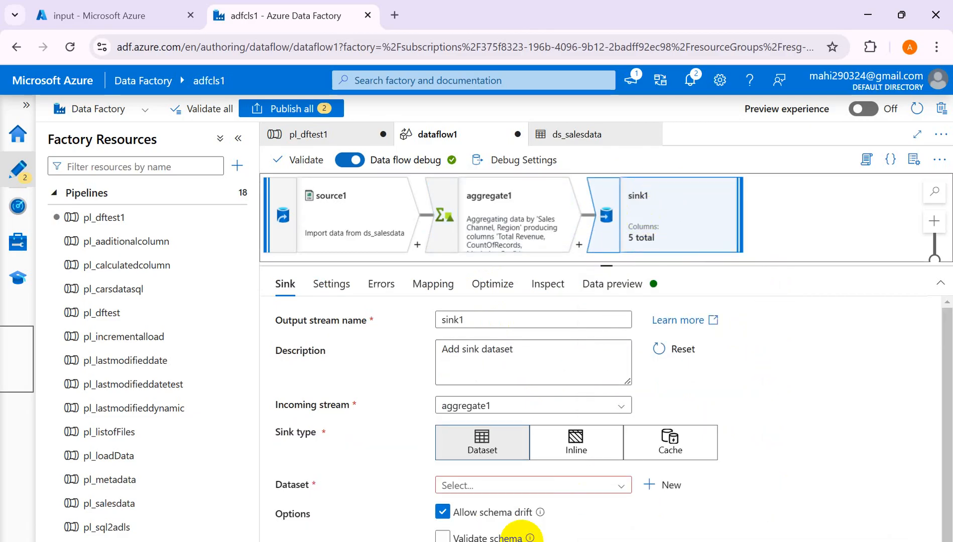
- Start a new sink dataset on Azure Data Lake Storage Gen2 with the DelimitedText format
{"action": "left_click", "coordinate": [664, 486]}
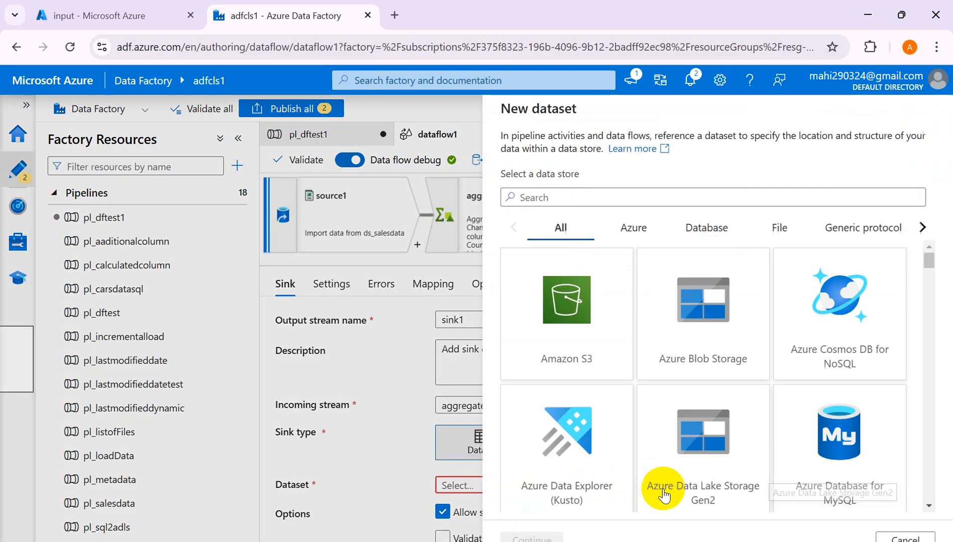
{"action": "left_click", "coordinate": [698, 454]}
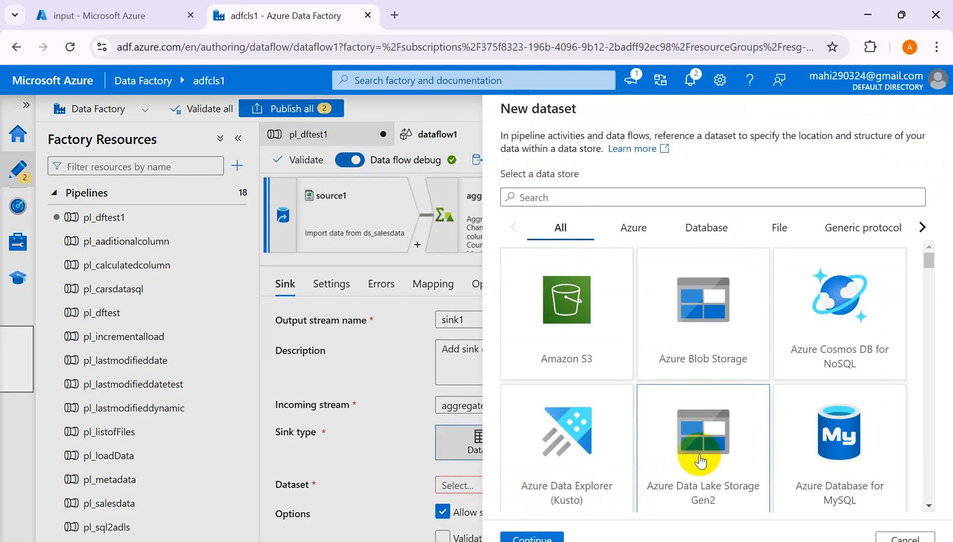
{"action": "left_click", "coordinate": [521, 536]}
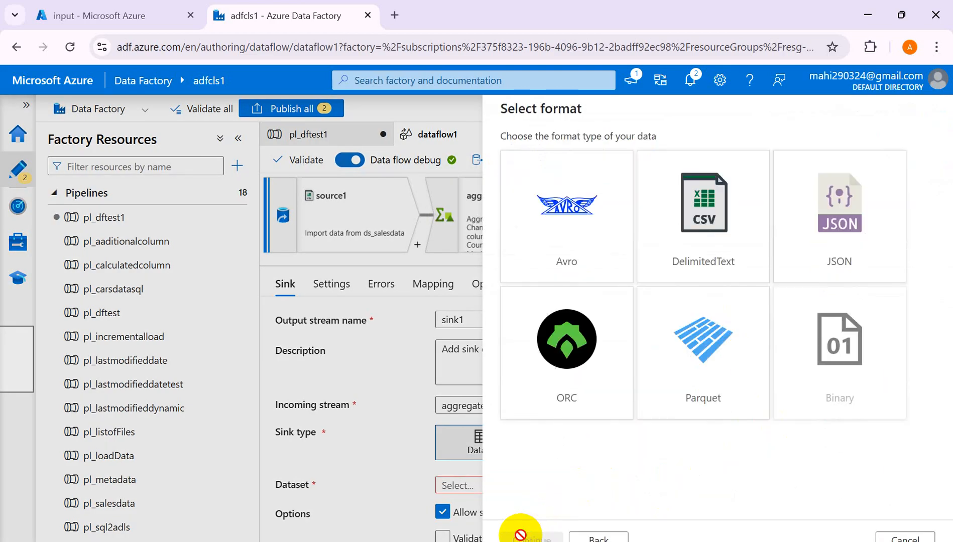
{"action": "left_click", "coordinate": [704, 218]}
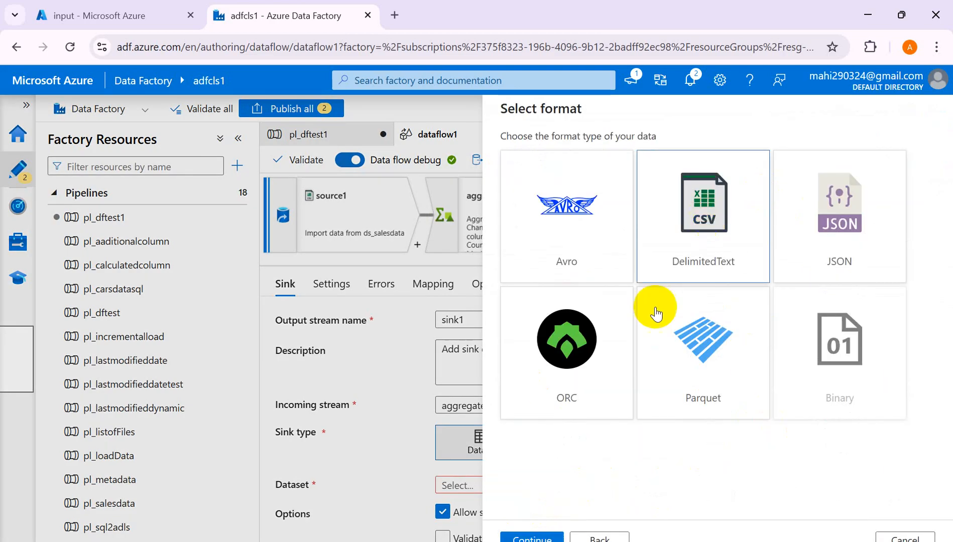
{"action": "left_click", "coordinate": [517, 536]}
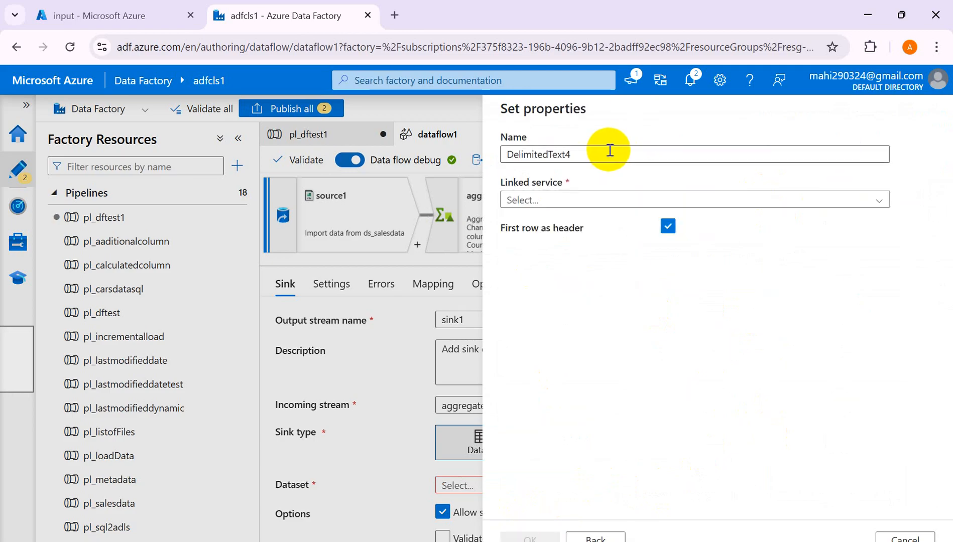
- Name the sink dataset ds_dftest1output and link it to the ls_adlsgen2 linked service
{"action": "left_click", "coordinate": [594, 161]}
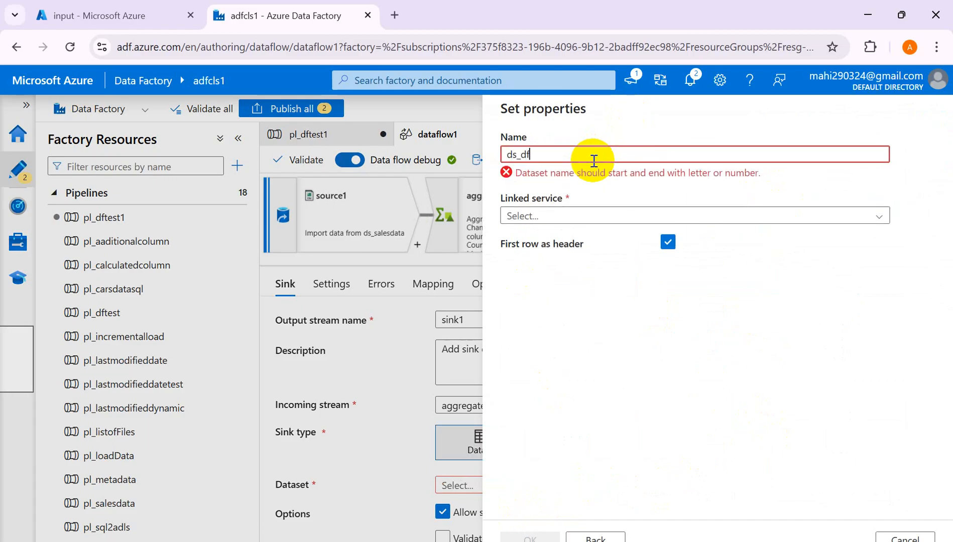
{"action": "type", "text": "1"}
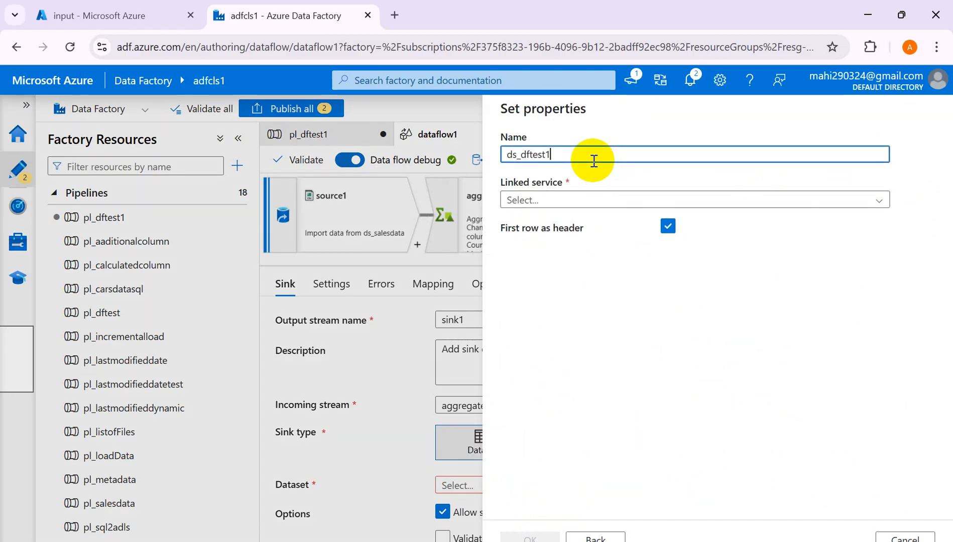
{"action": "type", "text": "output"}
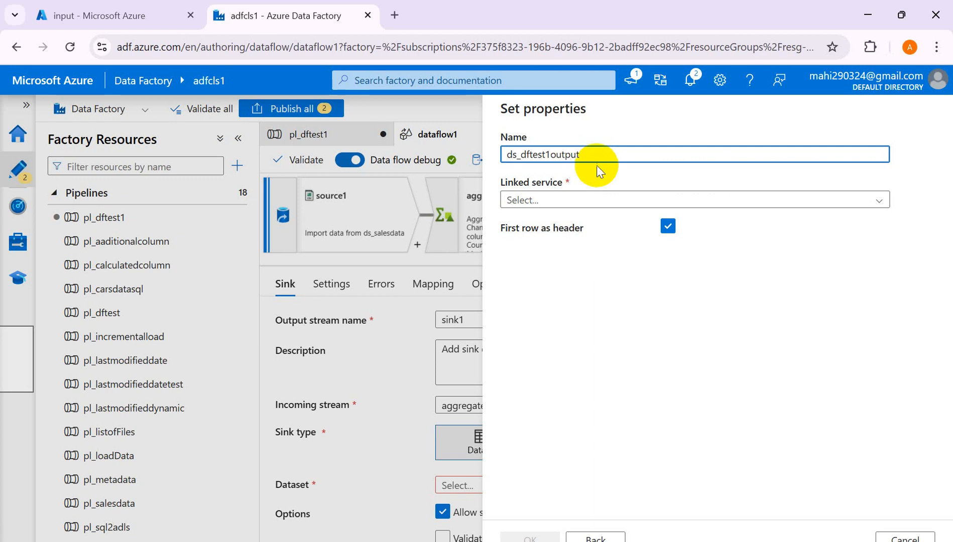
{"action": "left_click", "coordinate": [549, 201]}
{"action": "left_click", "coordinate": [533, 269]}
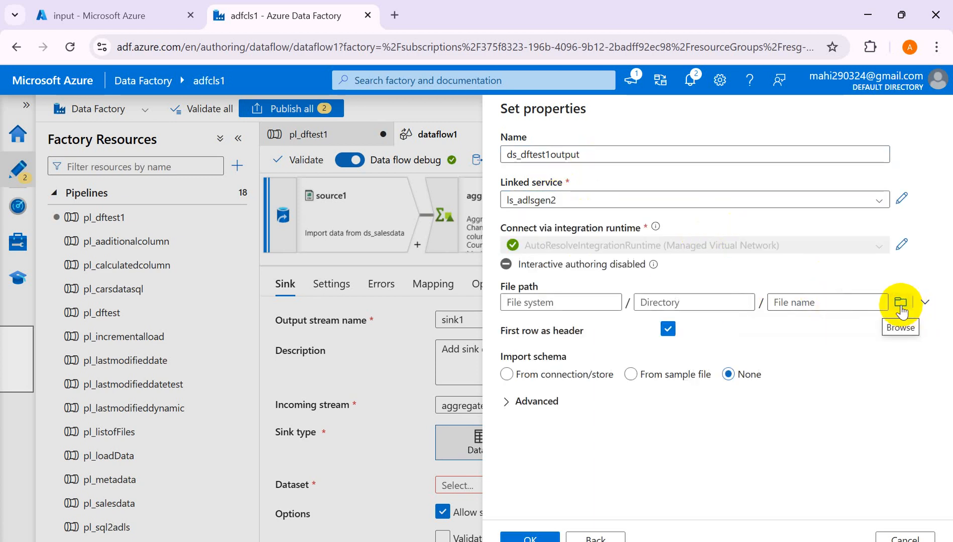
- Browse for the dataset's file path, enabling interactive authoring on AutoResolveIntegrationRuntime so the root folder can be loaded
{"action": "left_click", "coordinate": [901, 304]}
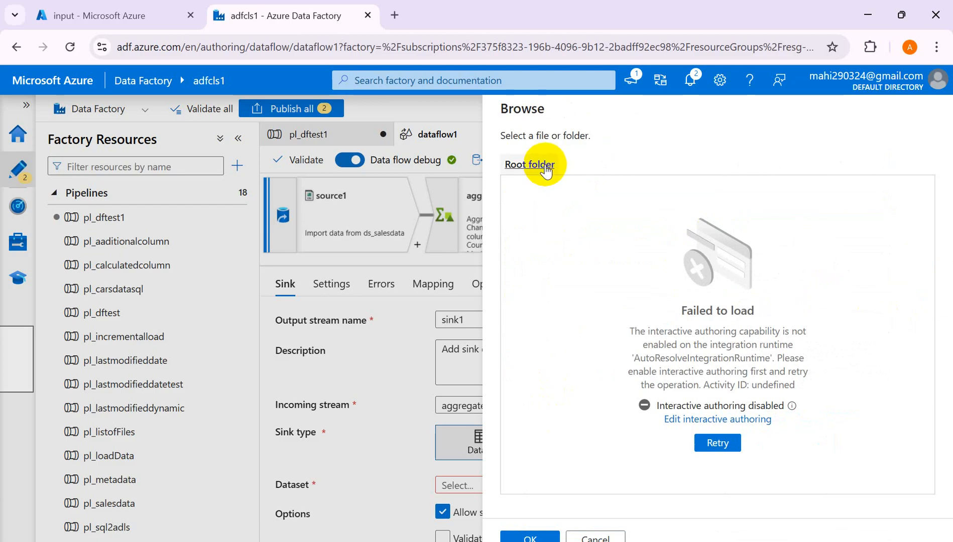
{"action": "left_click", "coordinate": [676, 424]}
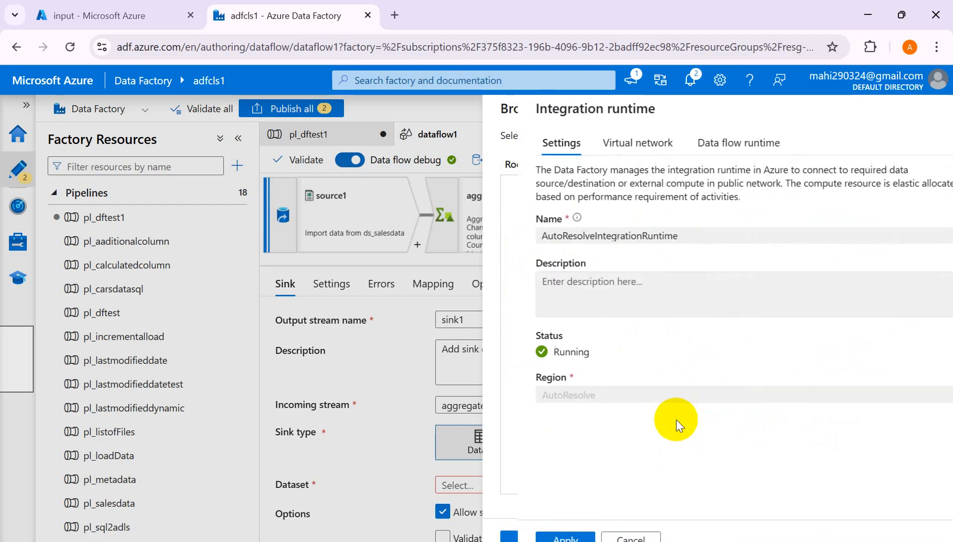
{"action": "left_click", "coordinate": [611, 145]}
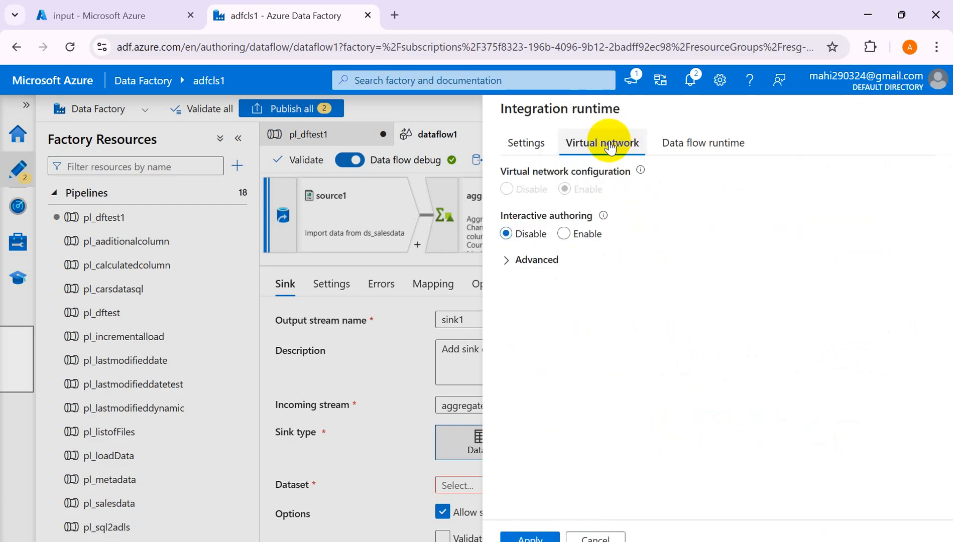
{"action": "left_click", "coordinate": [564, 234]}
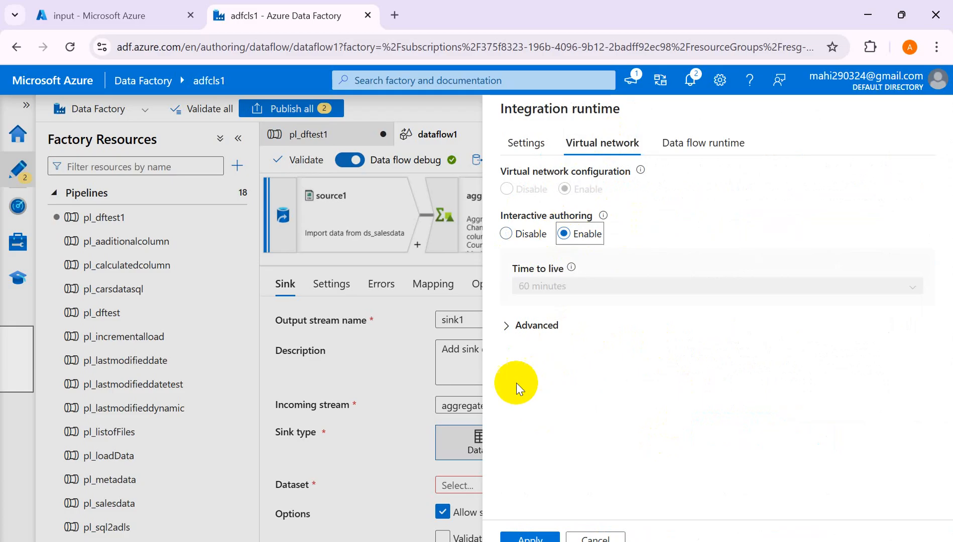
{"action": "left_click", "coordinate": [522, 537]}
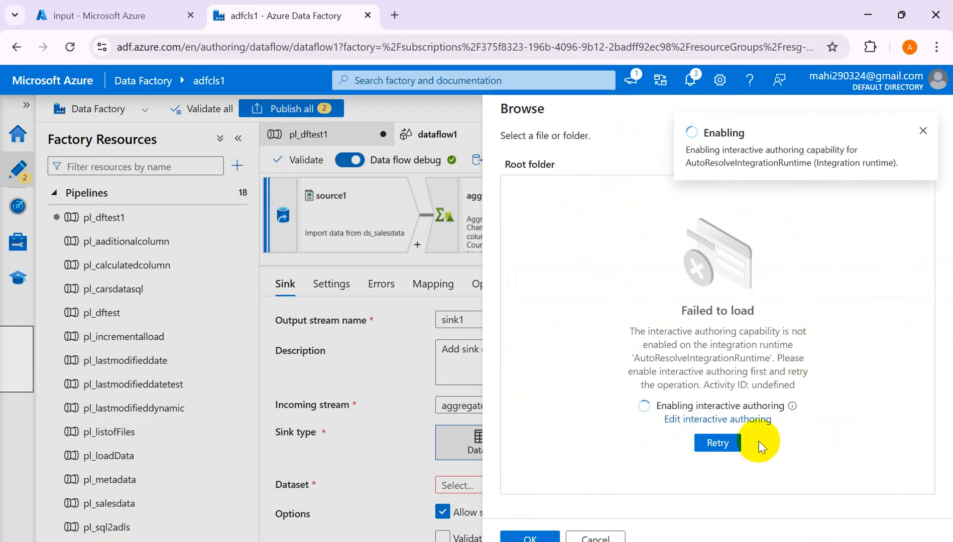
{"action": "mouse_move", "coordinate": [753, 407]}
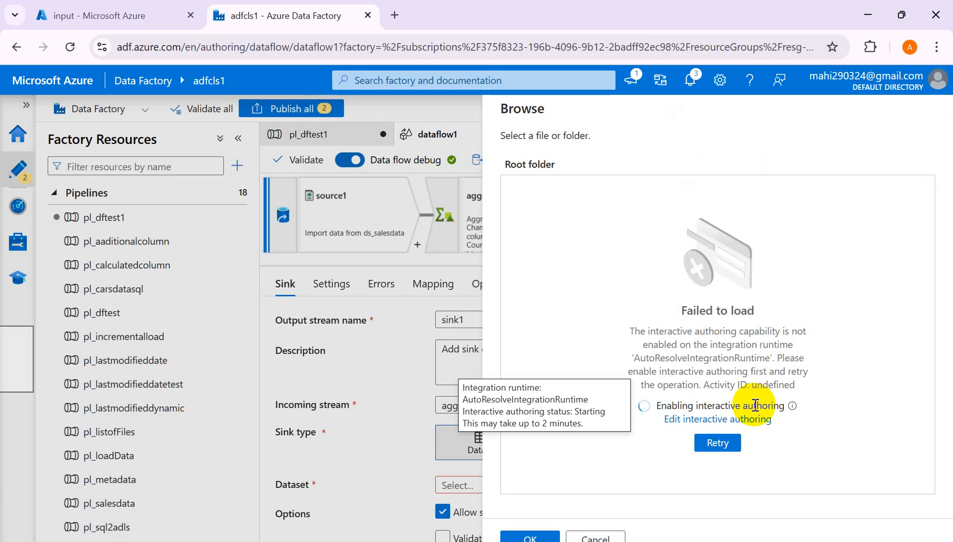
{"action": "left_click", "coordinate": [724, 443]}
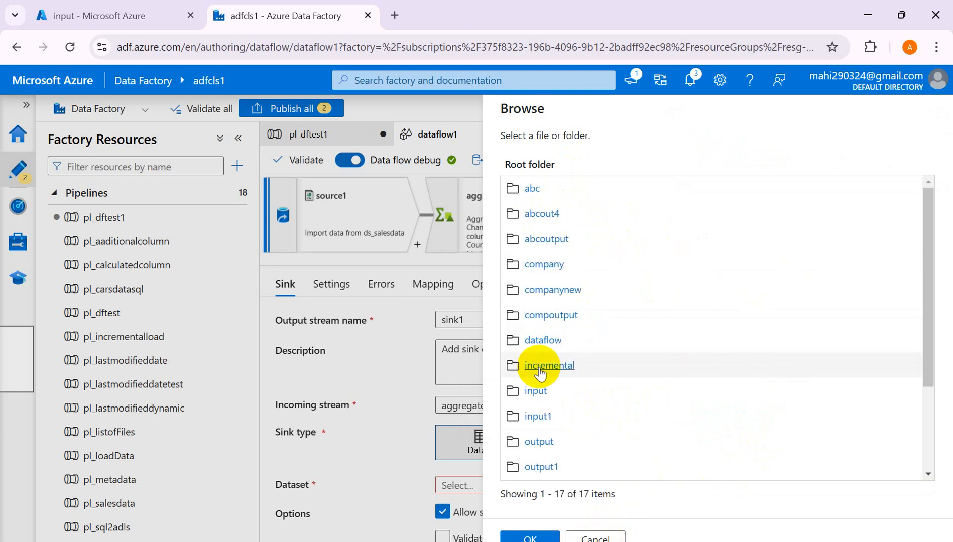
- Set the dataset's path to the output folder with file name dataflowoutput, import no schema, and create the dataset
{"action": "left_click", "coordinate": [554, 216]}
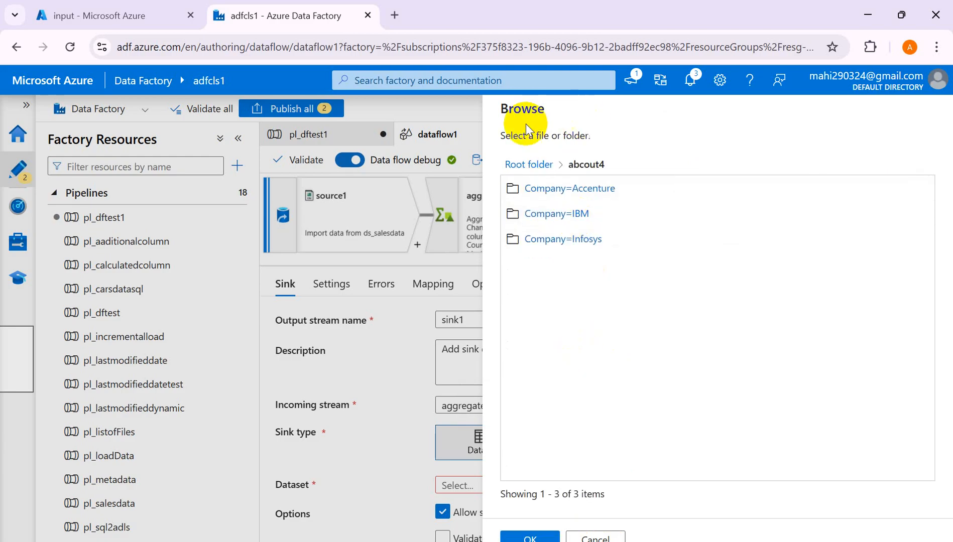
{"action": "left_click", "coordinate": [536, 168]}
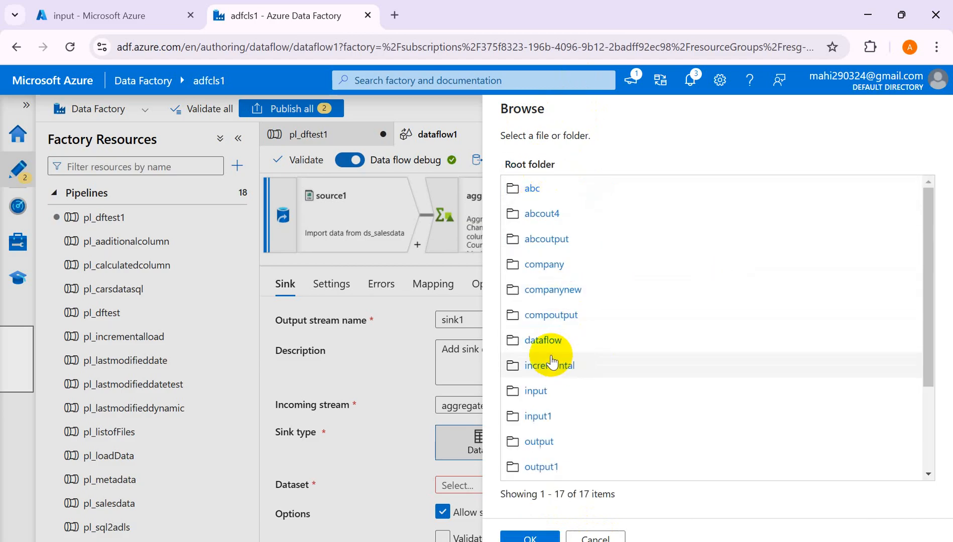
{"action": "left_click", "coordinate": [552, 446]}
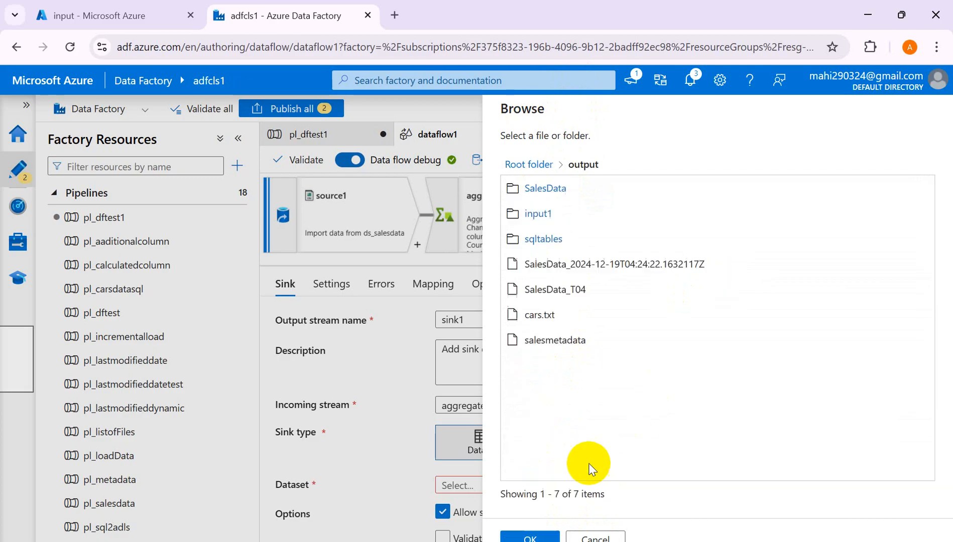
{"action": "left_click", "coordinate": [532, 536]}
{"action": "left_click", "coordinate": [789, 301]}
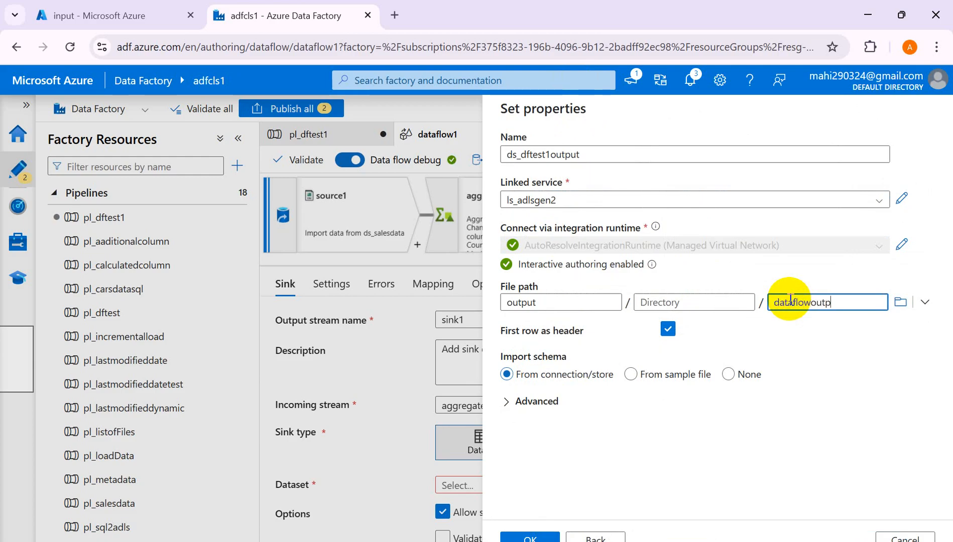
{"action": "left_click", "coordinate": [729, 376]}
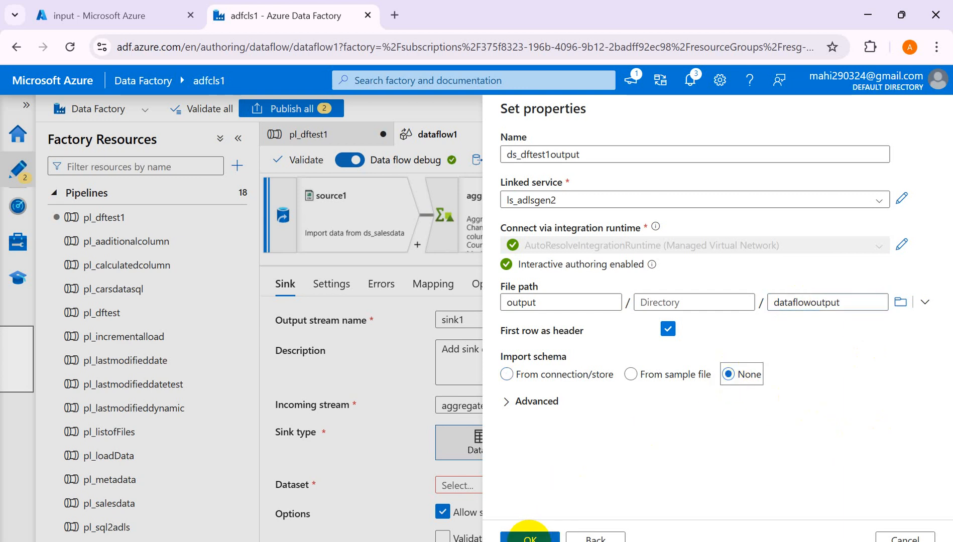
{"action": "left_click", "coordinate": [530, 536]}
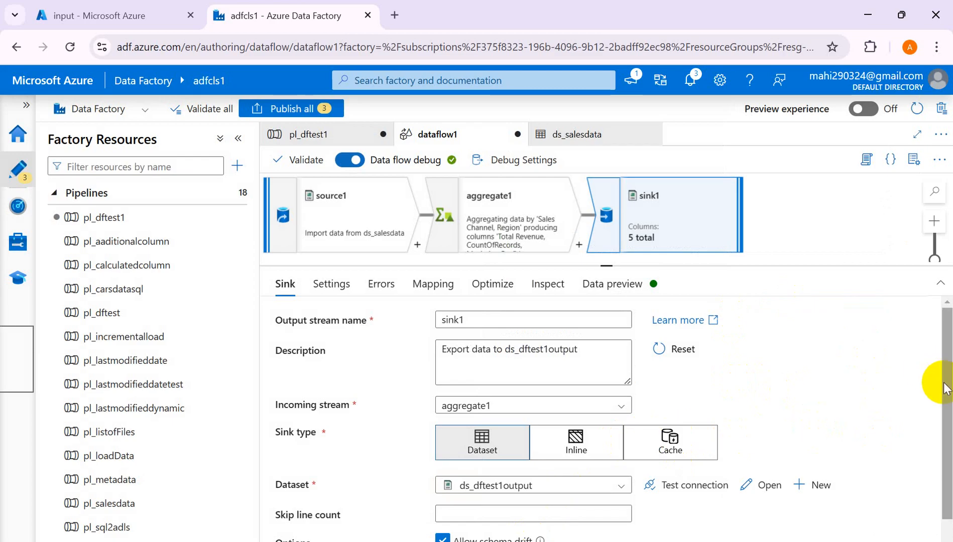
{"action": "left_click_drag", "start_coordinate": [944, 384], "coordinate": [934, 254]}
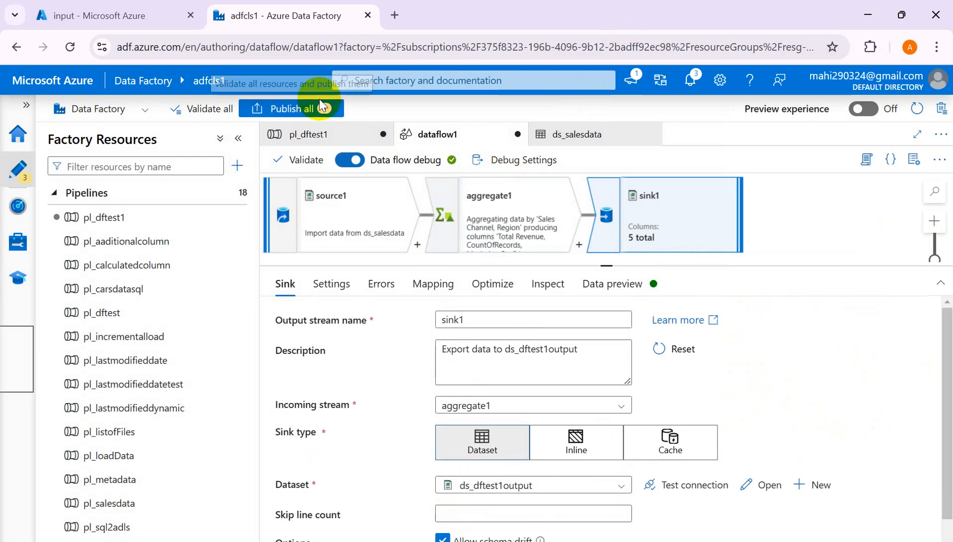
- In the pl_dftest1 pipeline, add a String parameter named test with default value T
{"action": "left_click", "coordinate": [325, 144]}
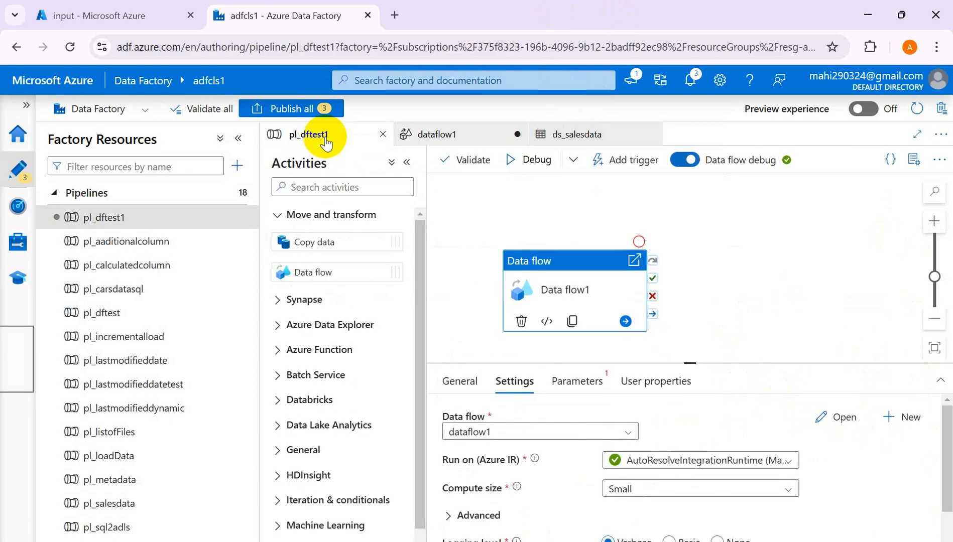
{"action": "left_click", "coordinate": [592, 385]}
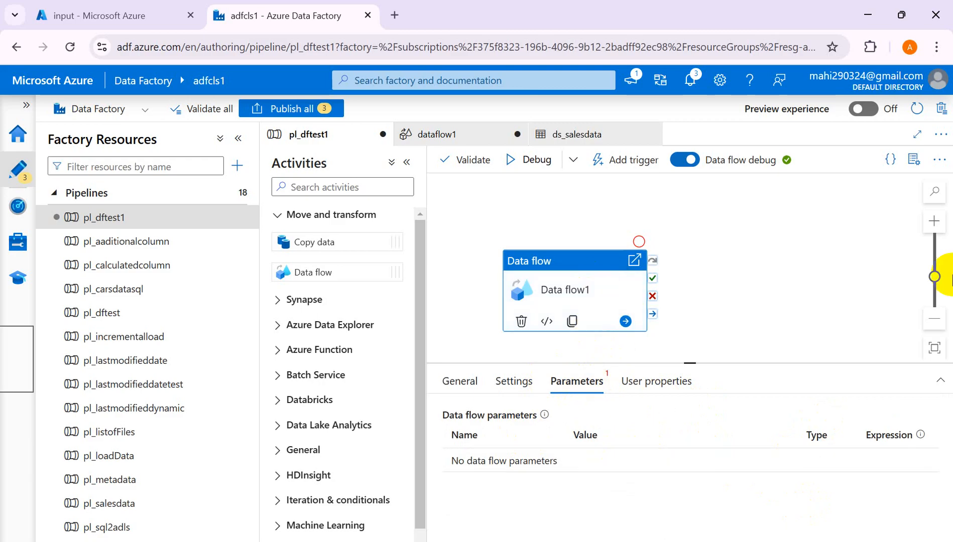
{"action": "left_click", "coordinate": [466, 383]}
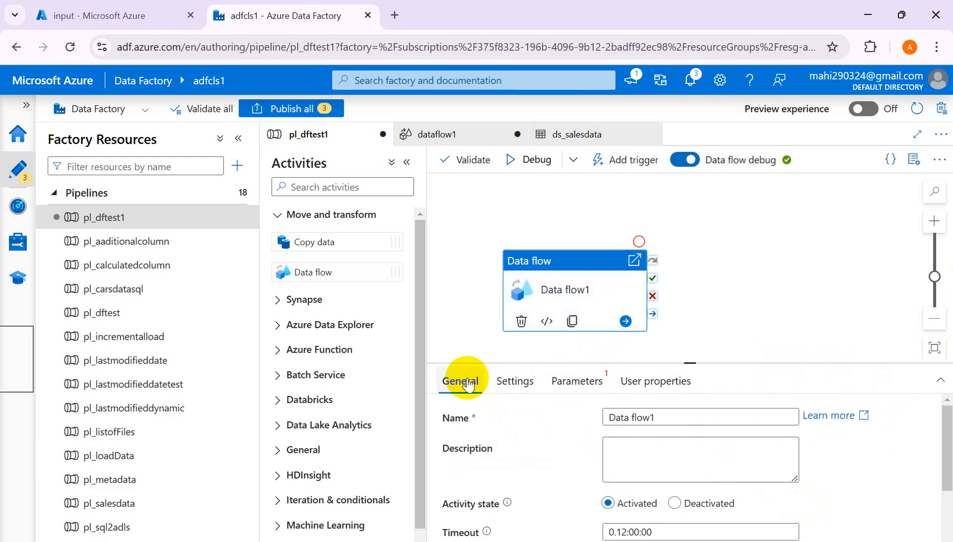
{"action": "left_click", "coordinate": [876, 294]}
{"action": "left_click", "coordinate": [475, 423]}
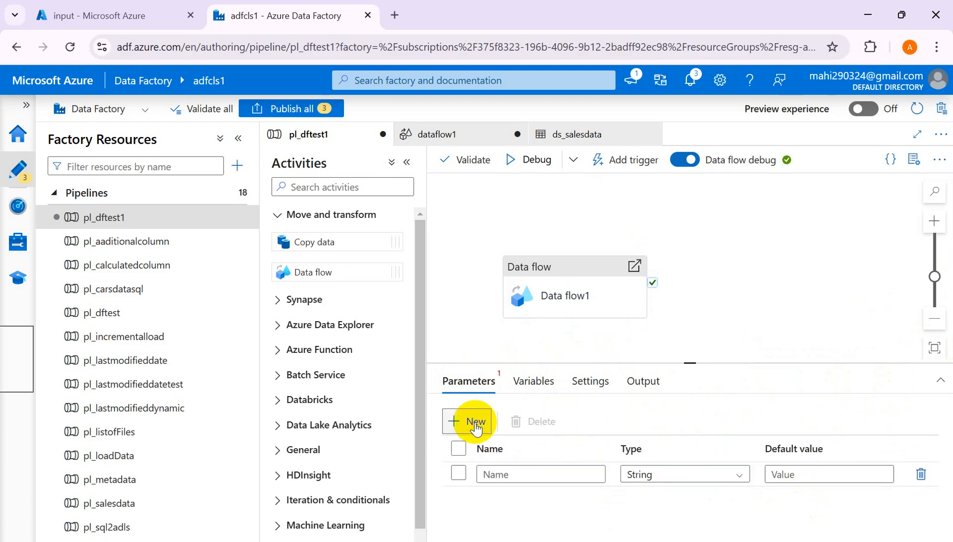
{"action": "left_click", "coordinate": [491, 473]}
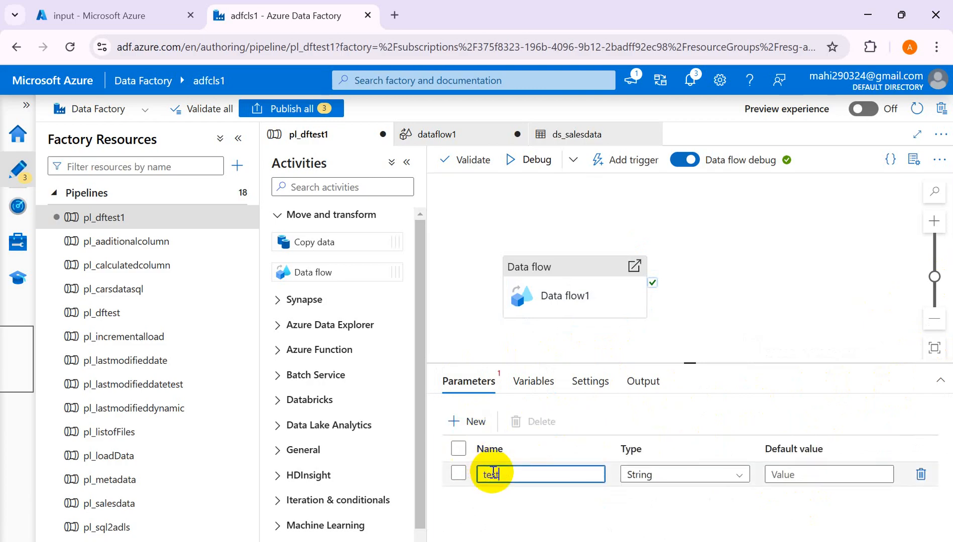
{"action": "left_click", "coordinate": [809, 475]}
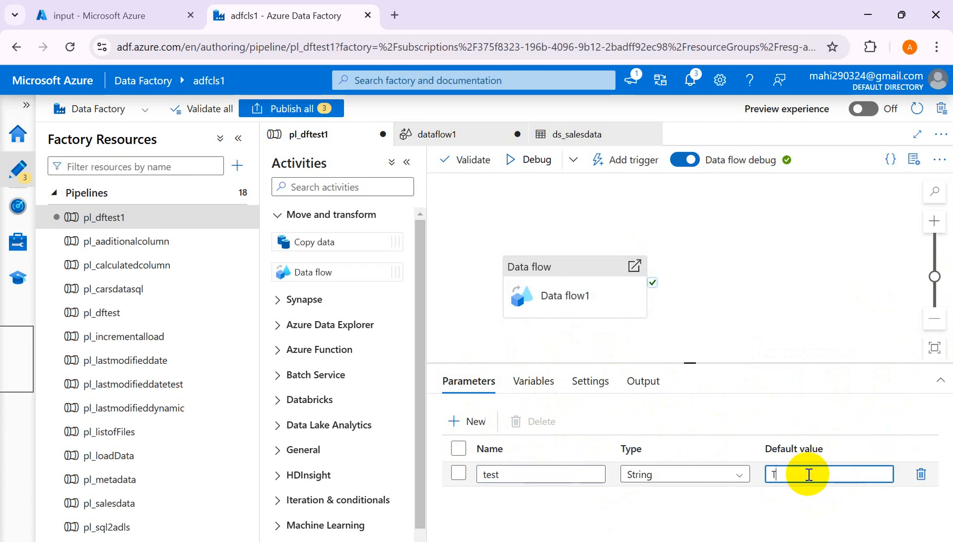
{"action": "type", "text": "T"}
{"action": "left_click", "coordinate": [532, 382]}
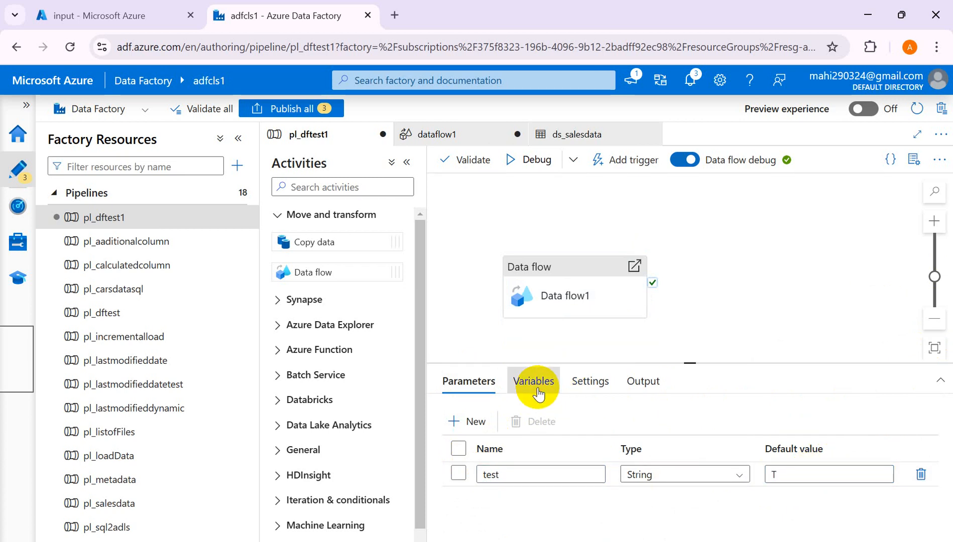
- Check the Data flow1 activity's parameters, run pl_dftest1 in debug with test set to T, and refresh the run status
{"action": "left_click", "coordinate": [584, 263]}
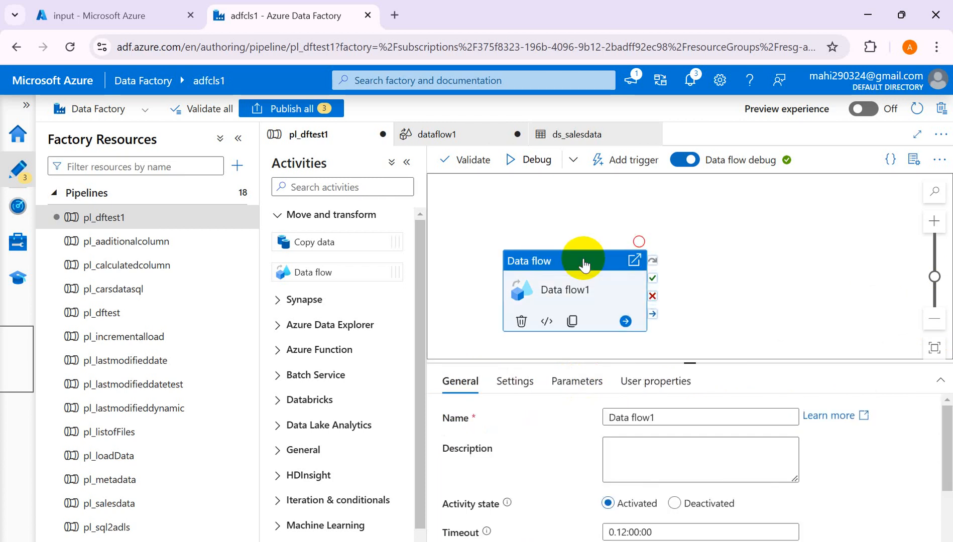
{"action": "left_click", "coordinate": [575, 382]}
{"action": "left_click", "coordinate": [514, 159]}
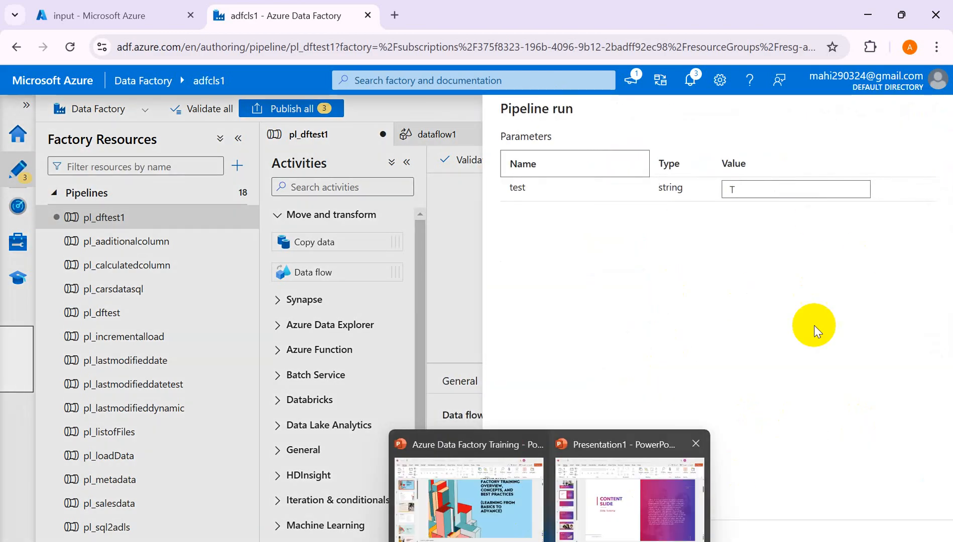
{"action": "left_click", "coordinate": [529, 538]}
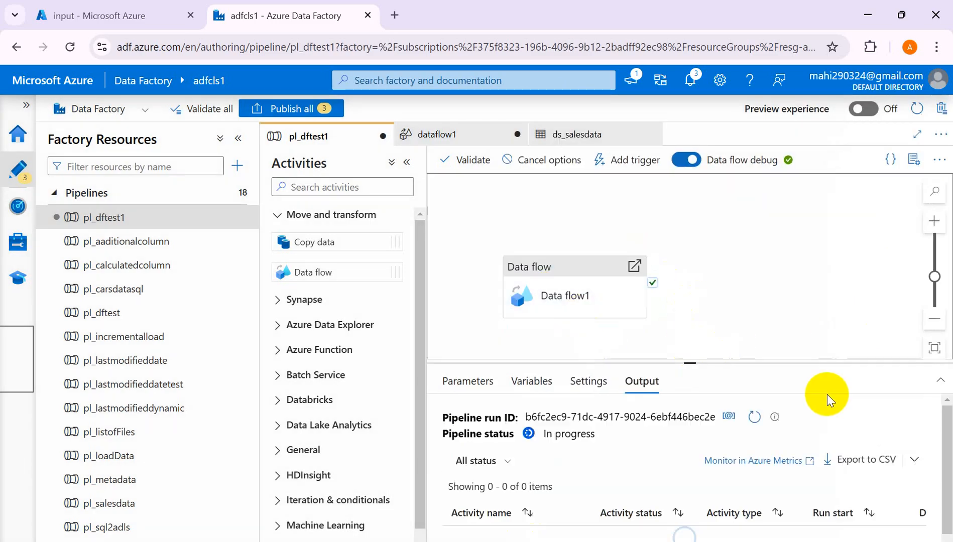
{"action": "left_click", "coordinate": [754, 418]}
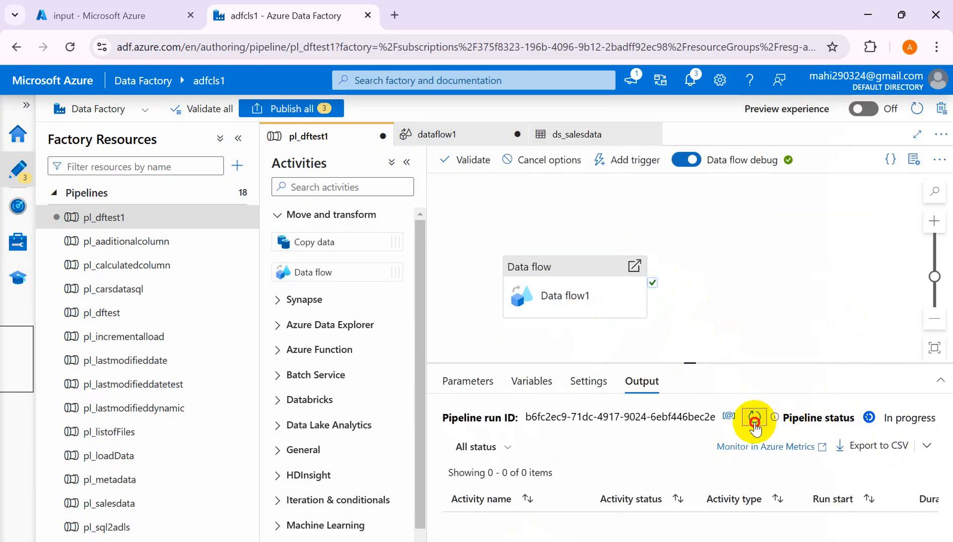
{"action": "left_click", "coordinate": [754, 418]}
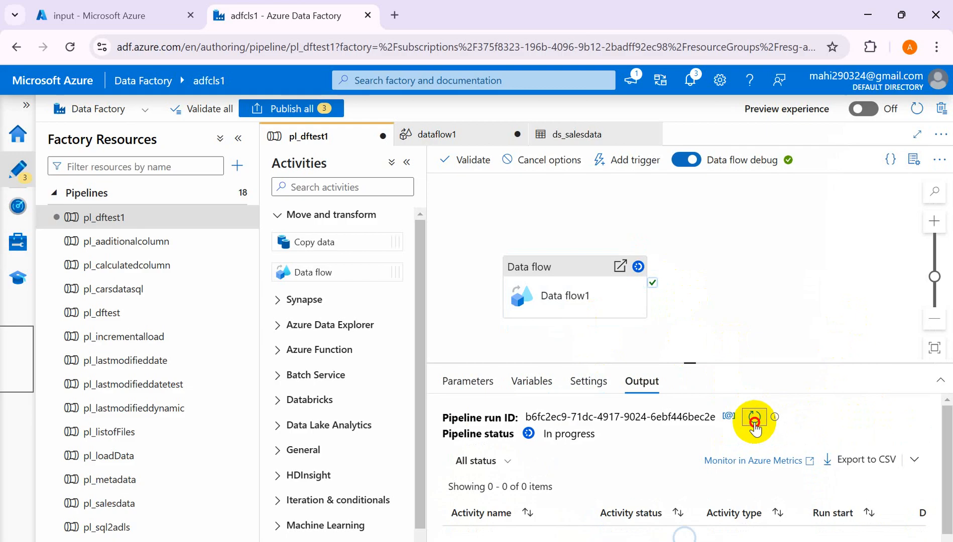
- Refresh the status of the pl_dftest1 debug run in its output until the run finishes
{"action": "left_click", "coordinate": [754, 418]}
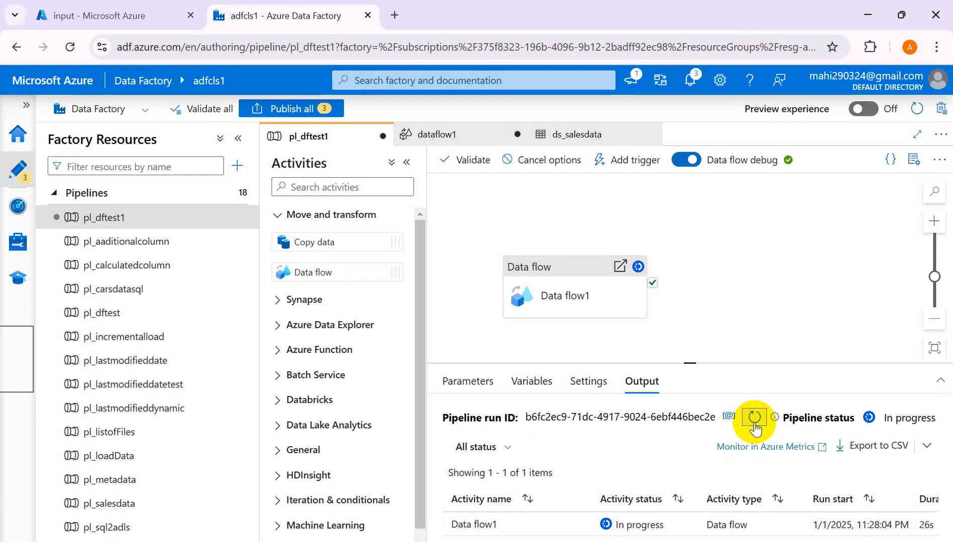
{"action": "left_click", "coordinate": [754, 418]}
{"action": "left_click", "coordinate": [754, 418]}
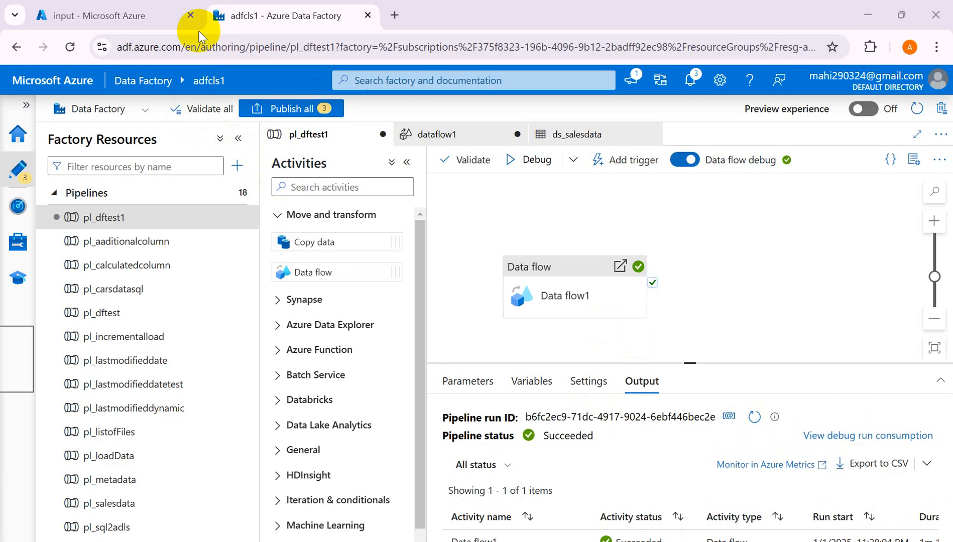
- Switch to the Azure portal, inspect the contents of the part-00000 file in the saadcls account's output container, and return to Data Factory
{"action": "left_click", "coordinate": [114, 17]}
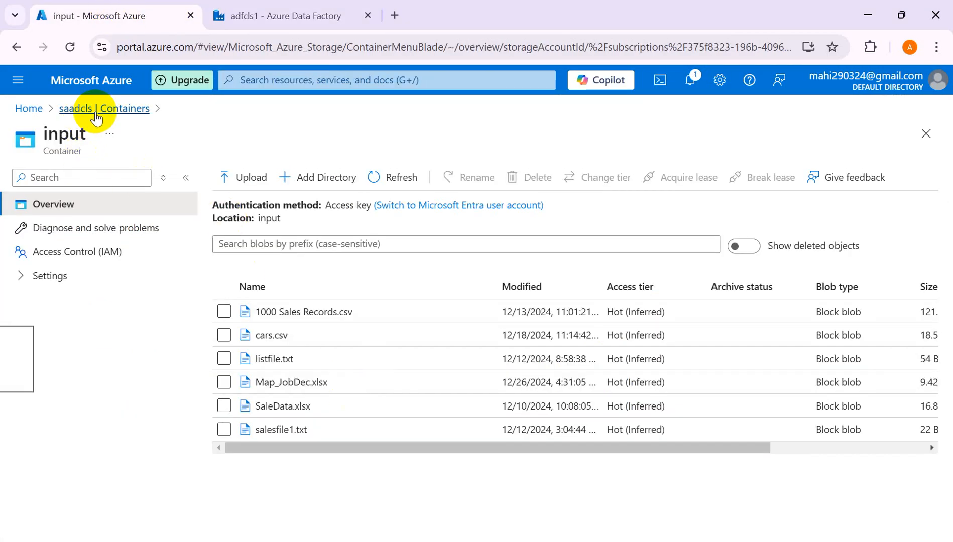
{"action": "left_click", "coordinate": [96, 110]}
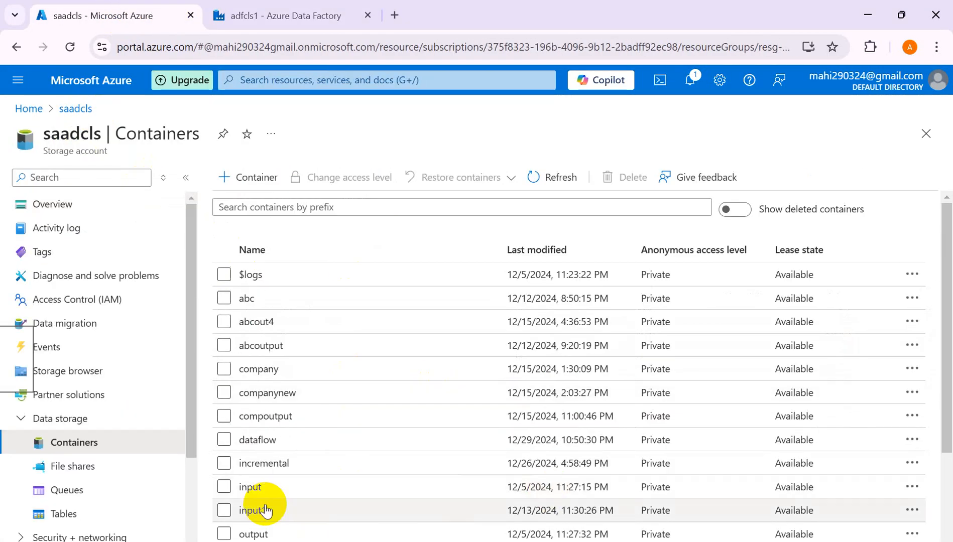
{"action": "left_click", "coordinate": [249, 534]}
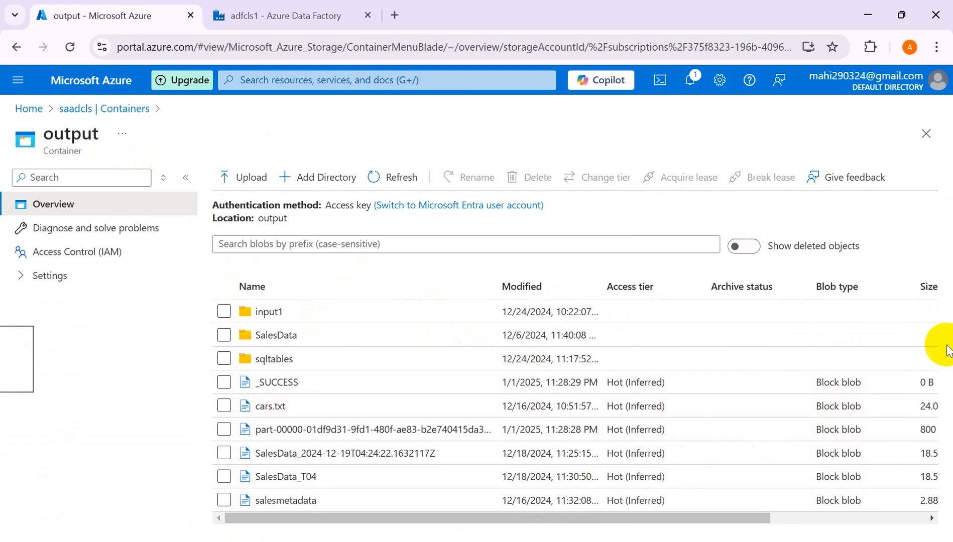
{"action": "left_click_drag", "start_coordinate": [740, 522], "coordinate": [744, 522]}
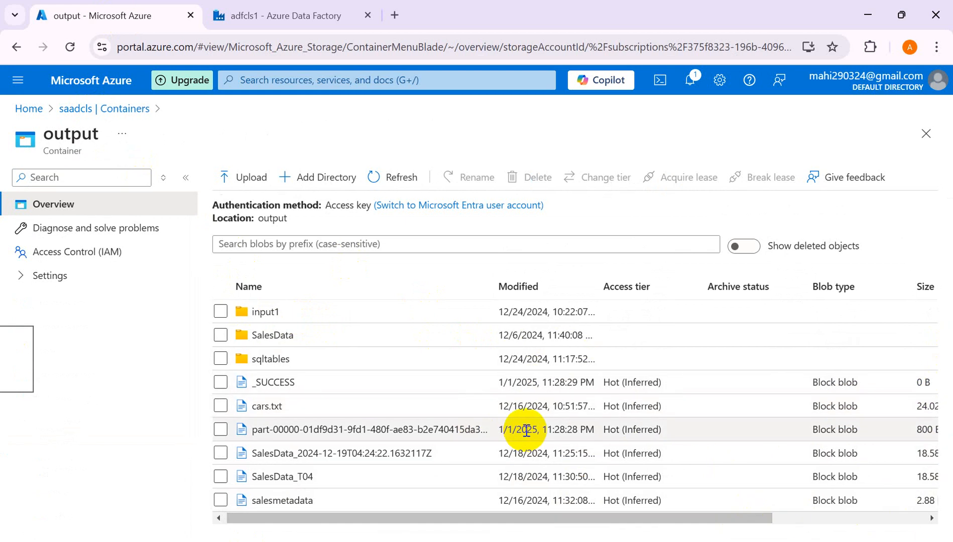
{"action": "left_click", "coordinate": [383, 430]}
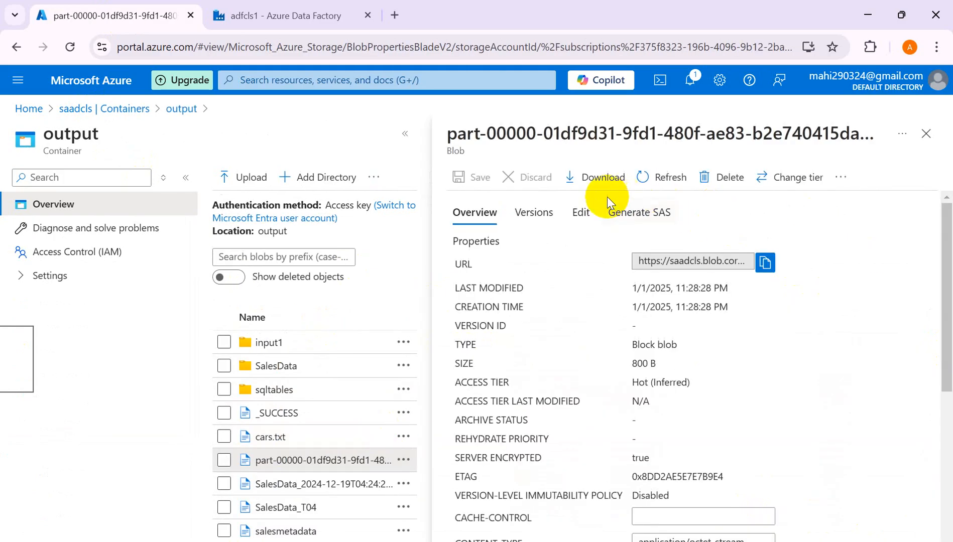
{"action": "left_click", "coordinate": [583, 213]}
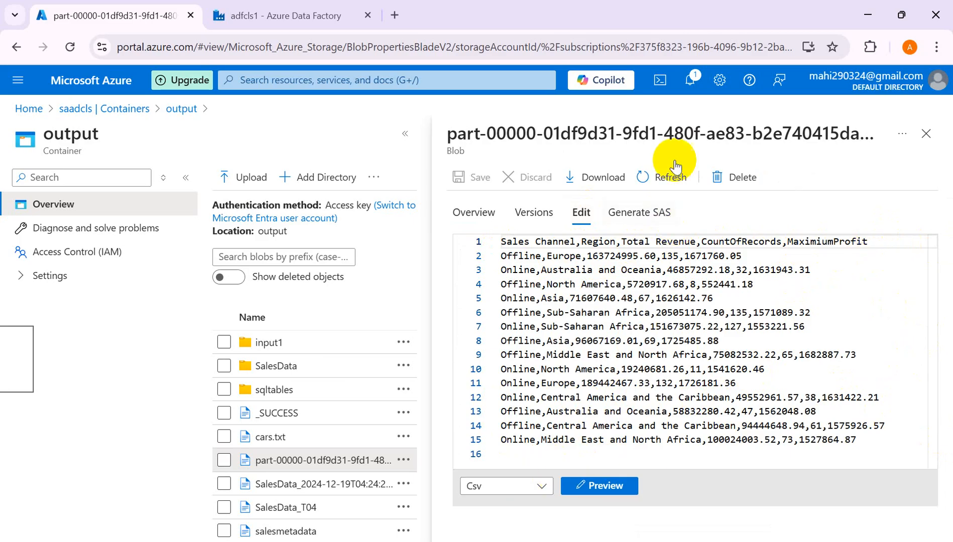
{"action": "left_click", "coordinate": [253, 17]}
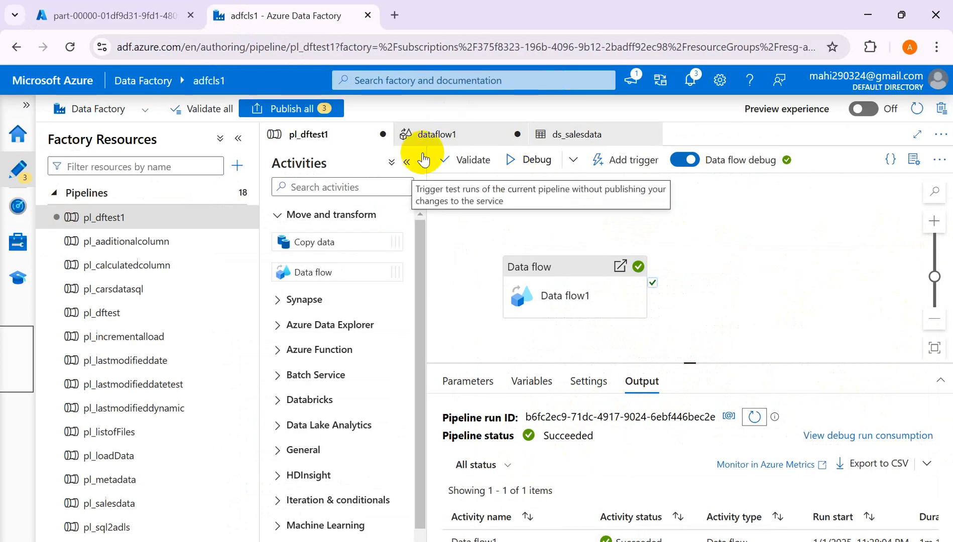